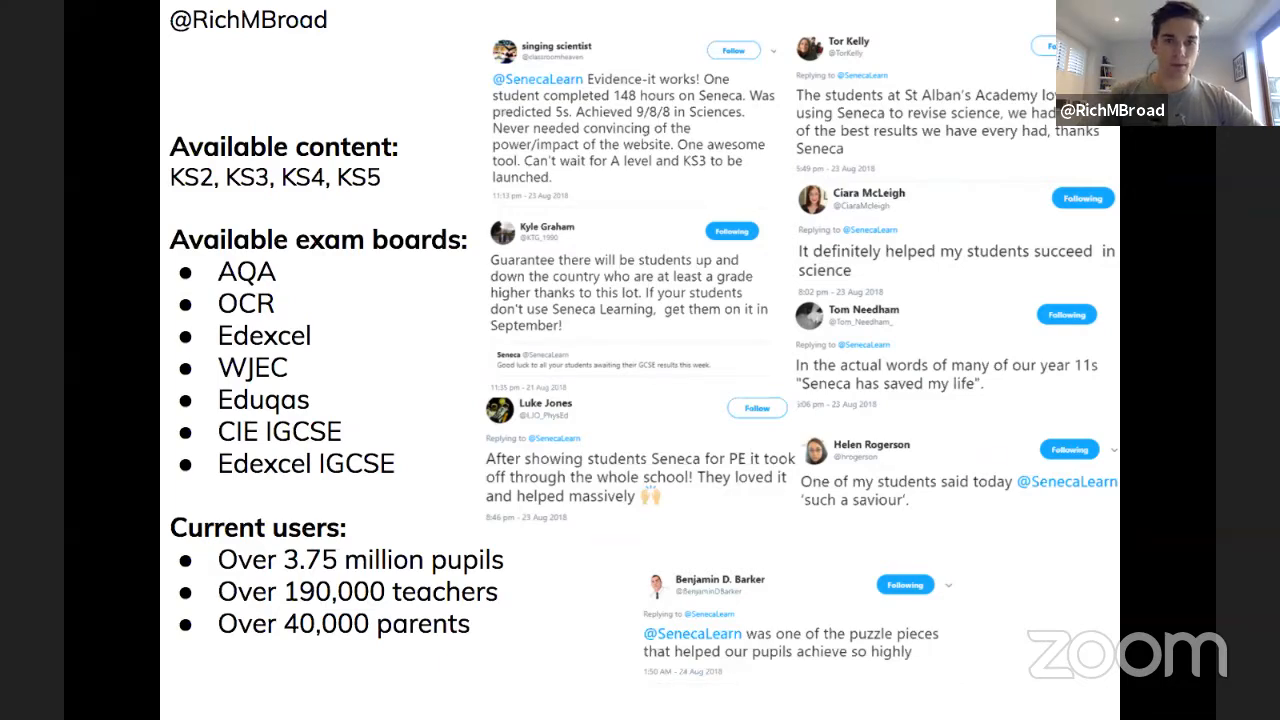
Step: Advance past the testimonials slide, end the slideshow and close the presentation to bring up the Seneca classes page
{"action": "key", "text": "Right"}
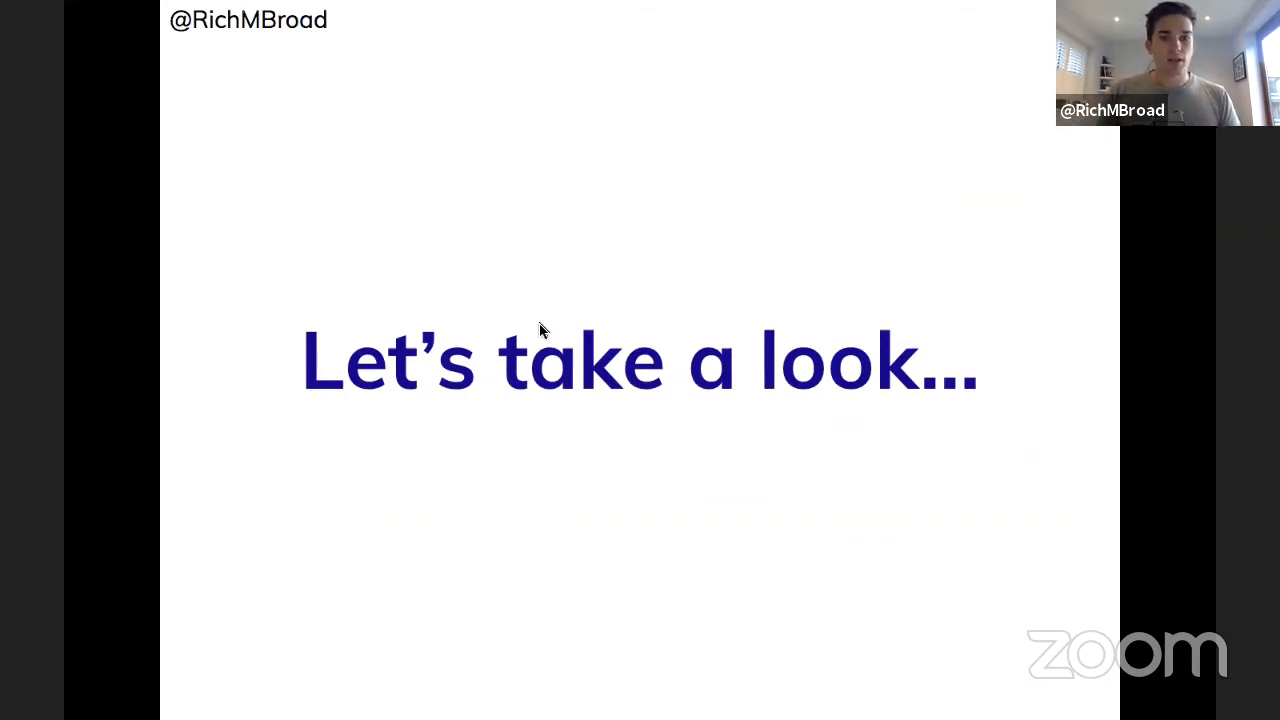
{"action": "key", "text": "Escape"}
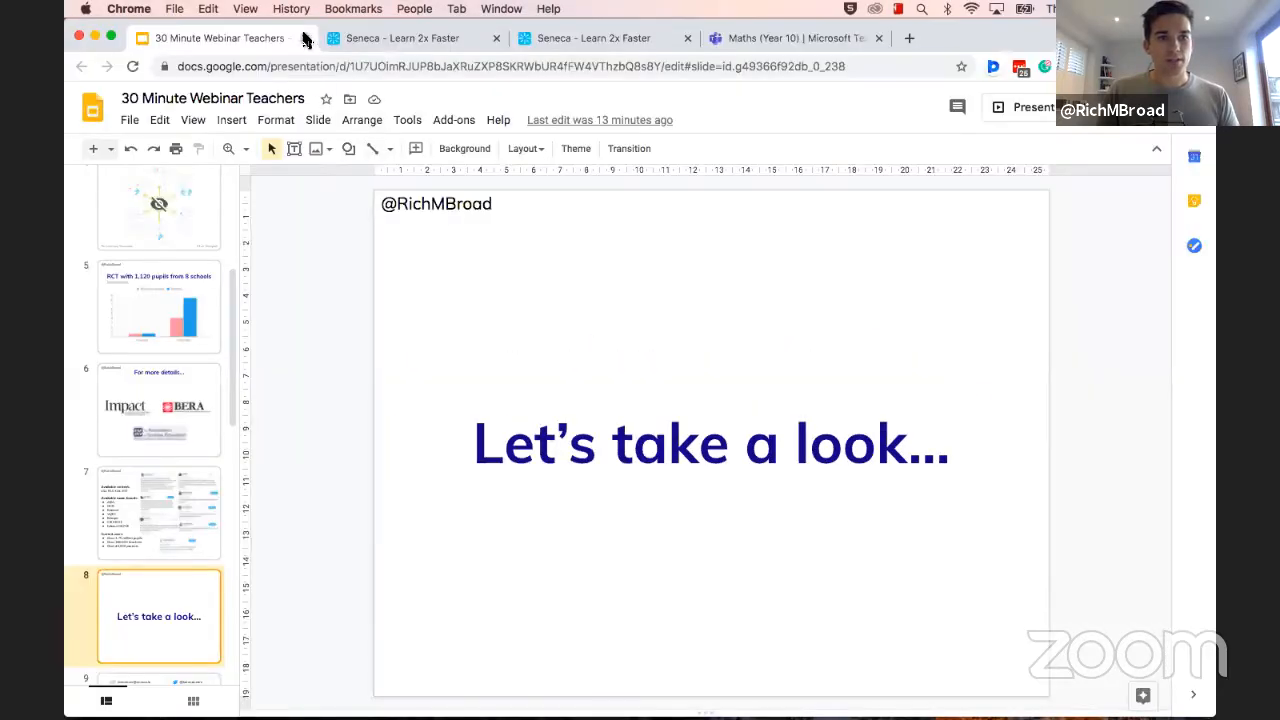
{"action": "left_click", "coordinate": [302, 38]}
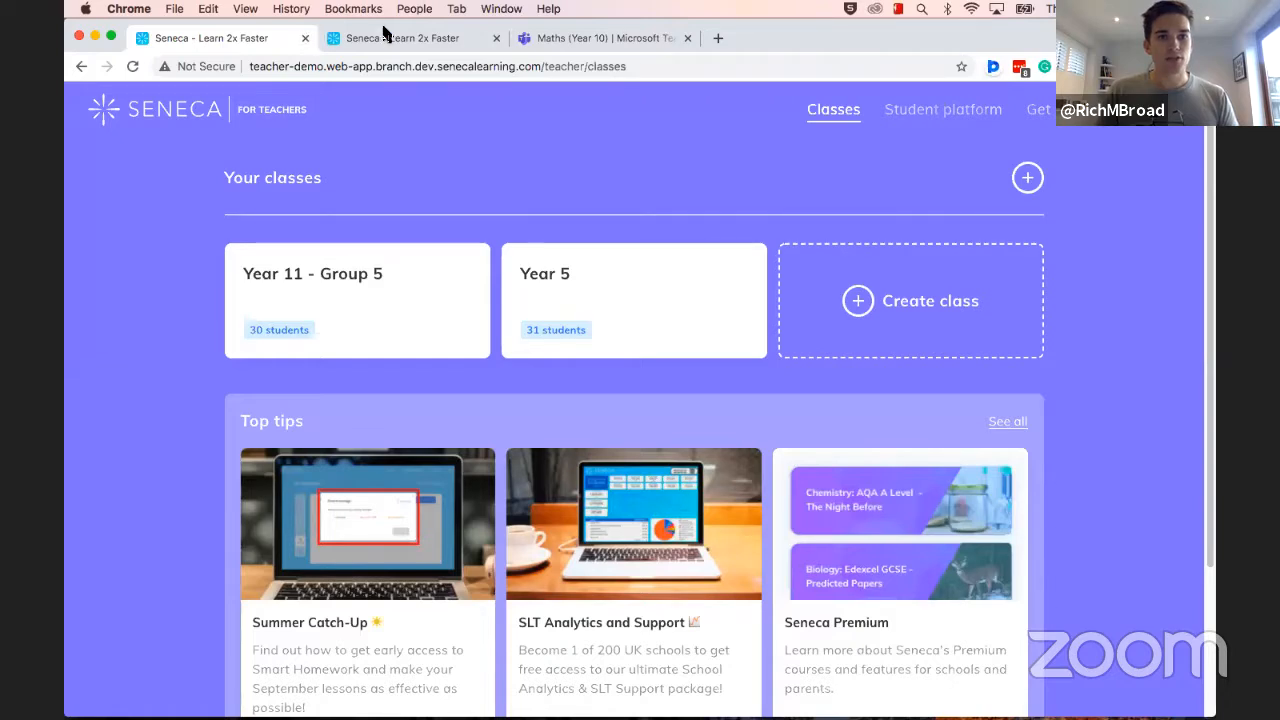
{"action": "mouse_move", "coordinate": [765, 705]}
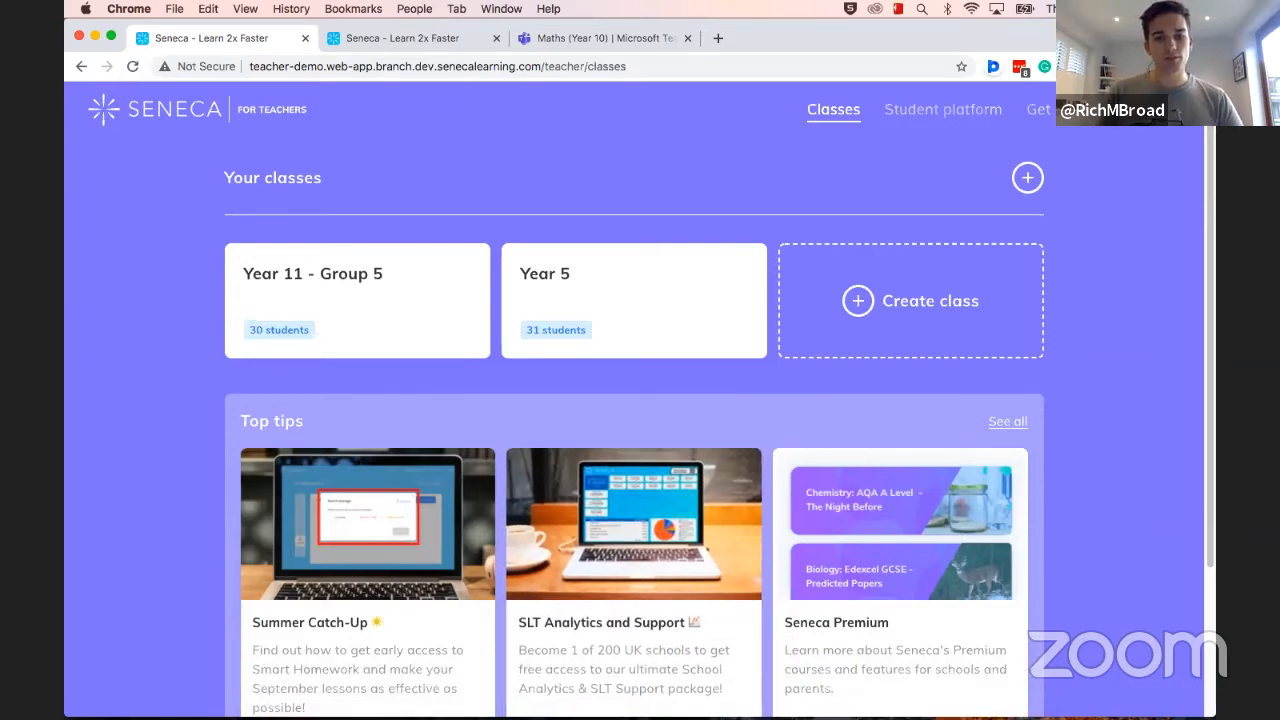
{"action": "left_click", "coordinate": [738, 660]}
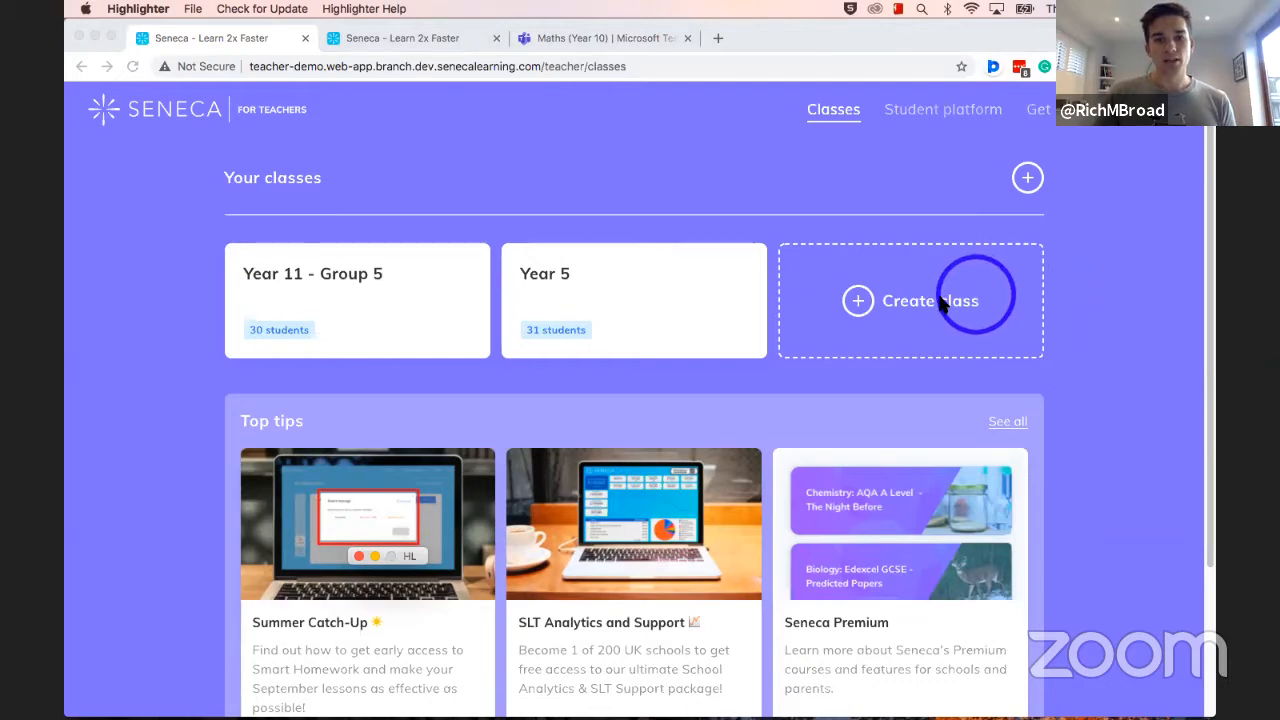
{"action": "left_click", "coordinate": [1085, 320]}
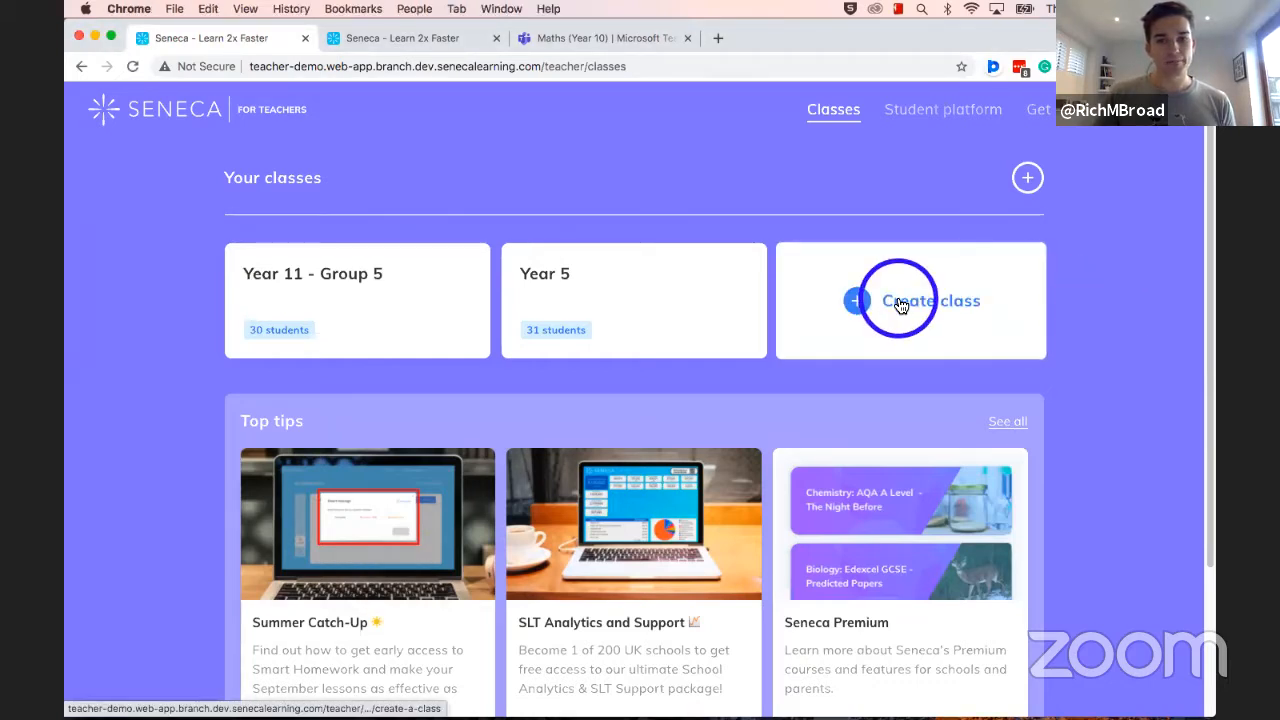
Step: Create a new class named "classname"
{"action": "left_click", "coordinate": [897, 303]}
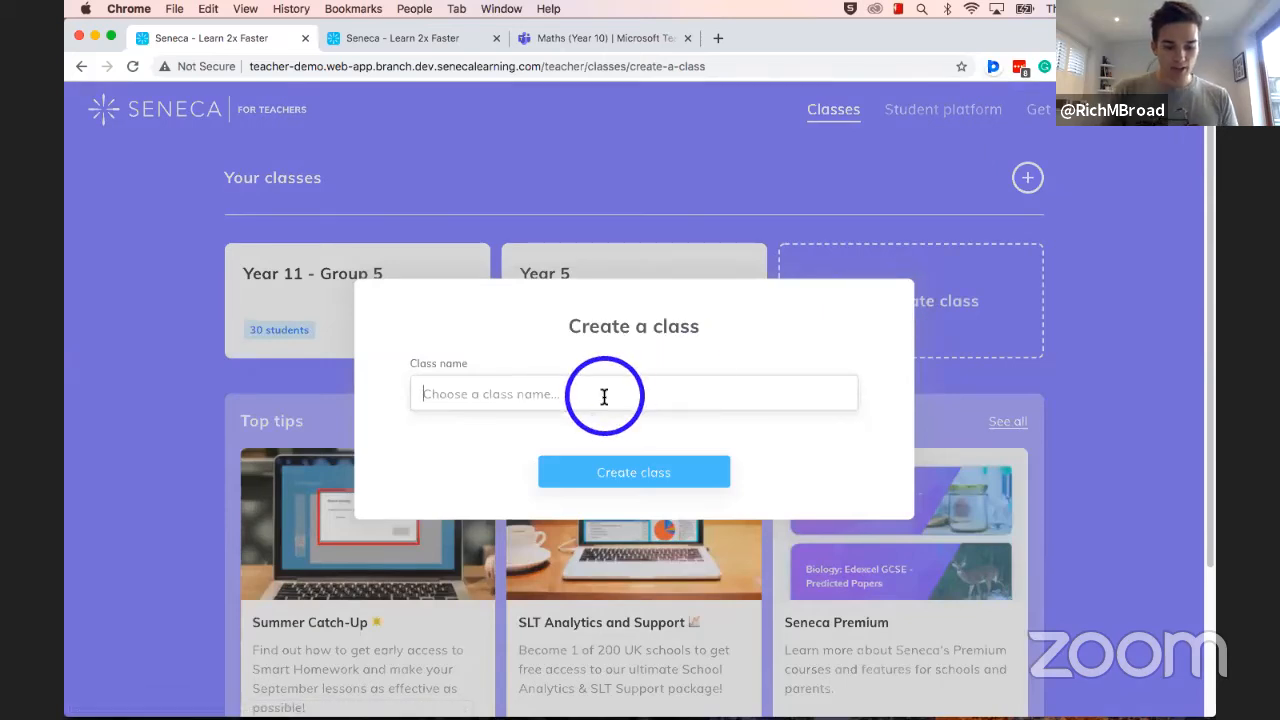
{"action": "left_click", "coordinate": [604, 397]}
{"action": "type", "text": "cals"}
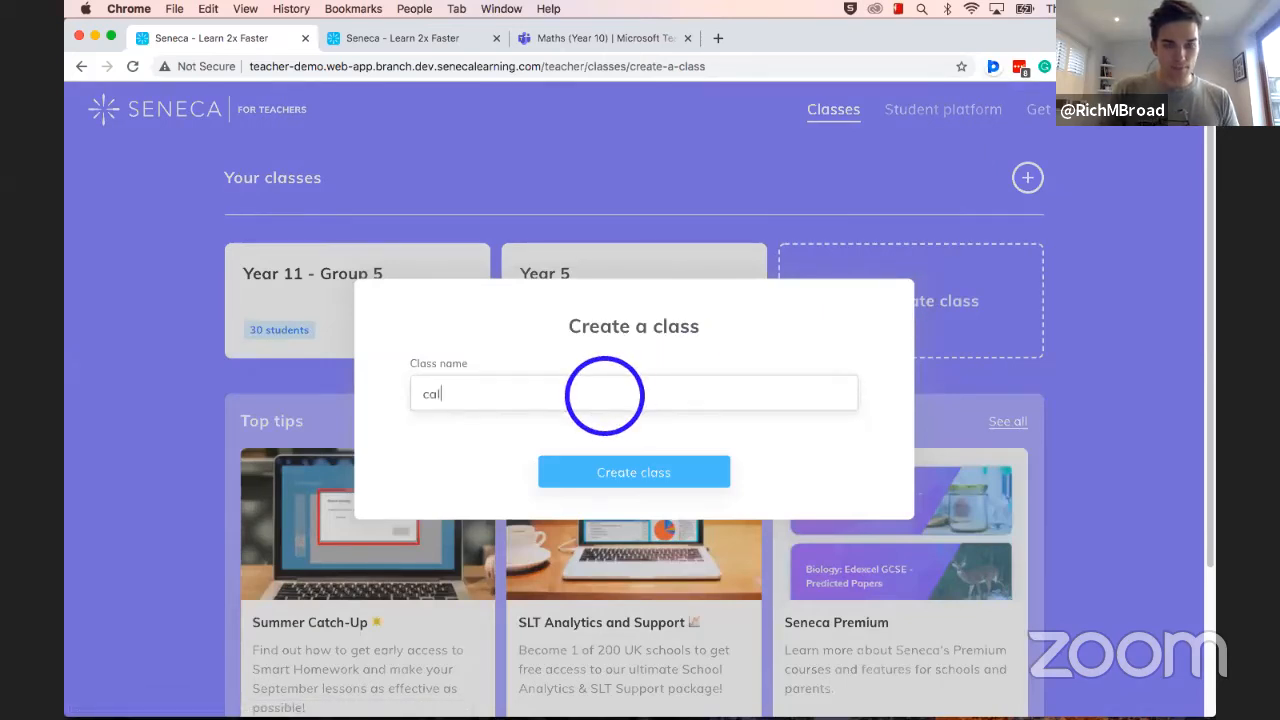
{"action": "key", "text": "BackSpace"}
{"action": "key", "text": "BackSpace"}
{"action": "key", "text": "BackSpace"}
{"action": "type", "text": "lassname"}
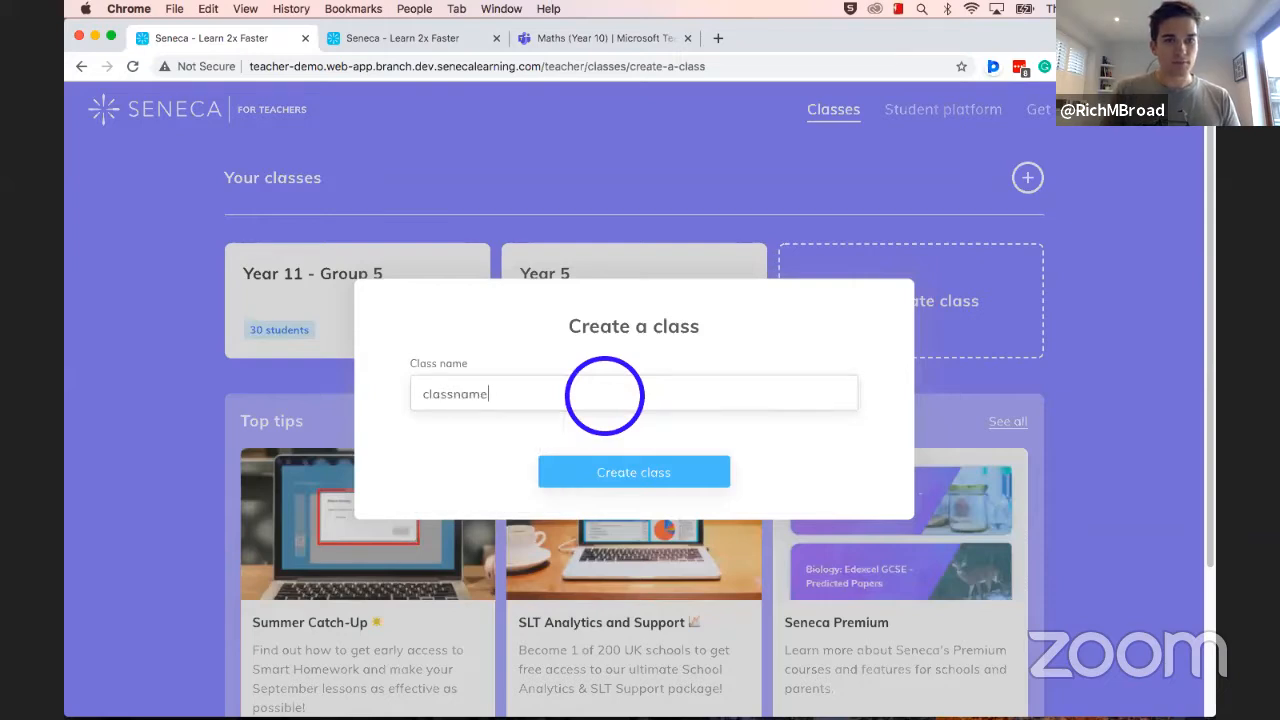
{"action": "left_click", "coordinate": [628, 475]}
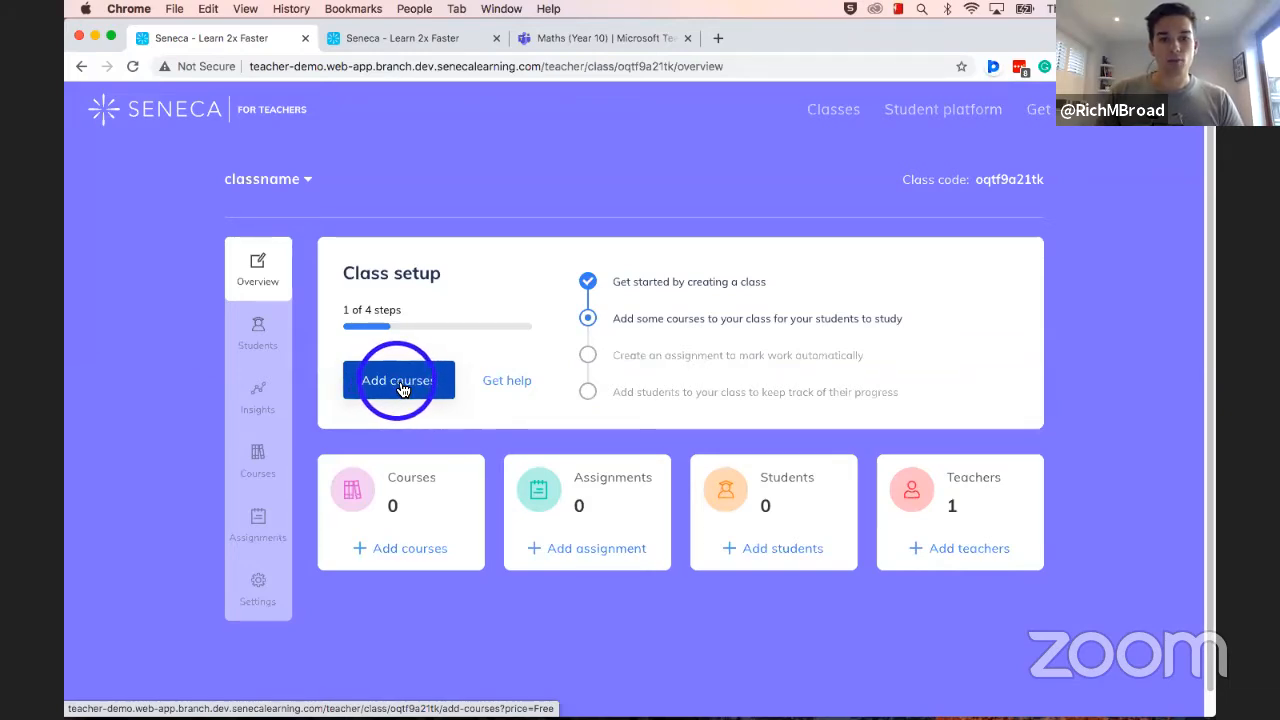
Step: Start adding courses to the class and select Biology OCR Gateway (A) GCSE Foundation and Higher, Biology WJEC GCSE Higher and Business AQA A Level
{"action": "left_click", "coordinate": [403, 389]}
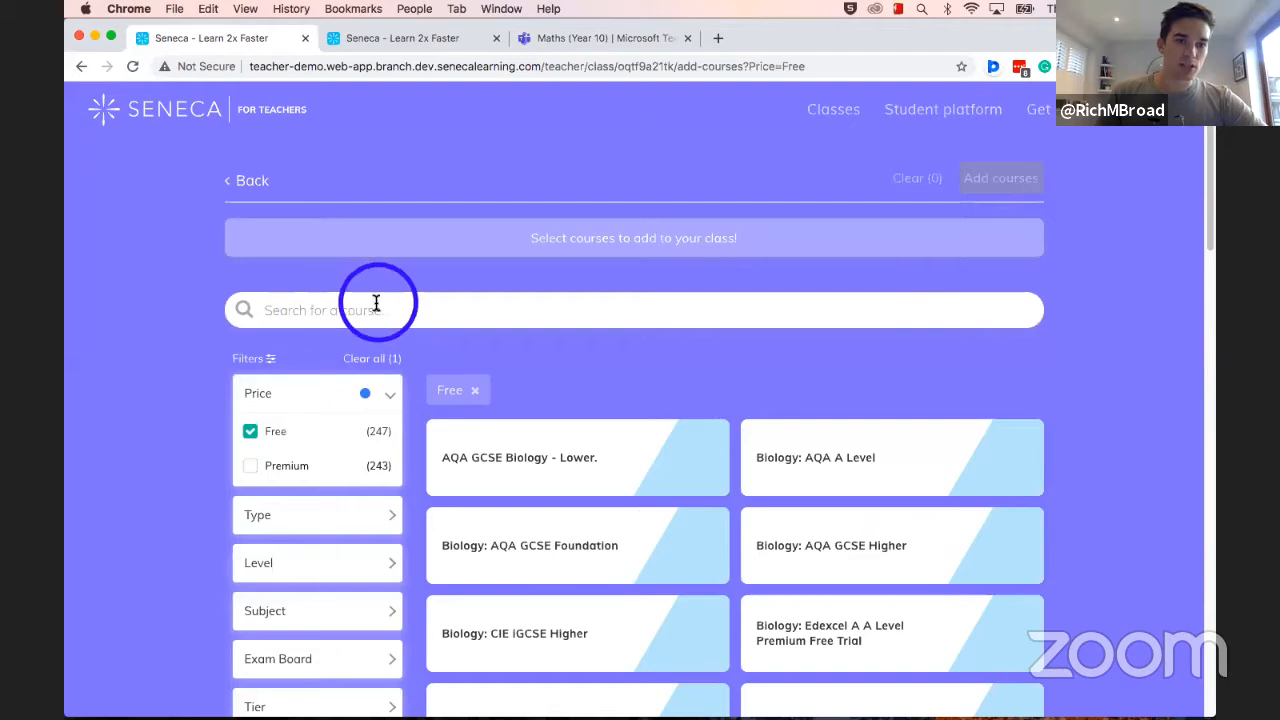
{"action": "scroll", "coordinate": [411, 386], "scroll_direction": "down", "scroll_amount": 3}
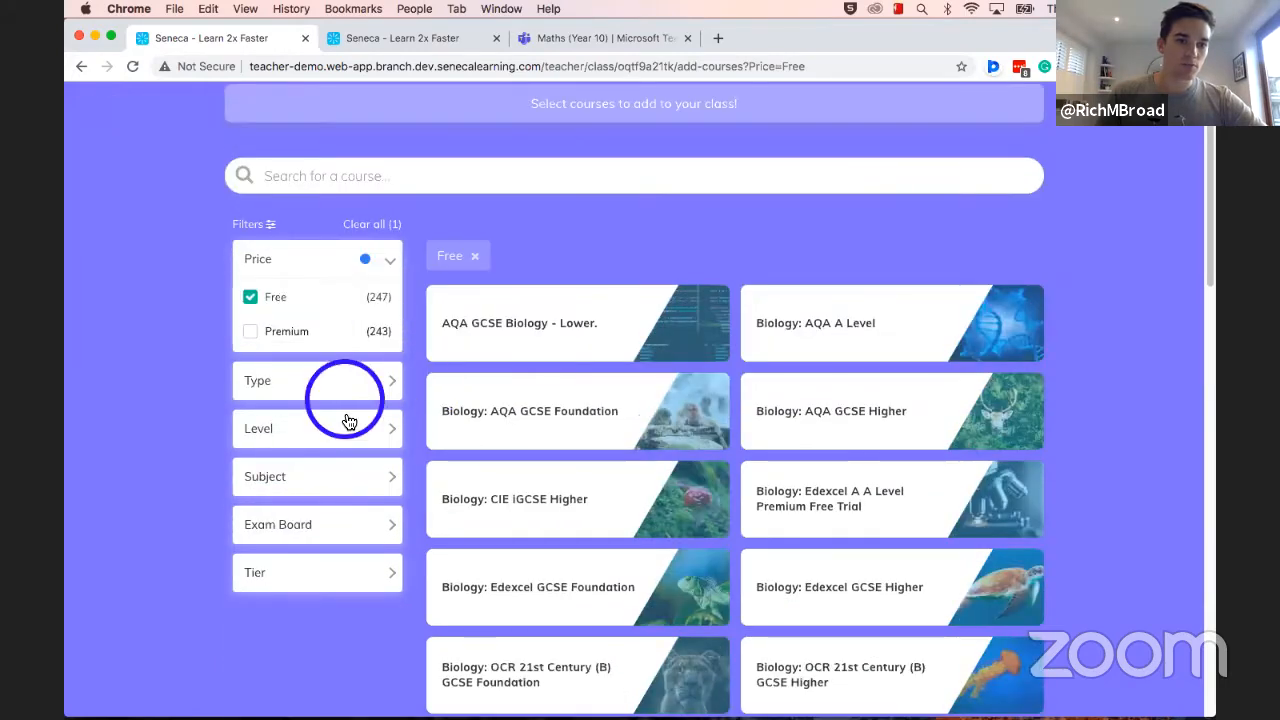
{"action": "scroll", "coordinate": [418, 400], "scroll_direction": "down", "scroll_amount": 5}
{"action": "scroll", "coordinate": [418, 400], "scroll_direction": "down", "scroll_amount": 3}
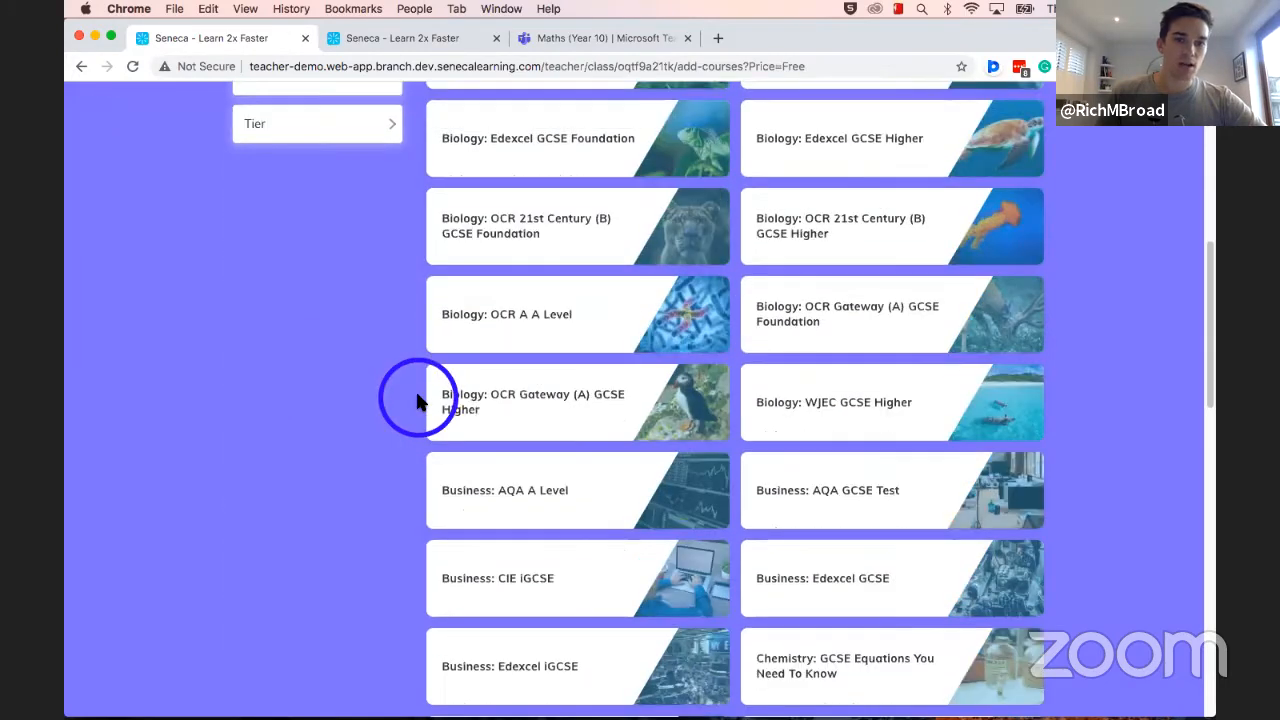
{"action": "scroll", "coordinate": [417, 400], "scroll_direction": "up", "scroll_amount": 1}
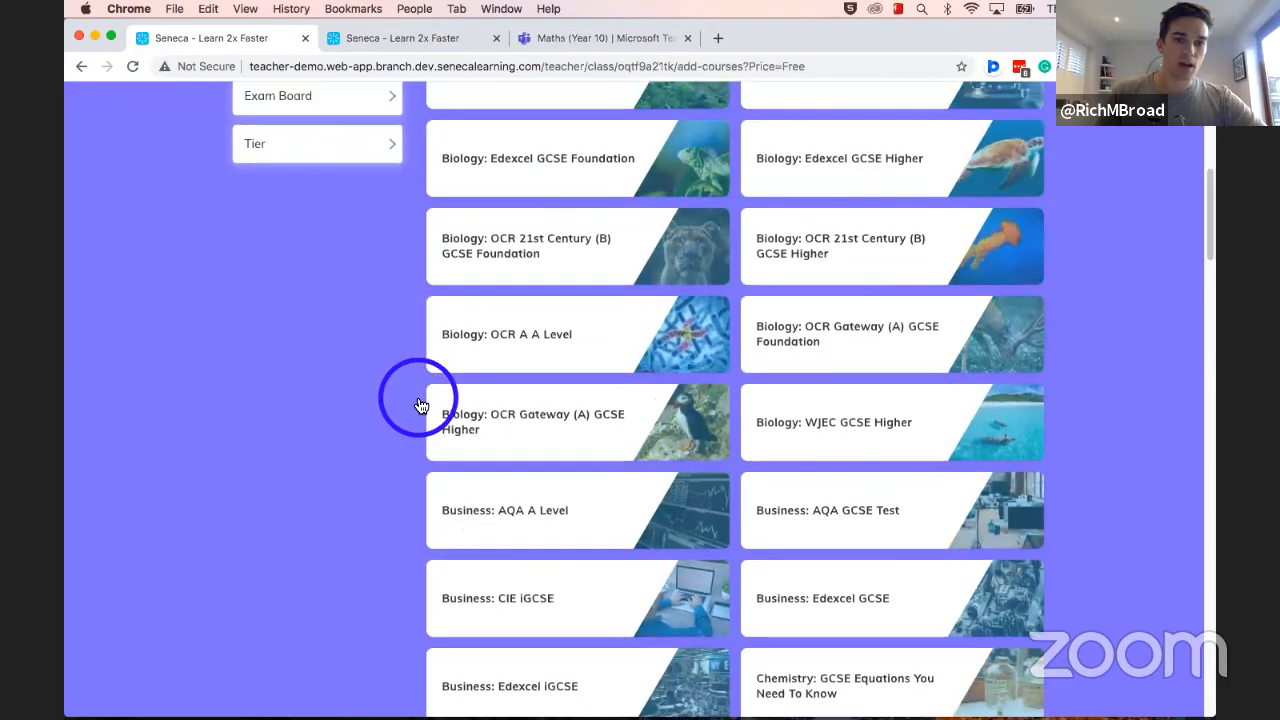
{"action": "left_click", "coordinate": [812, 340]}
{"action": "left_click", "coordinate": [808, 428]}
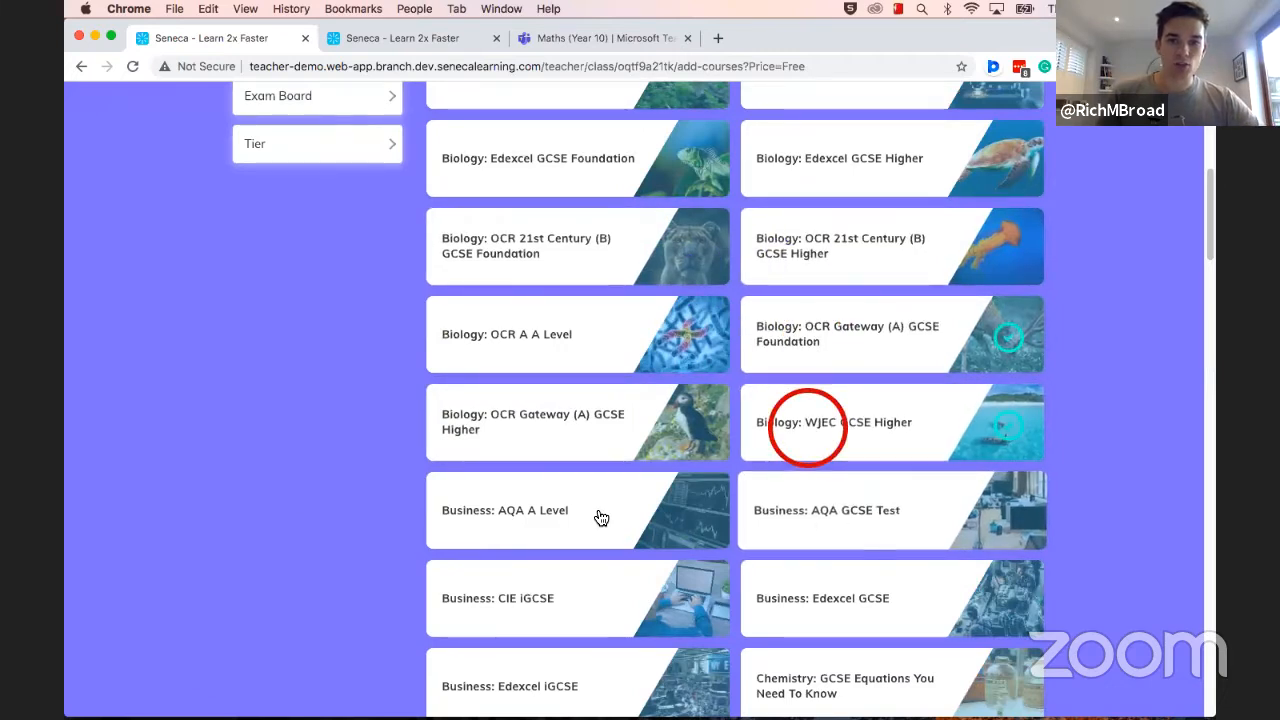
{"action": "left_click", "coordinate": [595, 508]}
{"action": "left_click", "coordinate": [593, 422]}
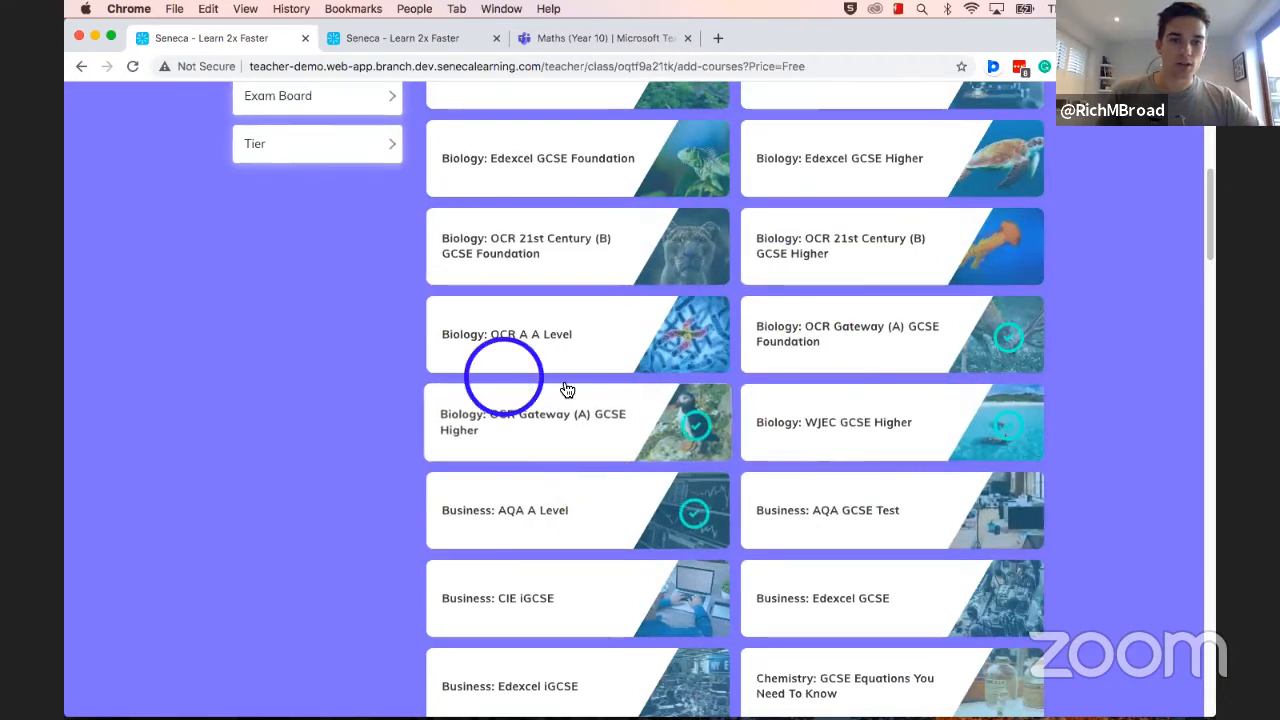
Step: Also select Chemistry: Edexcel A Level and Chemistry: CIE iGCSE Higher, and add all selected courses to the class
{"action": "scroll", "coordinate": [566, 391], "scroll_direction": "down", "scroll_amount": 10}
{"action": "left_click", "coordinate": [586, 458]}
{"action": "left_click", "coordinate": [835, 390]}
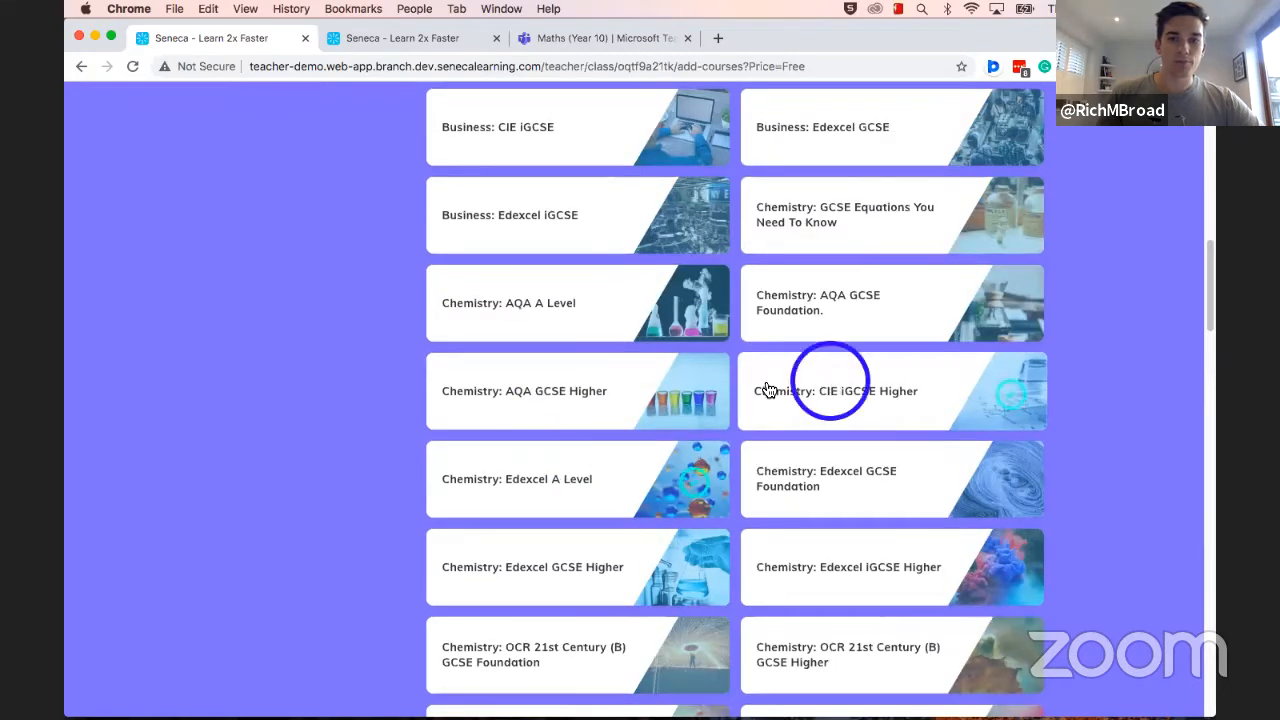
{"action": "scroll", "coordinate": [660, 286], "scroll_direction": "up", "scroll_amount": 15}
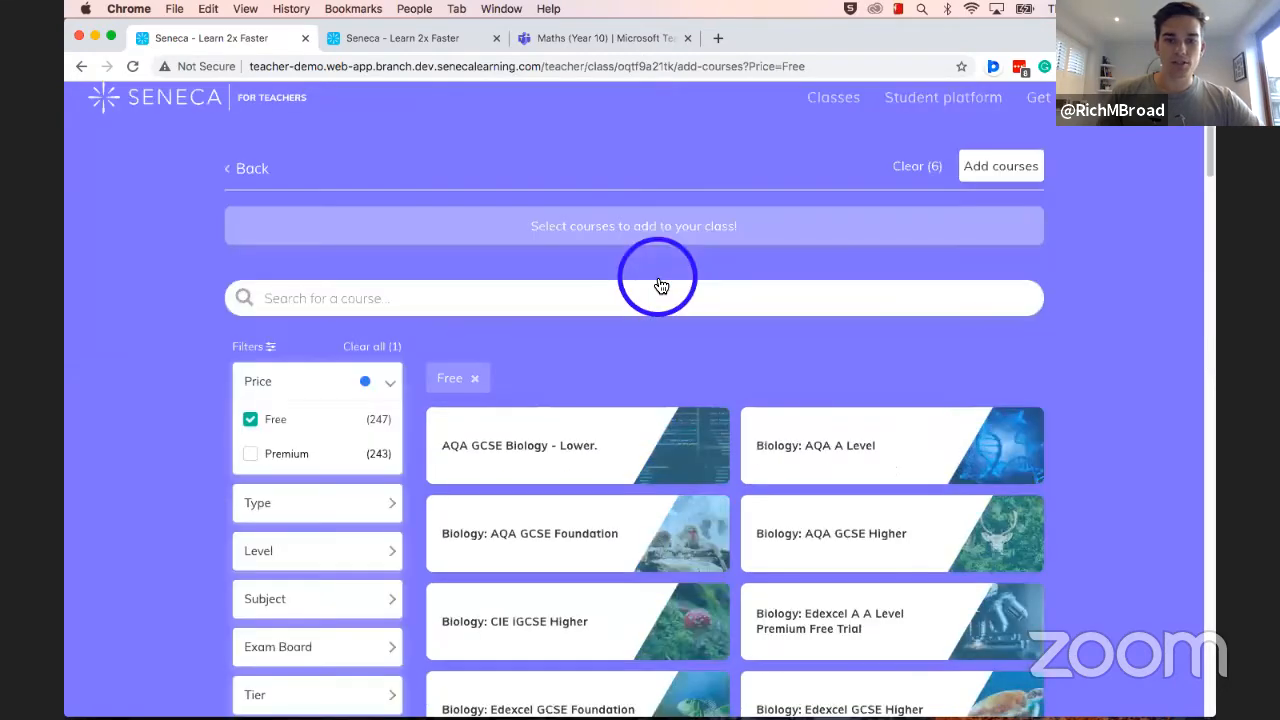
{"action": "scroll", "coordinate": [635, 509], "scroll_direction": "down", "scroll_amount": 10}
{"action": "scroll", "coordinate": [655, 398], "scroll_direction": "up", "scroll_amount": 10}
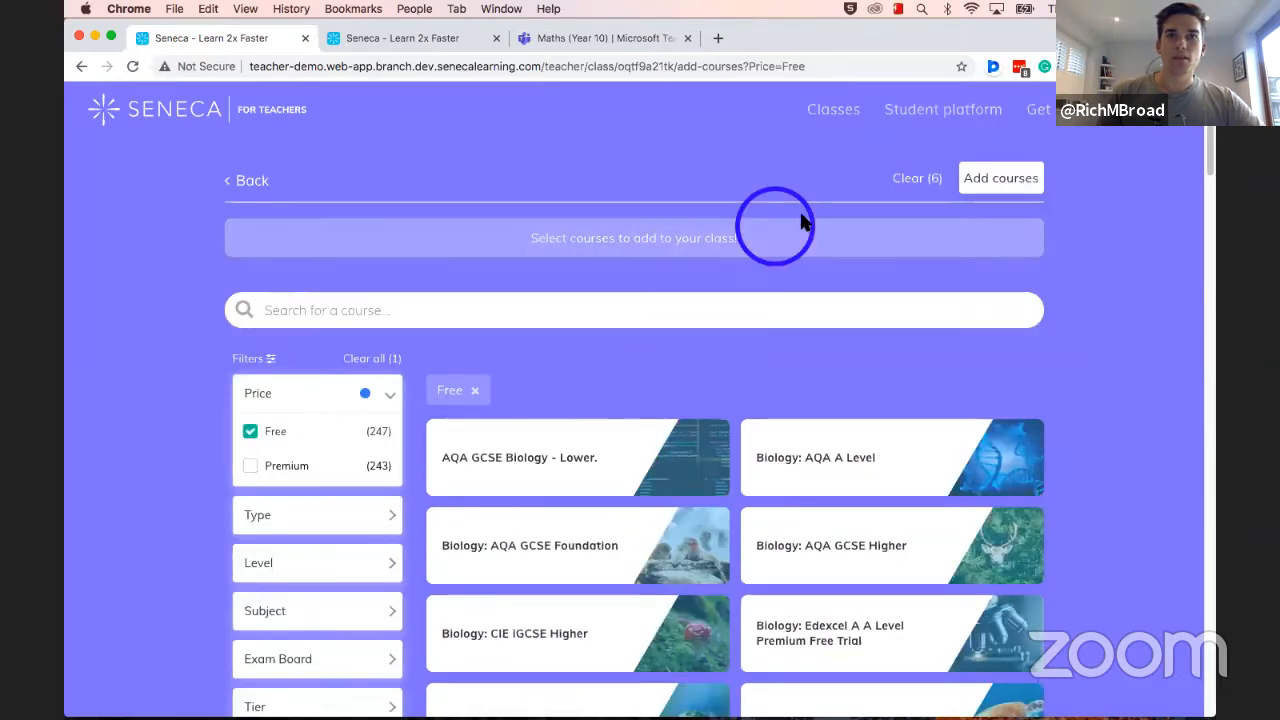
{"action": "left_click", "coordinate": [971, 182]}
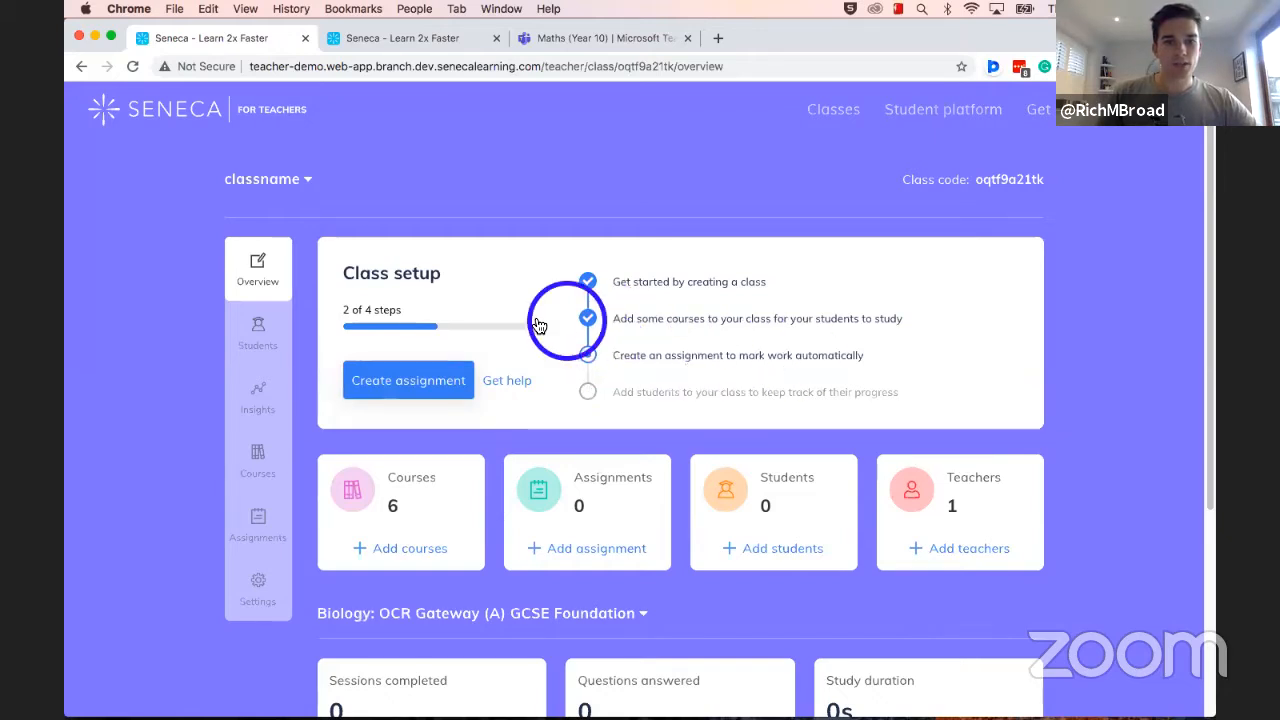
Step: Start creating an assignment for the Chemistry: Edexcel A Level course
{"action": "left_click", "coordinate": [403, 388]}
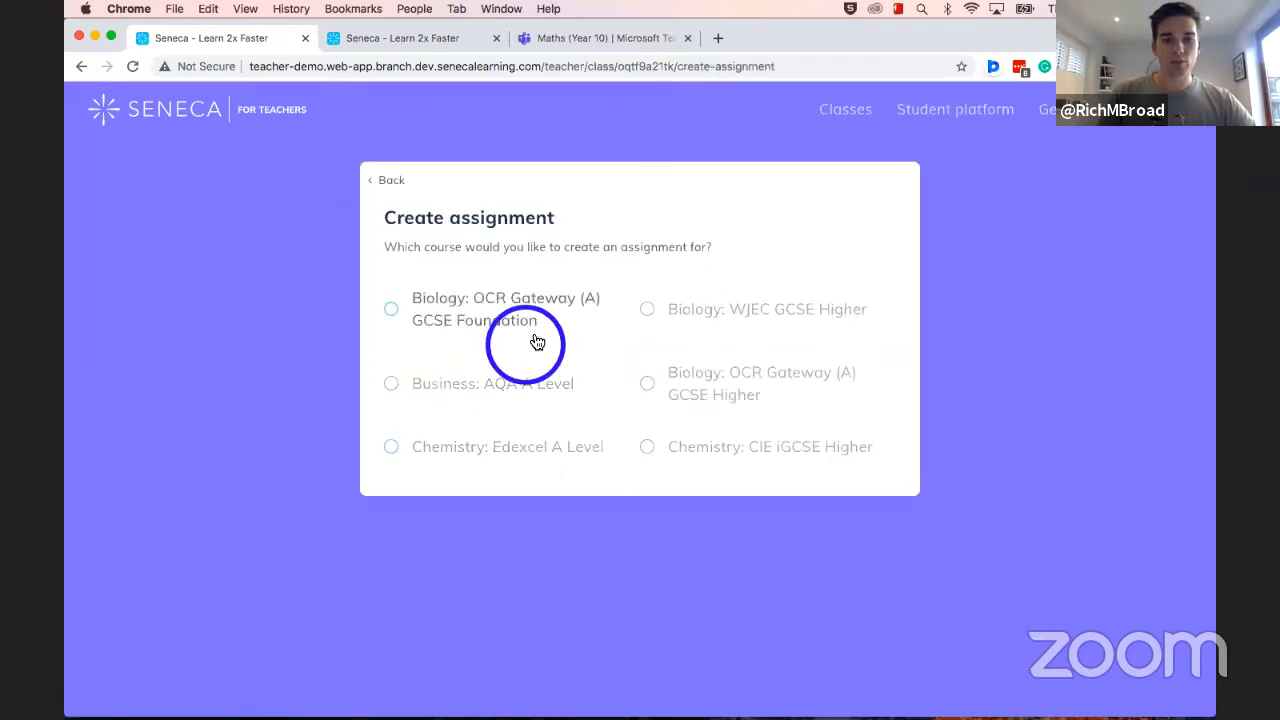
{"action": "left_click", "coordinate": [640, 449]}
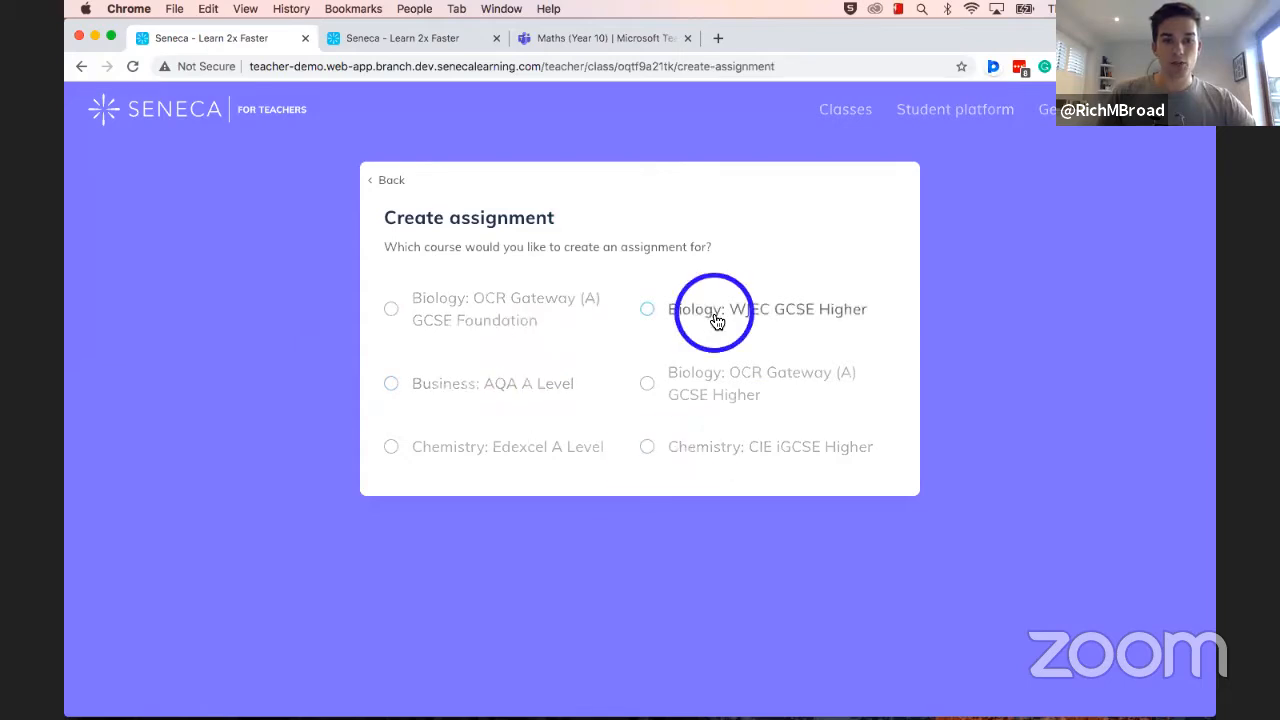
{"action": "left_click", "coordinate": [538, 452]}
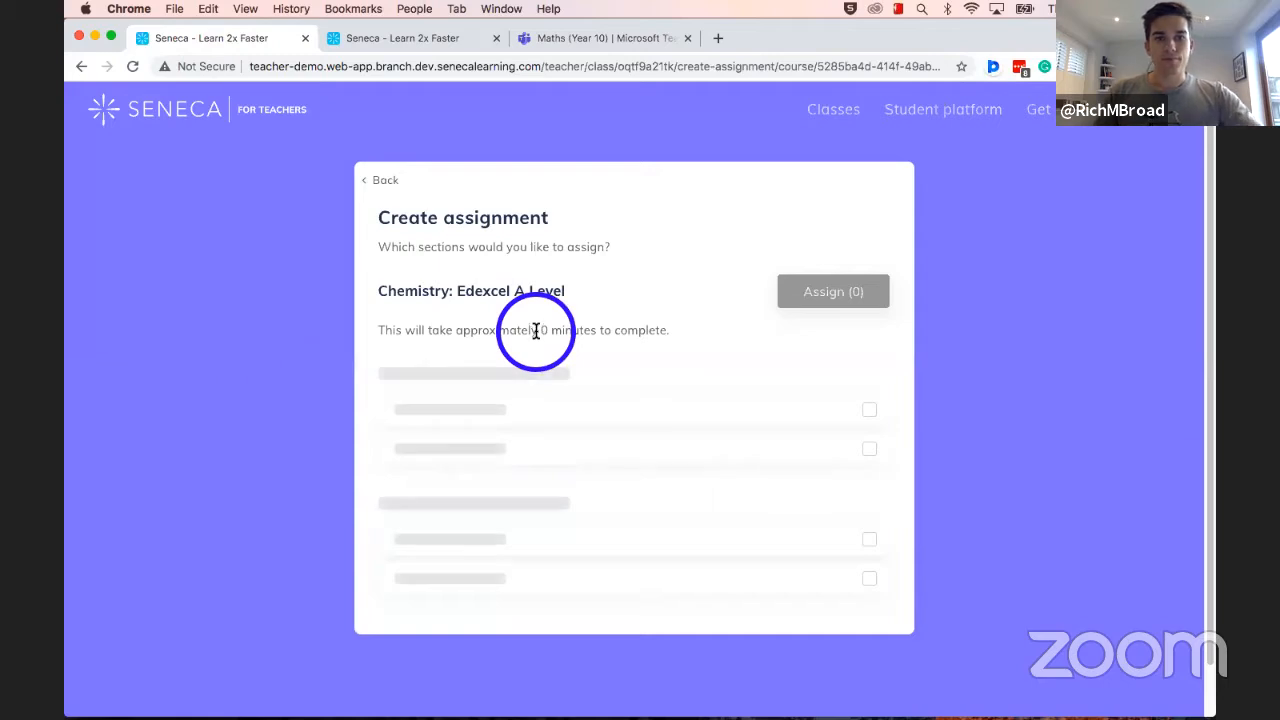
Step: Expand Atomic Structure and select sections 1.1.1, 1.1.4, 1.1.7, 1.1.9 and 1.1.11 for the assignment
{"action": "scroll", "coordinate": [582, 368], "scroll_direction": "down", "scroll_amount": 5}
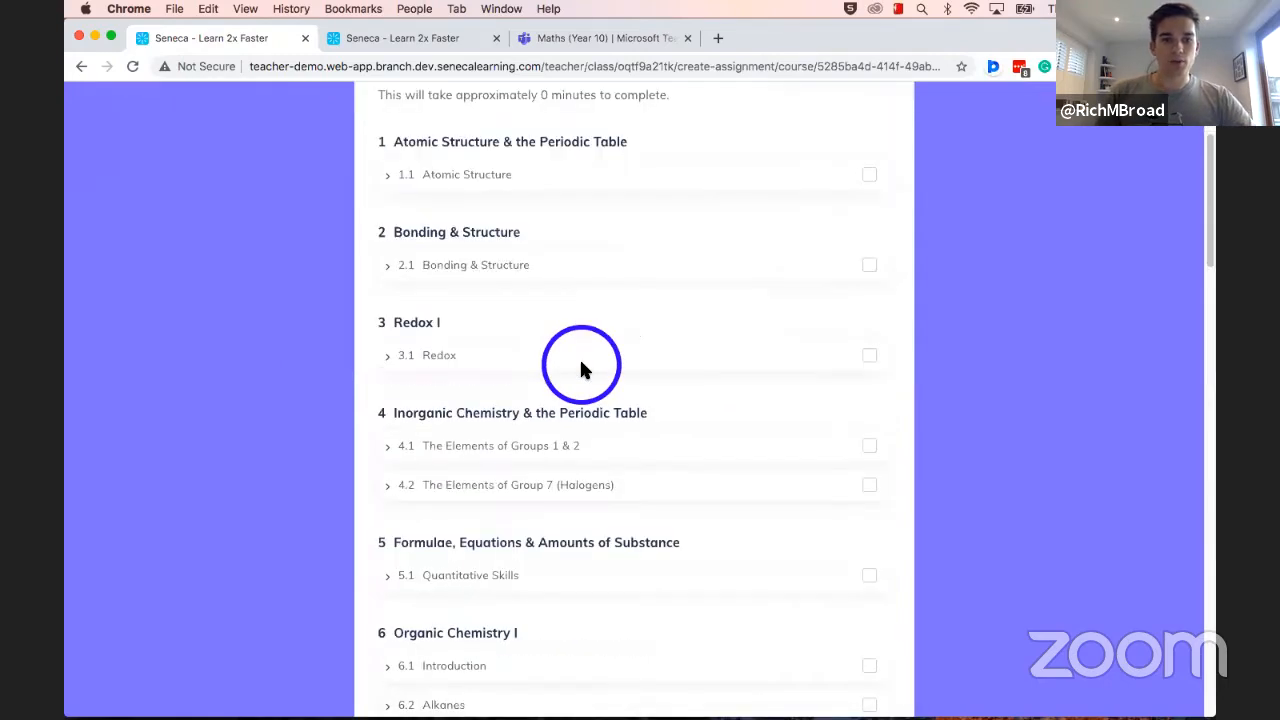
{"action": "scroll", "coordinate": [581, 369], "scroll_direction": "up", "scroll_amount": 3}
{"action": "left_click", "coordinate": [549, 317]}
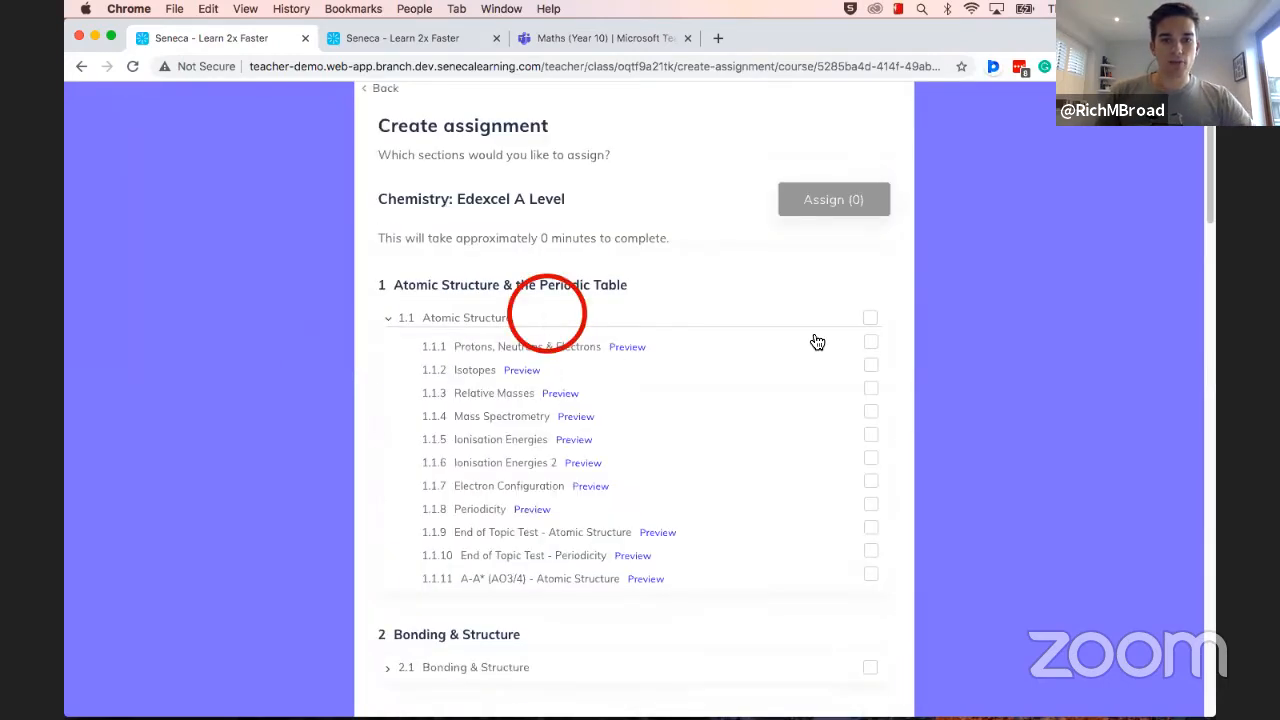
{"action": "left_click", "coordinate": [871, 342]}
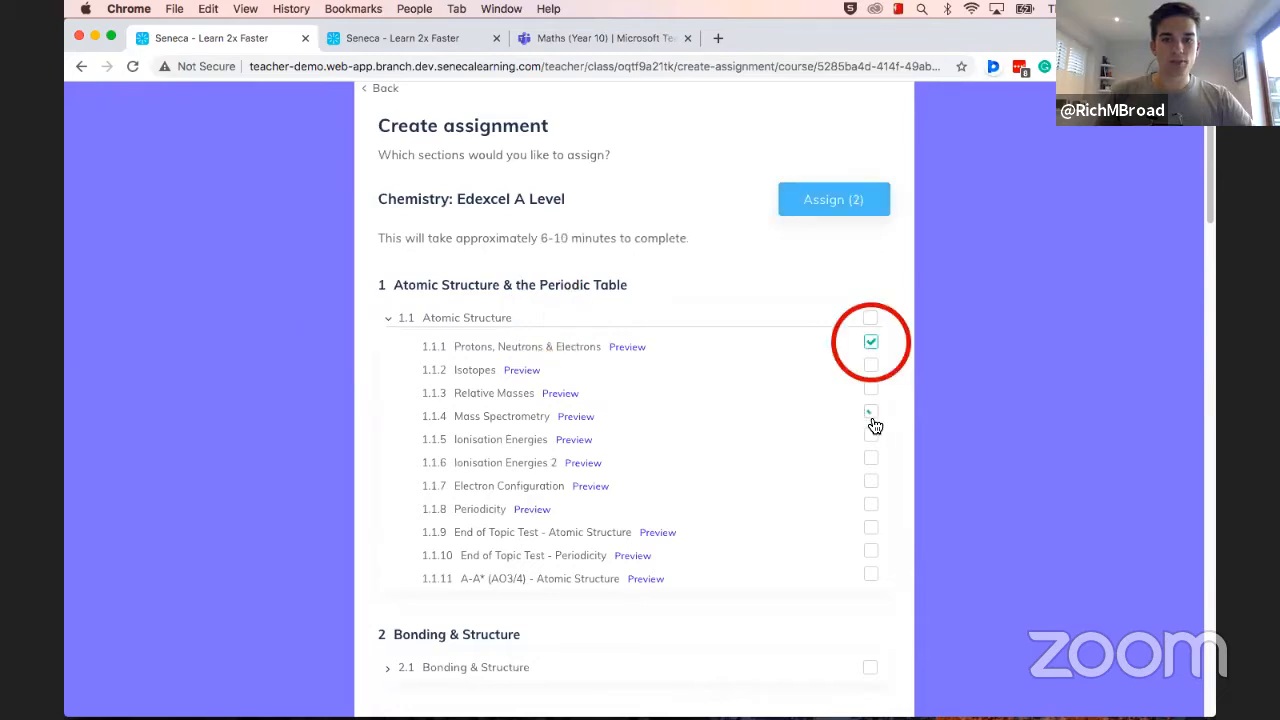
{"action": "left_click", "coordinate": [871, 481]}
{"action": "left_click", "coordinate": [871, 527]}
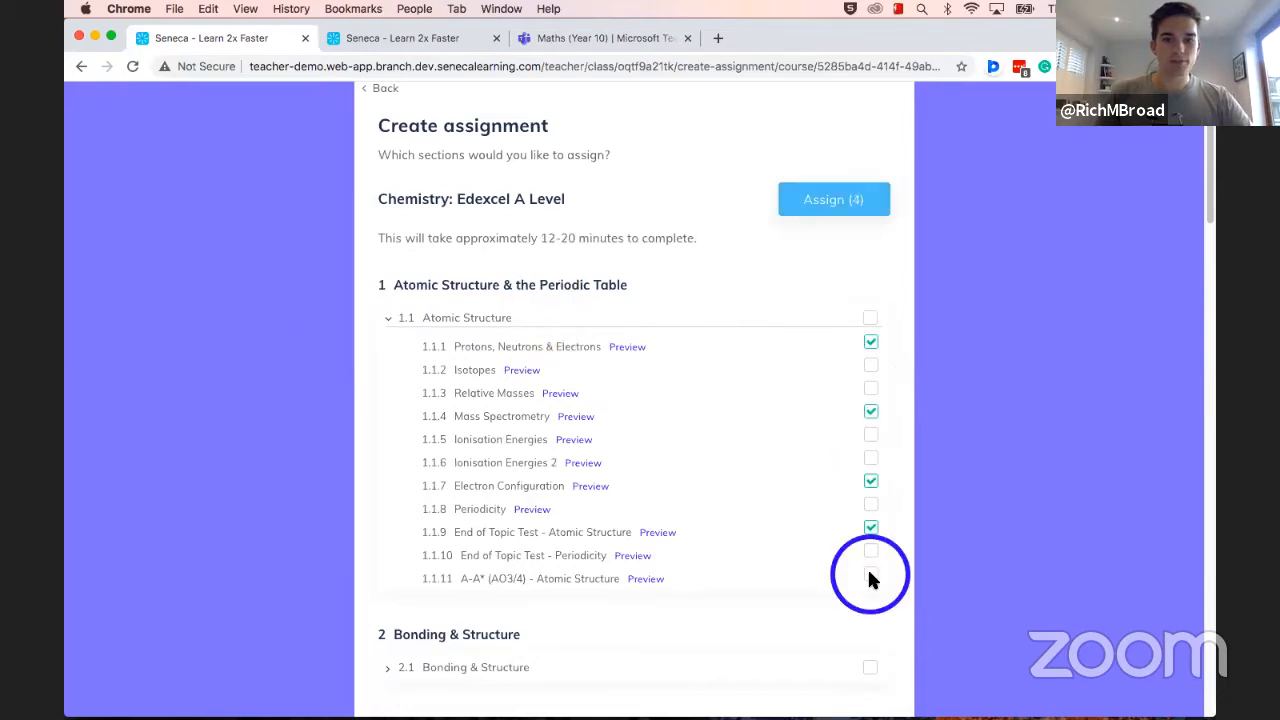
{"action": "left_click", "coordinate": [871, 574]}
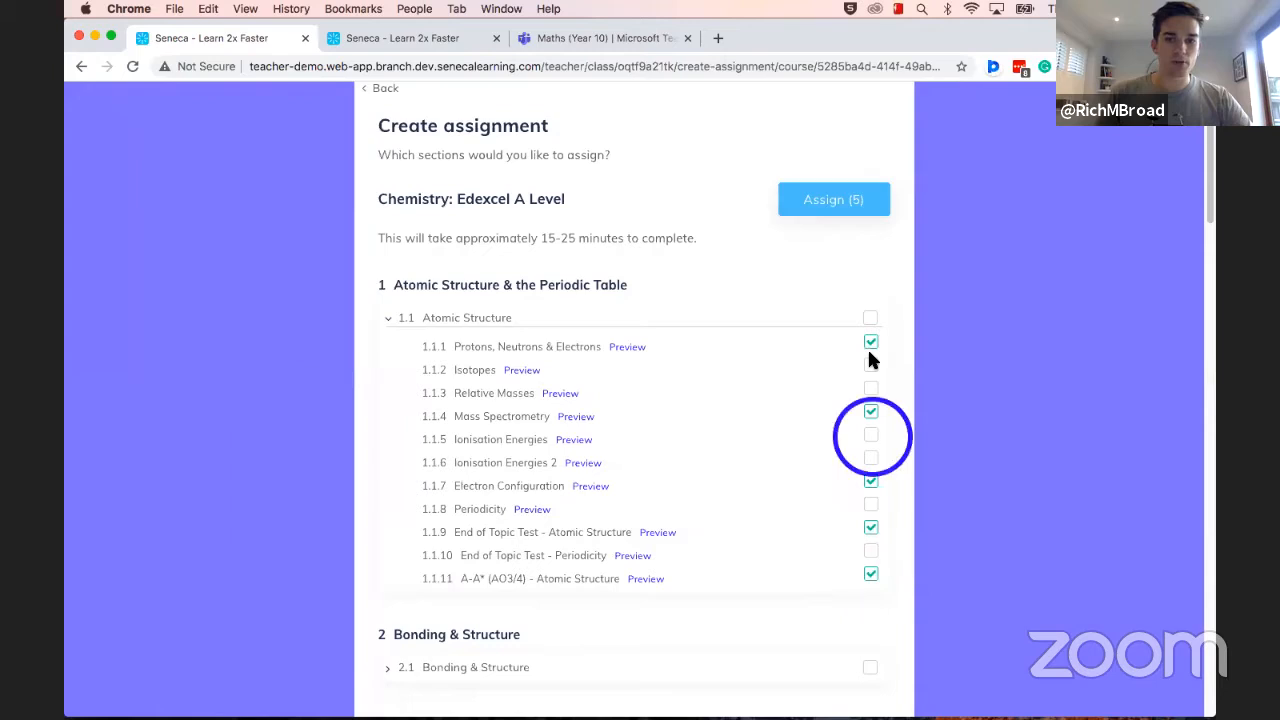
Step: Select Ionic Bonding and Shapes of Molecules under Bonding & Structure, and highlight the assignment's estimated completion time
{"action": "scroll", "coordinate": [763, 495], "scroll_direction": "down", "scroll_amount": 3}
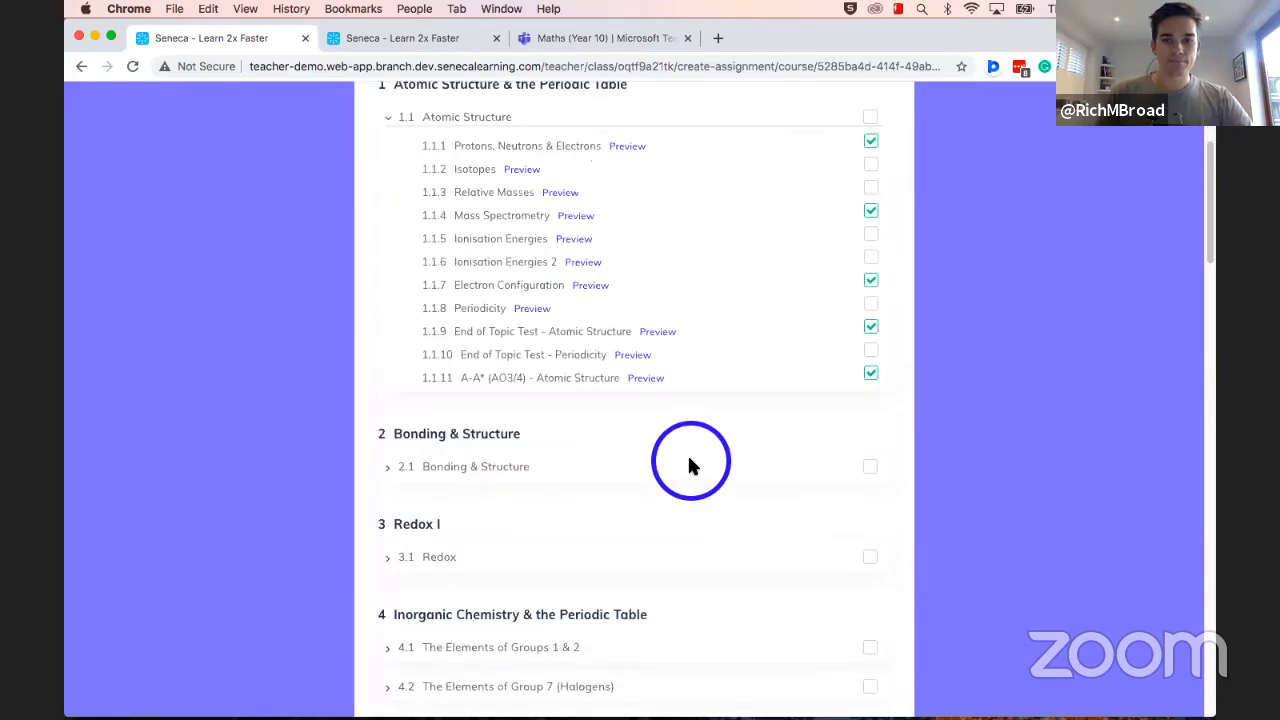
{"action": "left_click", "coordinate": [871, 541]}
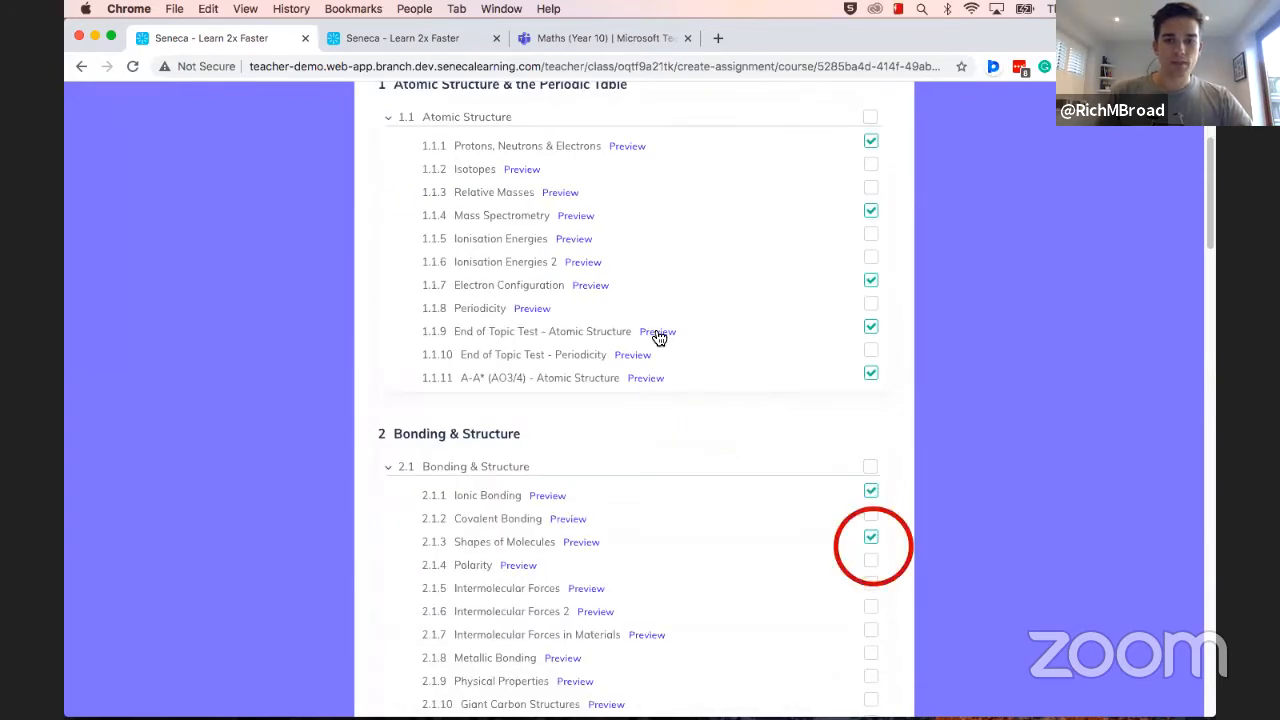
{"action": "scroll", "coordinate": [659, 338], "scroll_direction": "up", "scroll_amount": 5}
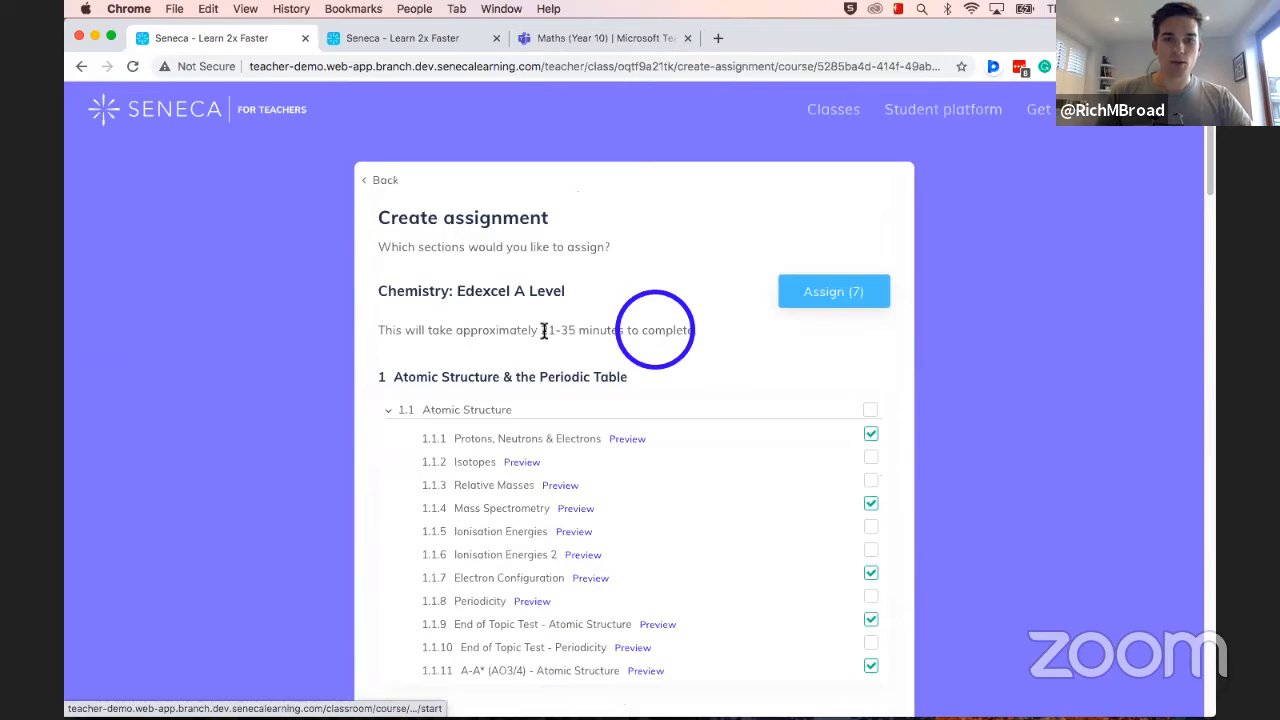
{"action": "left_click_drag", "start_coordinate": [543, 330], "coordinate": [624, 331]}
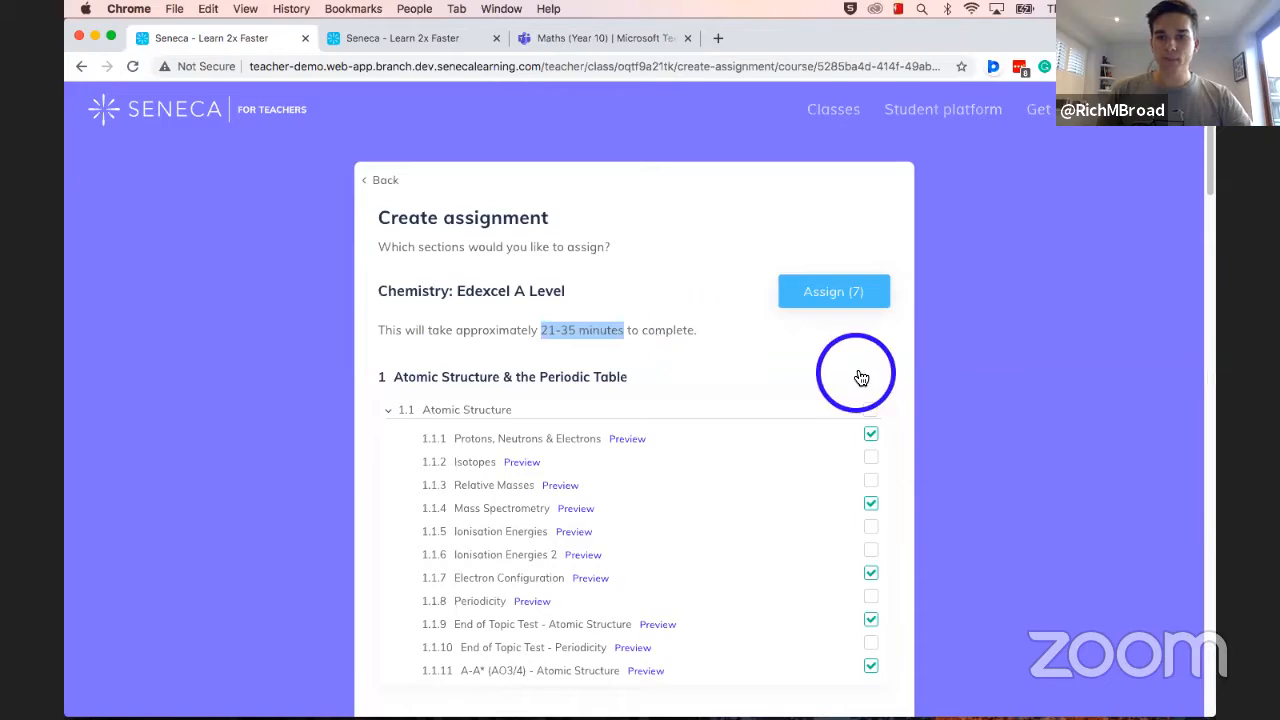
Step: Assign the selected sections and name the assignment "assignment name"
{"action": "left_click", "coordinate": [832, 292]}
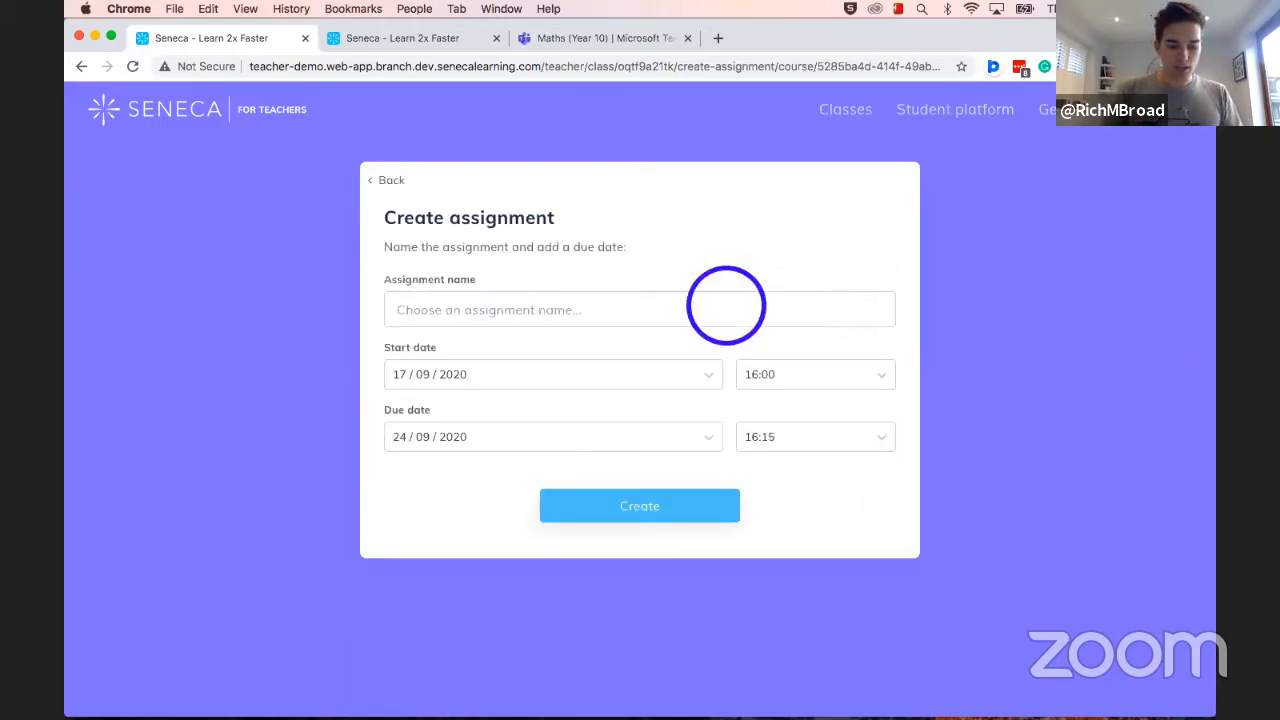
{"action": "left_click", "coordinate": [726, 305]}
{"action": "type", "text": "assignment "}
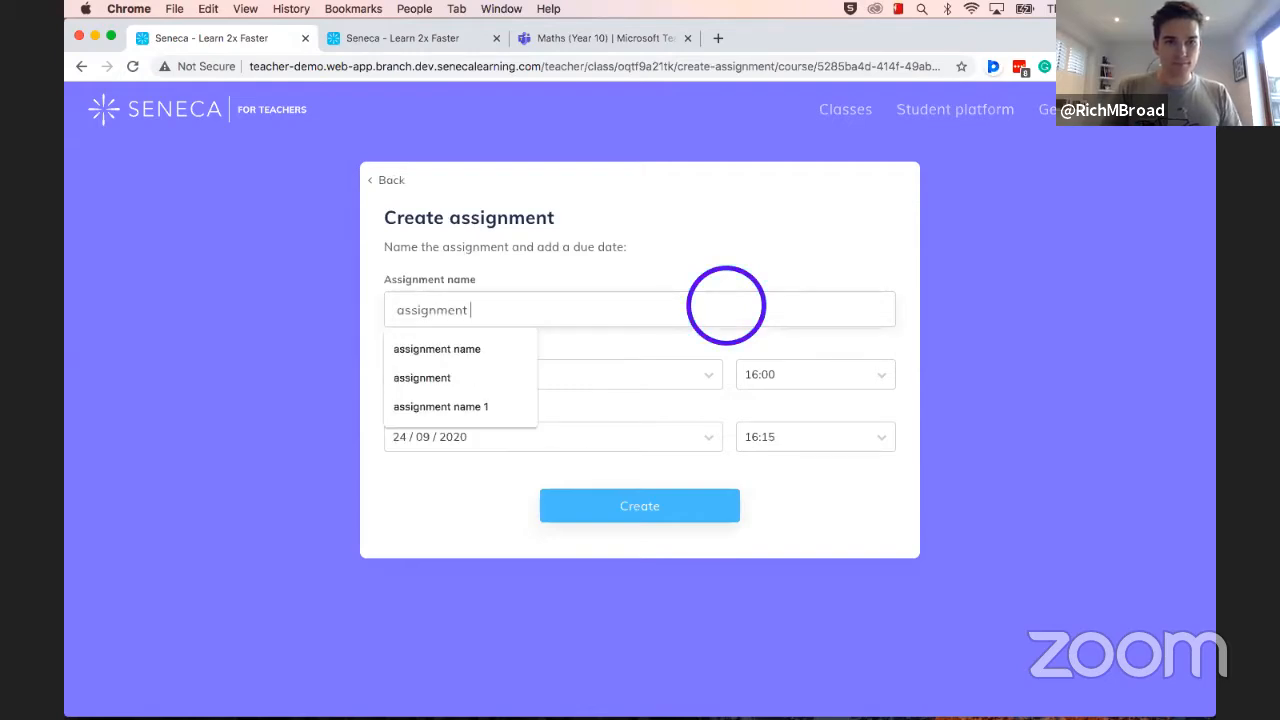
{"action": "type", "text": "name"}
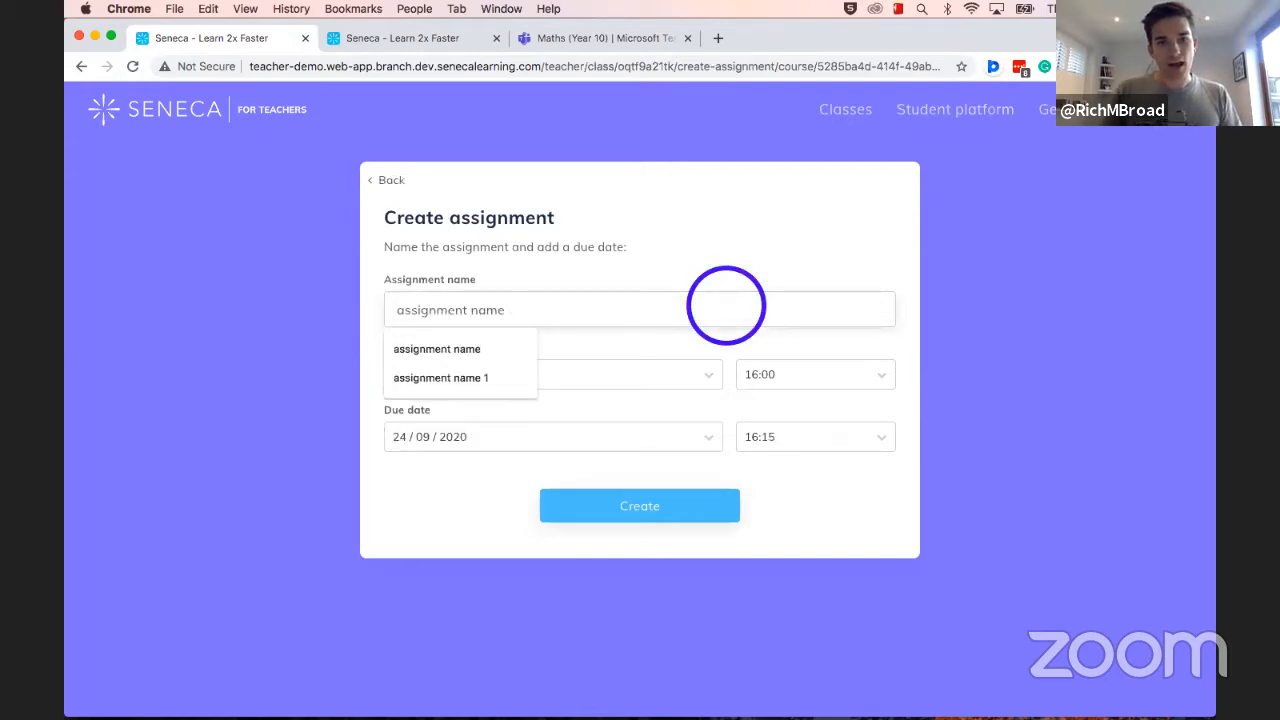
Step: Create the assignment with its preset start and due dates, and open the class's student invitation options
{"action": "left_click", "coordinate": [709, 271]}
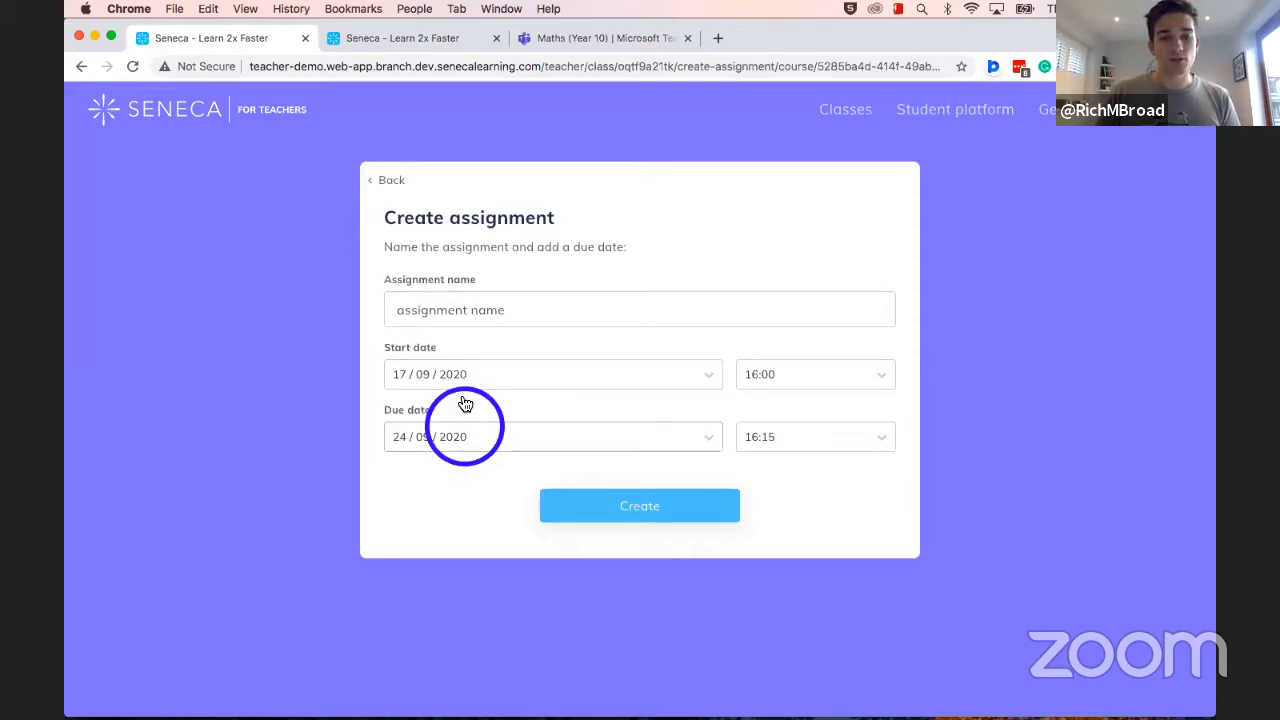
{"action": "left_click", "coordinate": [641, 511]}
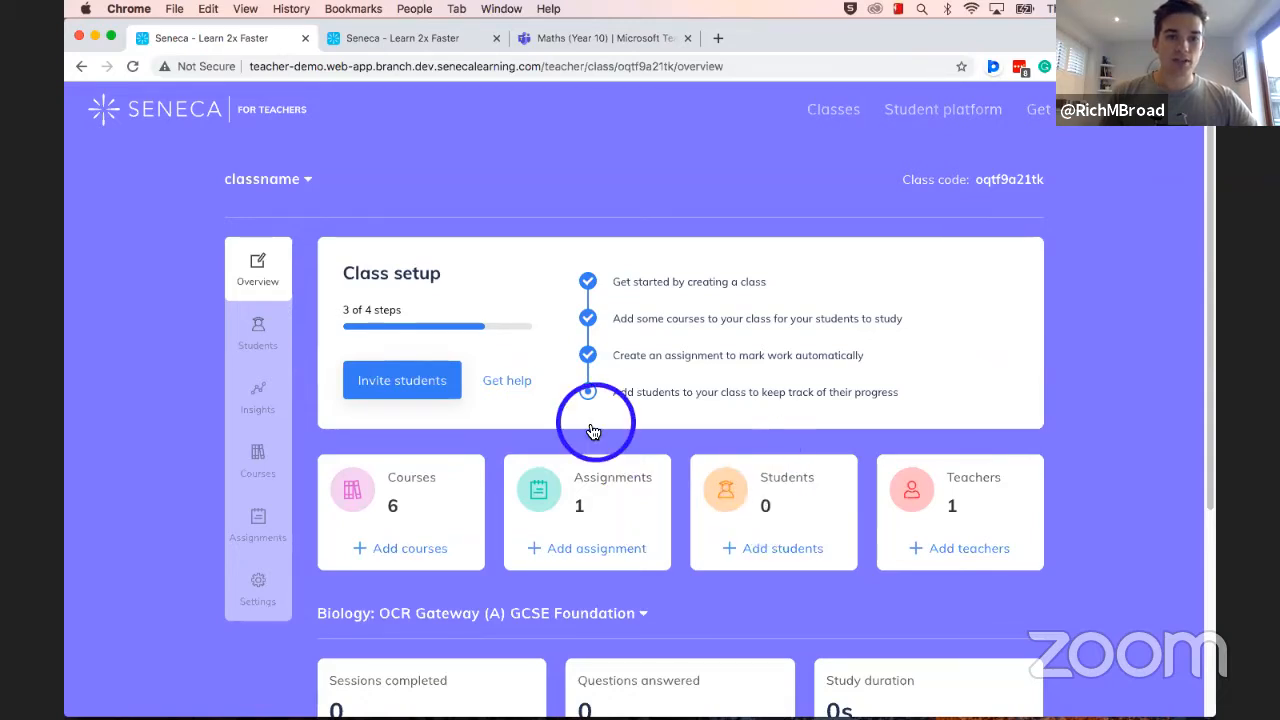
{"action": "left_click", "coordinate": [400, 386]}
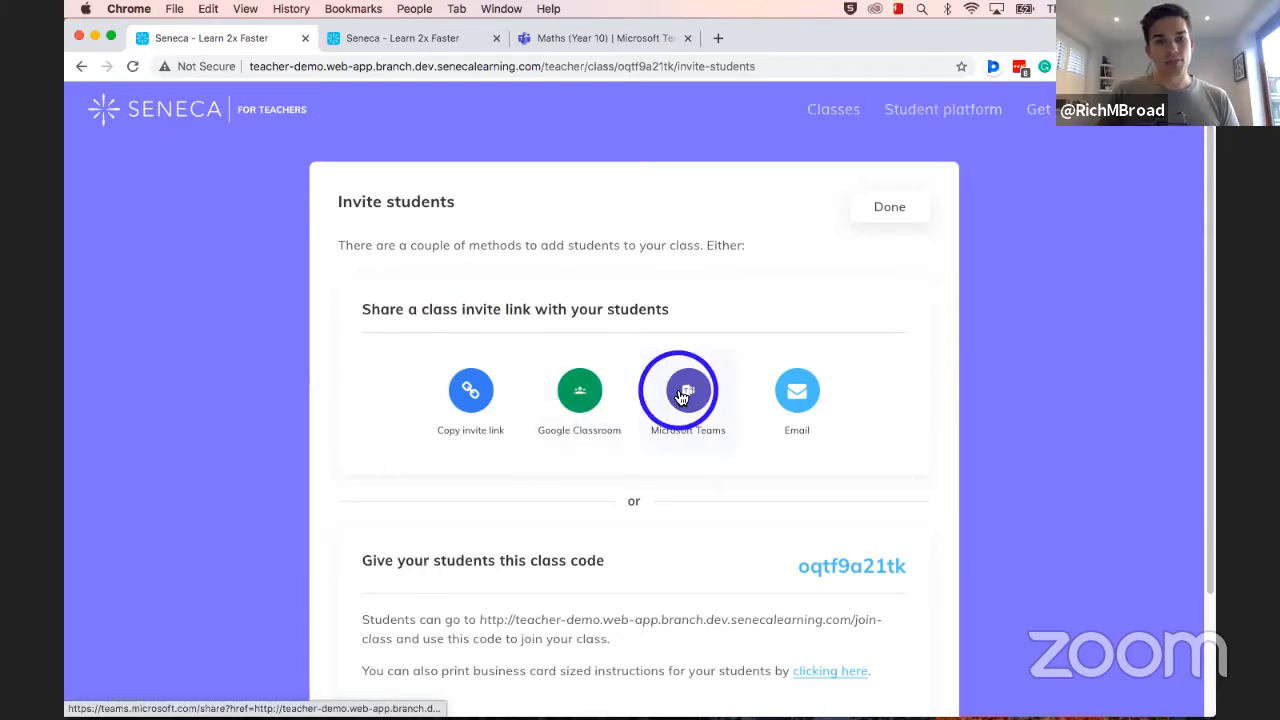
Step: Share the class invite link to Google Classroom and choose 10En4 as the class
{"action": "left_click", "coordinate": [581, 393]}
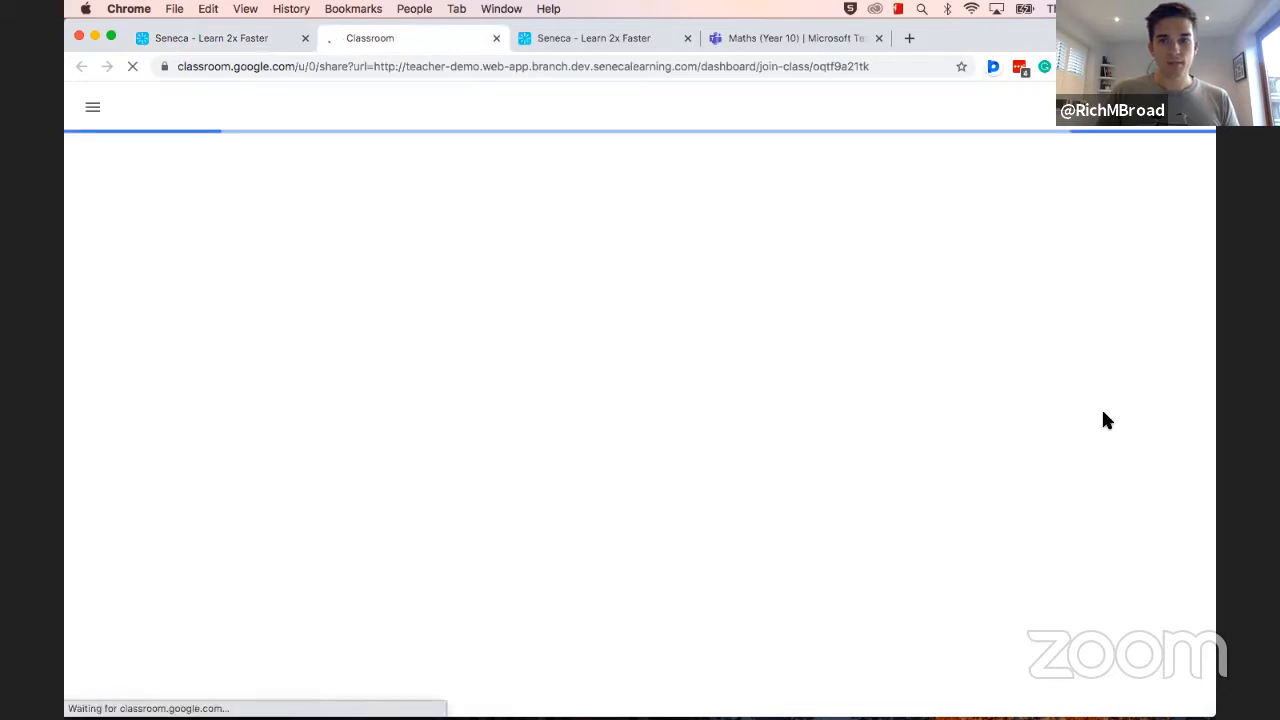
{"action": "left_click", "coordinate": [1105, 253]}
{"action": "left_click", "coordinate": [995, 374]}
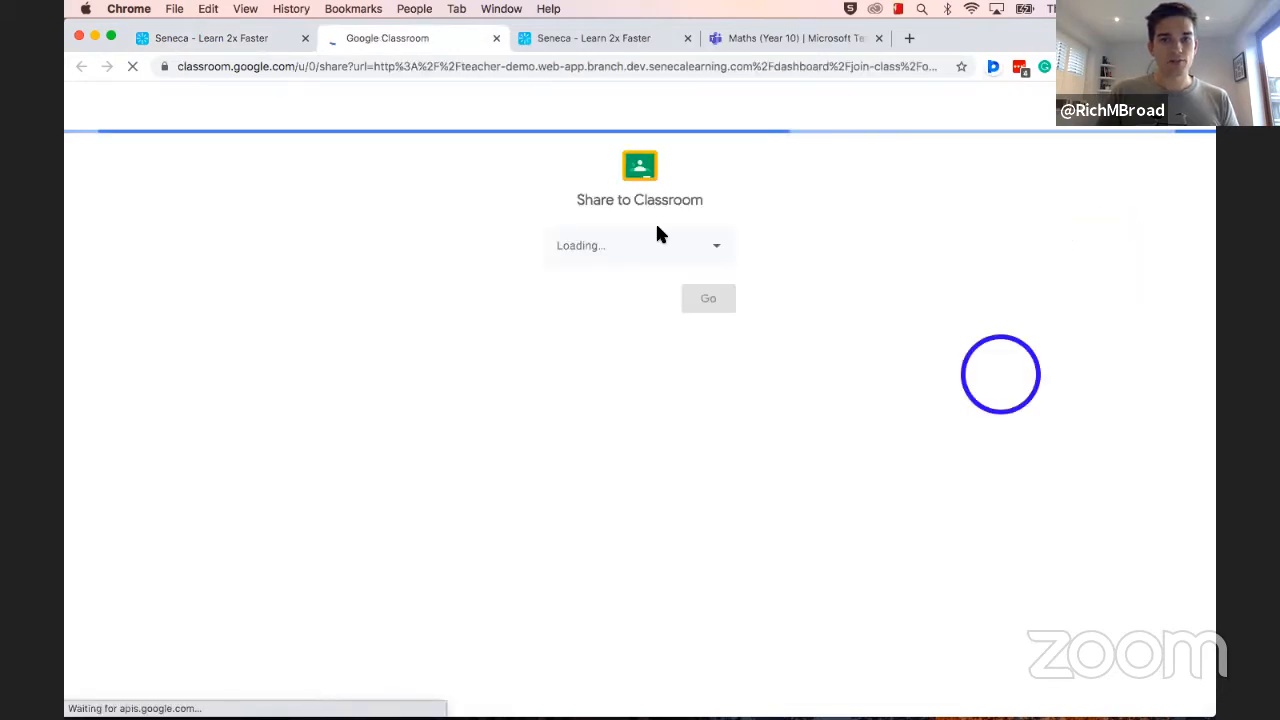
{"action": "left_click", "coordinate": [632, 242]}
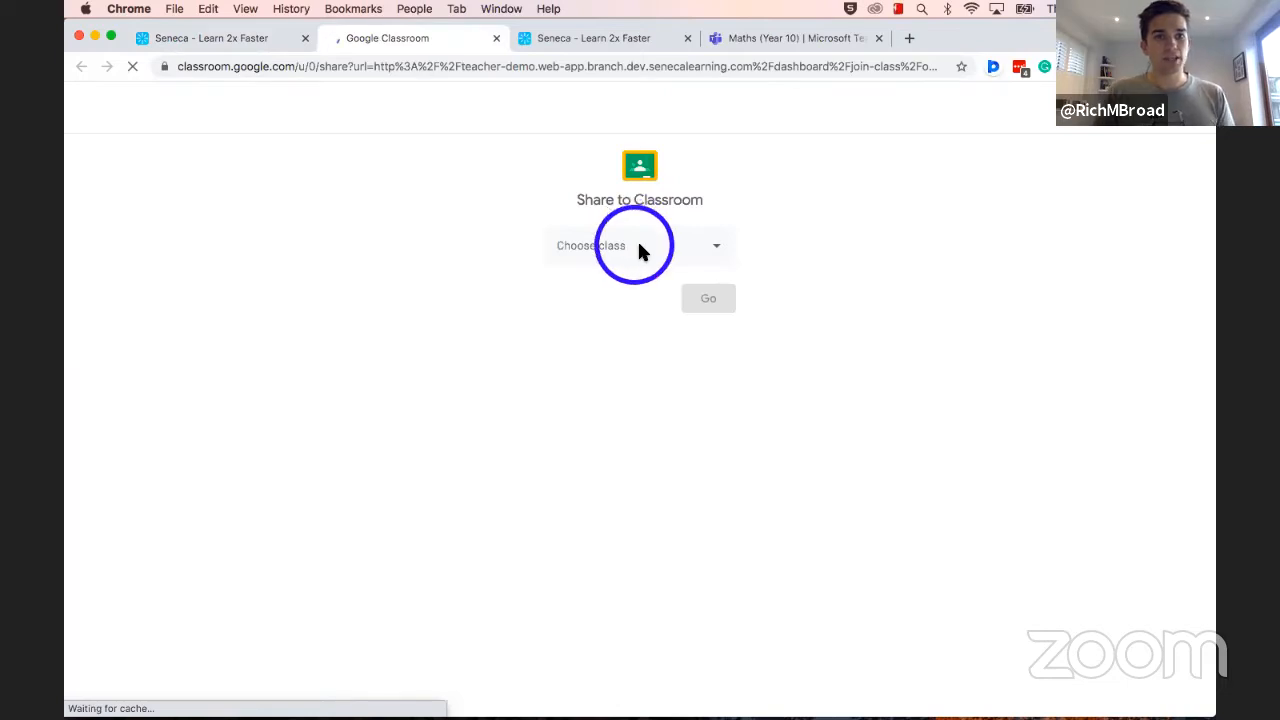
{"action": "left_click", "coordinate": [645, 256]}
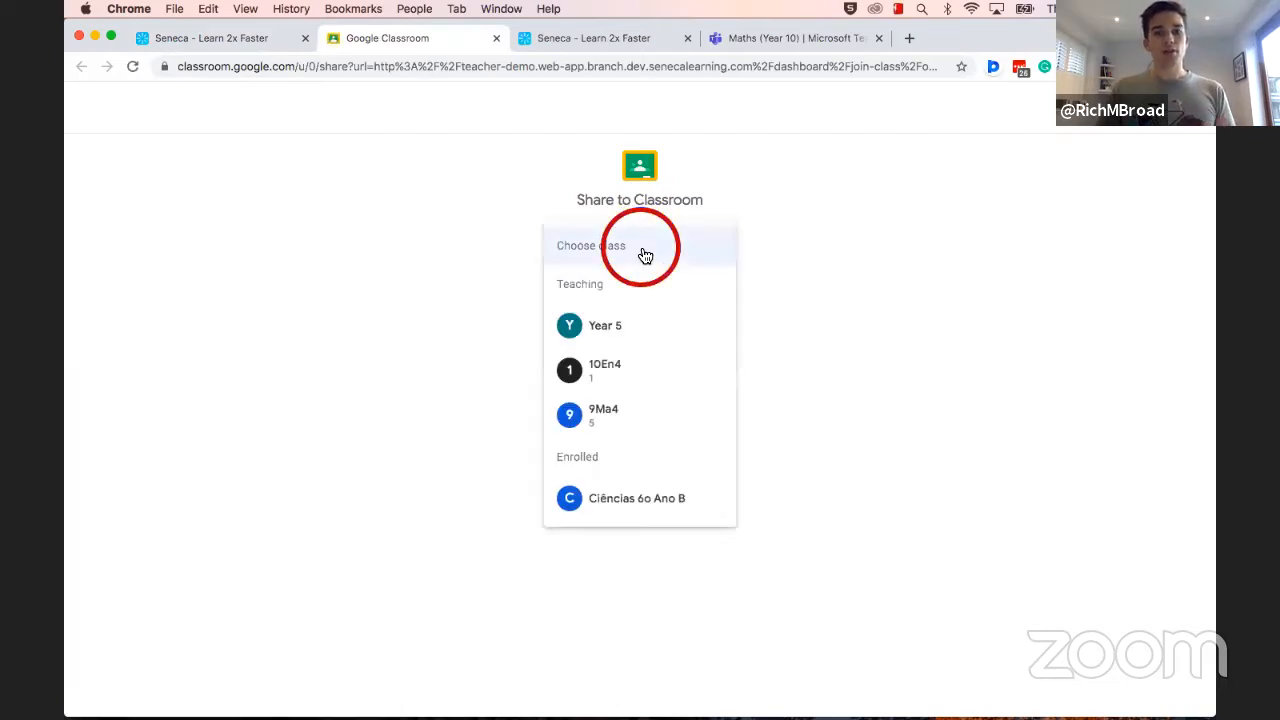
{"action": "left_click", "coordinate": [624, 373]}
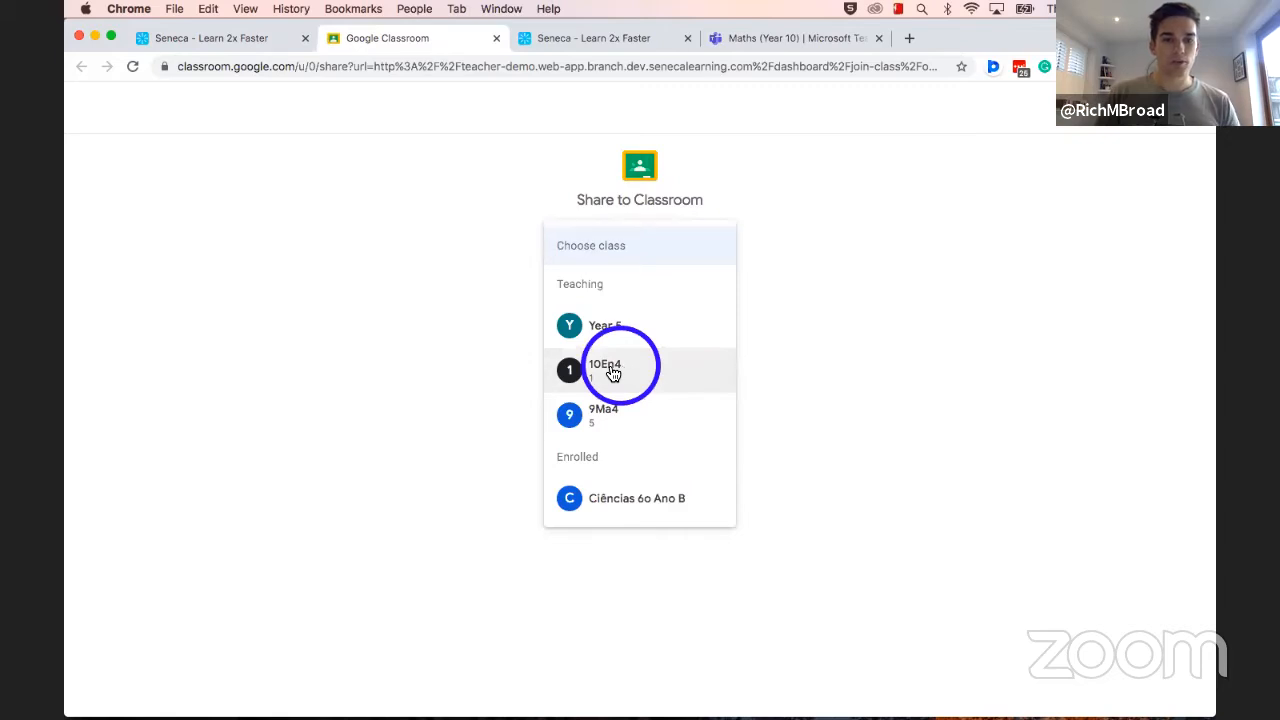
{"action": "left_click", "coordinate": [602, 375]}
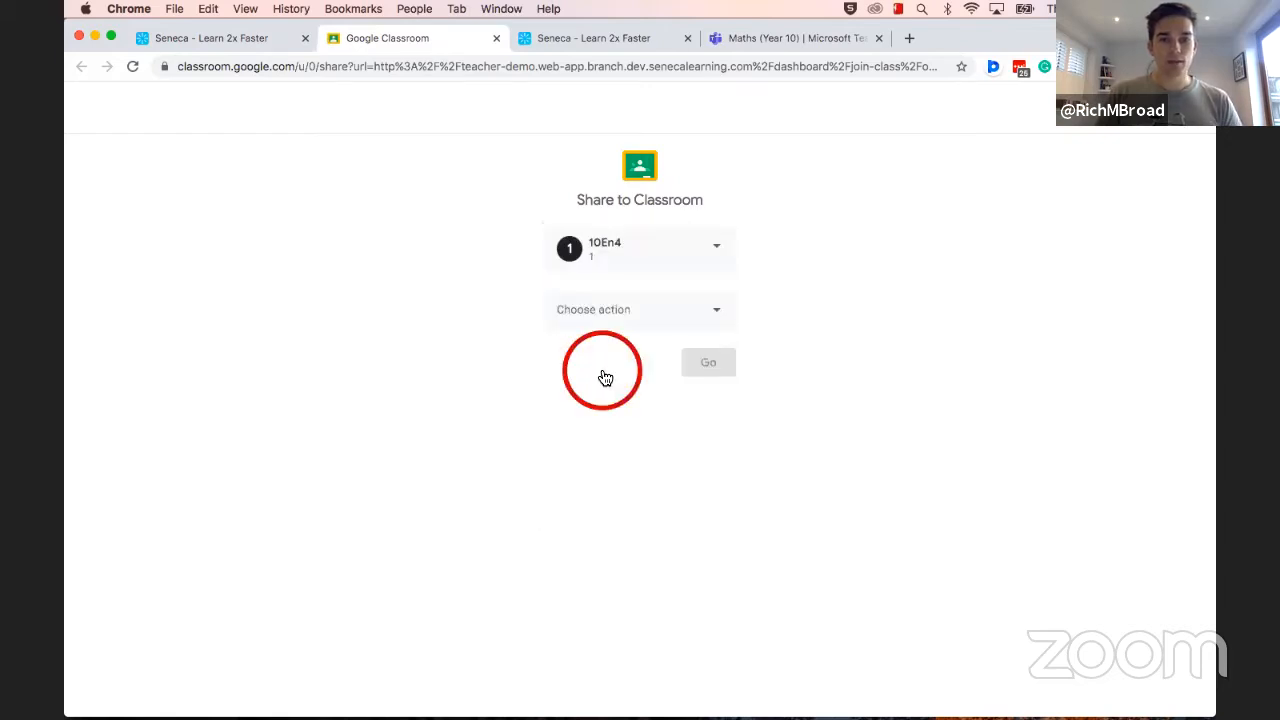
Step: Choose to make an announcement in 10En4 and open the announcement draft containing the invite link
{"action": "left_click", "coordinate": [606, 319]}
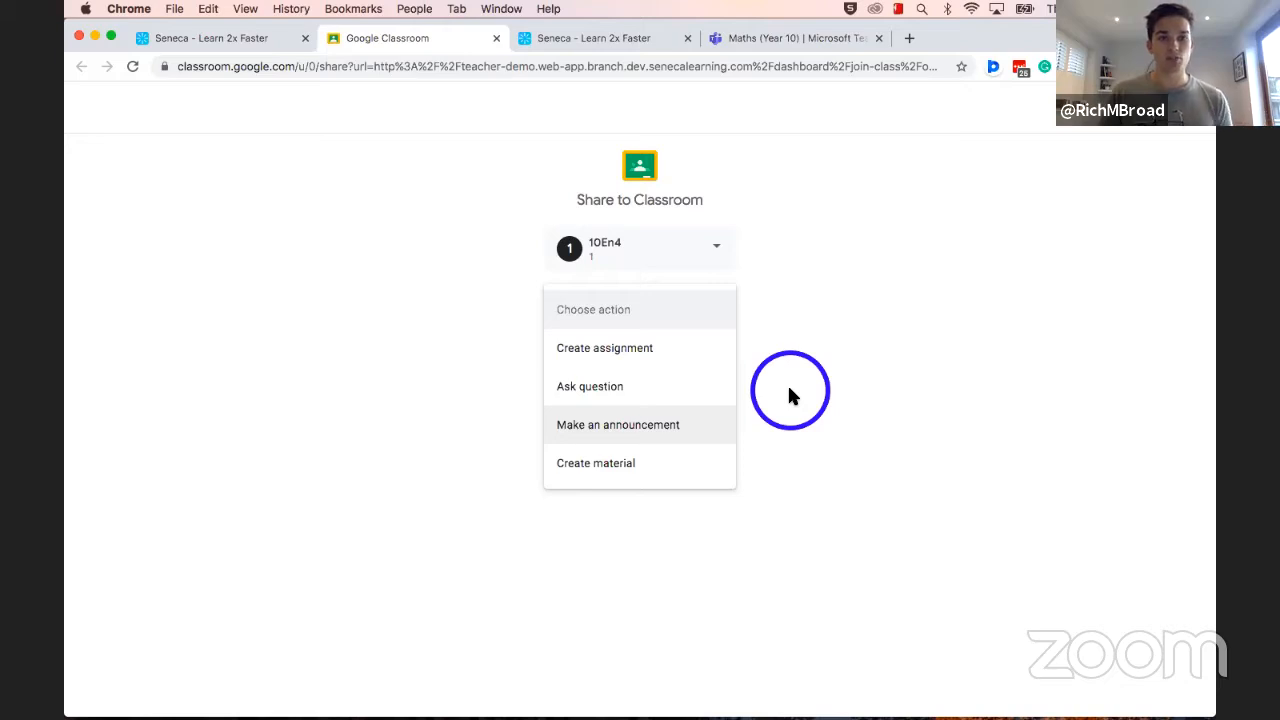
{"action": "left_click", "coordinate": [609, 427]}
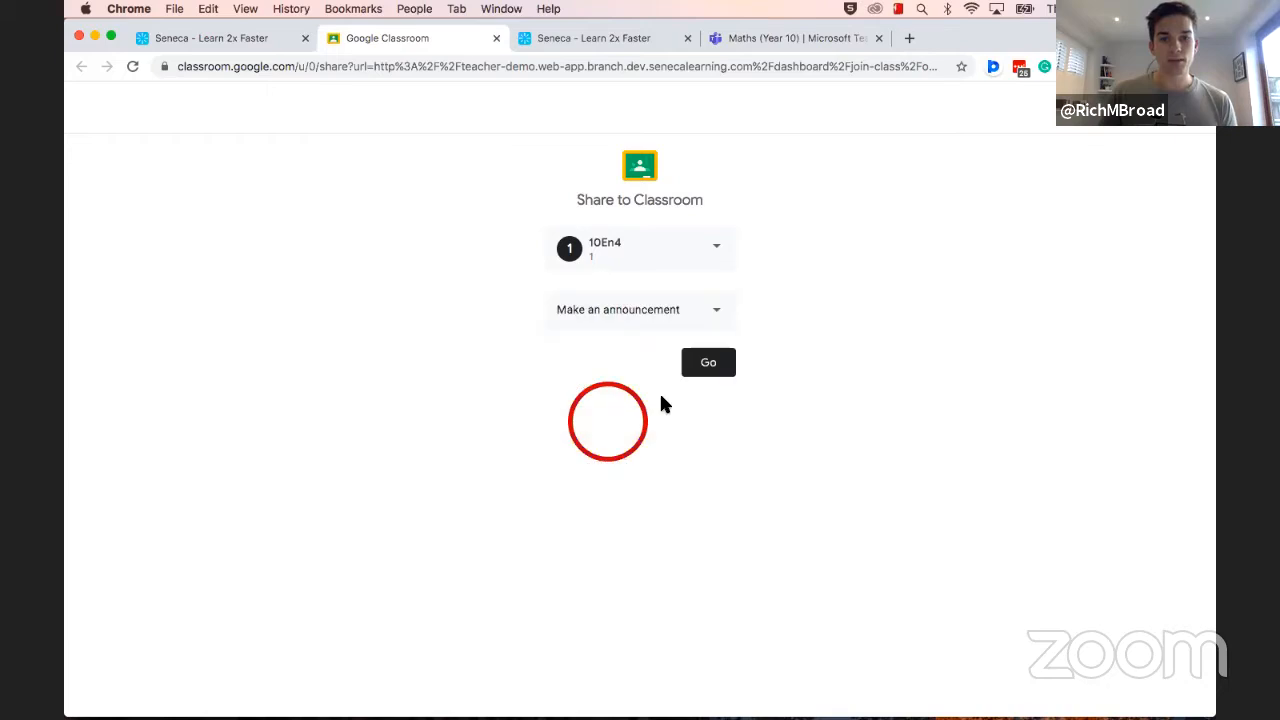
{"action": "left_click", "coordinate": [709, 364]}
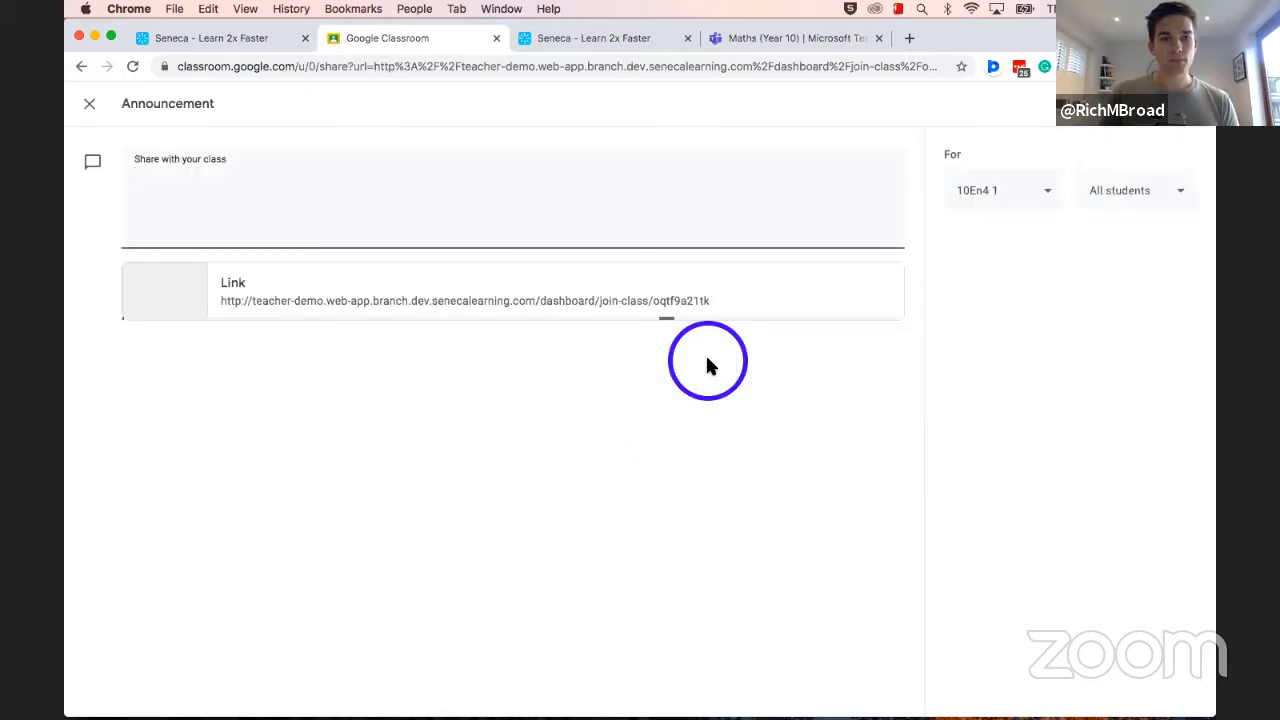
{"action": "left_click", "coordinate": [406, 330]}
{"action": "left_click", "coordinate": [331, 308]}
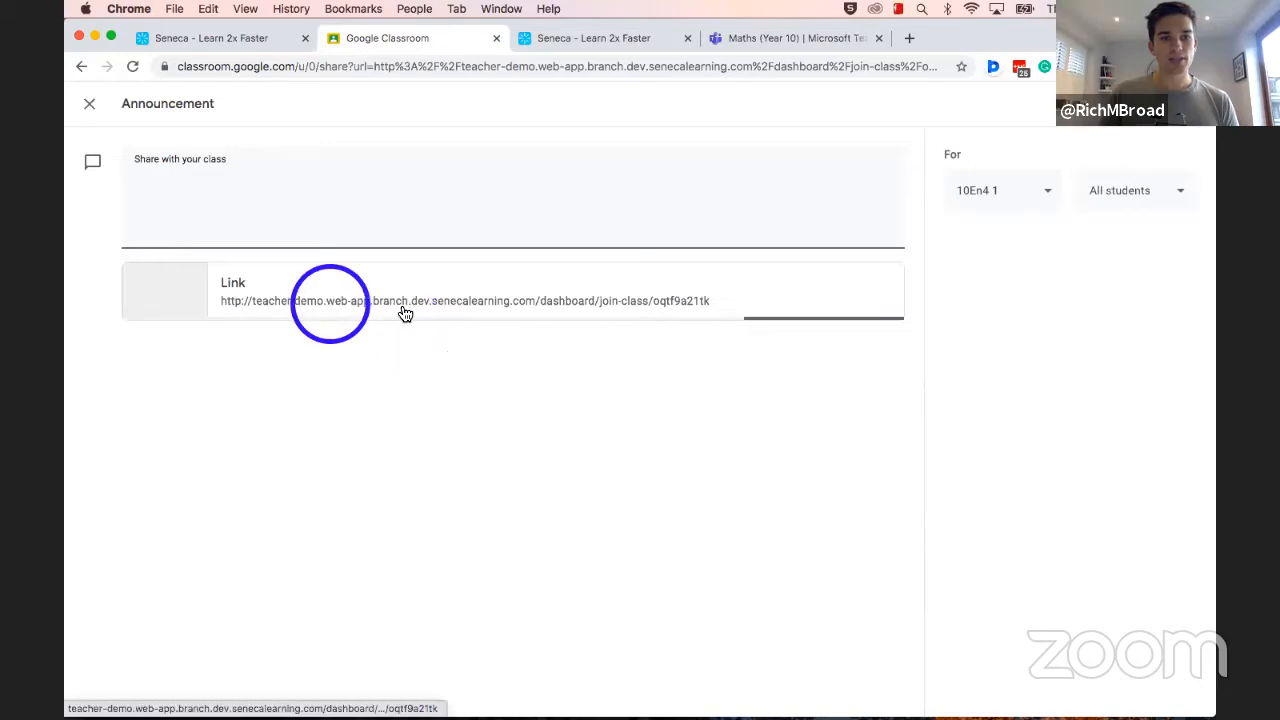
Step: Write the announcement text "Click the link to join the class", correcting its typing errors
{"action": "left_click", "coordinate": [236, 191]}
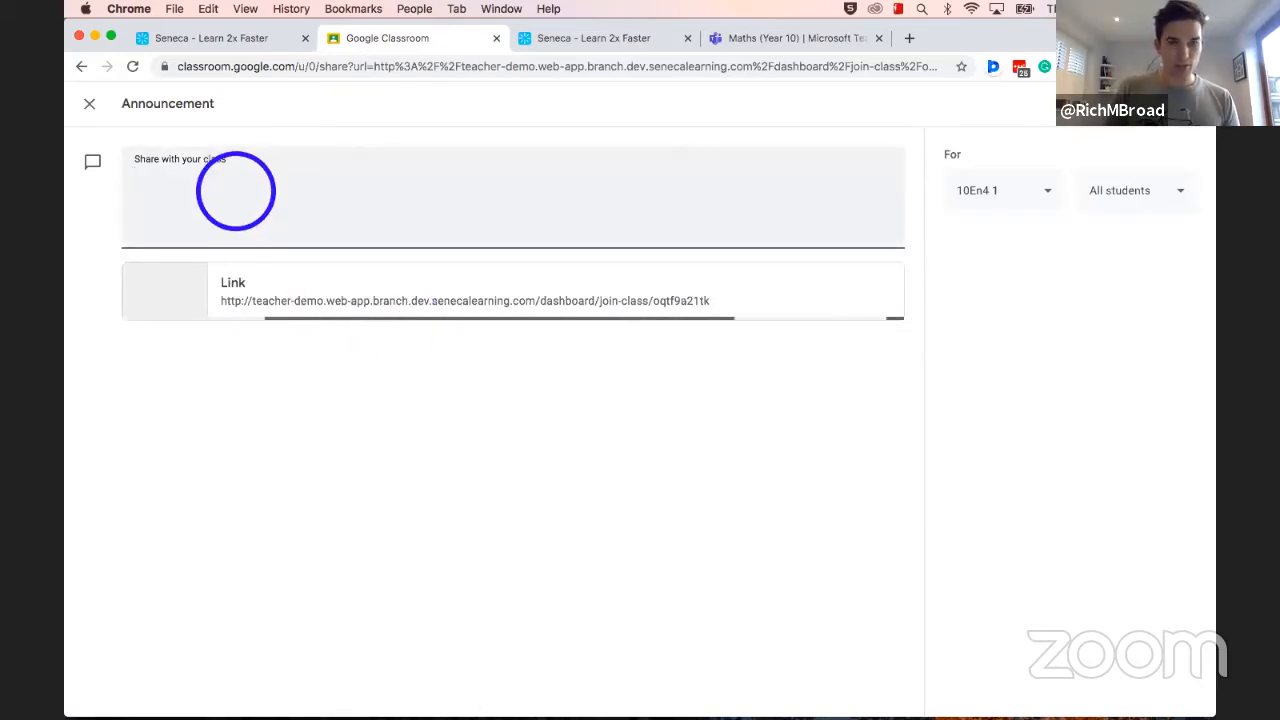
{"action": "type", "text": "Clcik"}
{"action": "key", "text": "BackSpace"}
{"action": "key", "text": "BackSpace"}
{"action": "key", "text": "BackSpace"}
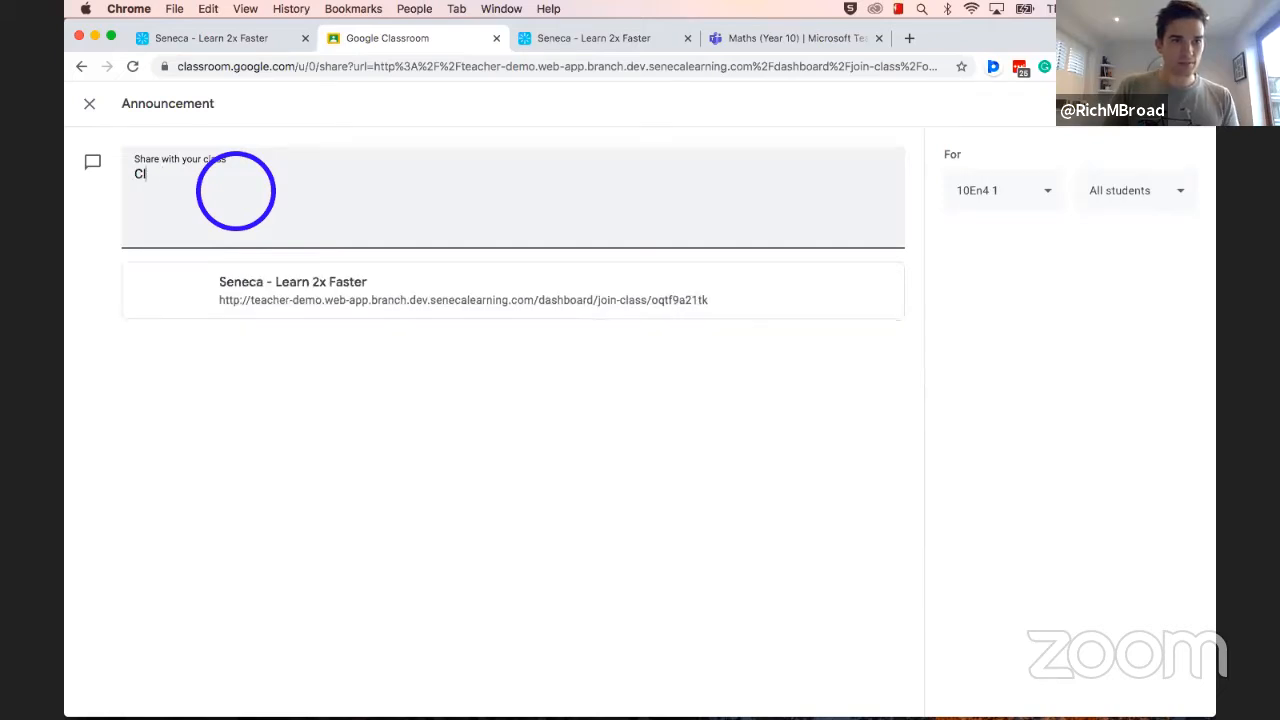
{"action": "type", "text": "ick the lin"}
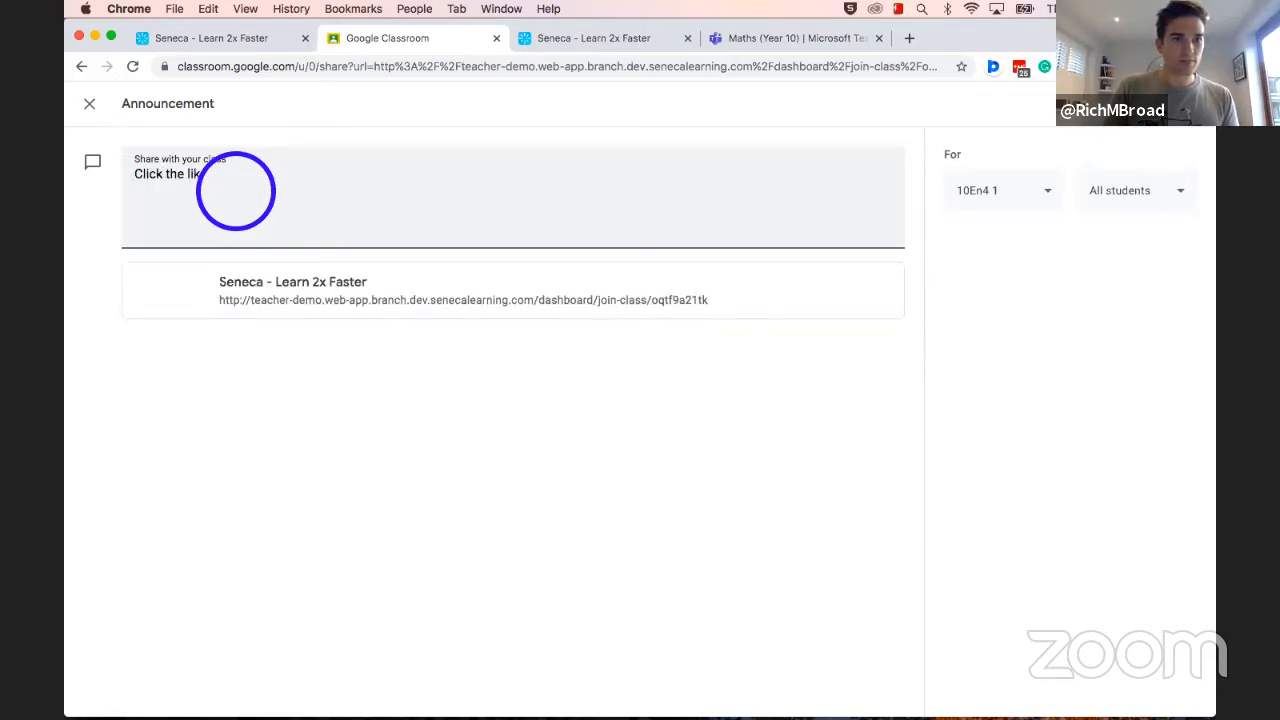
{"action": "type", "text": "k ot join "}
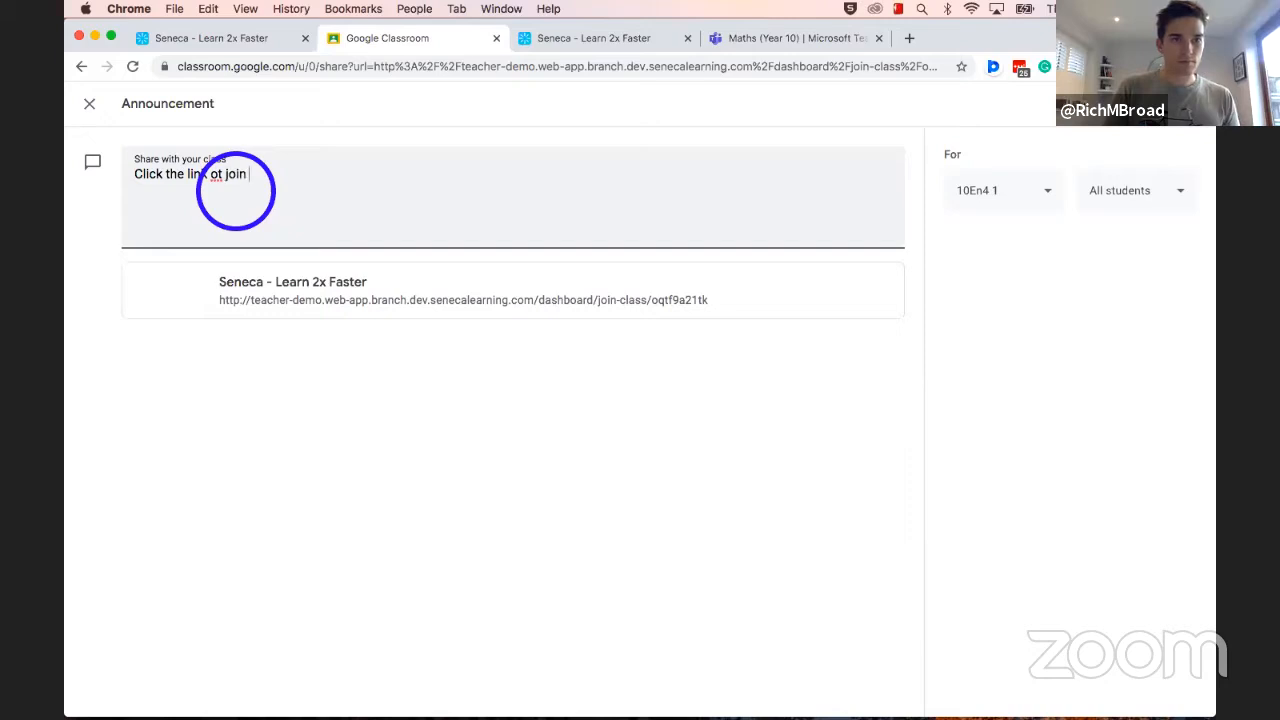
{"action": "type", "text": "the class"}
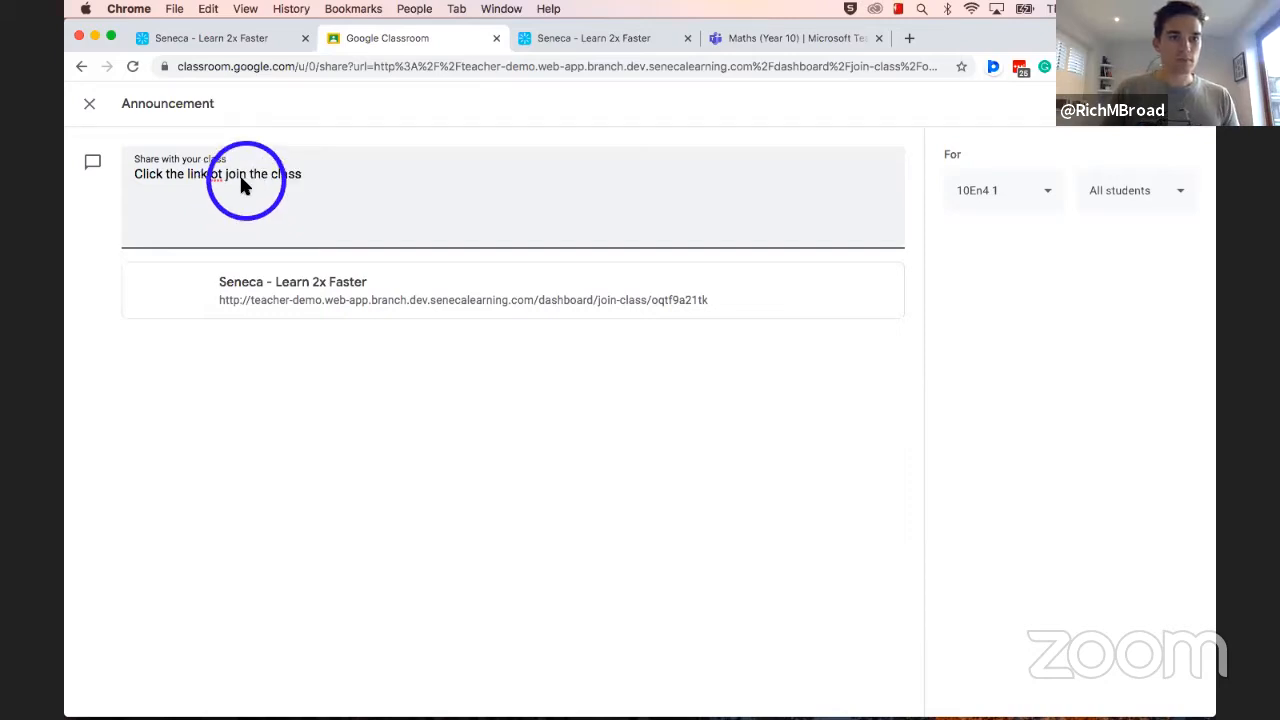
{"action": "right_click", "coordinate": [212, 174]}
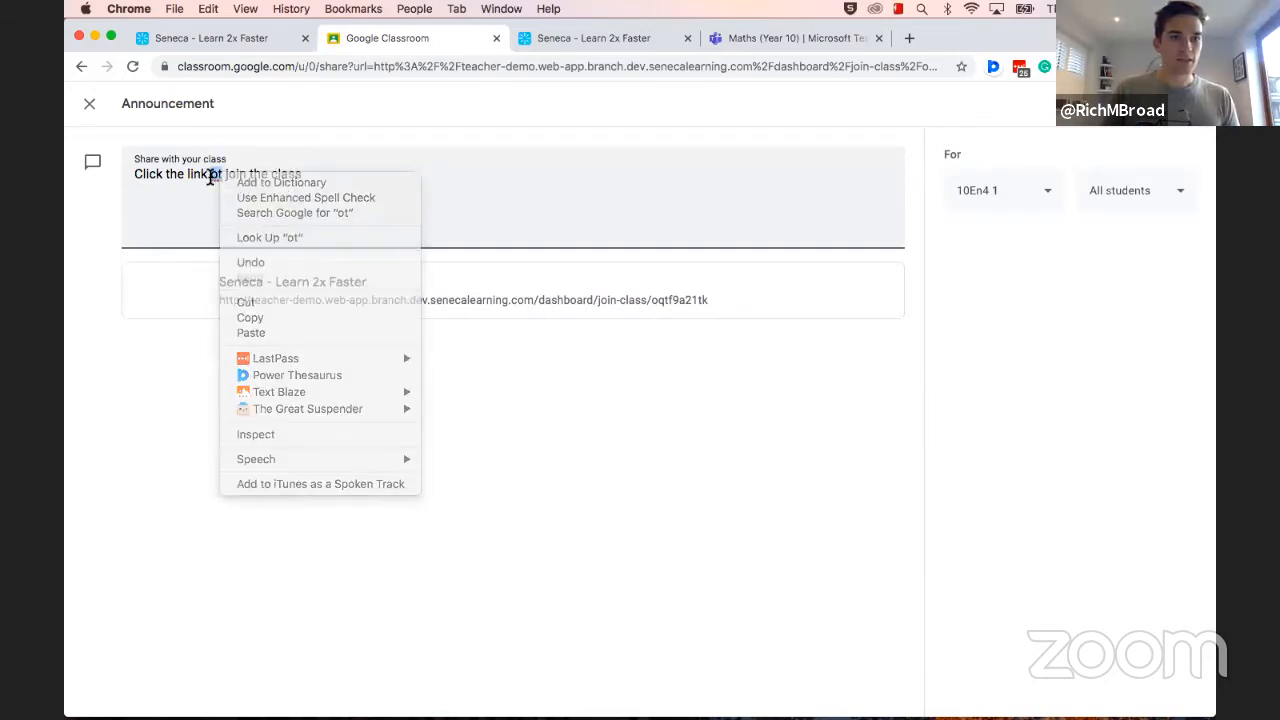
{"action": "key", "text": "Escape"}
{"action": "type", "text": "t"}
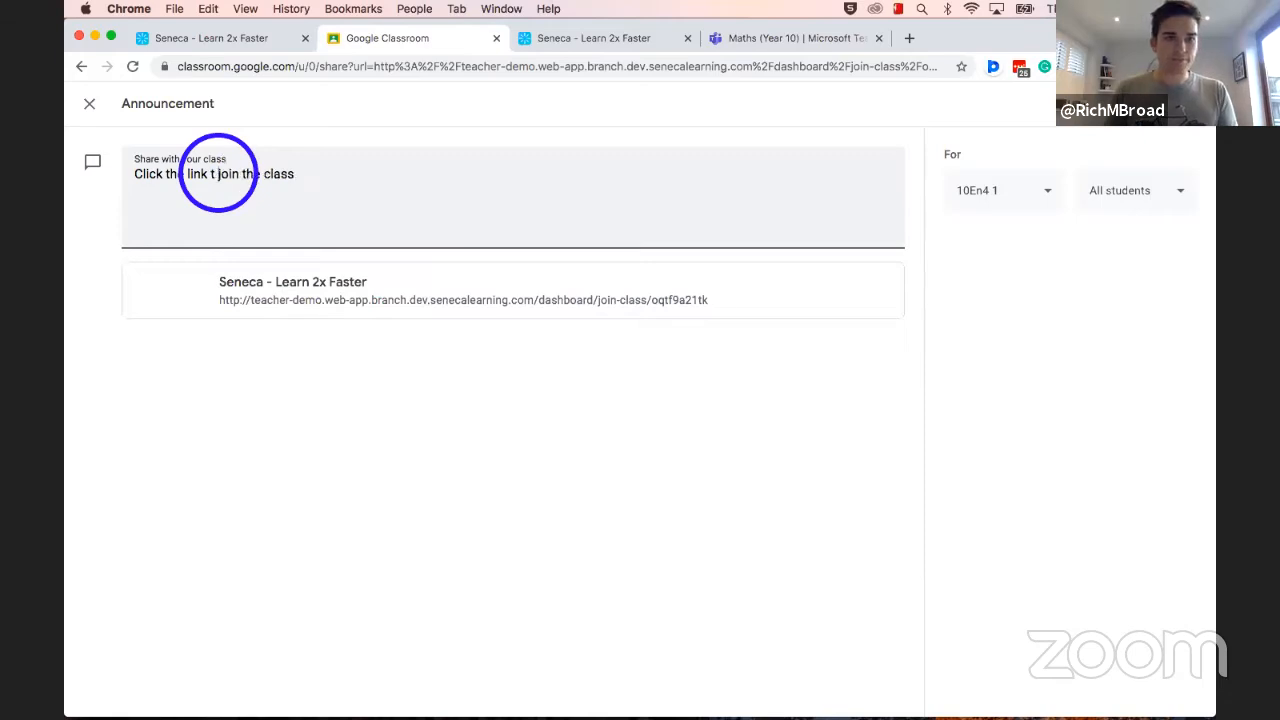
{"action": "type", "text": "o"}
{"action": "left_click", "coordinate": [886, 404]}
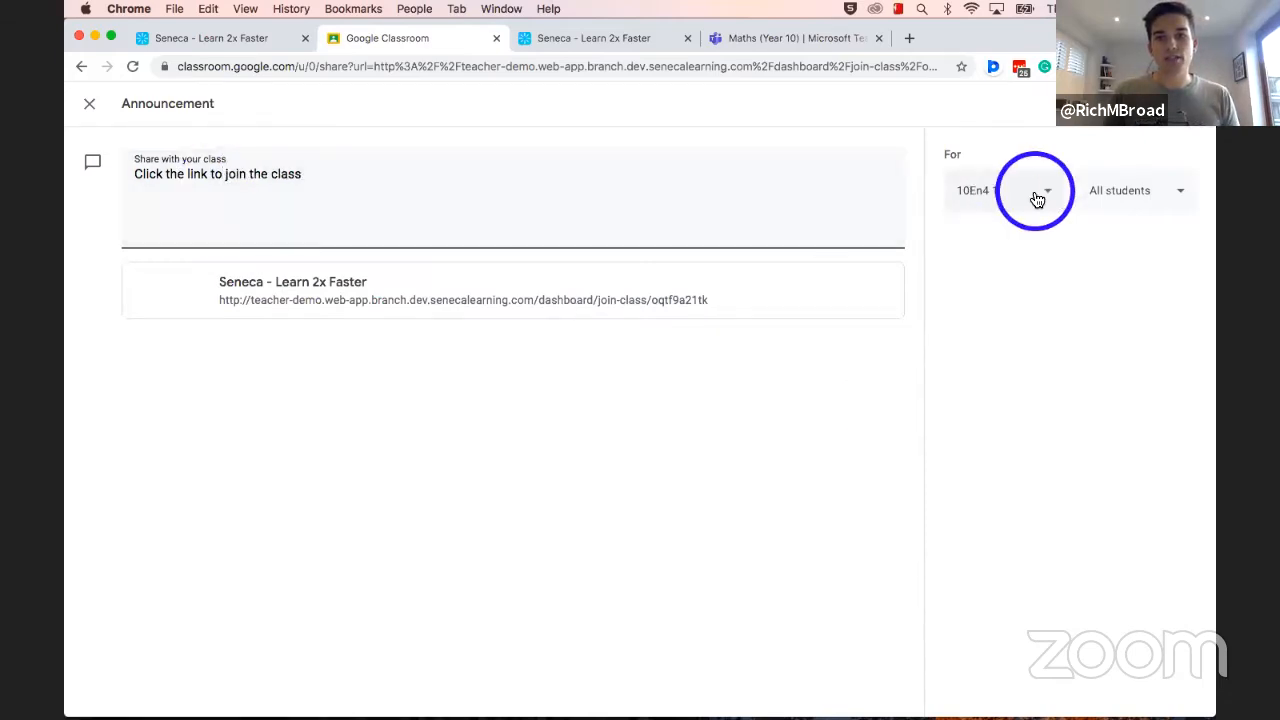
Step: Check the student recipients and scheduling options, and post the announcement to all students in 10En4
{"action": "left_click", "coordinate": [1142, 195]}
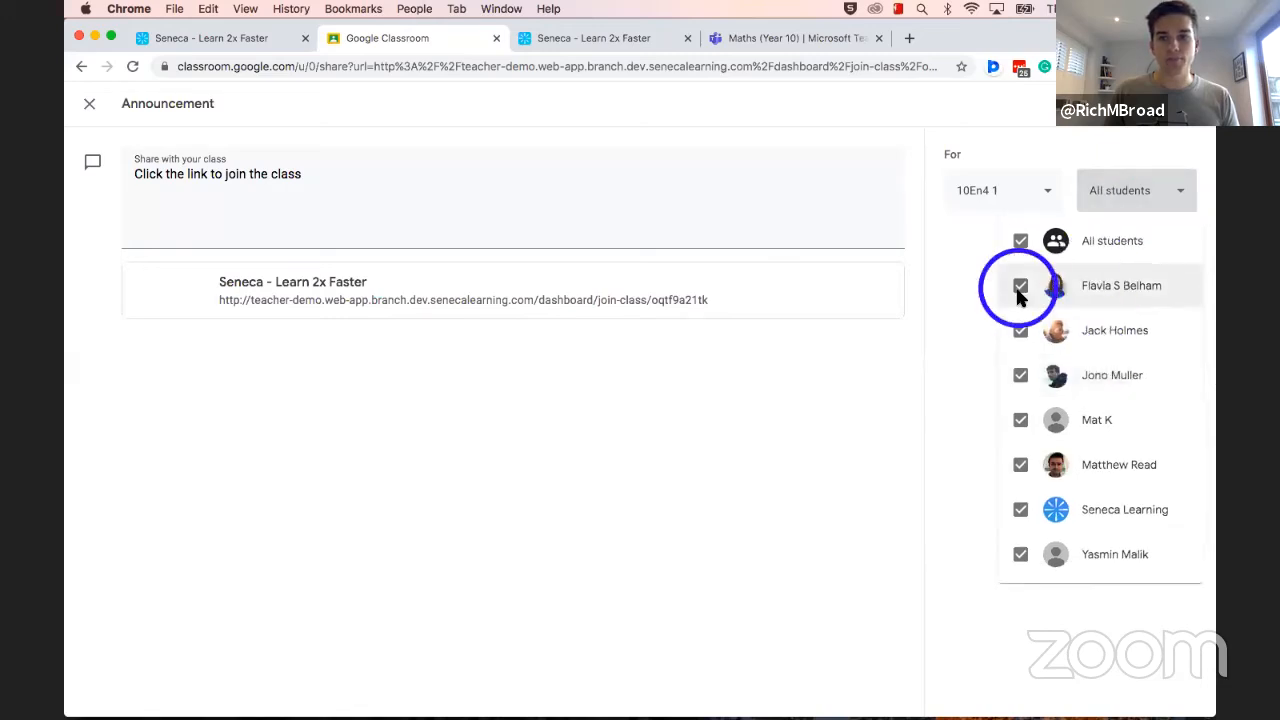
{"action": "left_click", "coordinate": [1145, 150]}
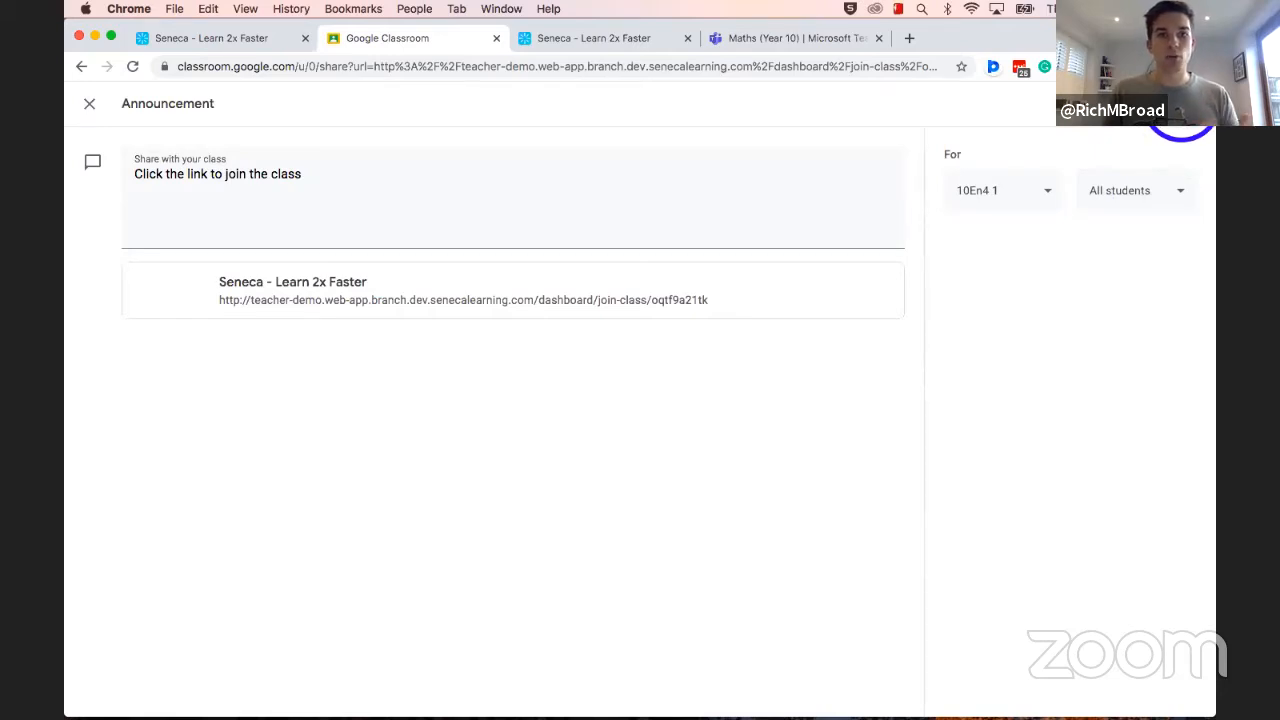
{"action": "left_click", "coordinate": [1177, 128]}
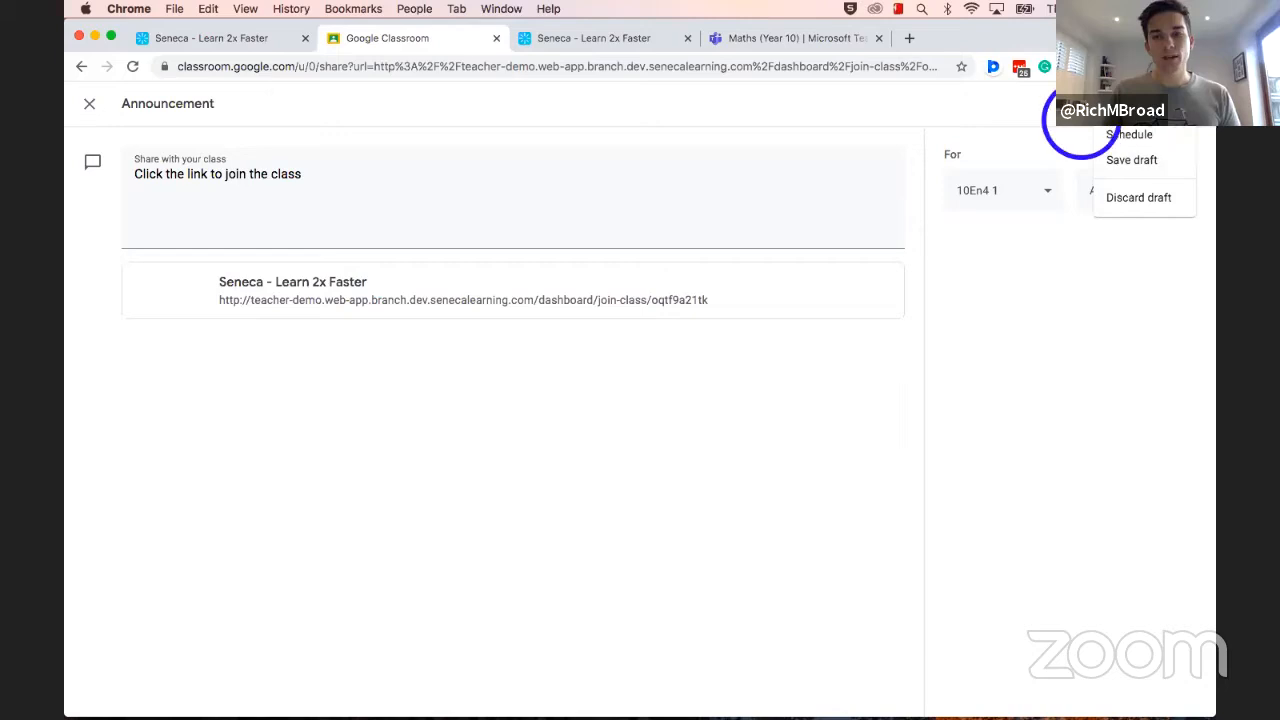
{"action": "left_click", "coordinate": [1078, 124]}
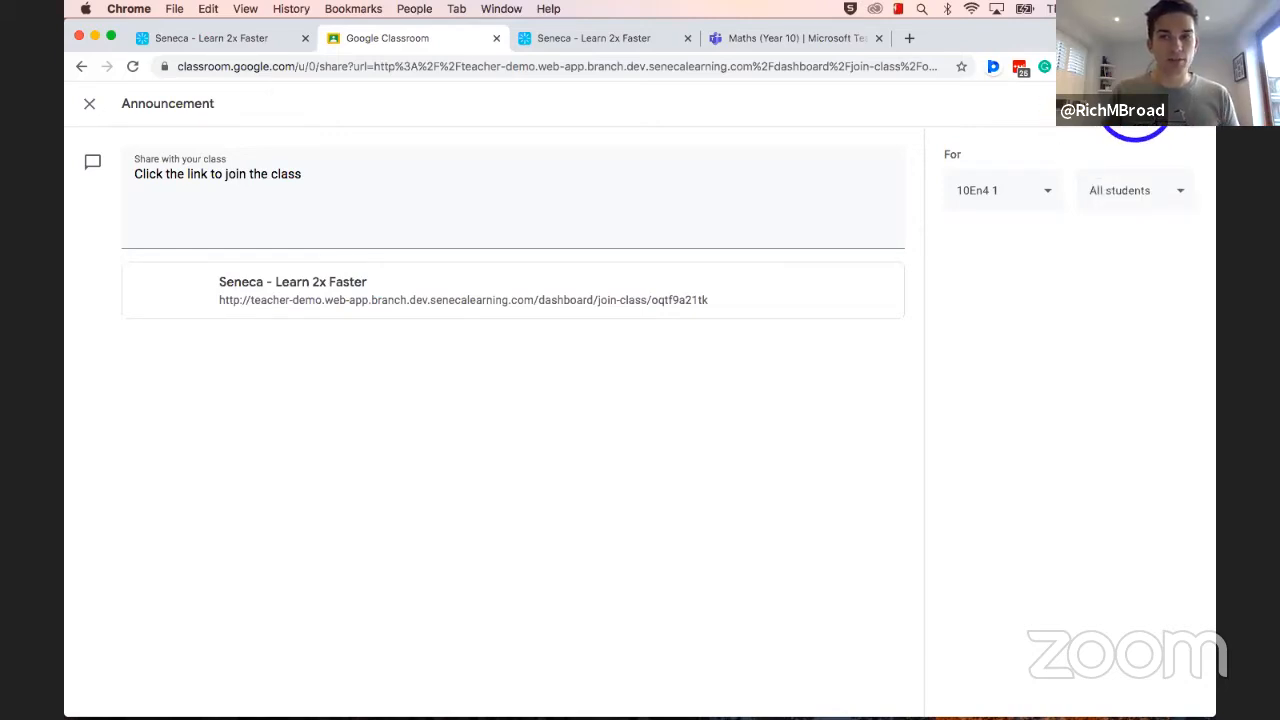
{"action": "left_click", "coordinate": [1136, 110]}
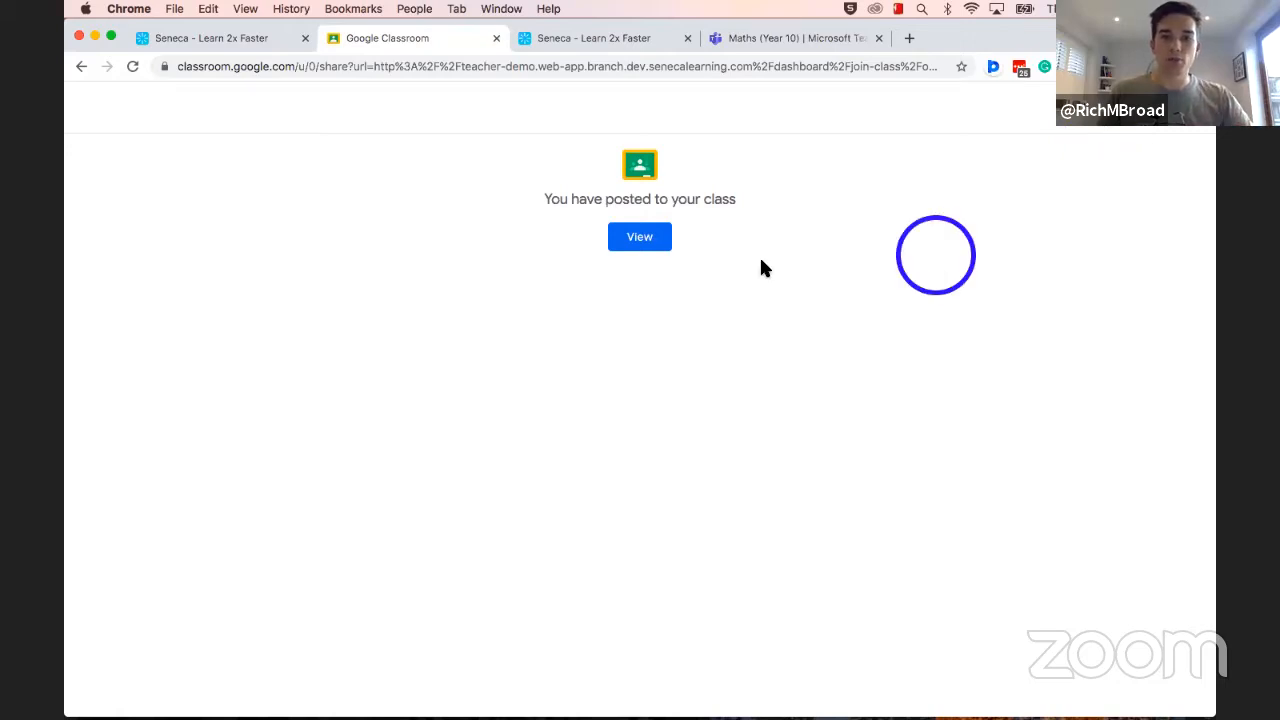
Step: Open the announcement in the 10En4 stream, join the class through its Seneca link and look through the class page
{"action": "left_click", "coordinate": [640, 238]}
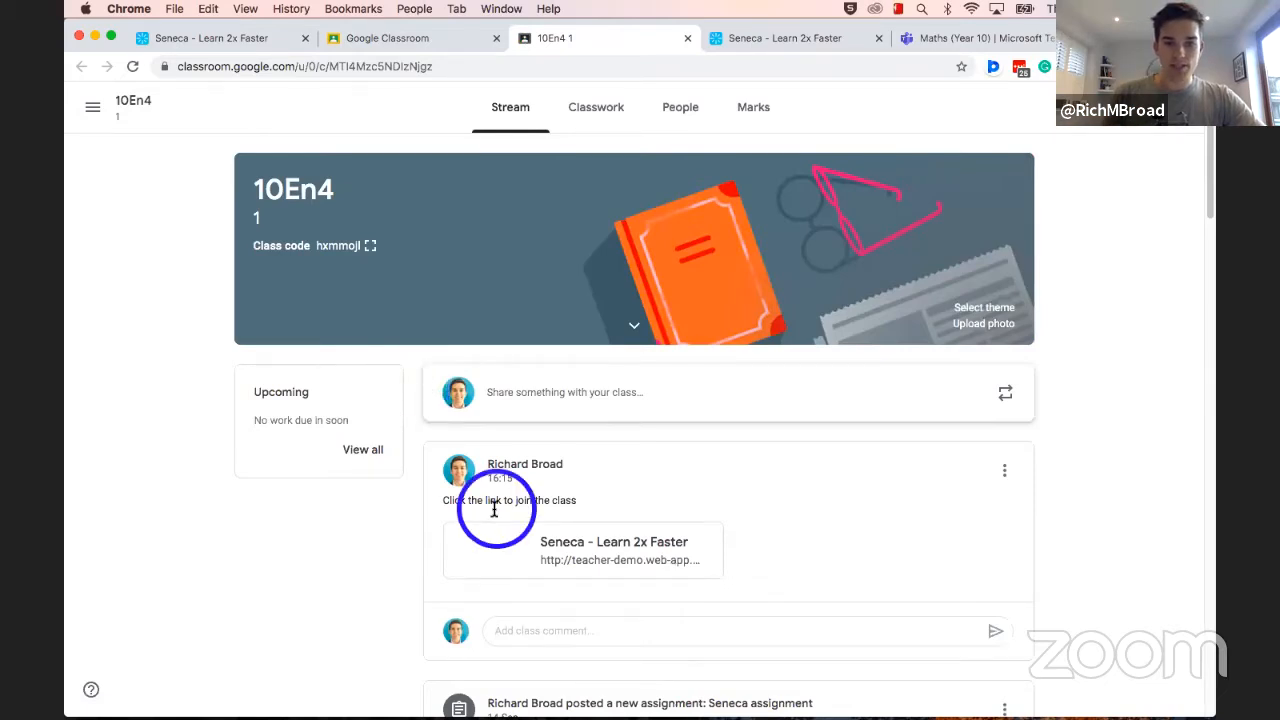
{"action": "left_click", "coordinate": [565, 551]}
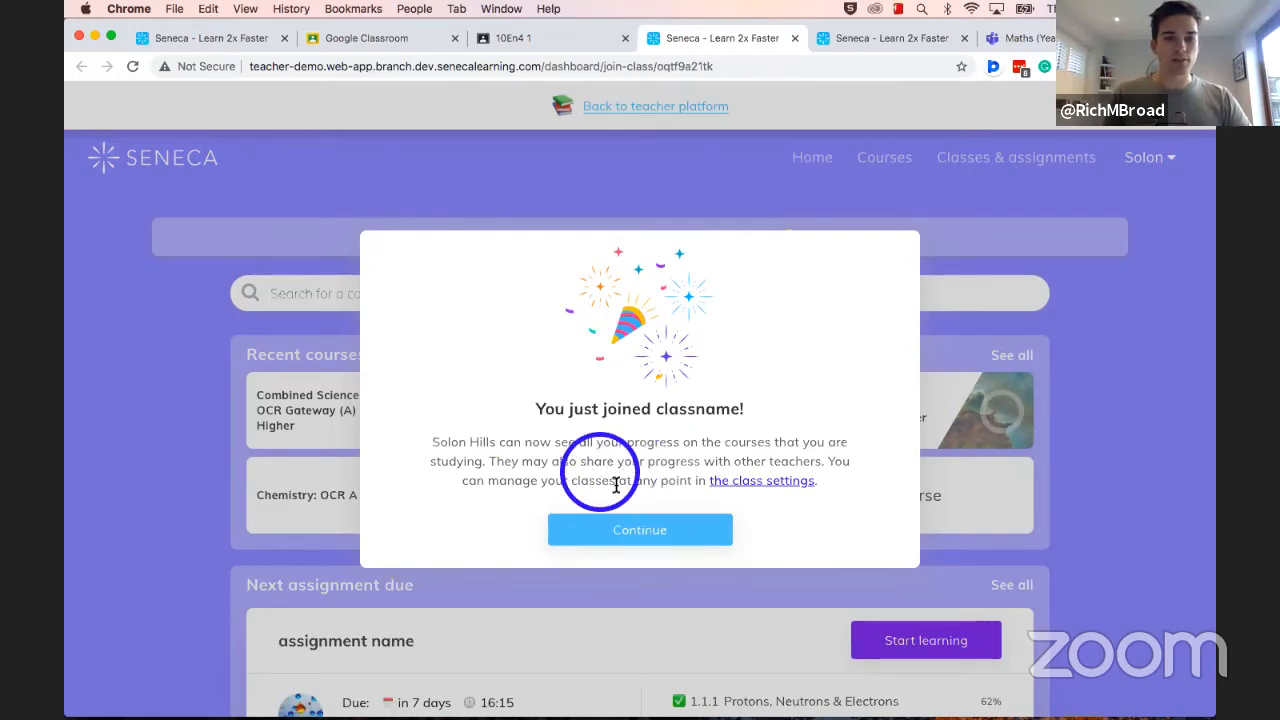
{"action": "left_click", "coordinate": [644, 536]}
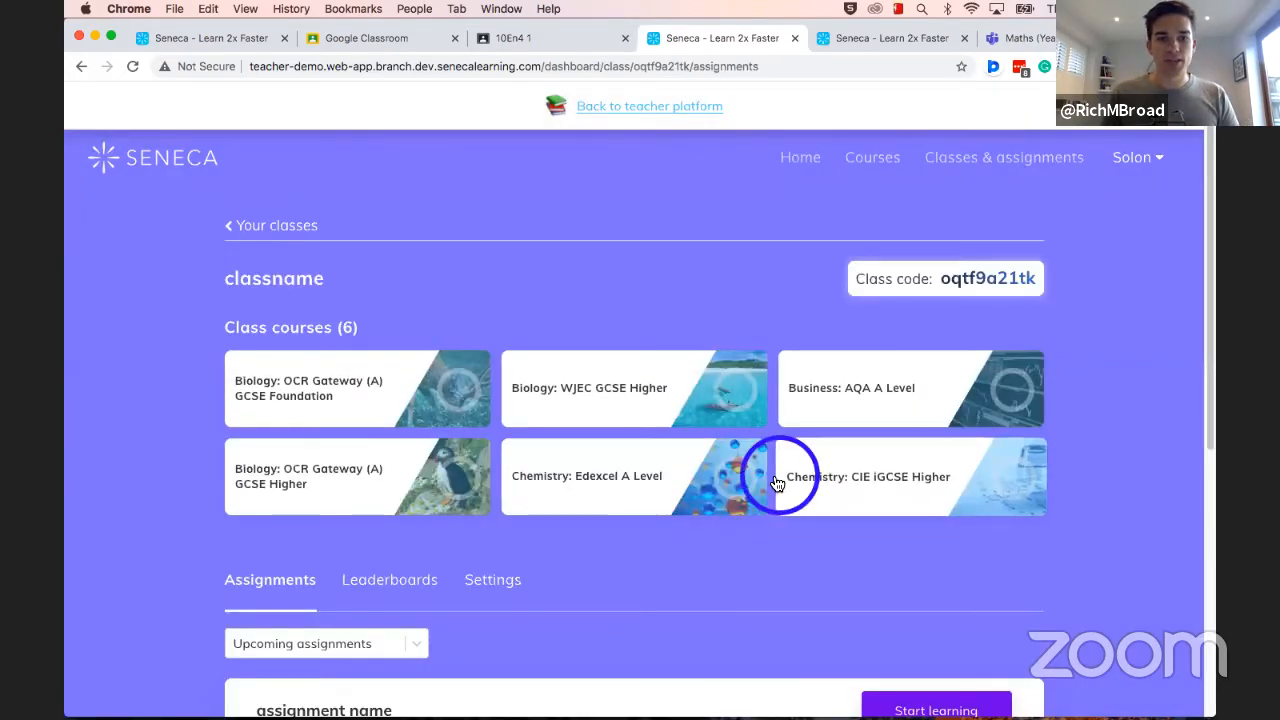
{"action": "scroll", "coordinate": [757, 477], "scroll_direction": "down", "scroll_amount": 2}
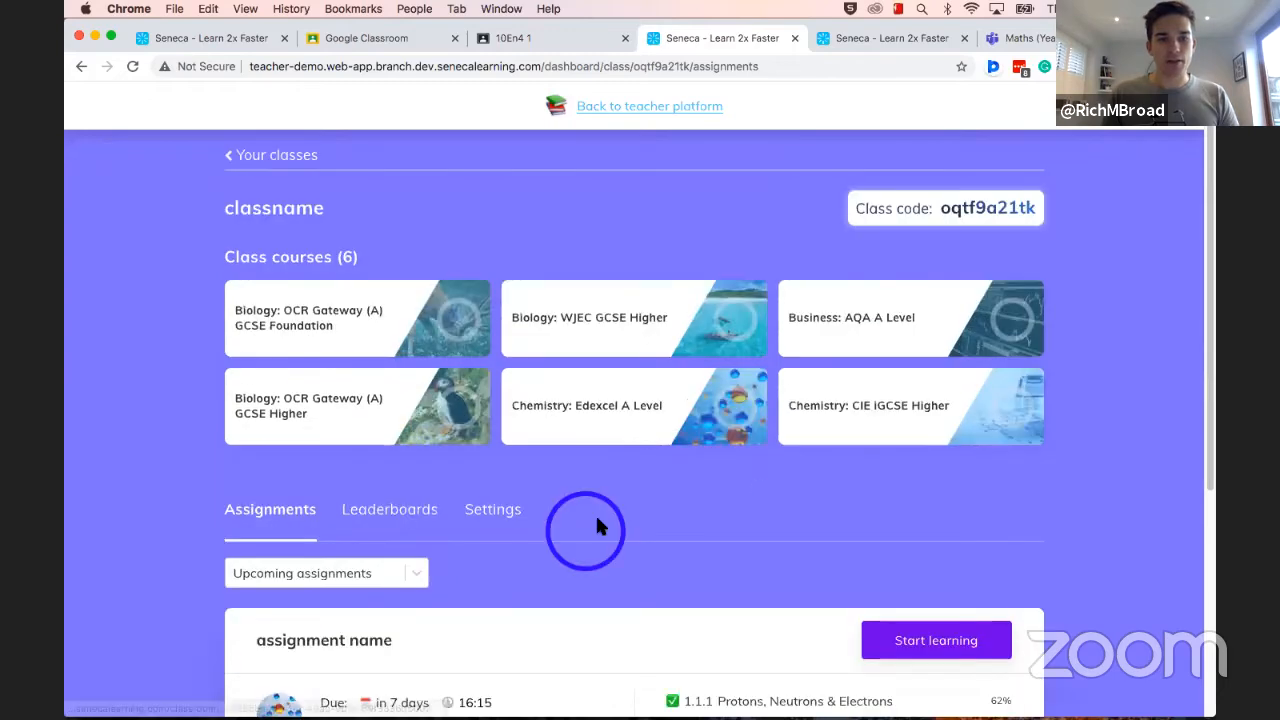
{"action": "scroll", "coordinate": [597, 520], "scroll_direction": "down", "scroll_amount": 5}
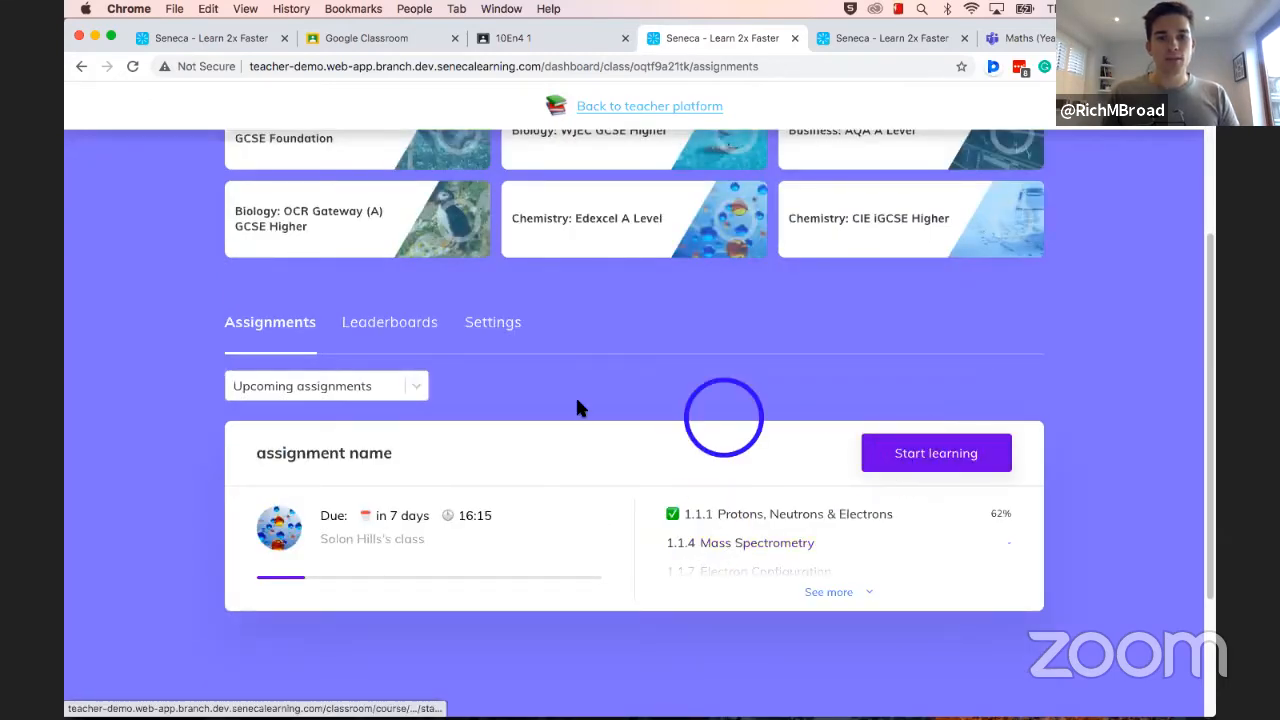
{"action": "scroll", "coordinate": [567, 402], "scroll_direction": "up", "scroll_amount": 7}
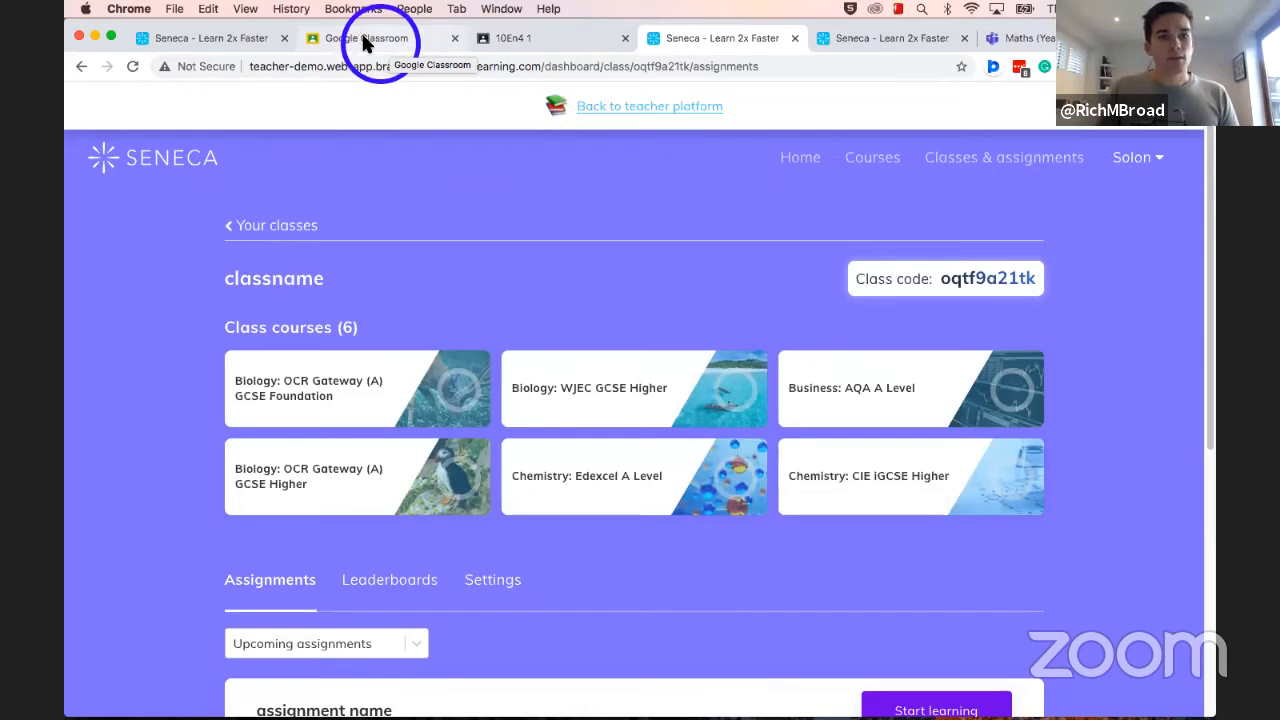
Step: Close the Google Classroom and student-view pages and return to the Invite students page in Seneca for Teachers
{"action": "left_click", "coordinate": [455, 38]}
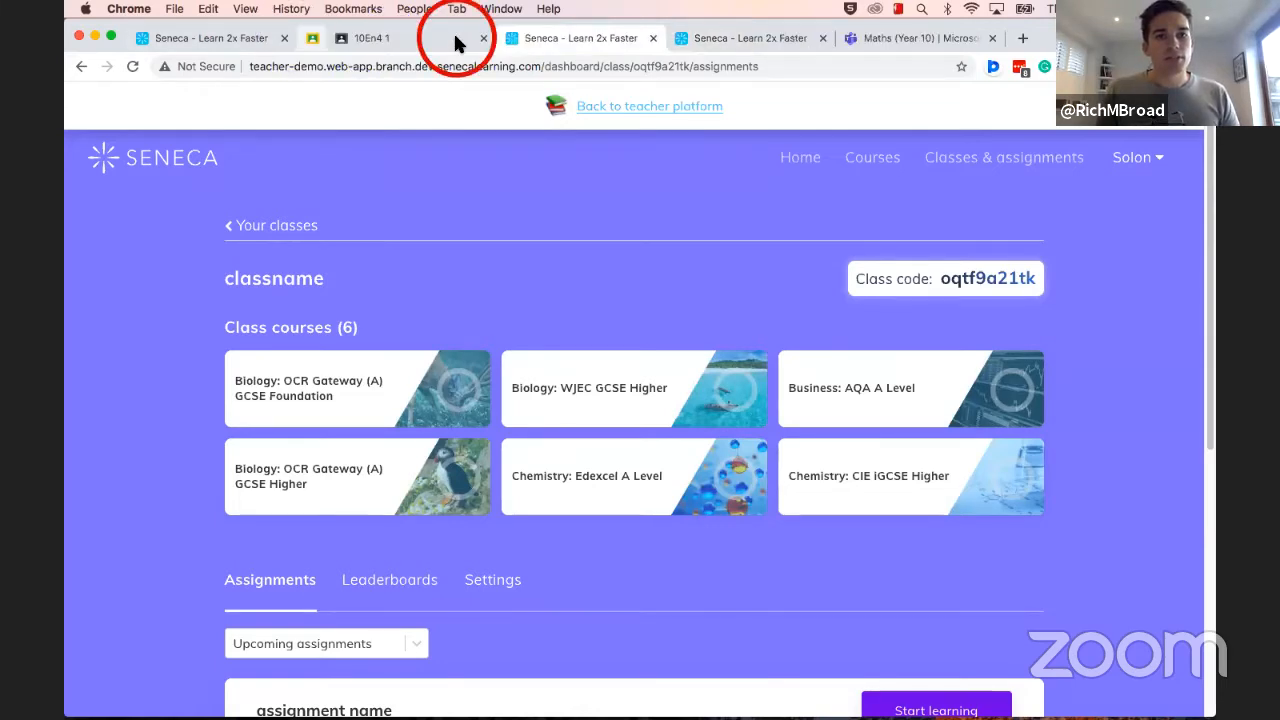
{"action": "left_click", "coordinate": [455, 38]}
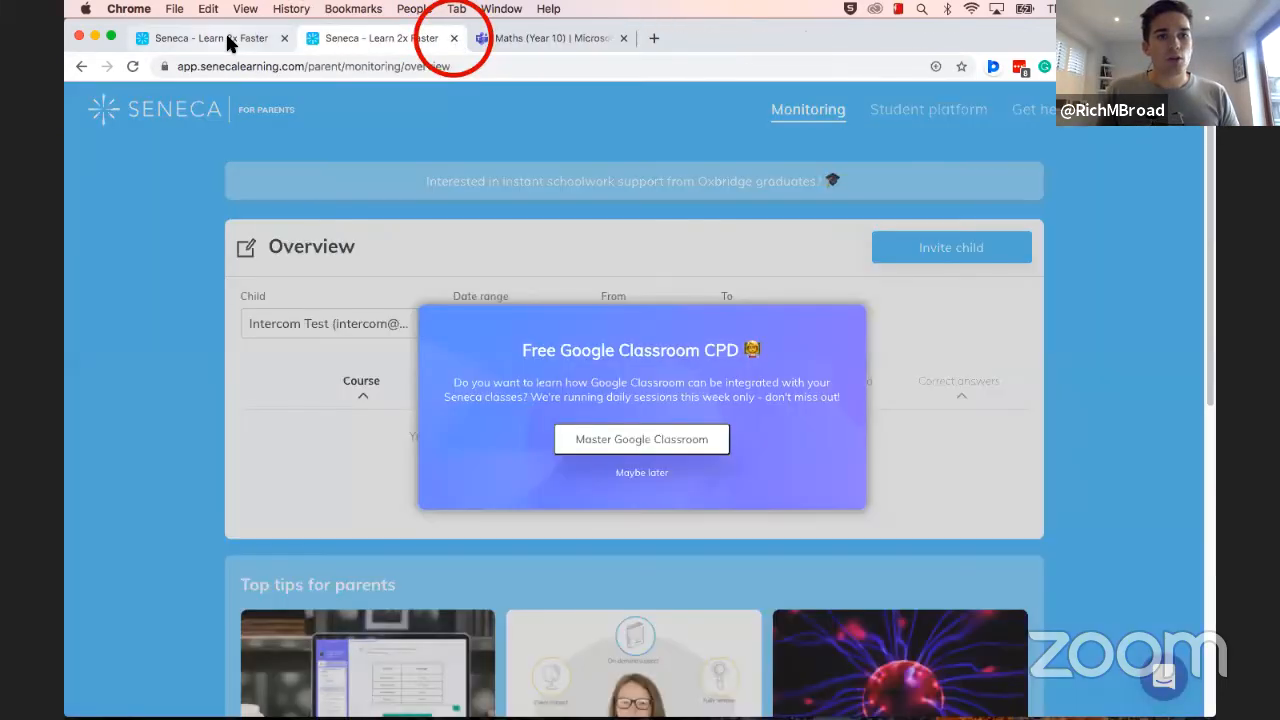
{"action": "left_click", "coordinate": [228, 38]}
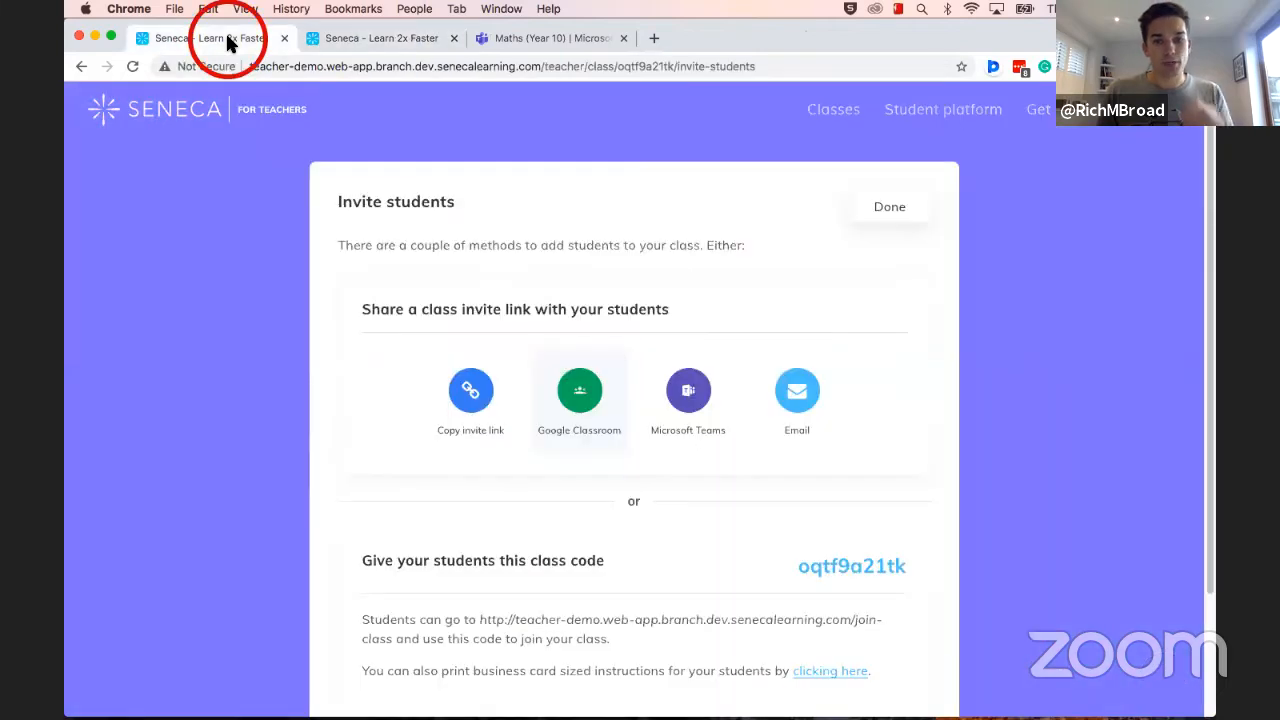
Step: Start sharing the class invite link to Microsoft Teams and choose the Maths channel of the Year 10 team as the destination
{"action": "left_click", "coordinate": [656, 342]}
{"action": "left_click", "coordinate": [687, 399]}
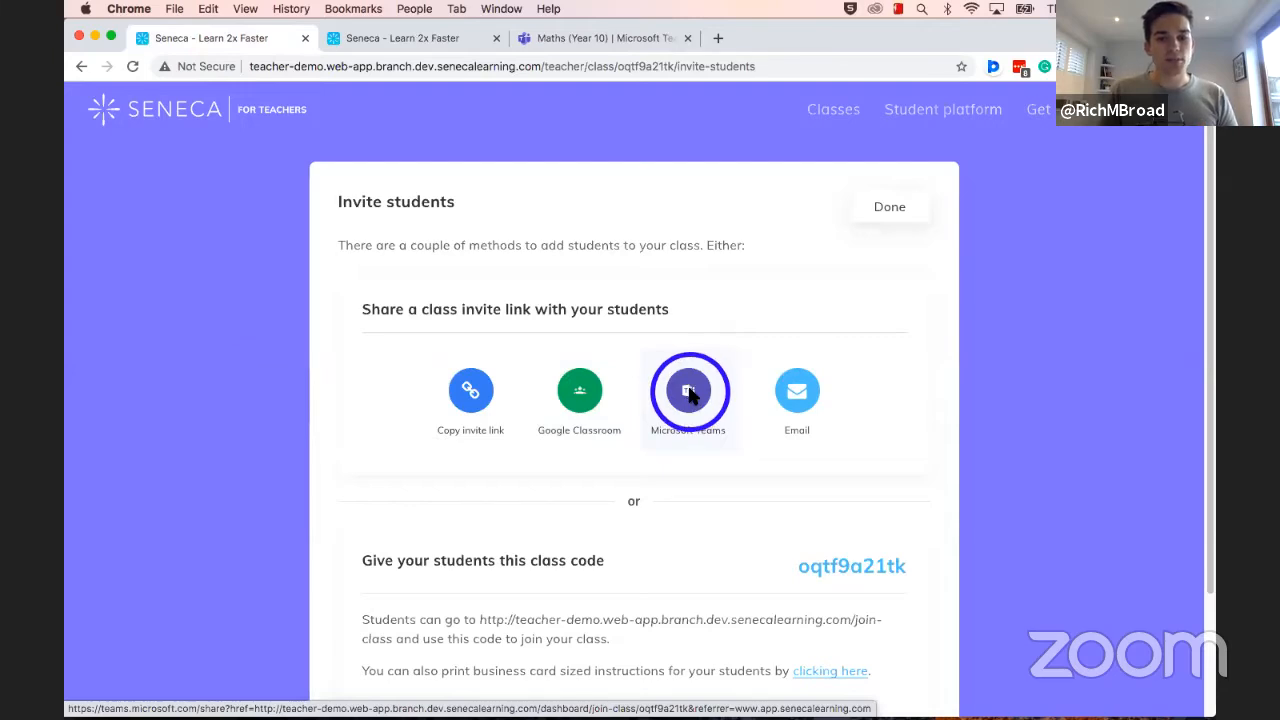
{"action": "left_click", "coordinate": [689, 392]}
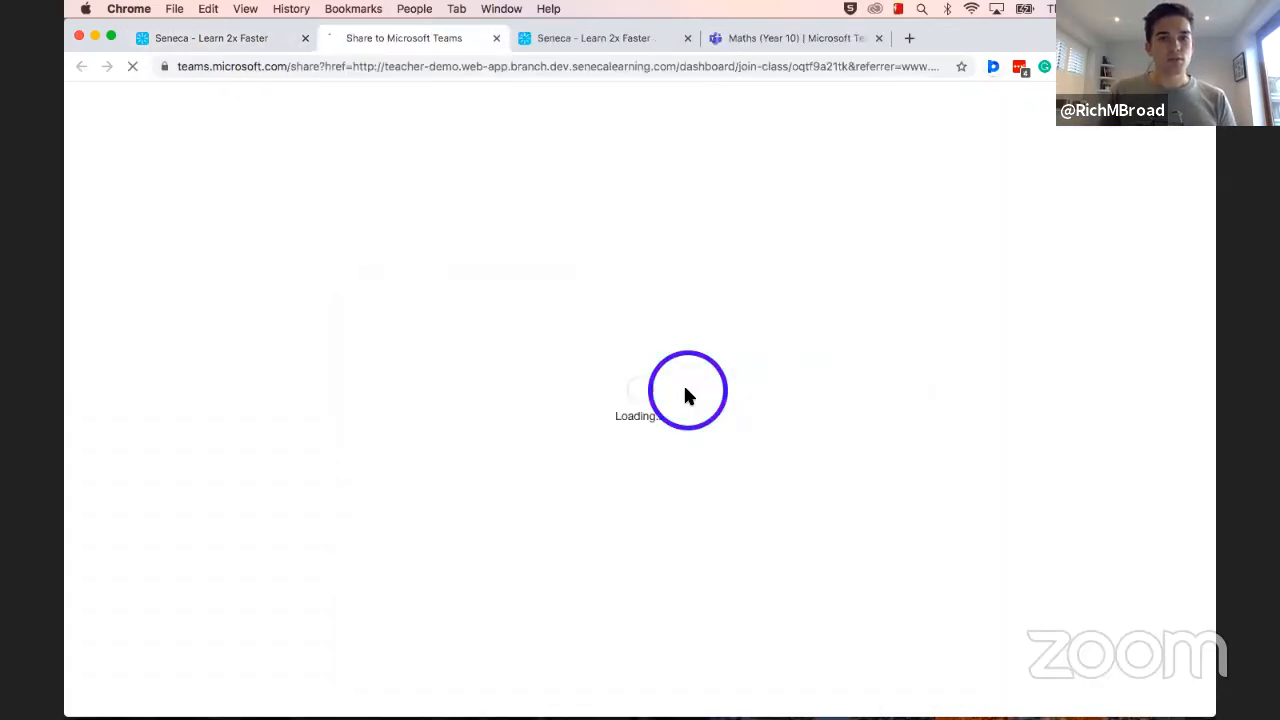
{"action": "left_click", "coordinate": [443, 232]}
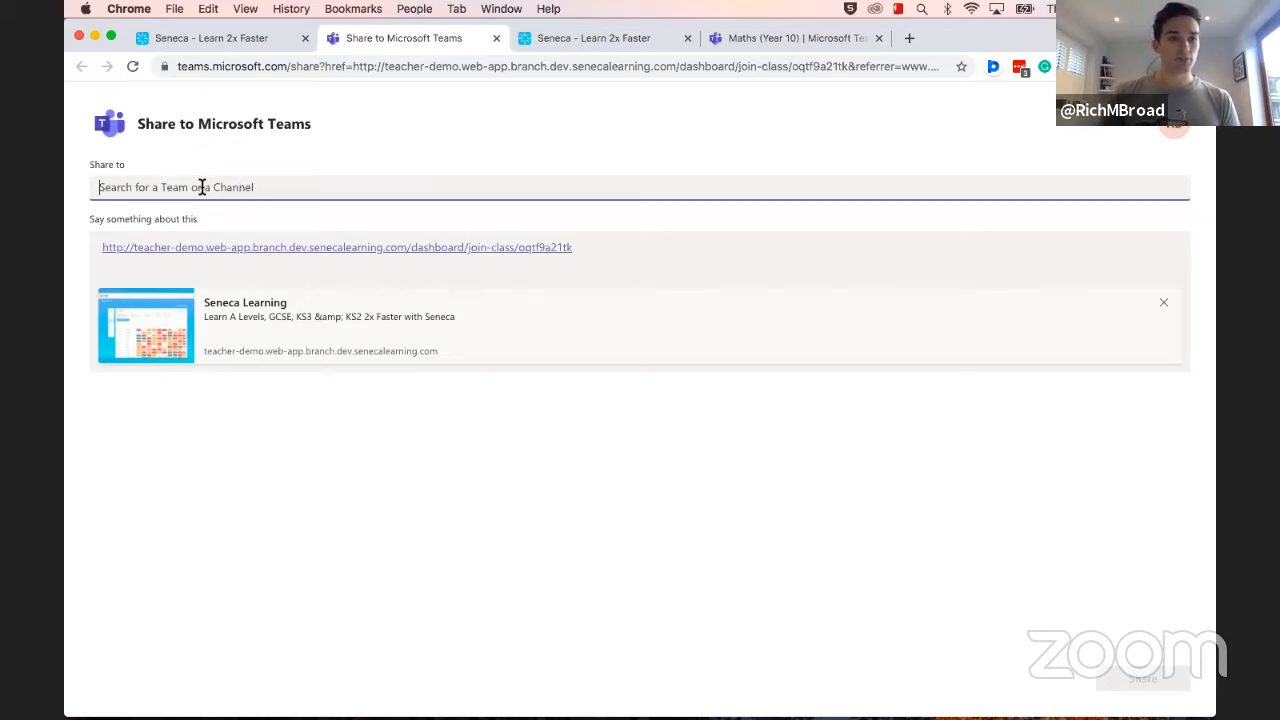
{"action": "left_click", "coordinate": [201, 187]}
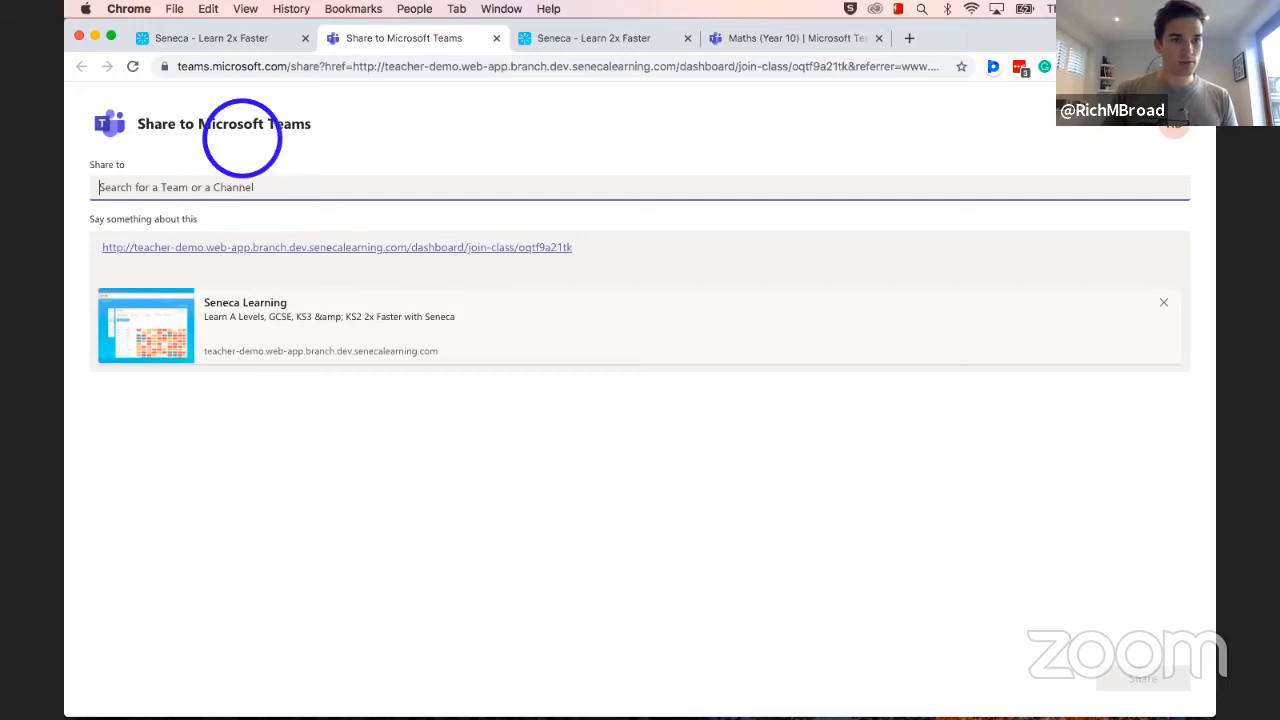
{"action": "type", "text": "math"}
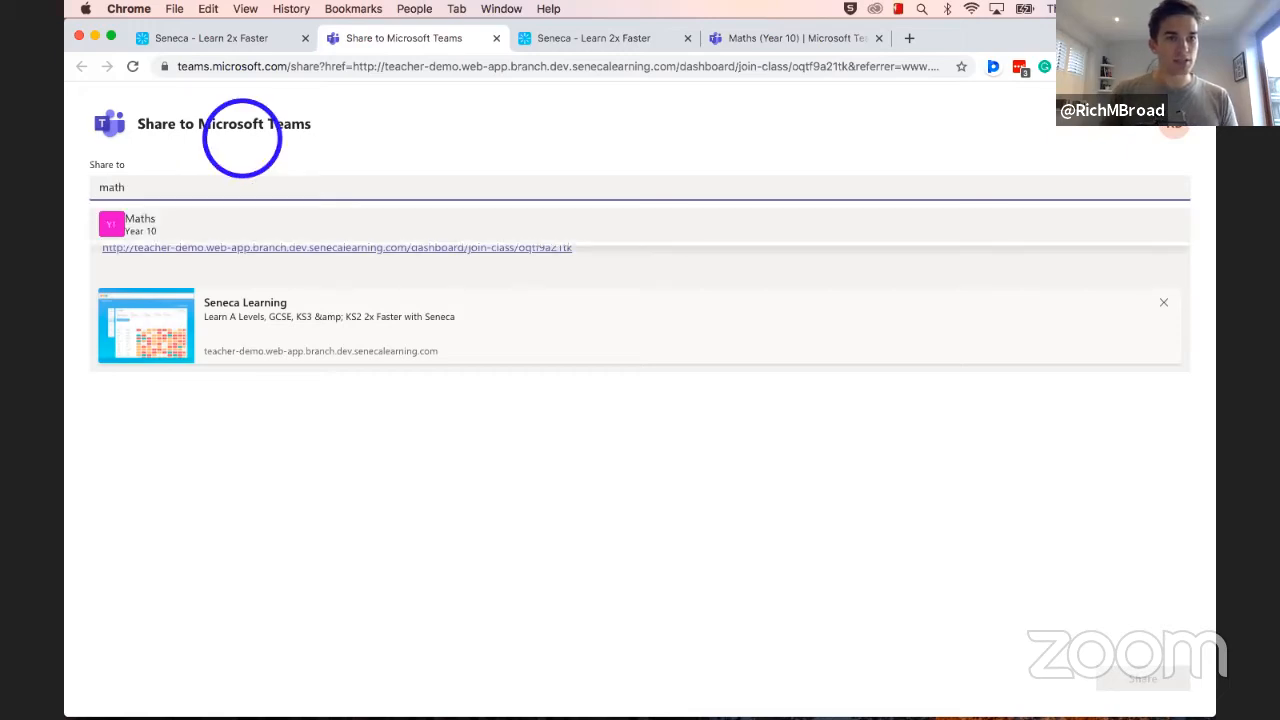
{"action": "left_click", "coordinate": [140, 222]}
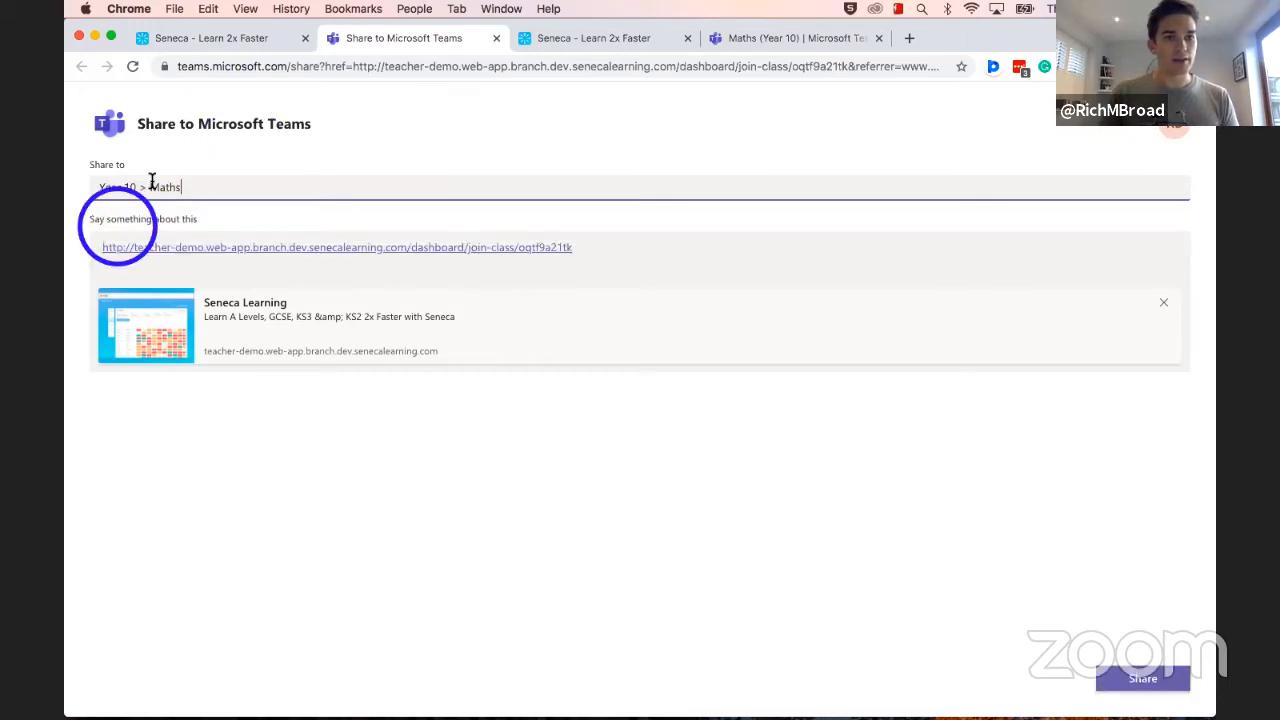
Step: Add the message "Click the link to join the Seneca class" before the invite link and share it to the channel
{"action": "left_click", "coordinate": [190, 242]}
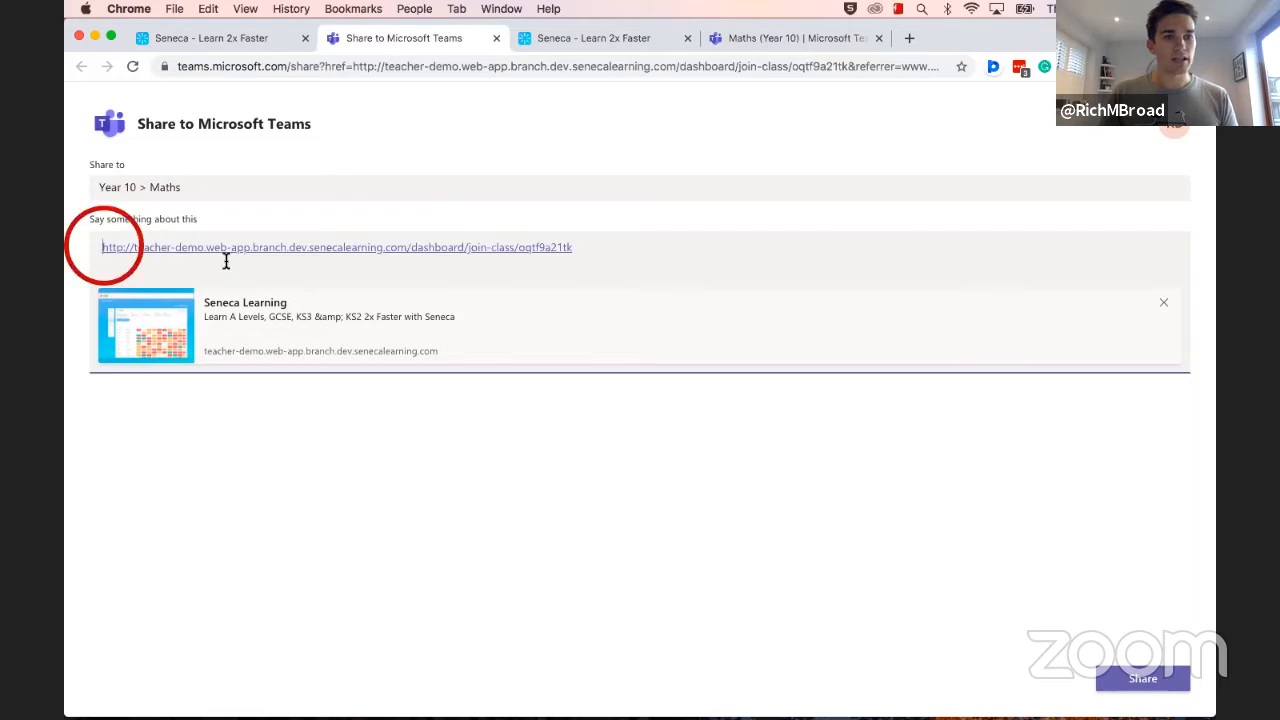
{"action": "type", "text": "Click "}
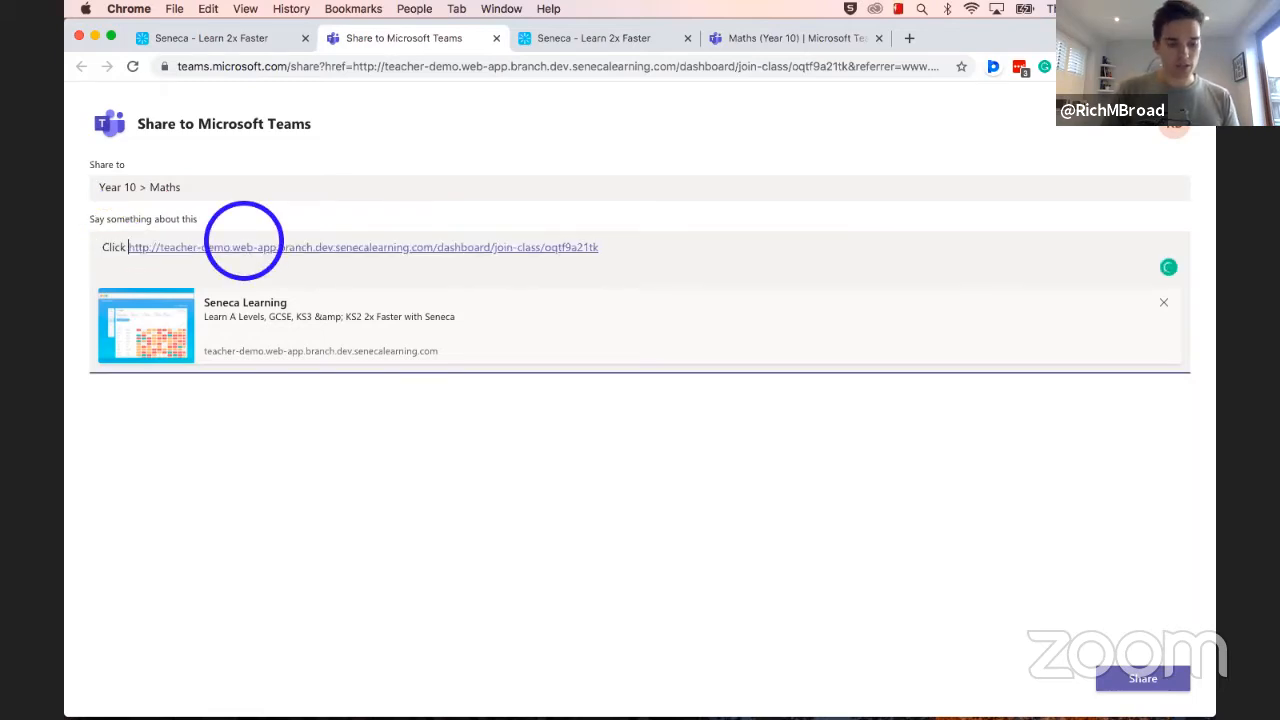
{"action": "type", "text": "the"}
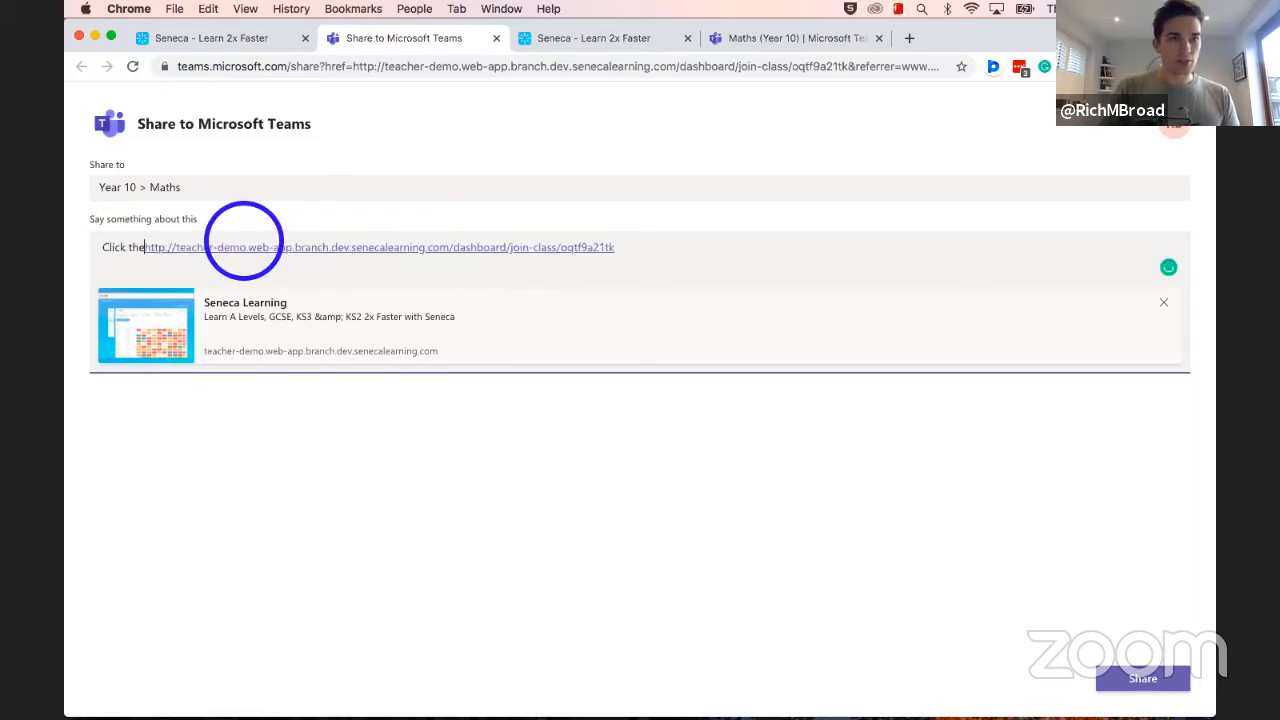
{"action": "type", "text": " link to jo"}
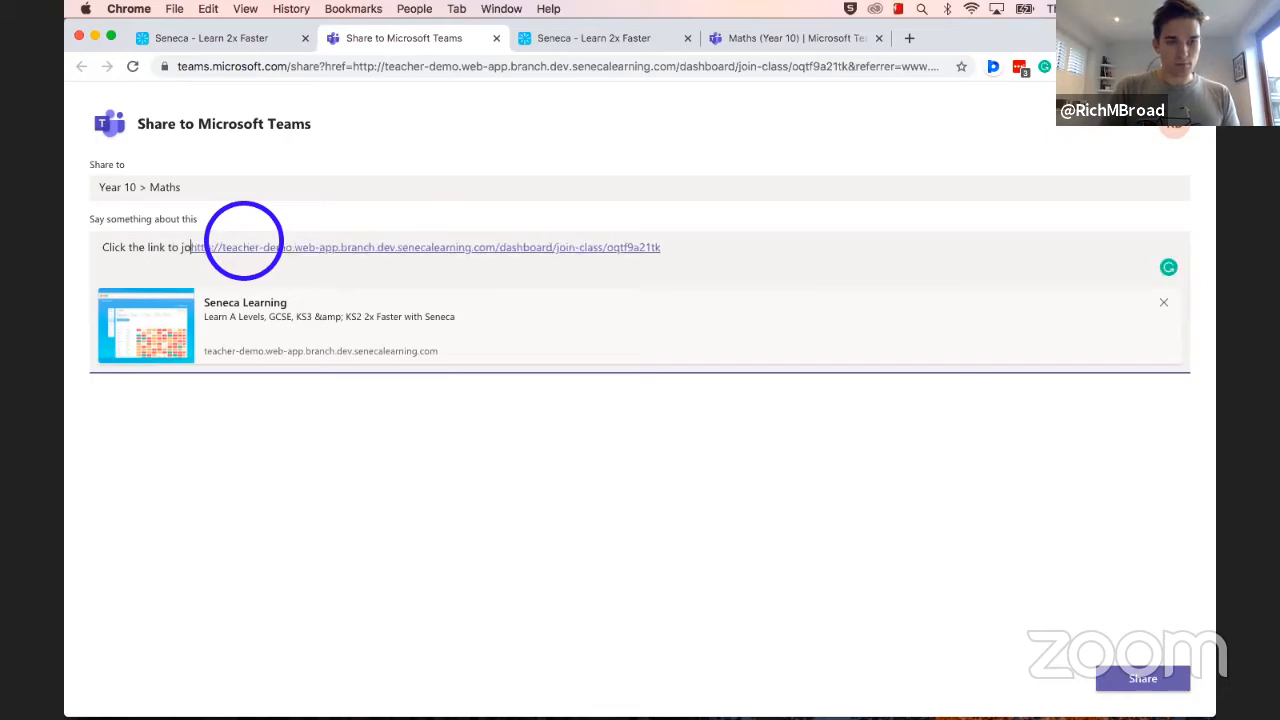
{"action": "type", "text": "in the sen"}
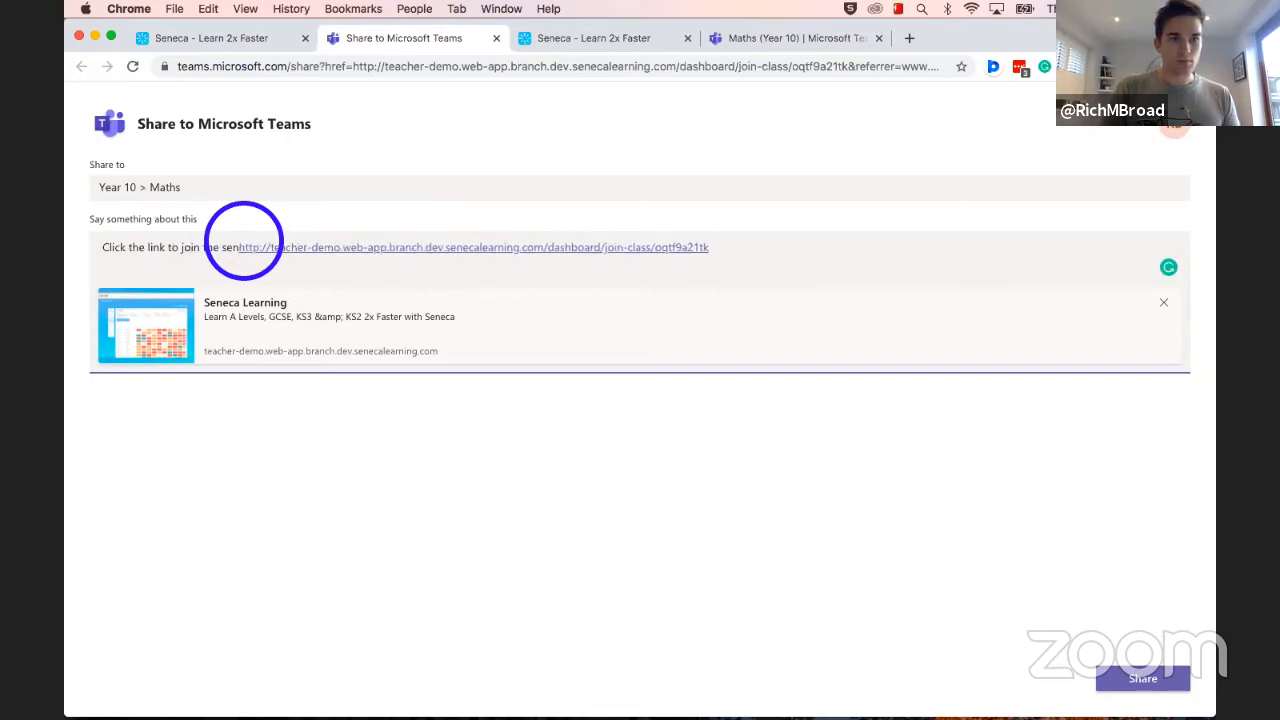
{"action": "key", "text": "BackSpace"}
{"action": "key", "text": "BackSpace"}
{"action": "key", "text": "BackSpace"}
{"action": "type", "text": "Seneca "}
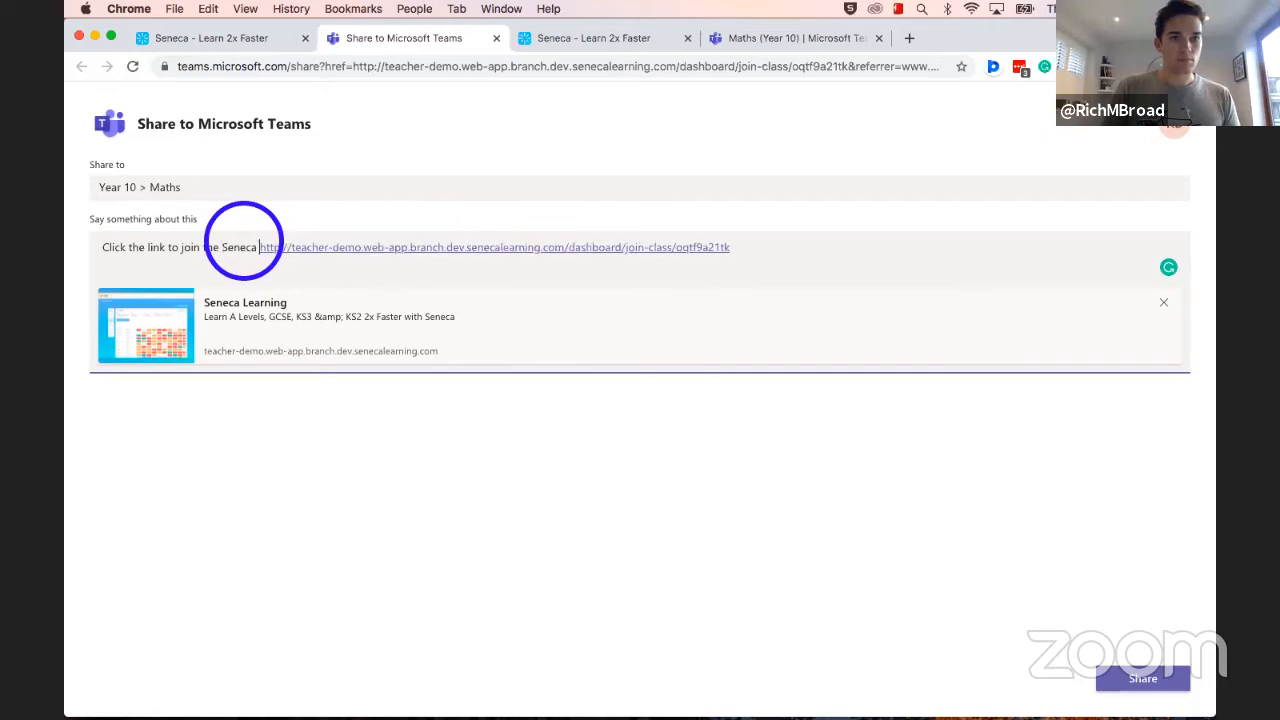
{"action": "type", "text": "class"}
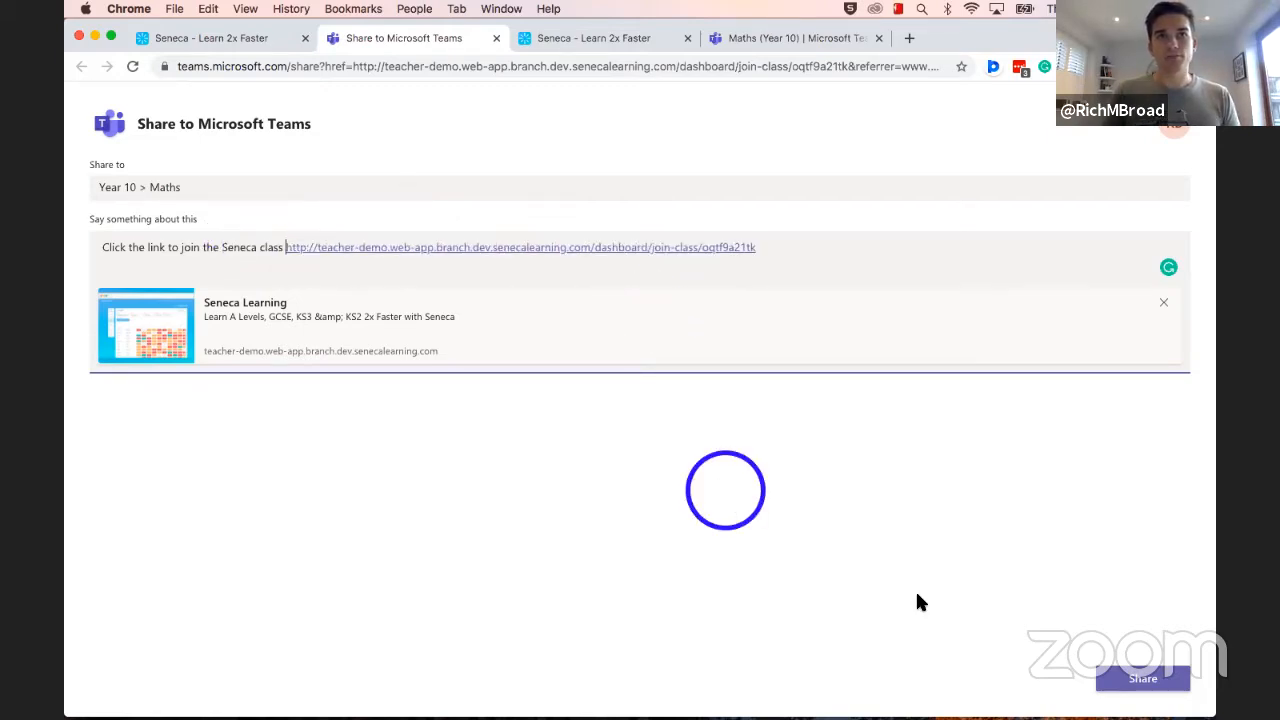
{"action": "left_click", "coordinate": [1136, 672]}
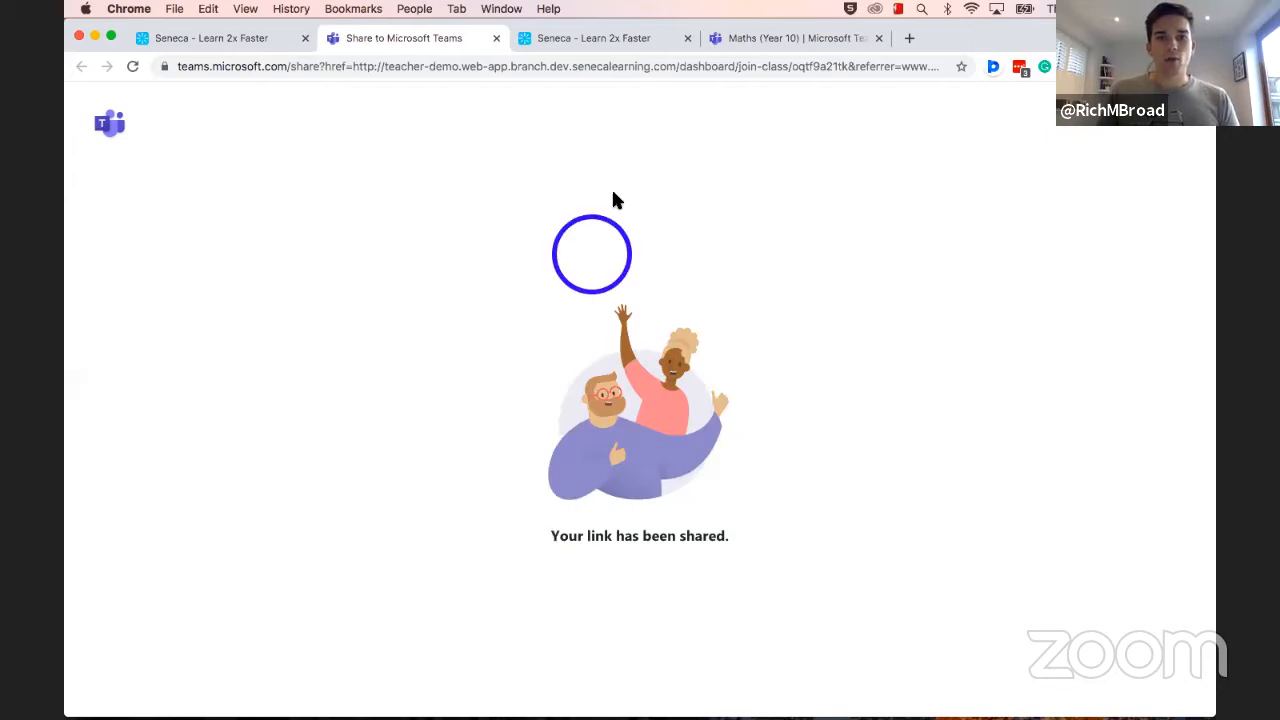
Step: Check the shared post in the Teams Maths channel, and return to Seneca to finish inviting students
{"action": "left_click", "coordinate": [805, 42]}
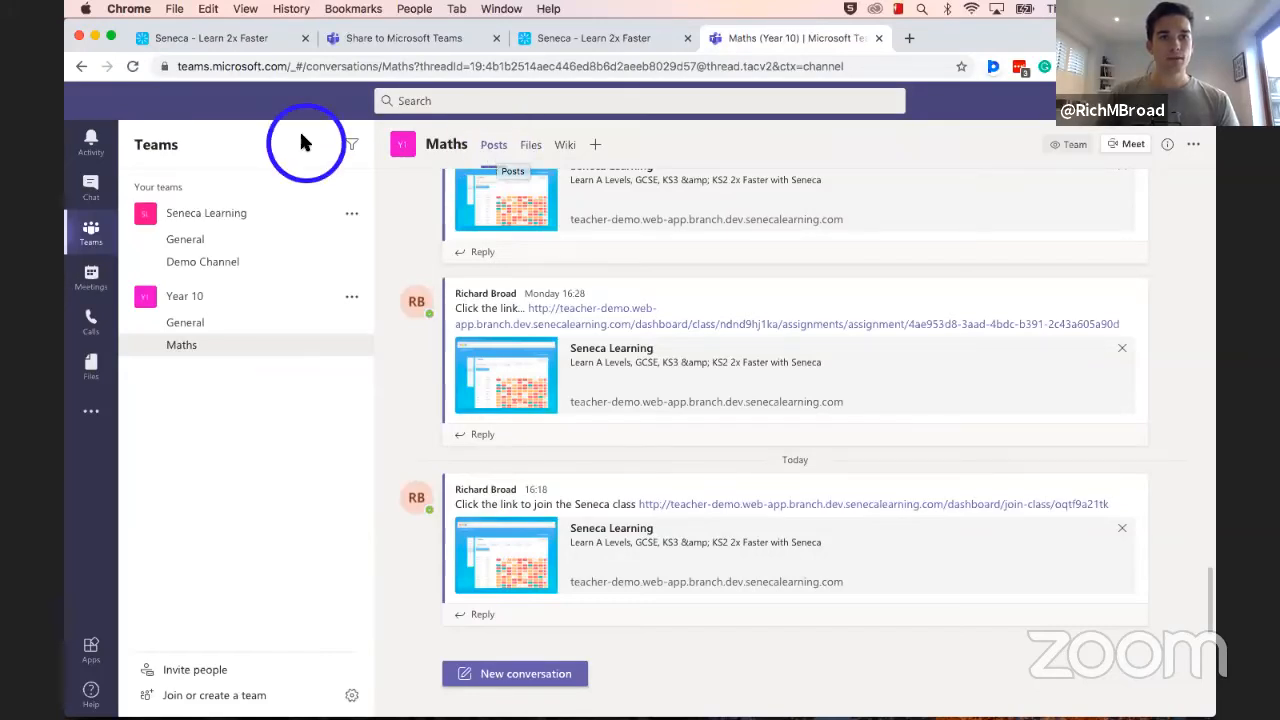
{"action": "left_click", "coordinate": [226, 37]}
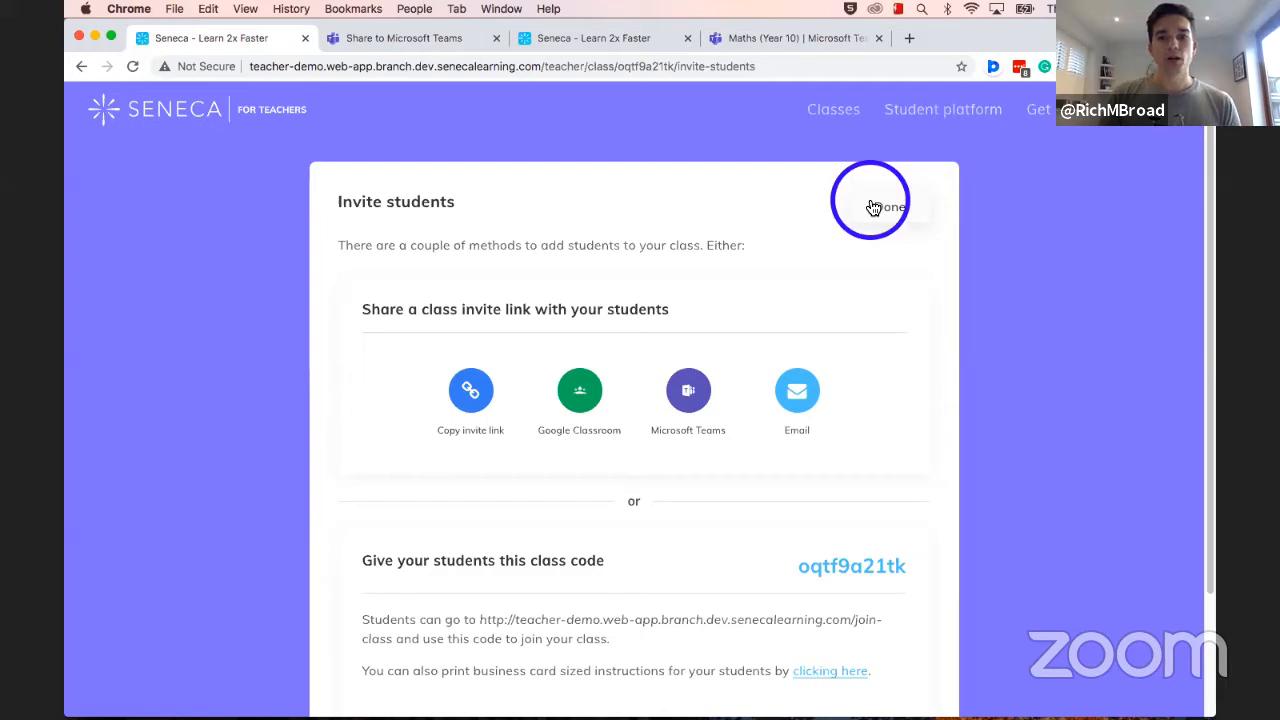
{"action": "left_click", "coordinate": [873, 207]}
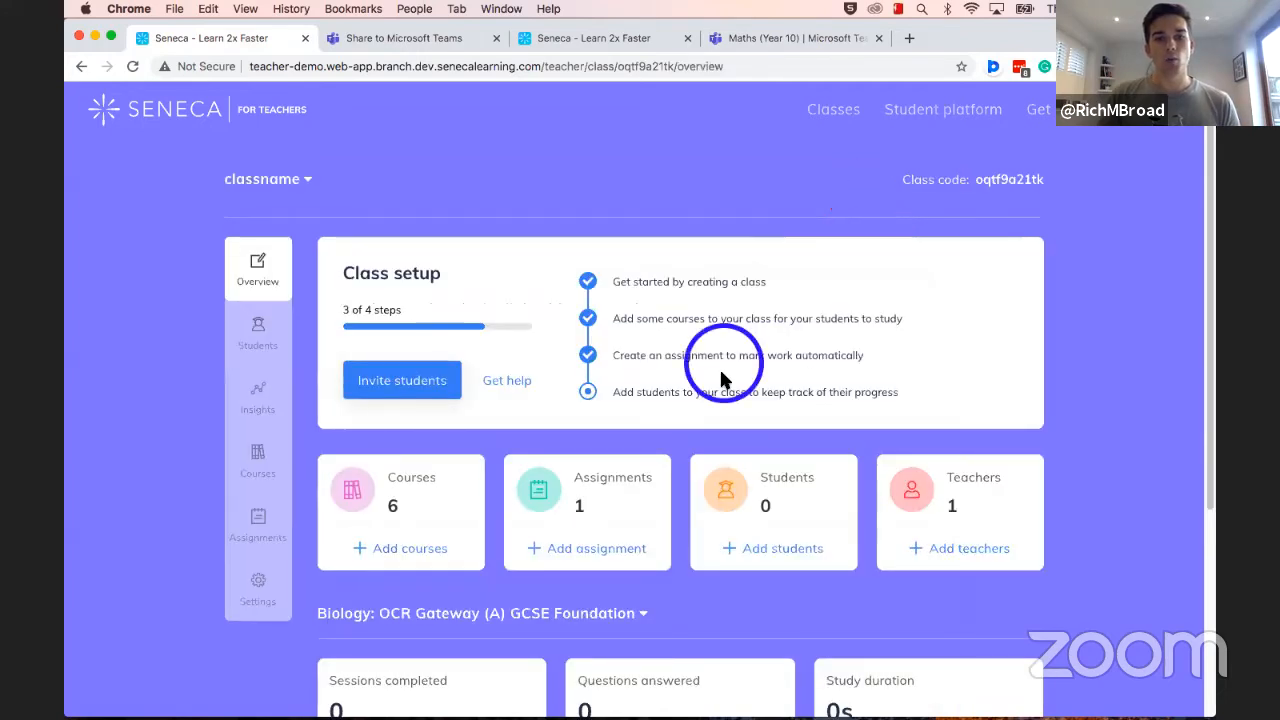
Step: Switch to the Year 11 - Group 5 class and open its assignments
{"action": "left_click", "coordinate": [303, 172]}
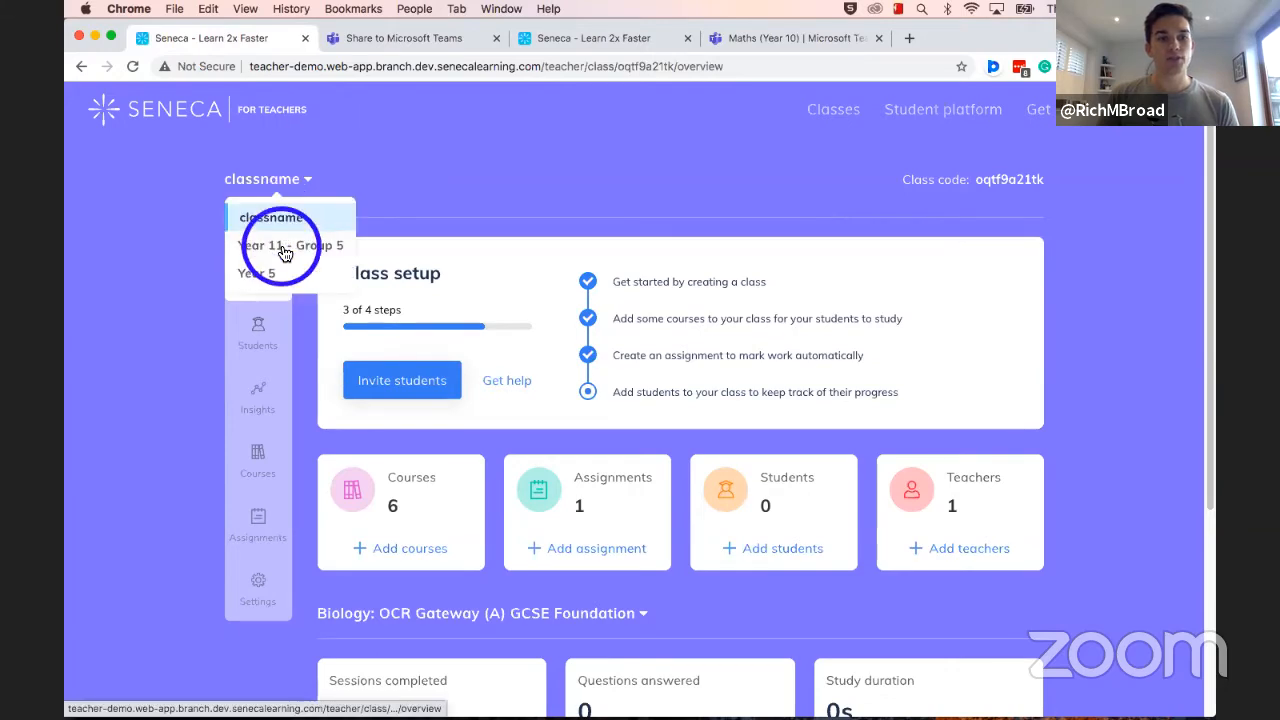
{"action": "left_click", "coordinate": [284, 250]}
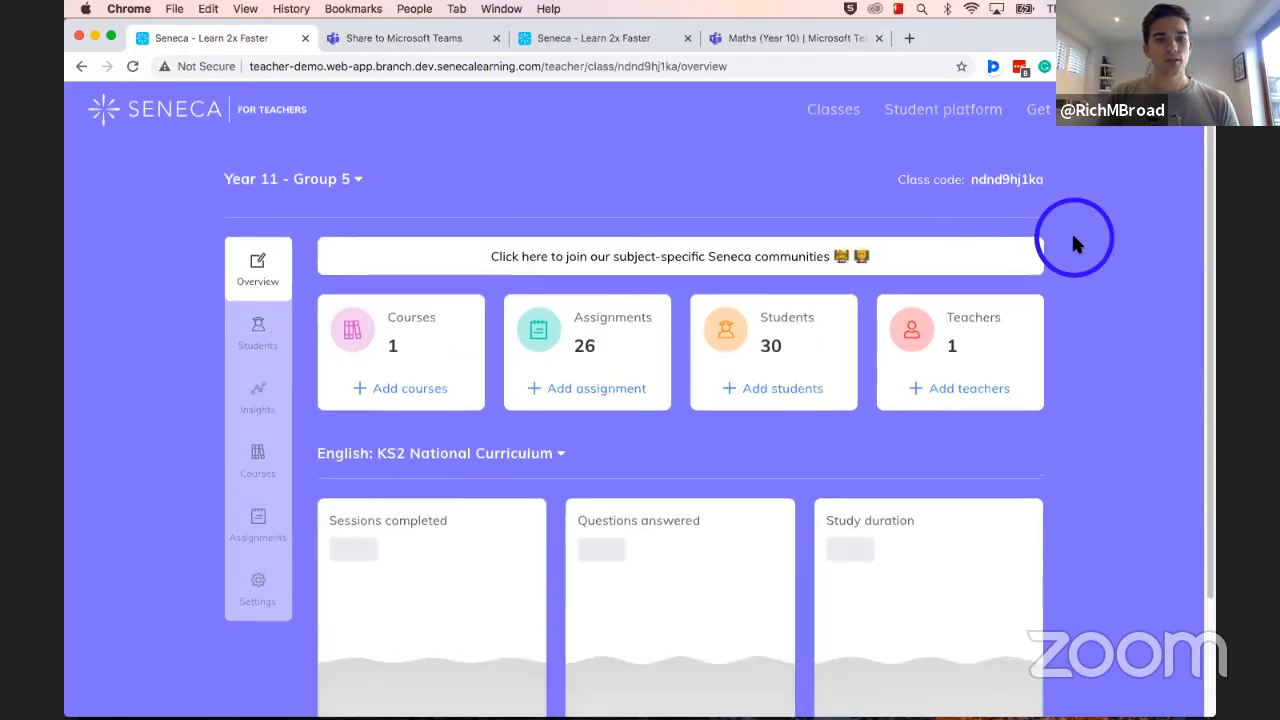
{"action": "left_click", "coordinate": [557, 466]}
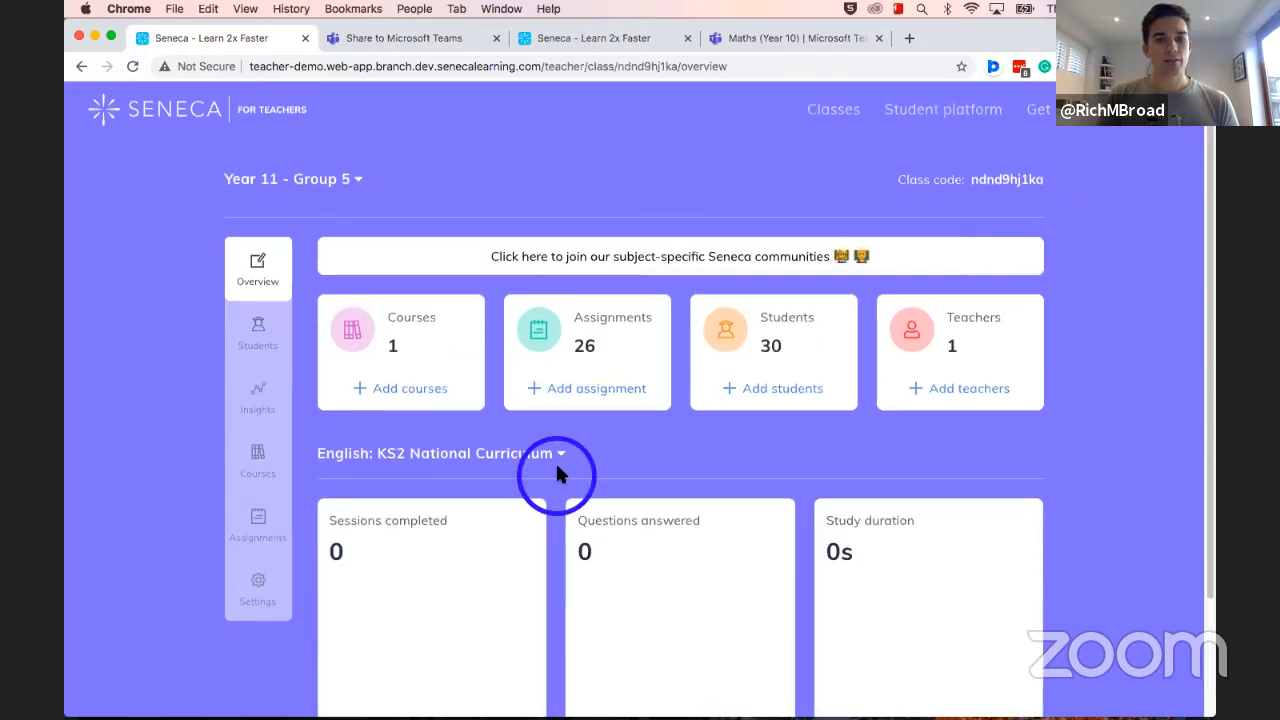
{"action": "left_click", "coordinate": [445, 266]}
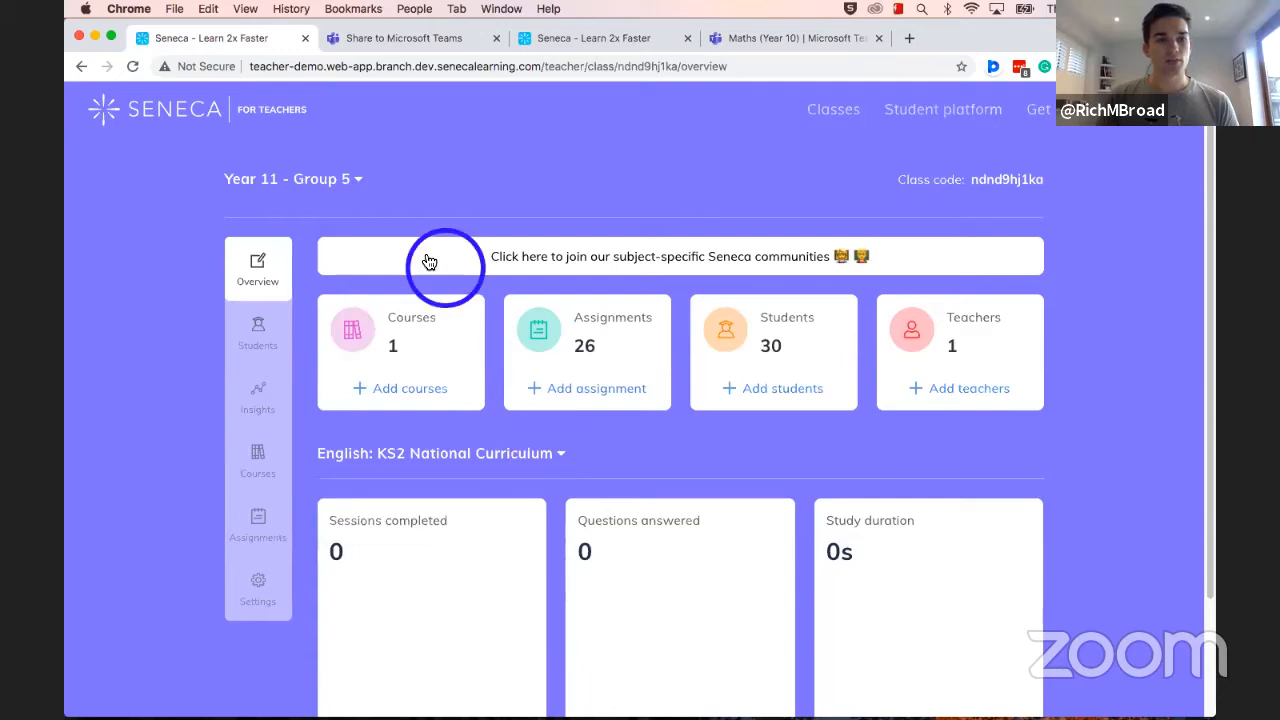
{"action": "left_click", "coordinate": [288, 510]}
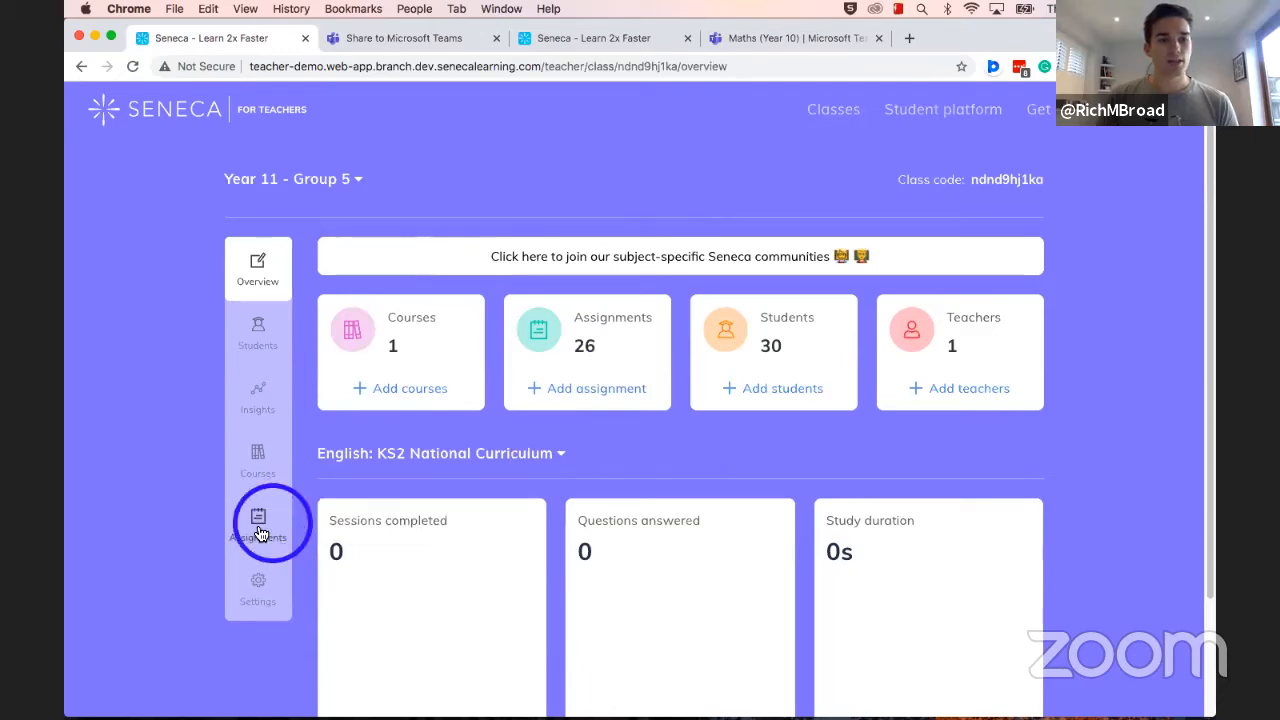
{"action": "left_click", "coordinate": [258, 530]}
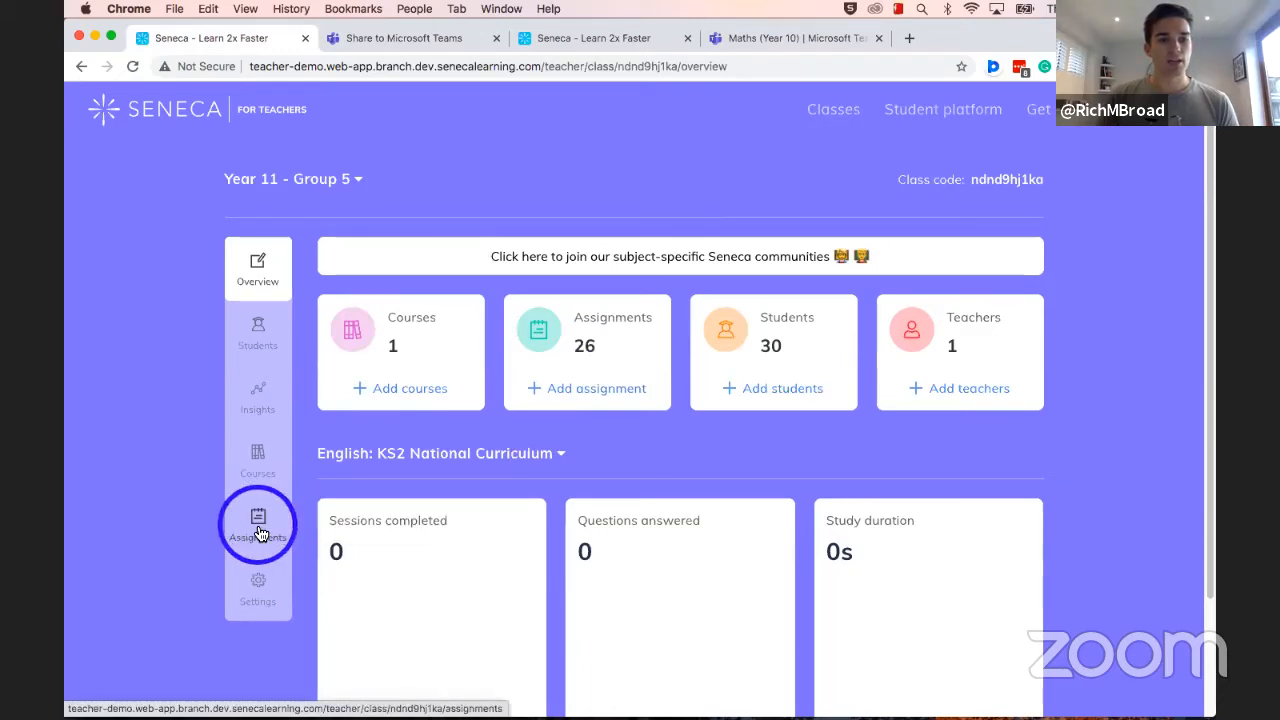
{"action": "left_click", "coordinate": [258, 530]}
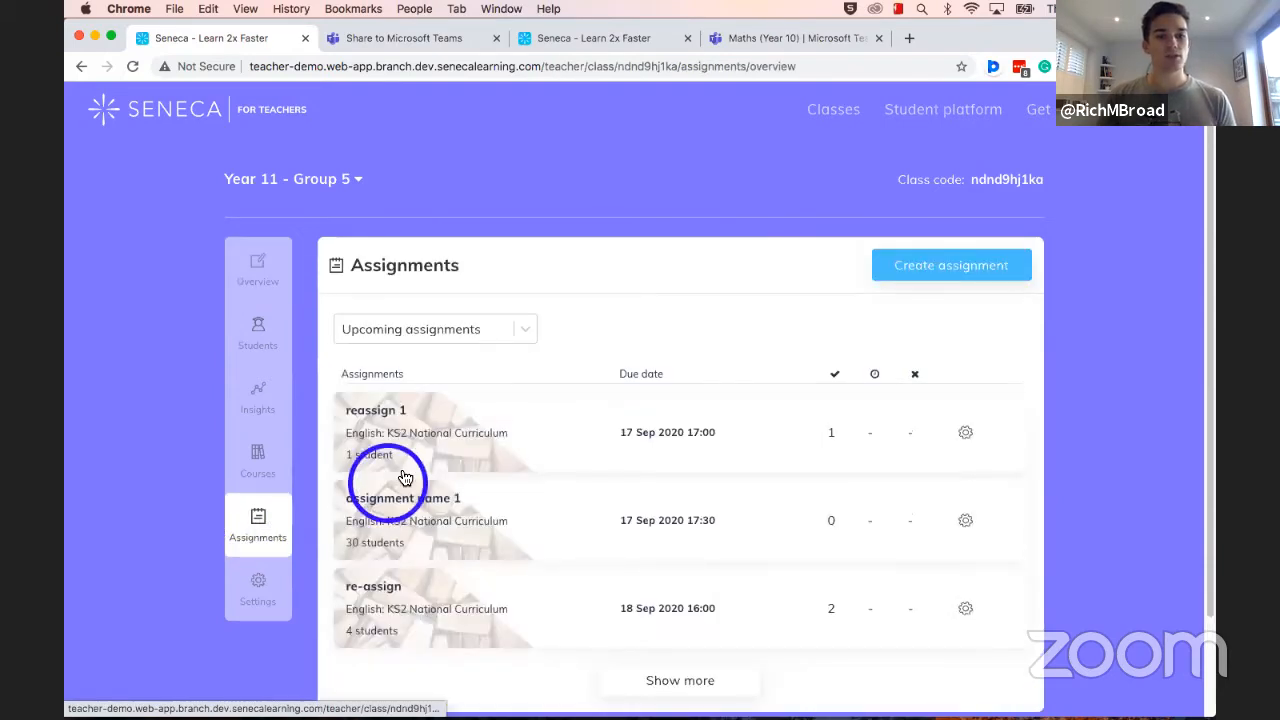
Step: Filter the list to past assignments and open the "name name" assignment due 15 Sep 2020 16:30
{"action": "left_click", "coordinate": [430, 333]}
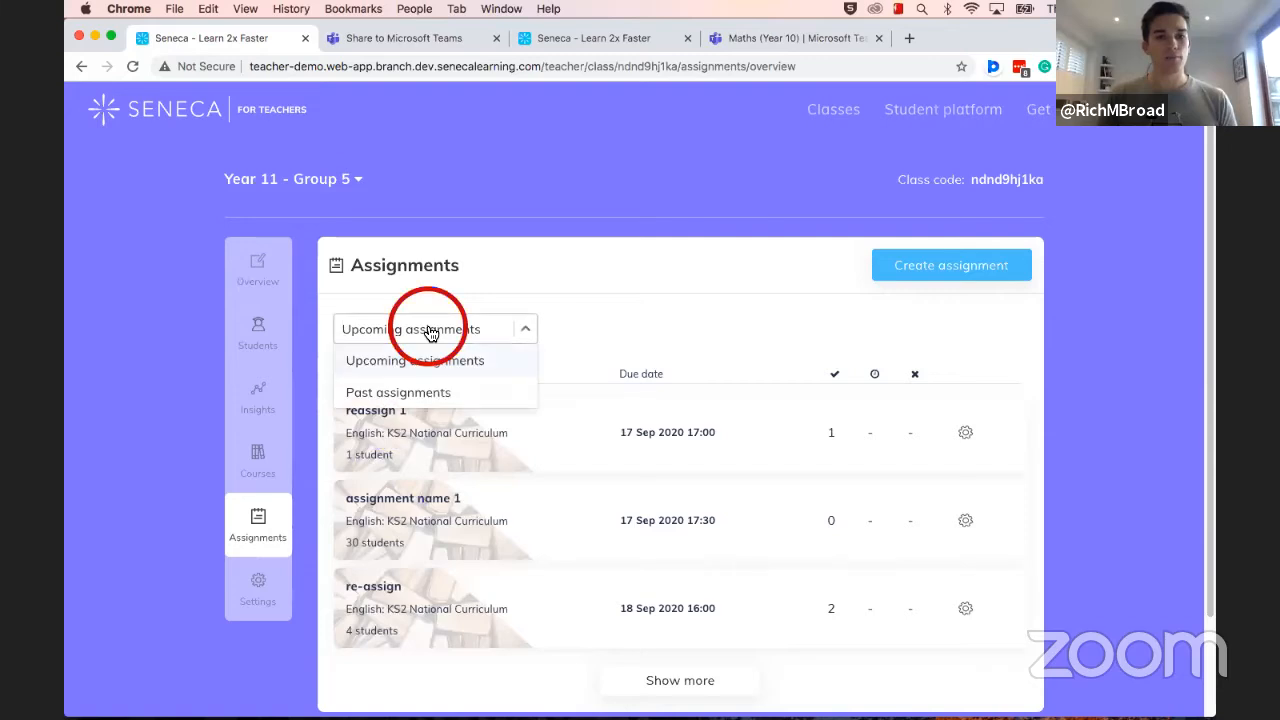
{"action": "left_click", "coordinate": [430, 333]}
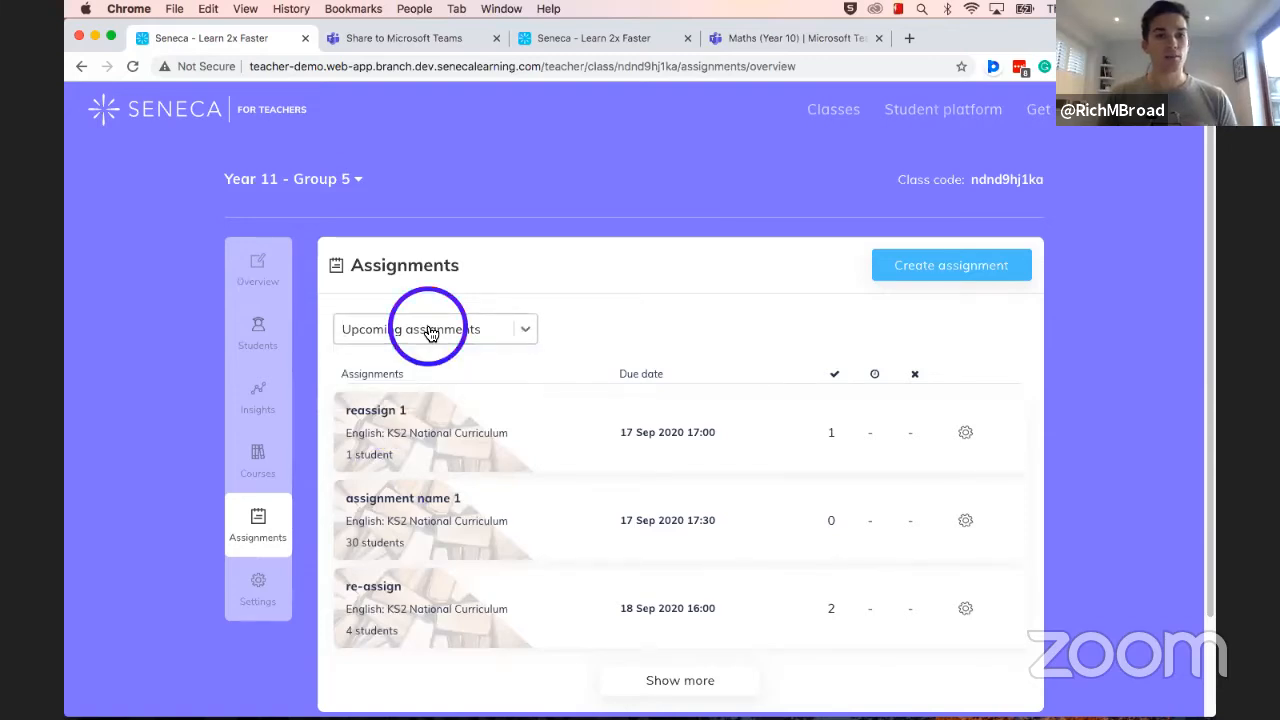
{"action": "left_click", "coordinate": [430, 333]}
{"action": "left_click", "coordinate": [430, 395]}
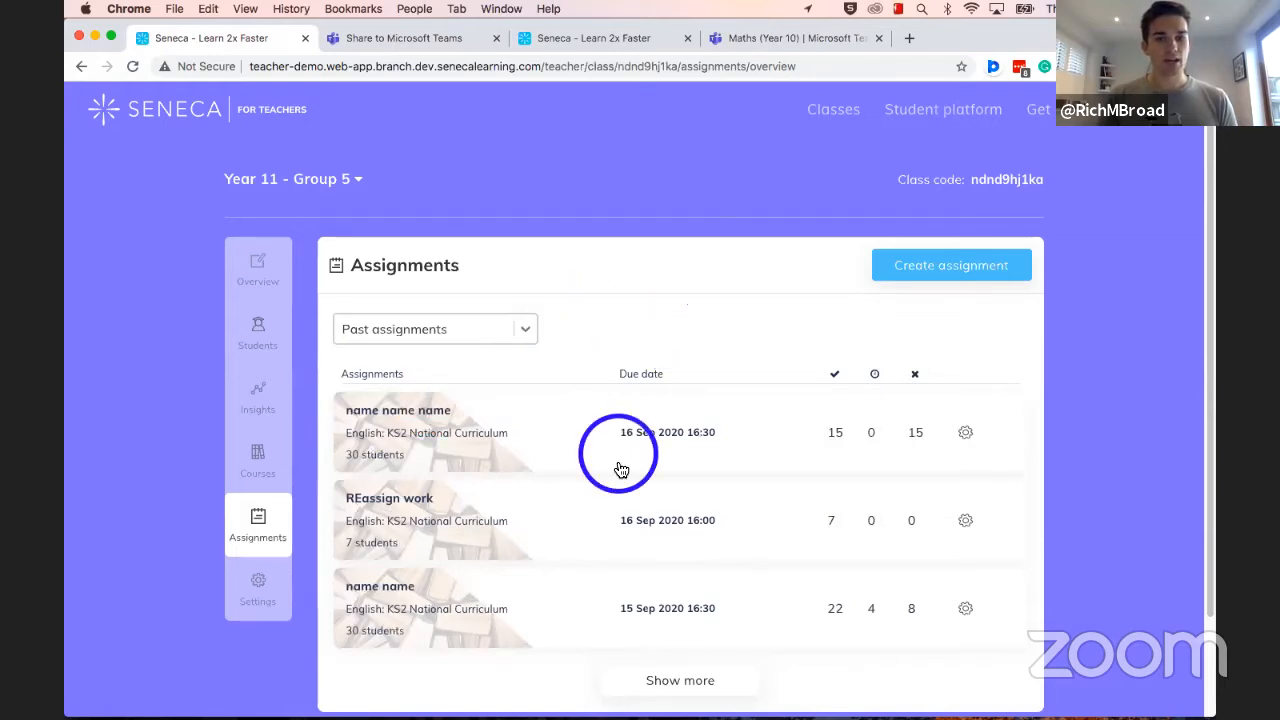
{"action": "left_click", "coordinate": [631, 612]}
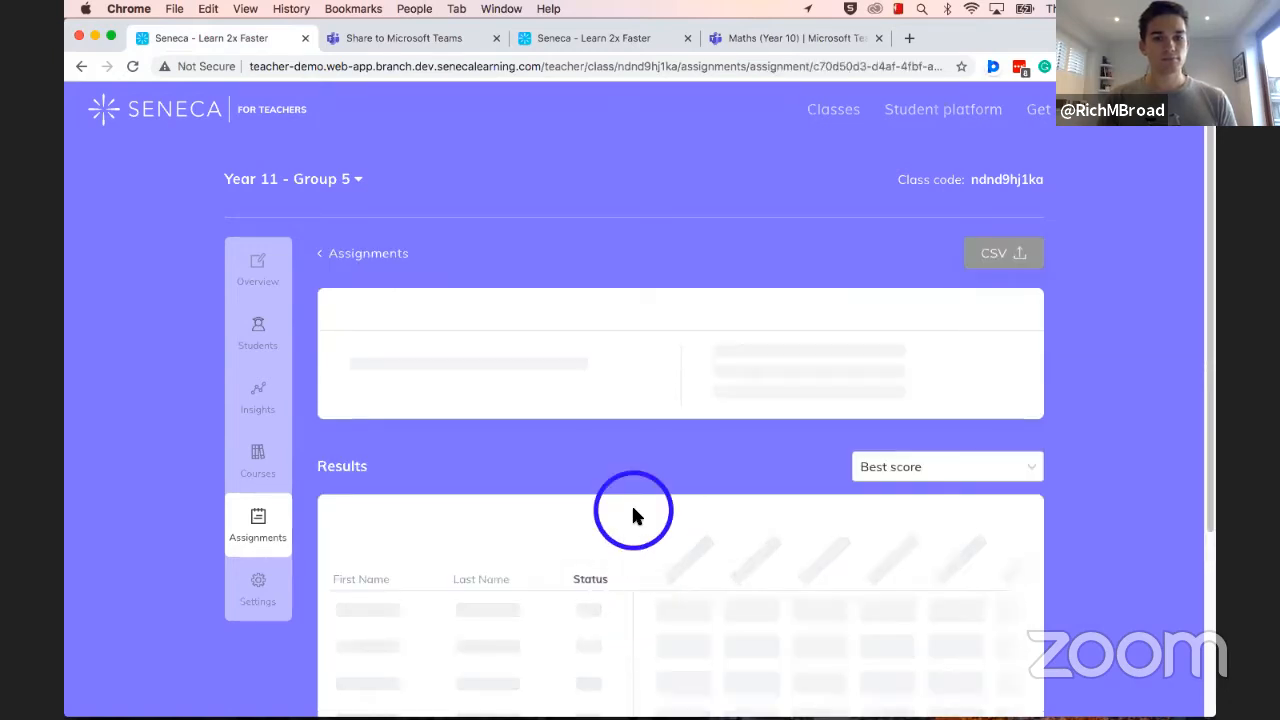
Step: Examine the assignment's completion summary, the full list of average topic scores and each student's results across all topics
{"action": "scroll", "coordinate": [631, 510], "scroll_direction": "down", "scroll_amount": 2}
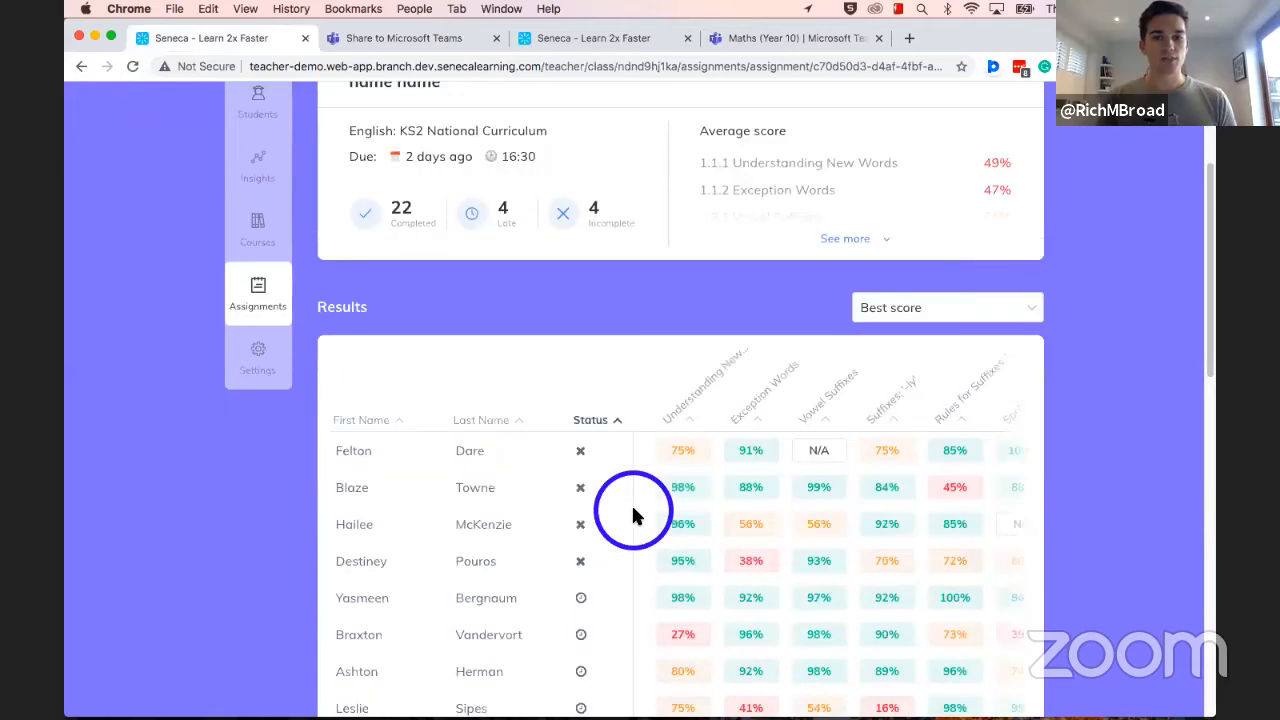
{"action": "scroll", "coordinate": [631, 510], "scroll_direction": "down", "scroll_amount": 4}
{"action": "scroll", "coordinate": [633, 513], "scroll_direction": "up", "scroll_amount": 7}
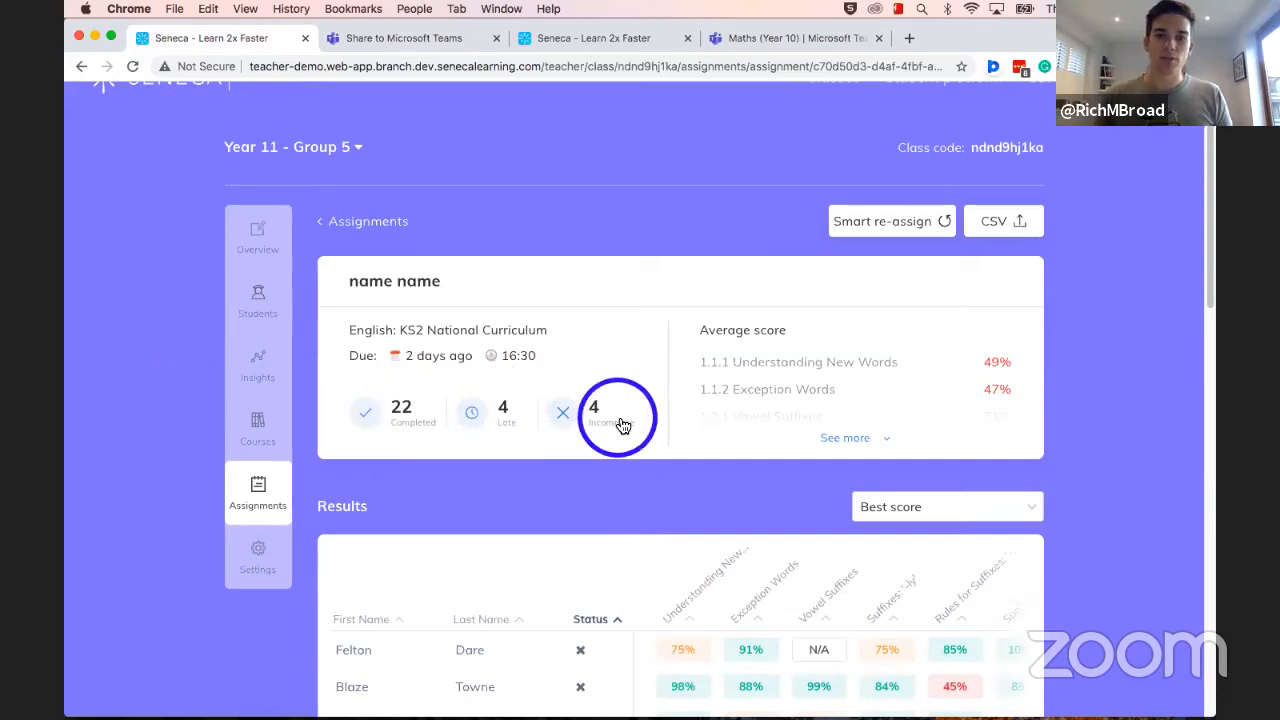
{"action": "left_click", "coordinate": [844, 440]}
{"action": "left_click", "coordinate": [1113, 436]}
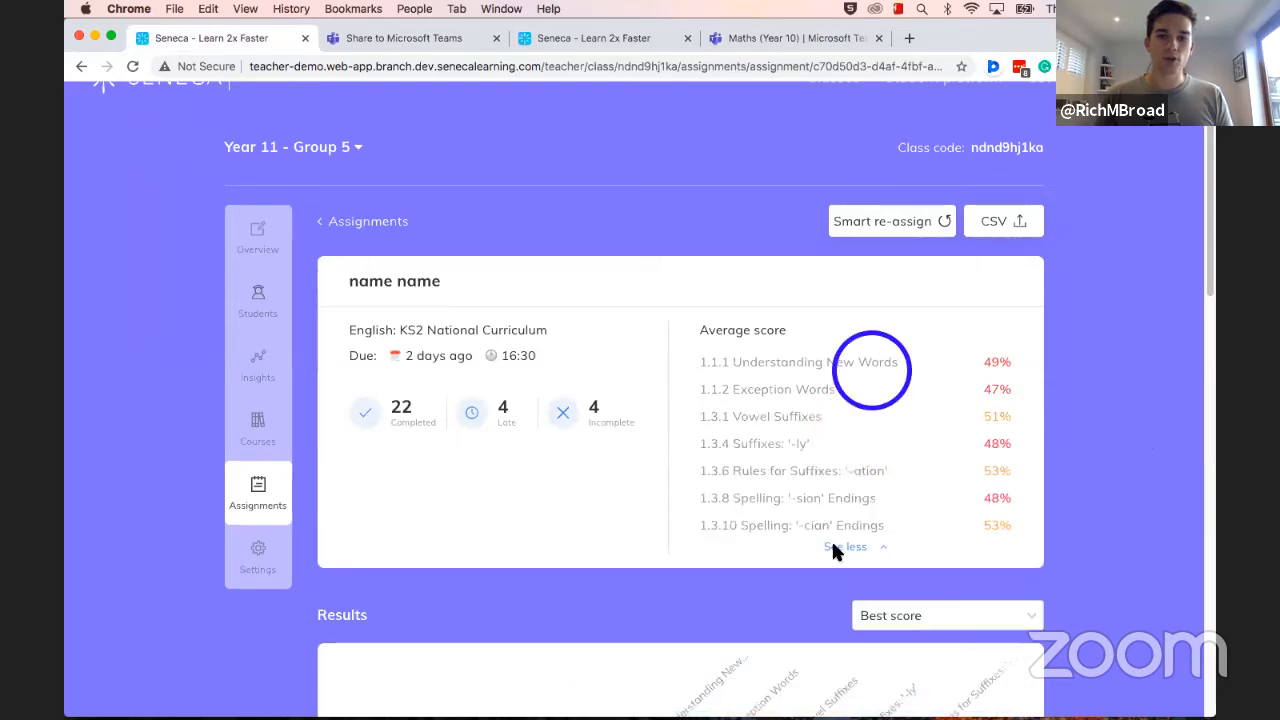
{"action": "scroll", "coordinate": [703, 528], "scroll_direction": "down", "scroll_amount": 5}
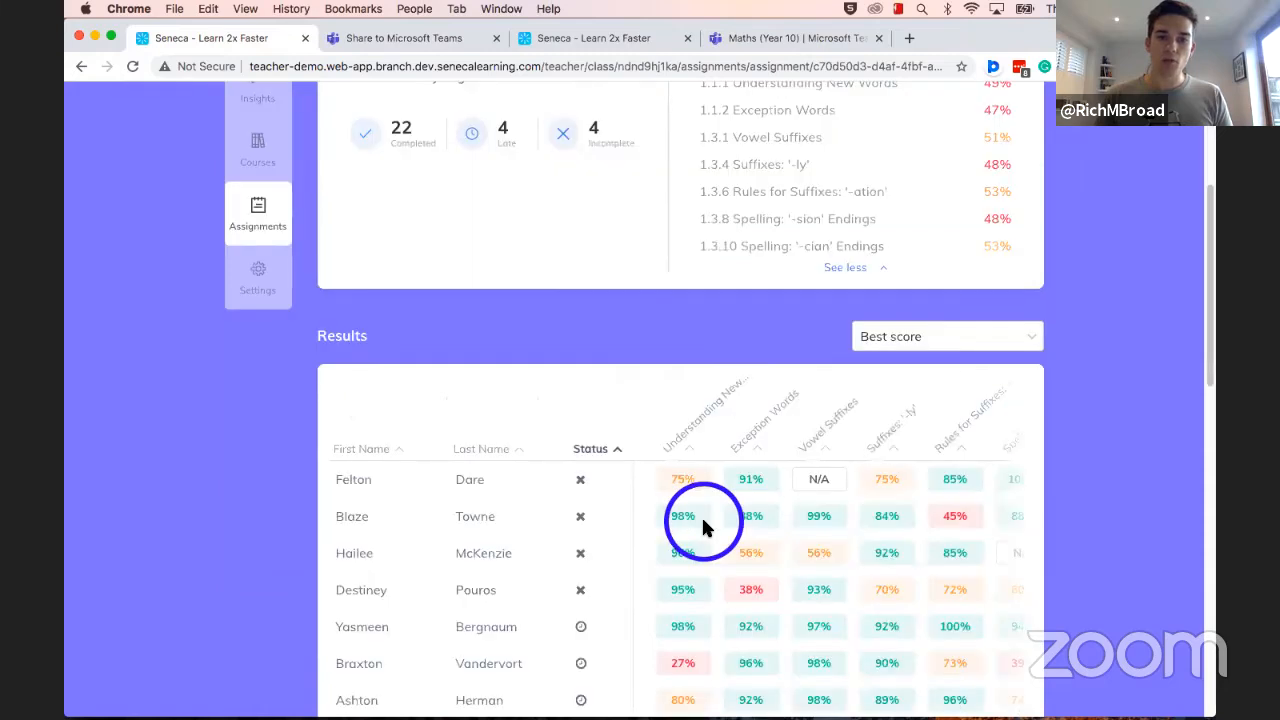
{"action": "scroll", "coordinate": [390, 396], "scroll_direction": "down", "scroll_amount": 4}
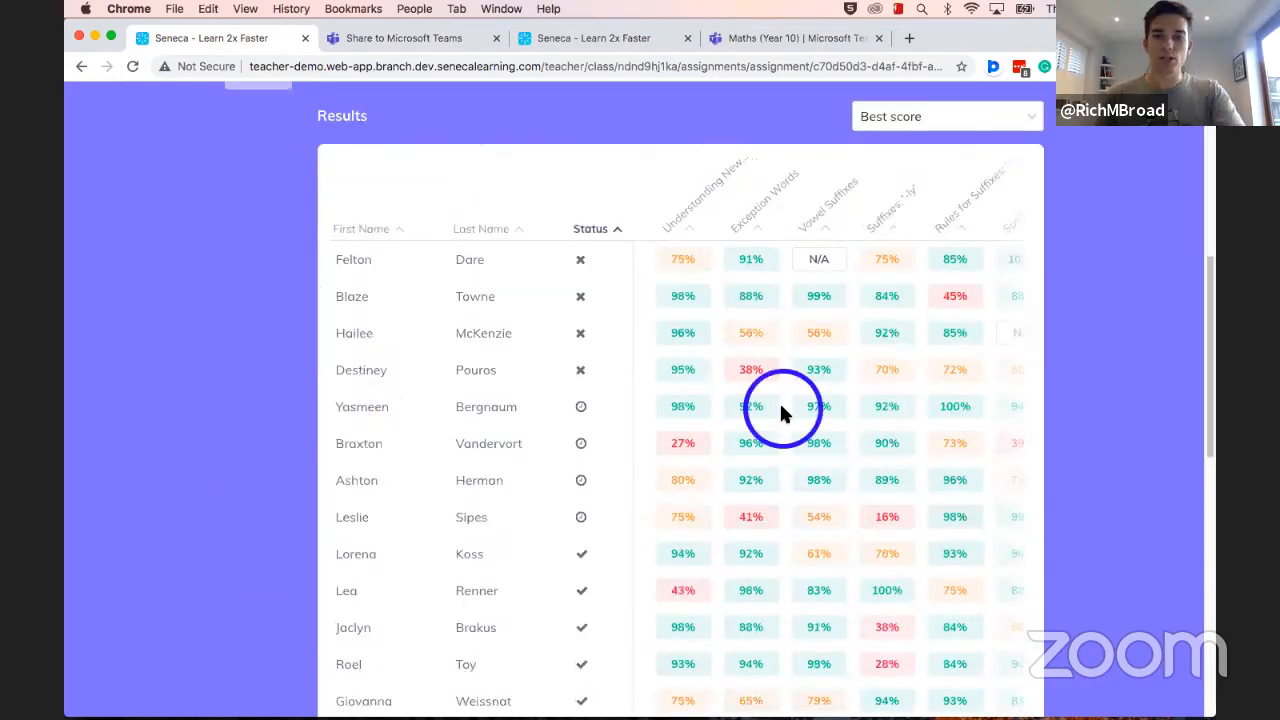
{"action": "scroll", "coordinate": [781, 412], "scroll_direction": "right", "scroll_amount": 3}
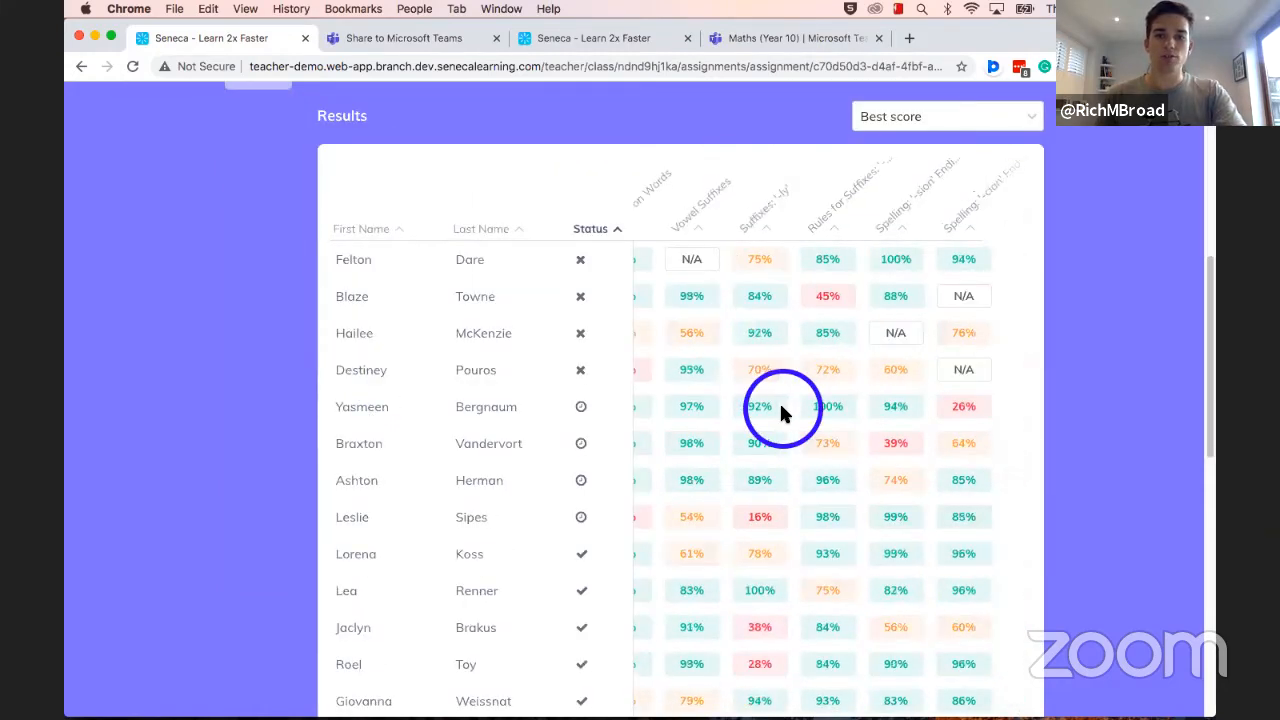
{"action": "scroll", "coordinate": [781, 412], "scroll_direction": "left", "scroll_amount": 3}
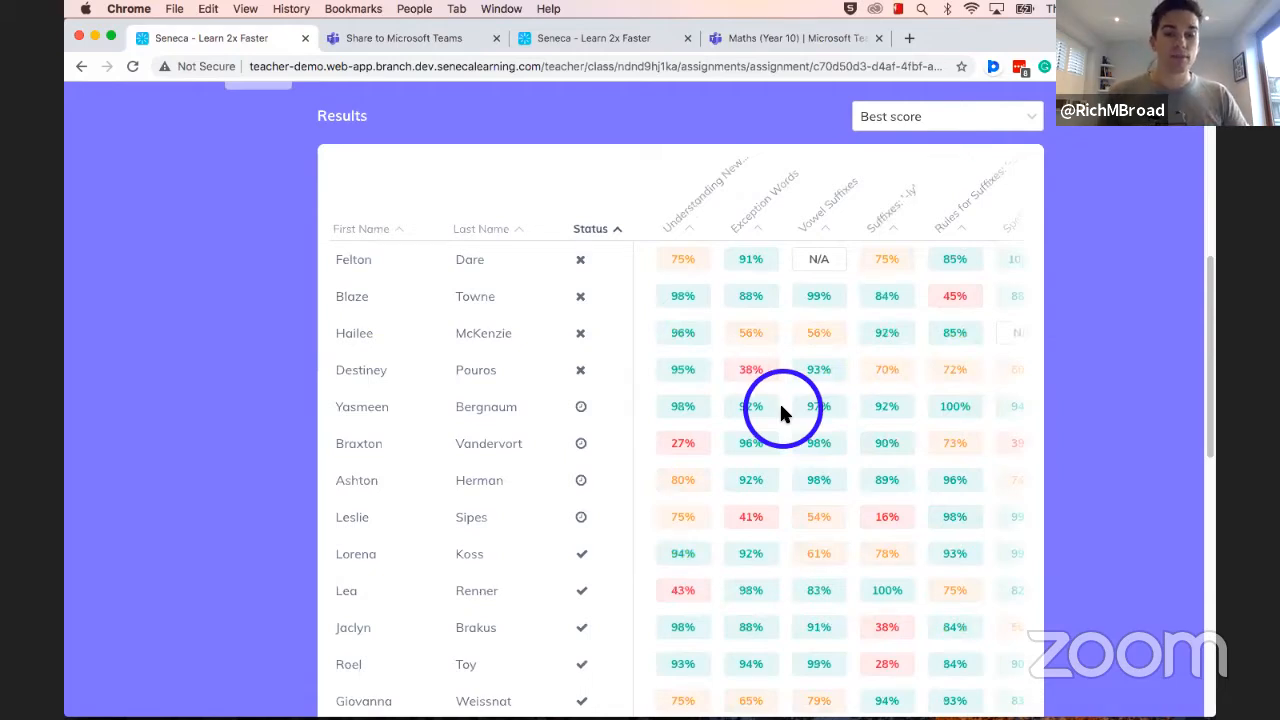
Step: Examine each student's completion status in the results table, along with their best scores across the topics
{"action": "left_click", "coordinate": [571, 261]}
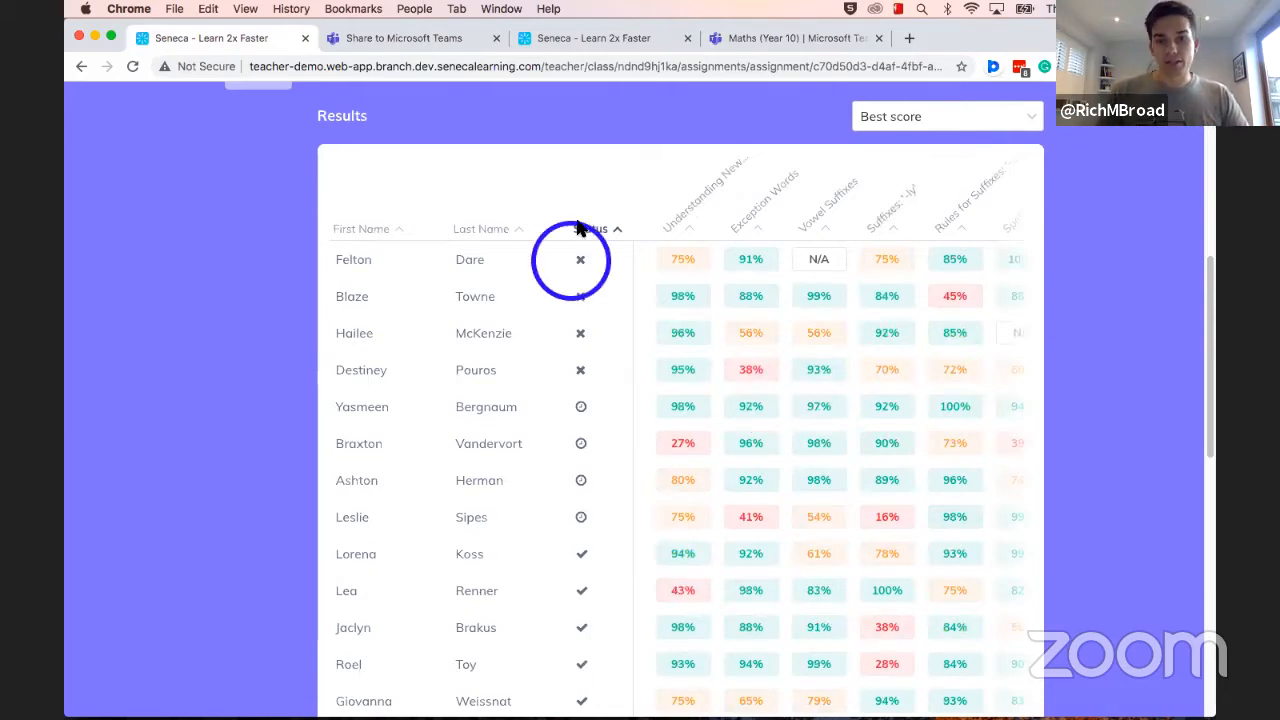
{"action": "left_click", "coordinate": [583, 333]}
{"action": "left_click", "coordinate": [578, 254]}
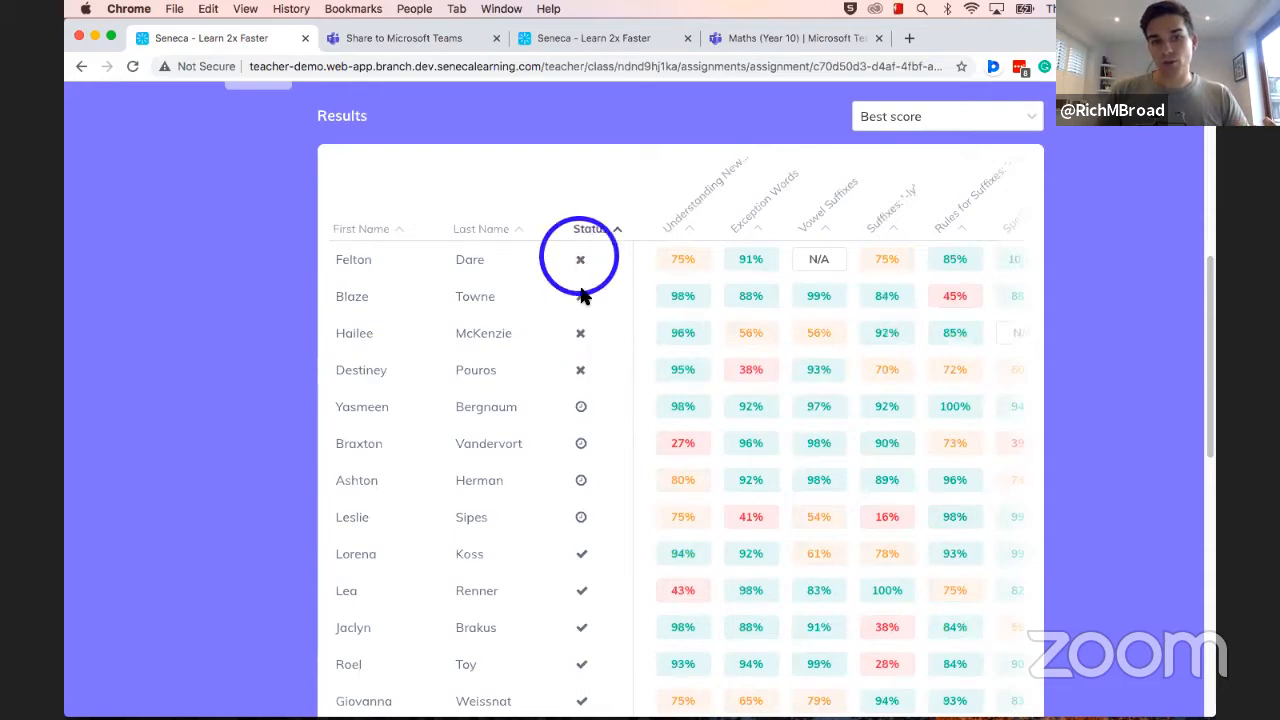
{"action": "left_click", "coordinate": [582, 304]}
{"action": "left_click", "coordinate": [581, 405]}
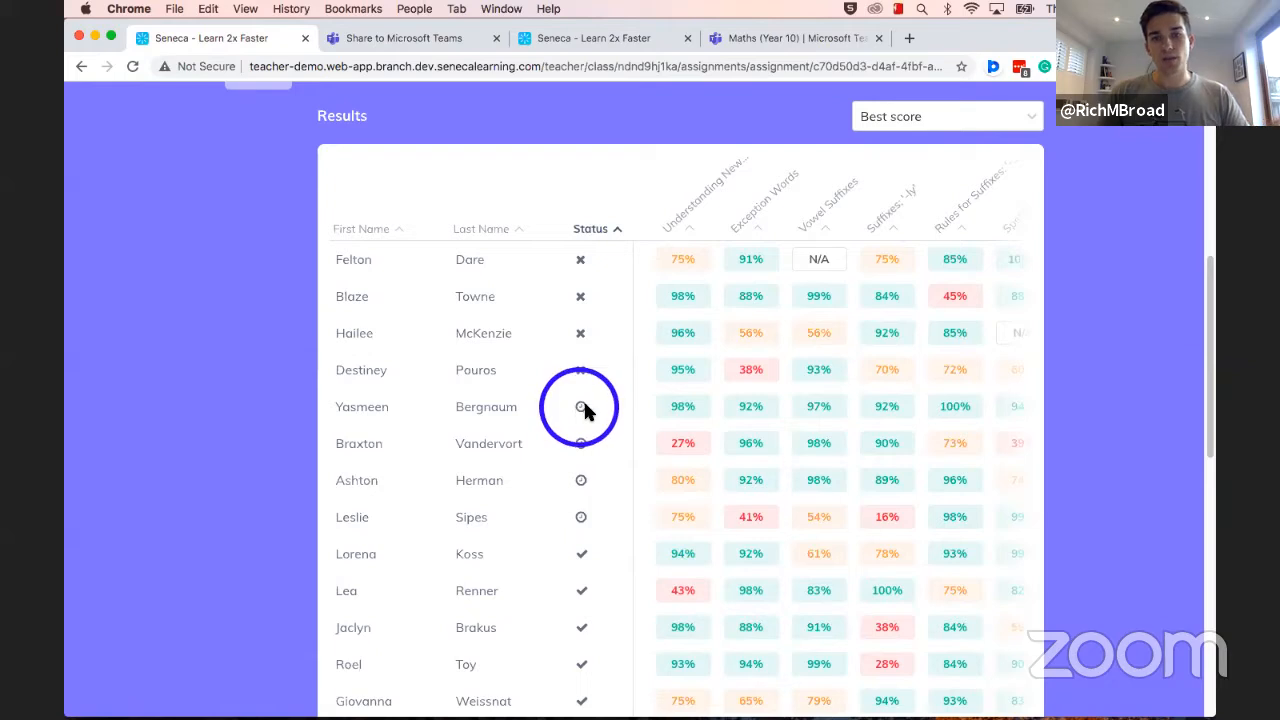
{"action": "left_click", "coordinate": [595, 479]}
{"action": "left_click", "coordinate": [627, 534]}
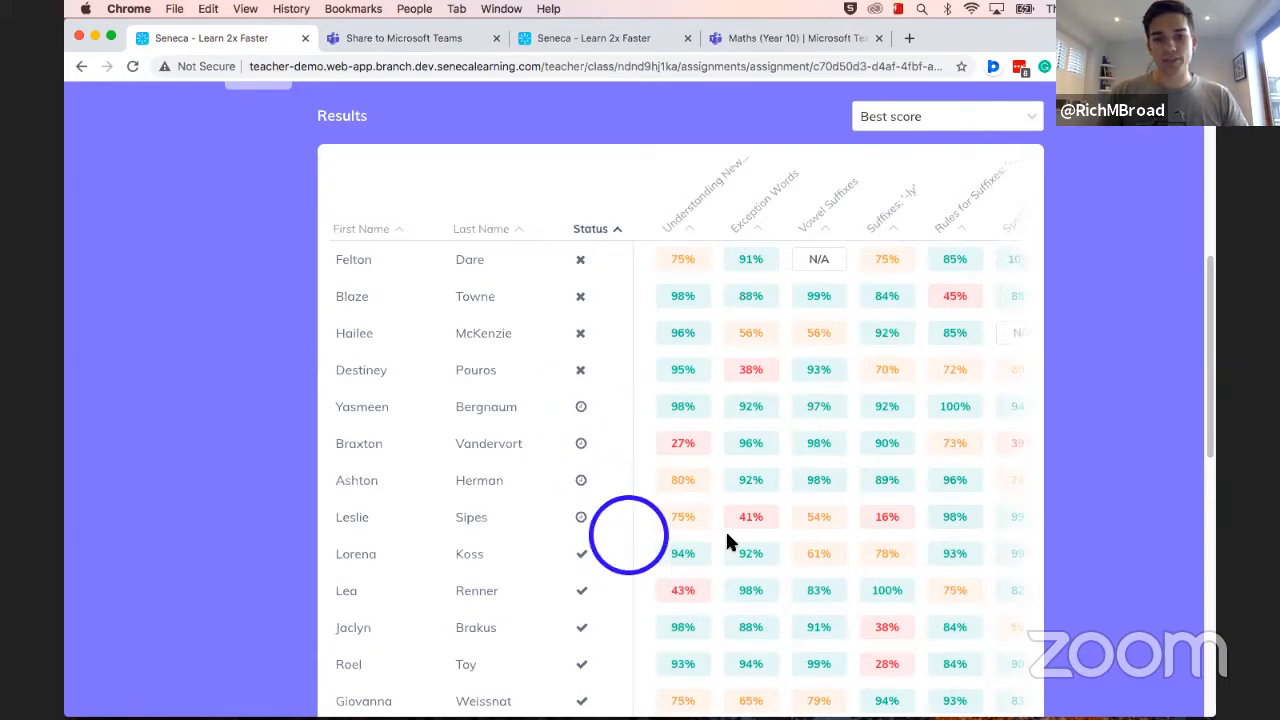
{"action": "left_click", "coordinate": [714, 522]}
{"action": "scroll", "coordinate": [709, 511], "scroll_direction": "up", "scroll_amount": 1}
{"action": "left_click", "coordinate": [727, 480]}
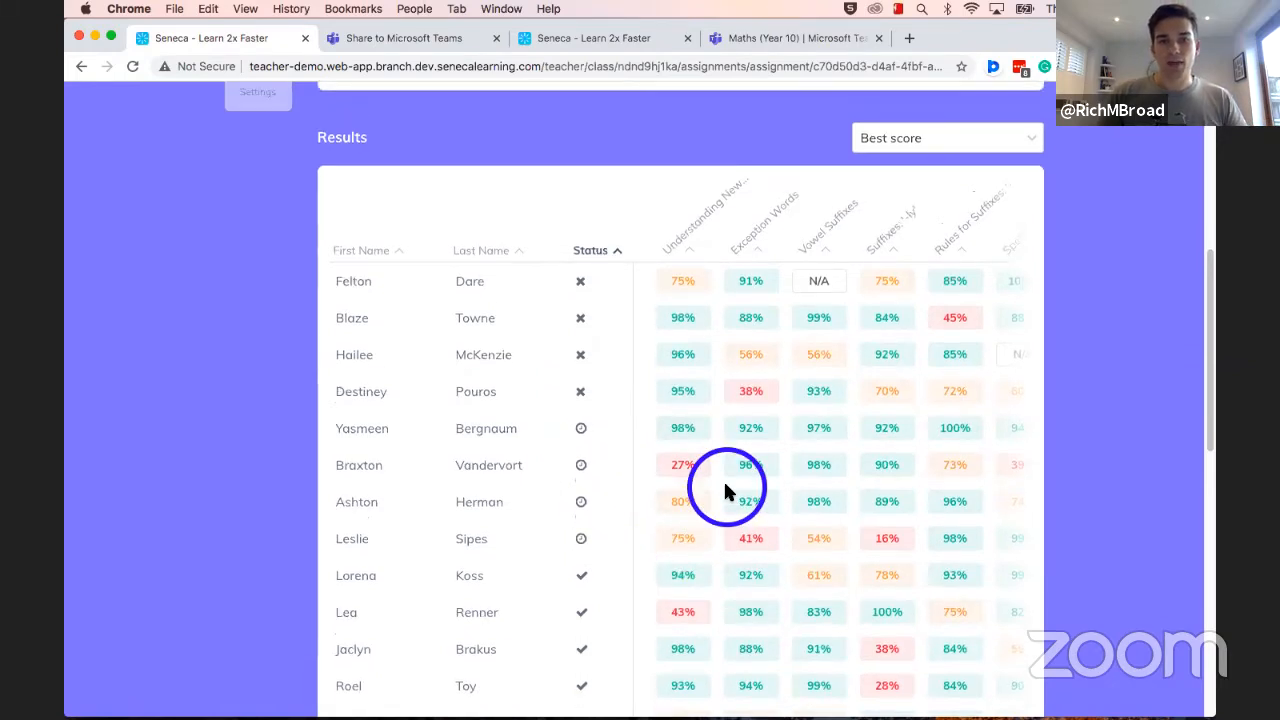
{"action": "scroll", "coordinate": [748, 440], "scroll_direction": "down", "scroll_amount": 3}
{"action": "left_click", "coordinate": [749, 435]}
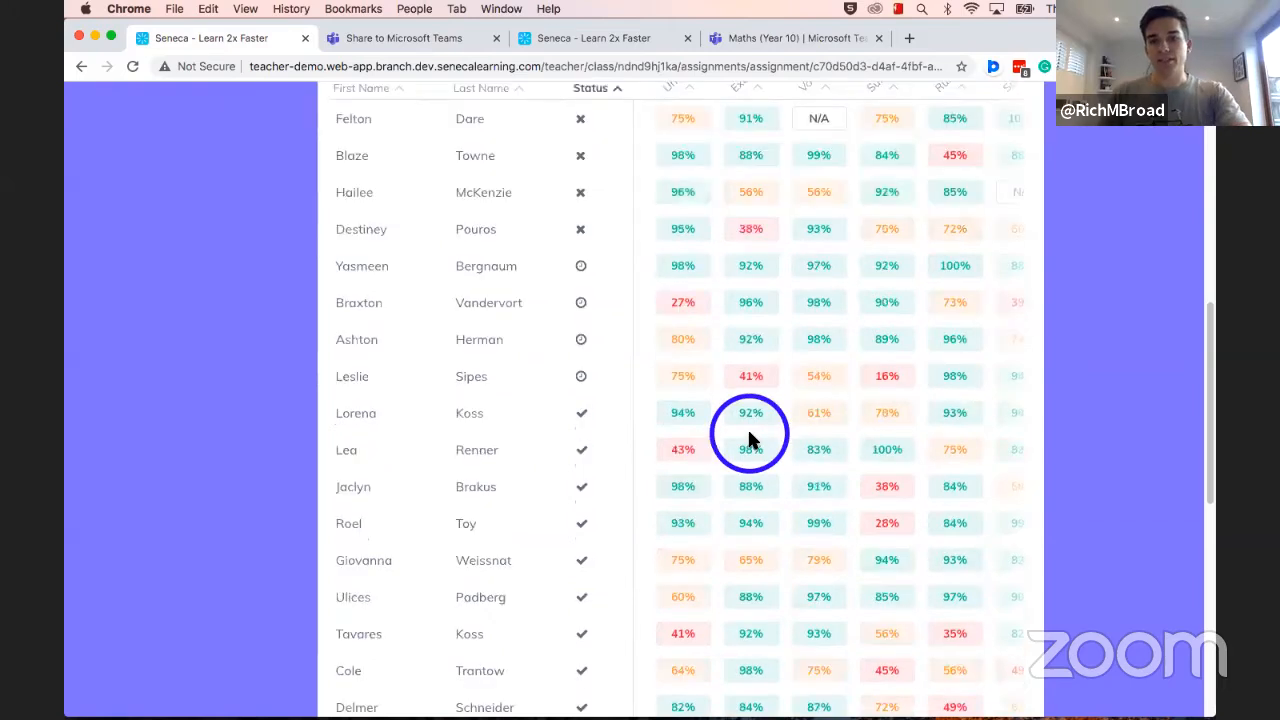
{"action": "scroll", "coordinate": [745, 437], "scroll_direction": "right", "scroll_amount": 3}
{"action": "scroll", "coordinate": [745, 437], "scroll_direction": "left", "scroll_amount": 3}
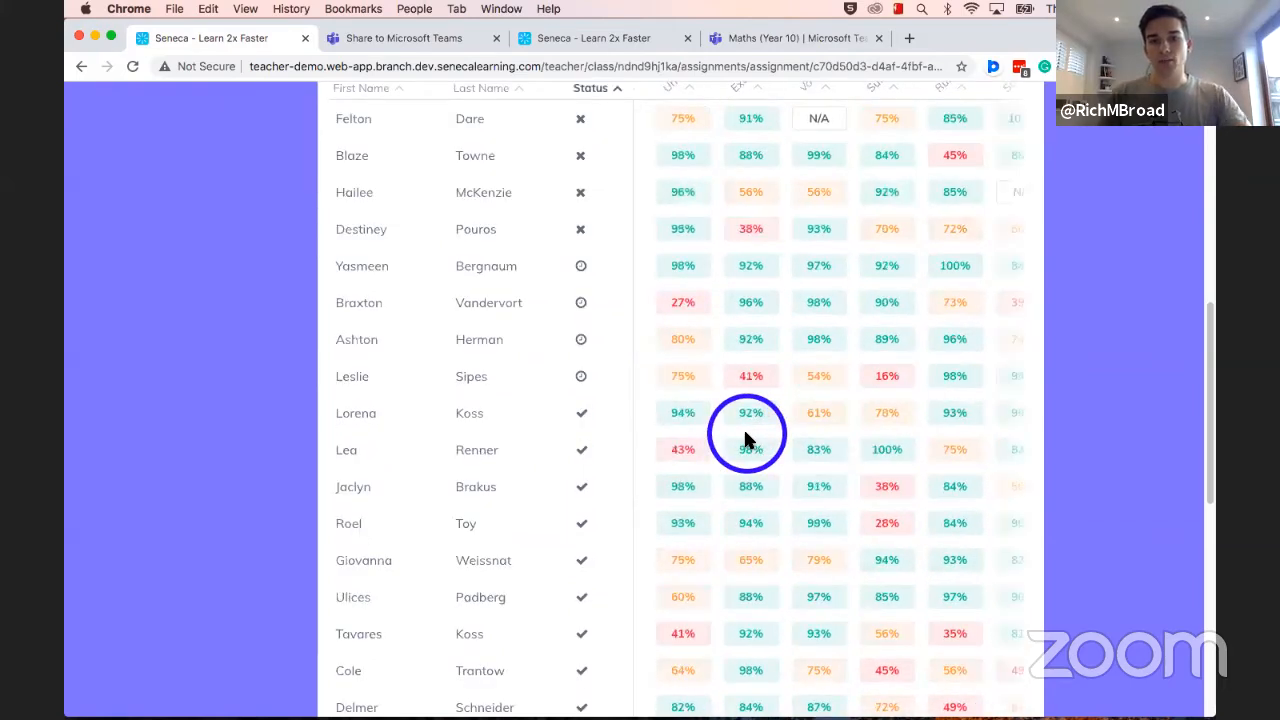
{"action": "scroll", "coordinate": [745, 437], "scroll_direction": "up", "scroll_amount": 3}
{"action": "scroll", "coordinate": [745, 435], "scroll_direction": "down", "scroll_amount": 1}
{"action": "left_click", "coordinate": [728, 392]}
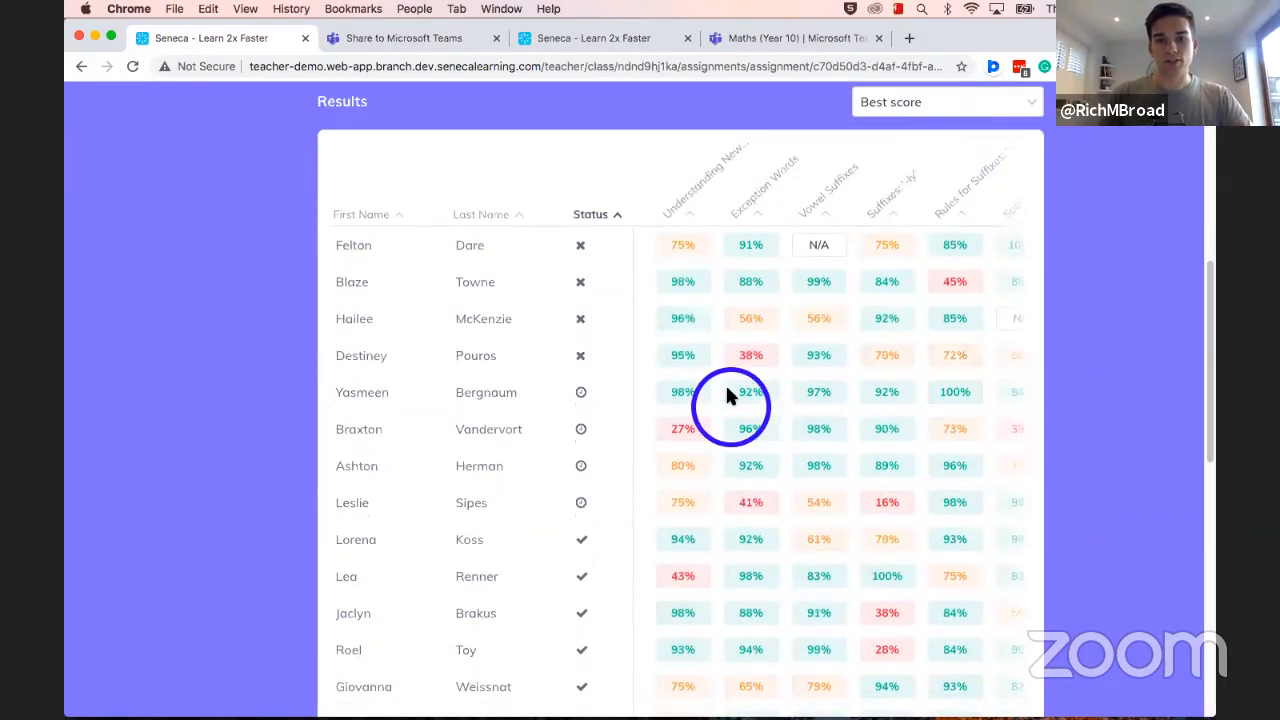
Step: Sort the student results by the Exception Words score, first in ascending order and then in descending order
{"action": "left_click", "coordinate": [750, 207]}
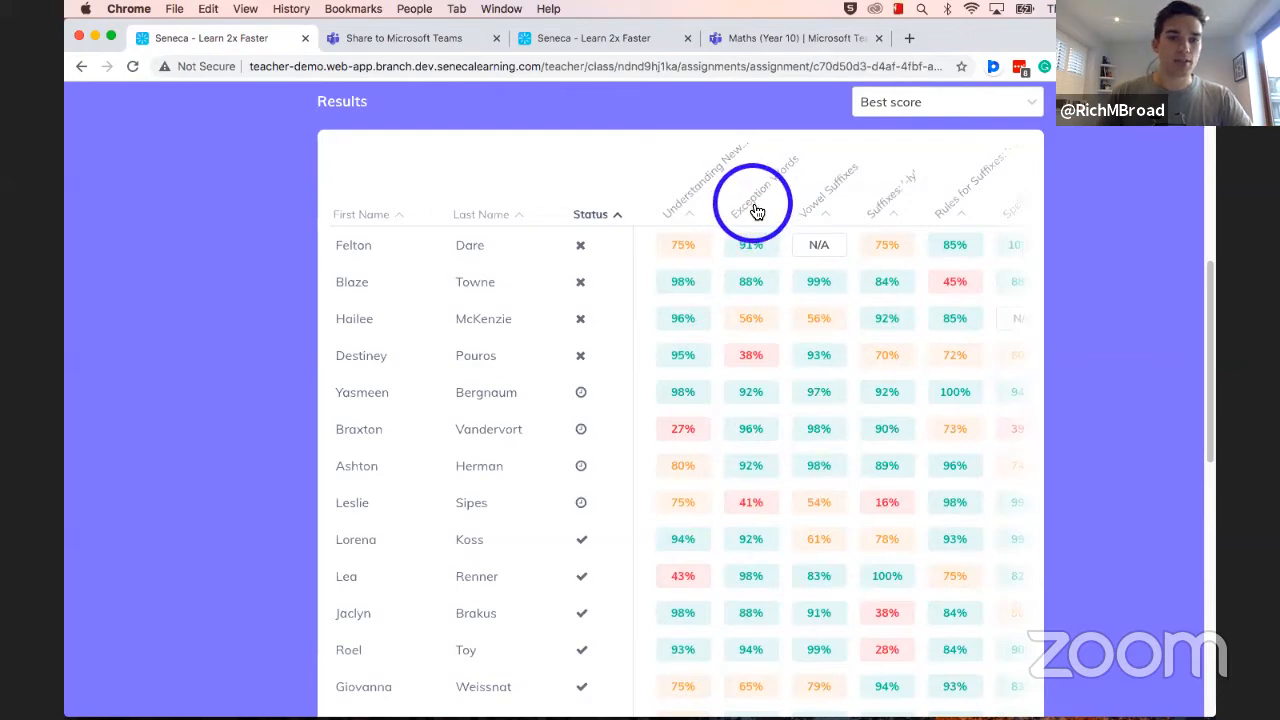
{"action": "left_click", "coordinate": [757, 211]}
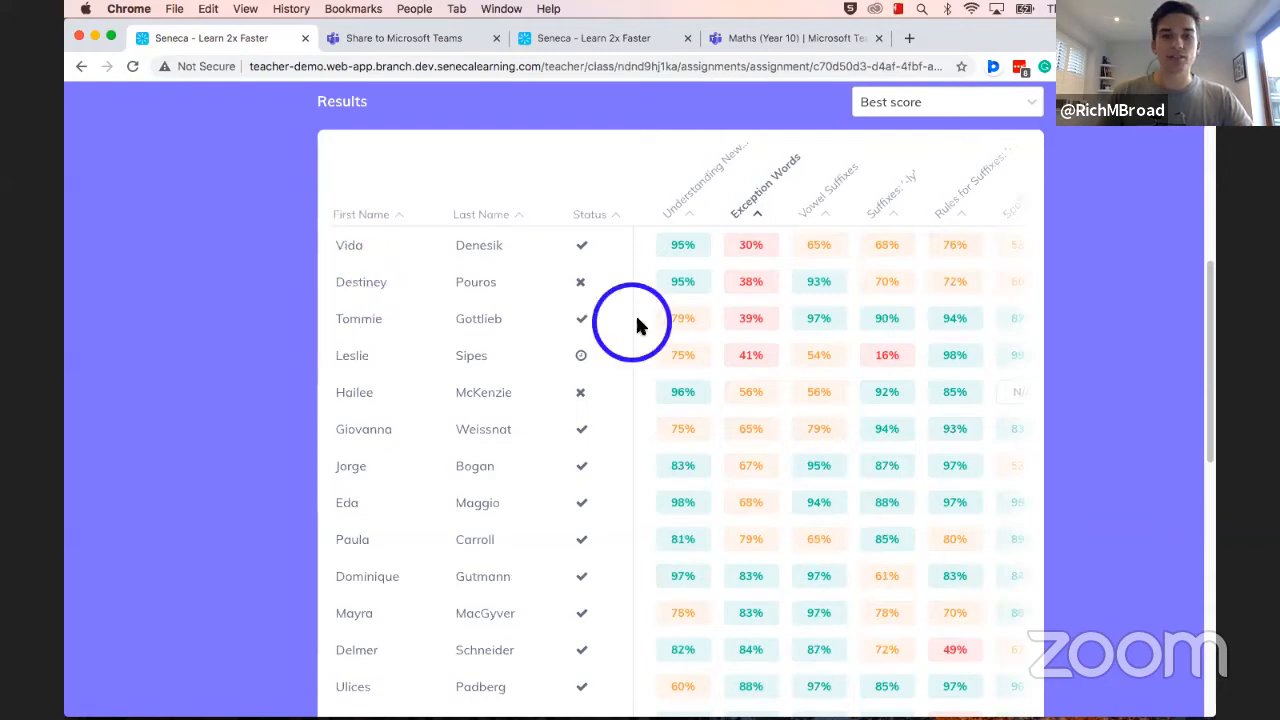
{"action": "left_click", "coordinate": [757, 222]}
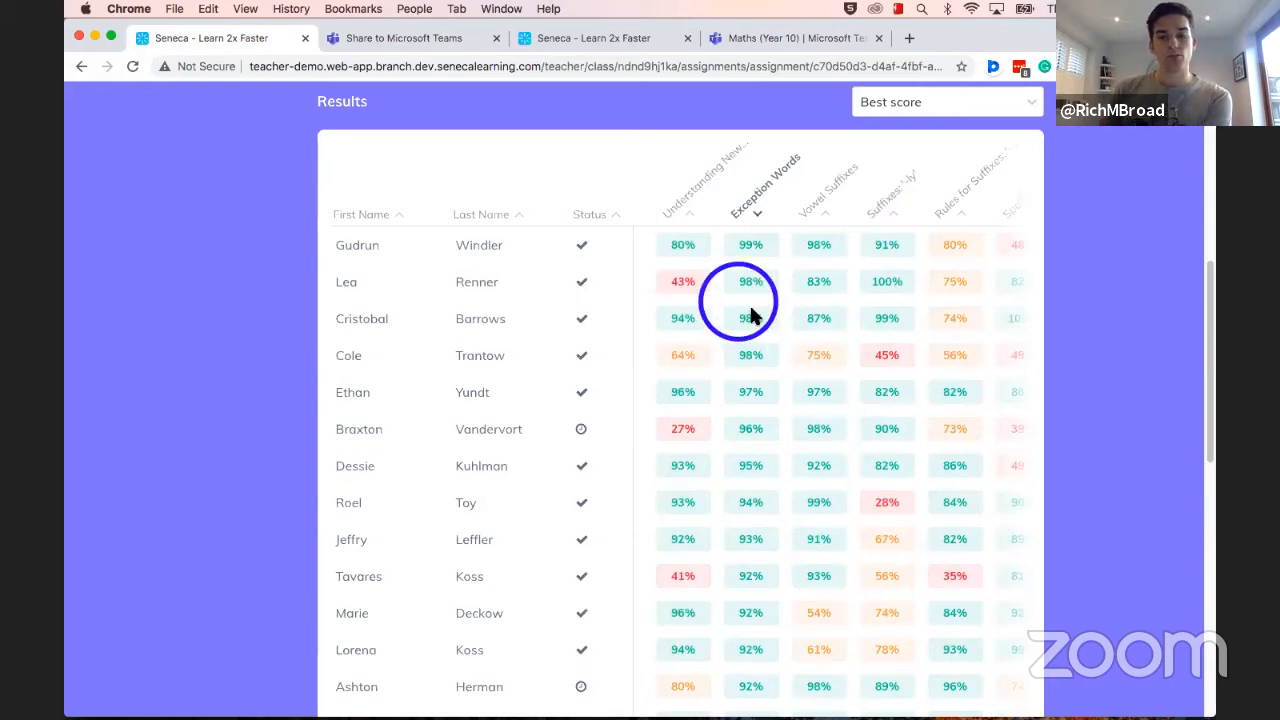
Step: Show the results by most recent attempt, and review the topic averages and student scores on that basis
{"action": "scroll", "coordinate": [739, 295], "scroll_direction": "up", "scroll_amount": 1}
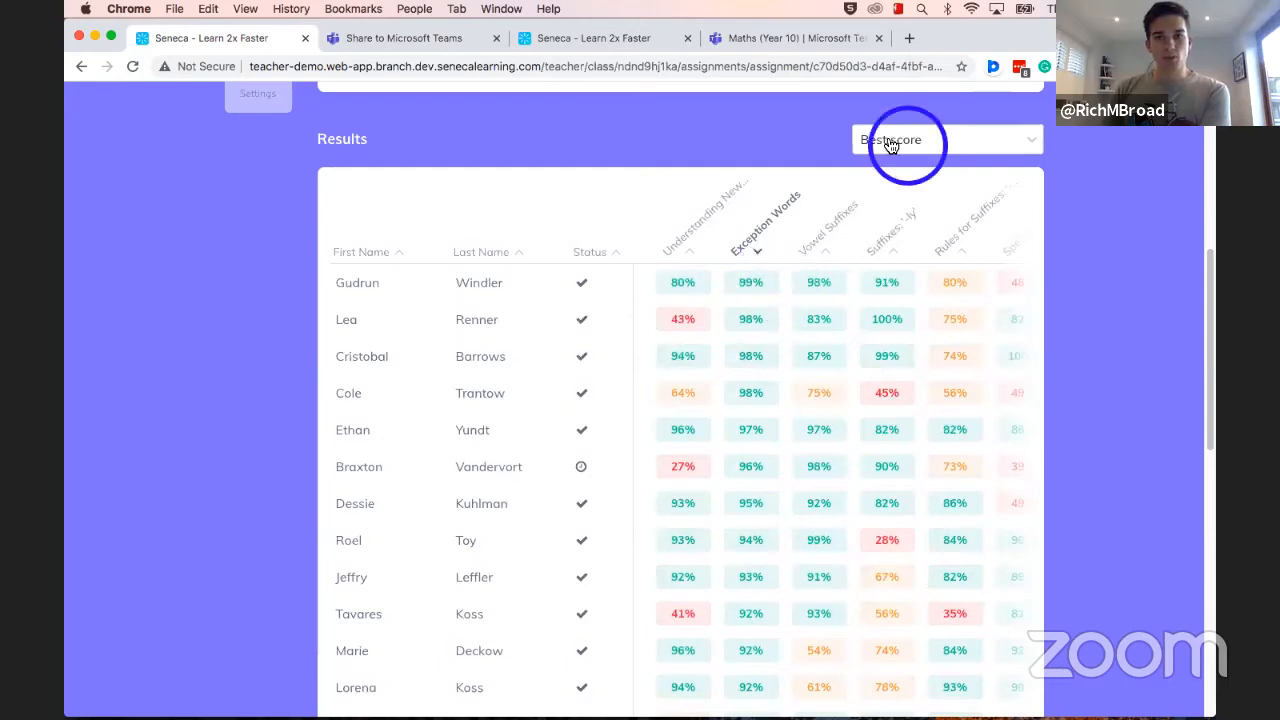
{"action": "left_click", "coordinate": [960, 148]}
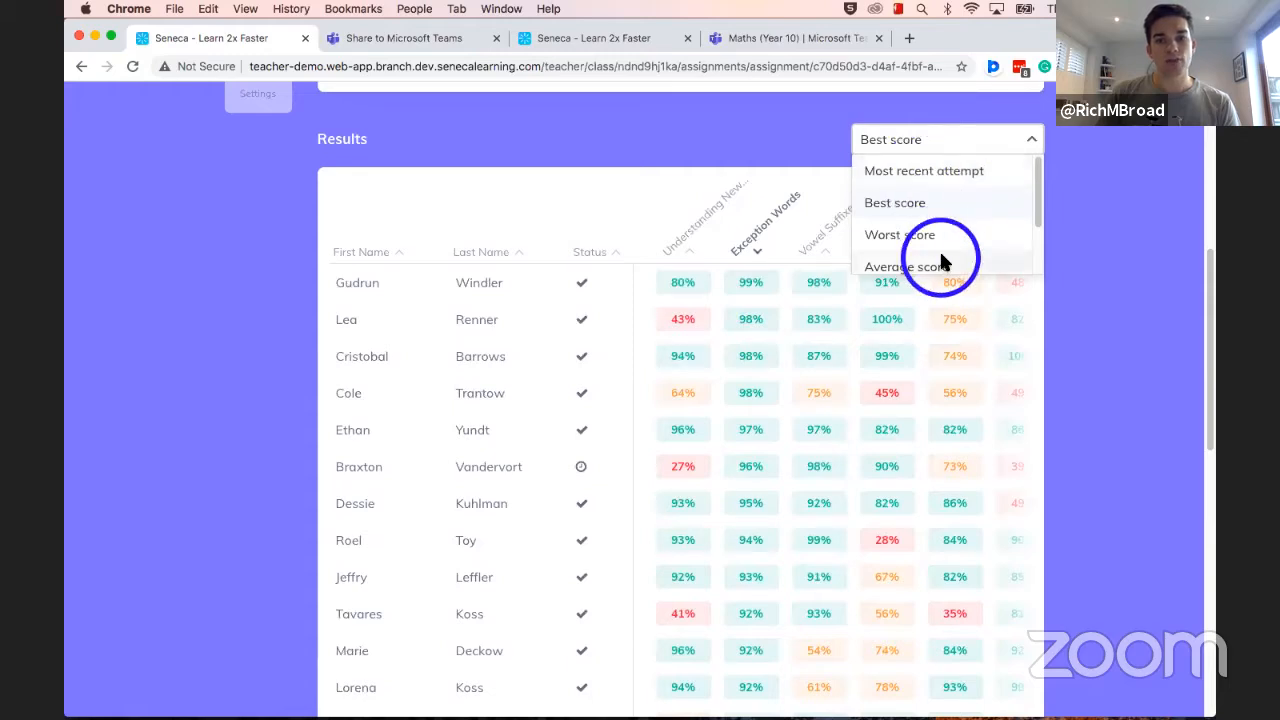
{"action": "left_click_drag", "start_coordinate": [1037, 230], "coordinate": [1030, 200]}
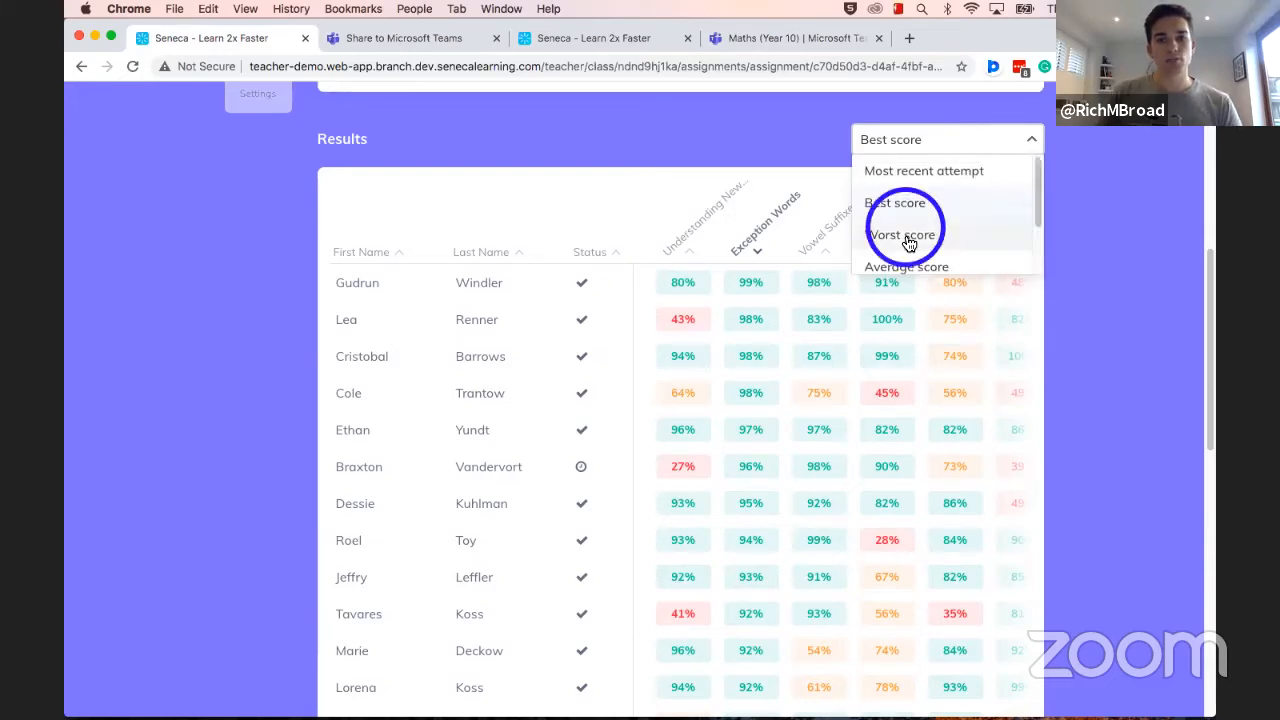
{"action": "left_click", "coordinate": [903, 170]}
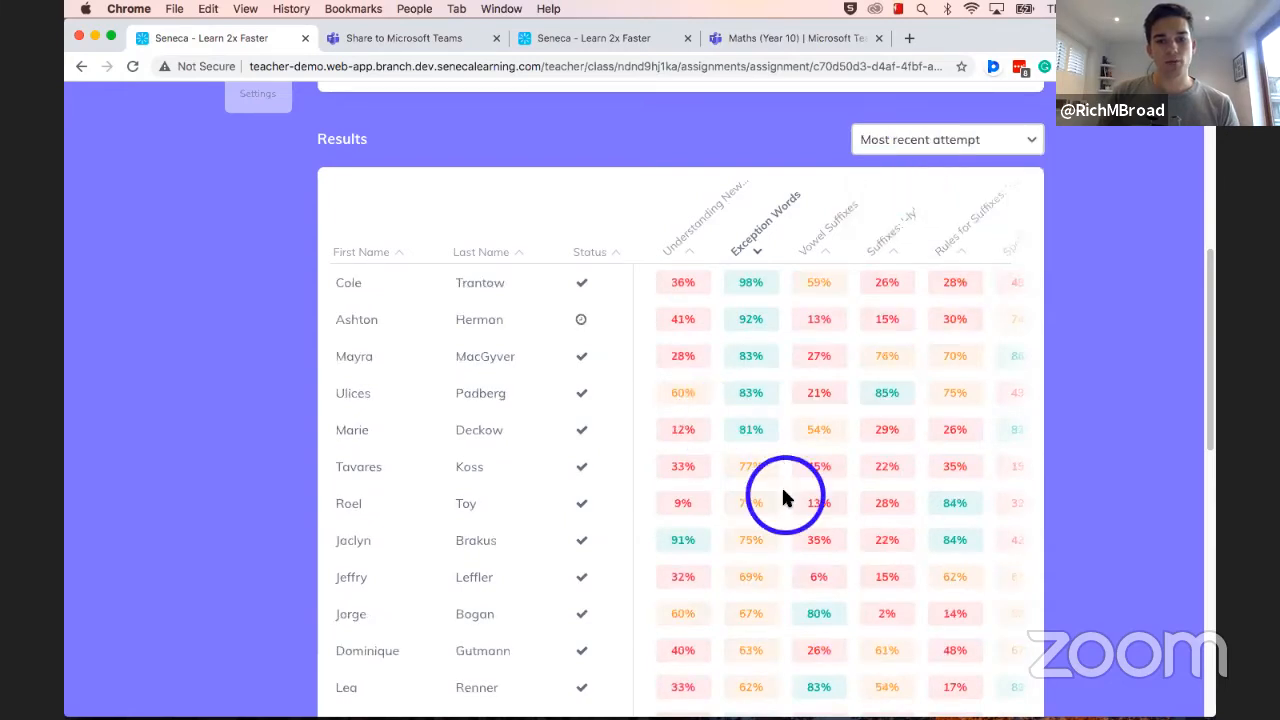
{"action": "scroll", "coordinate": [781, 485], "scroll_direction": "down", "scroll_amount": 2}
{"action": "scroll", "coordinate": [784, 497], "scroll_direction": "up", "scroll_amount": 3}
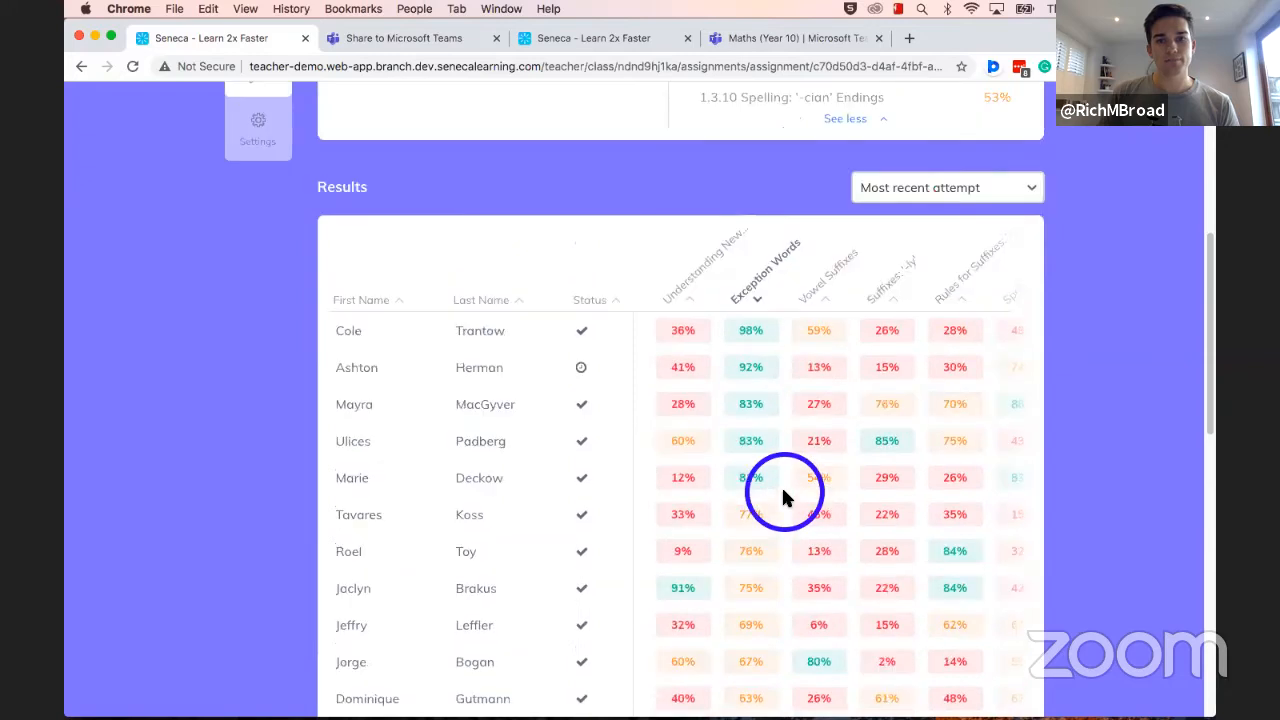
{"action": "scroll", "coordinate": [781, 485], "scroll_direction": "up", "scroll_amount": 4}
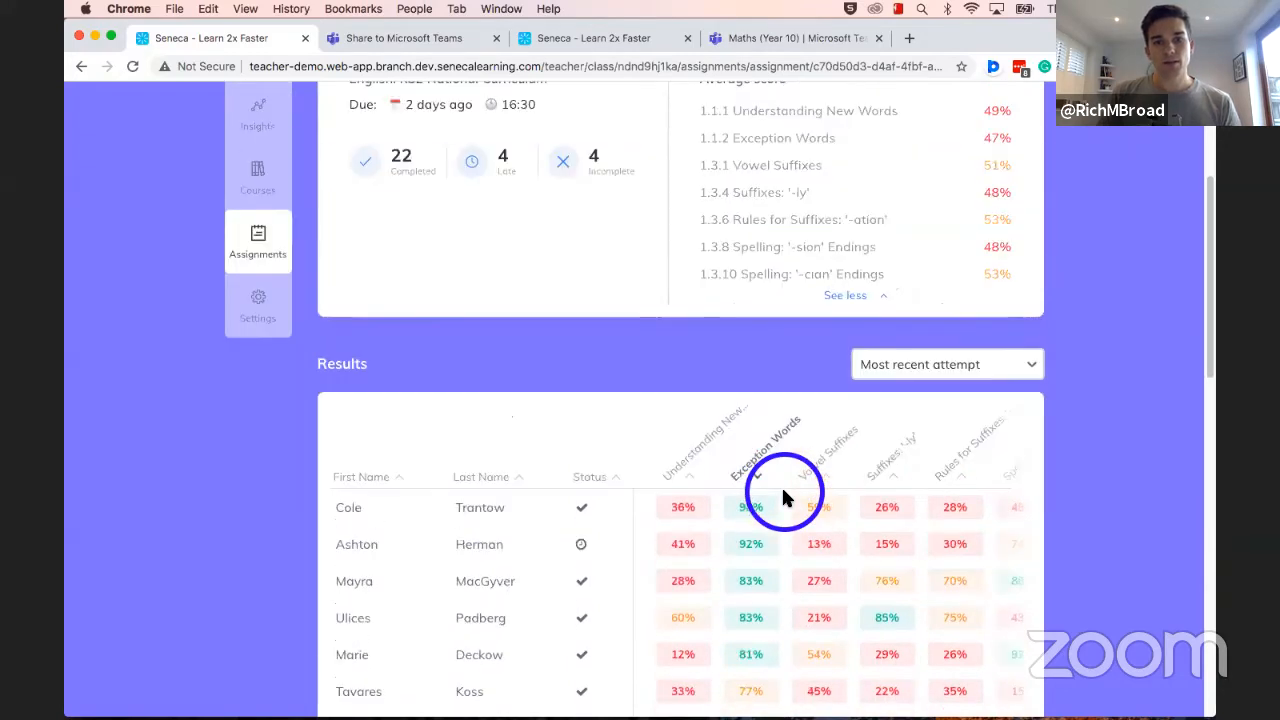
{"action": "scroll", "coordinate": [781, 485], "scroll_direction": "down", "scroll_amount": 6}
{"action": "scroll", "coordinate": [781, 497], "scroll_direction": "down", "scroll_amount": 1}
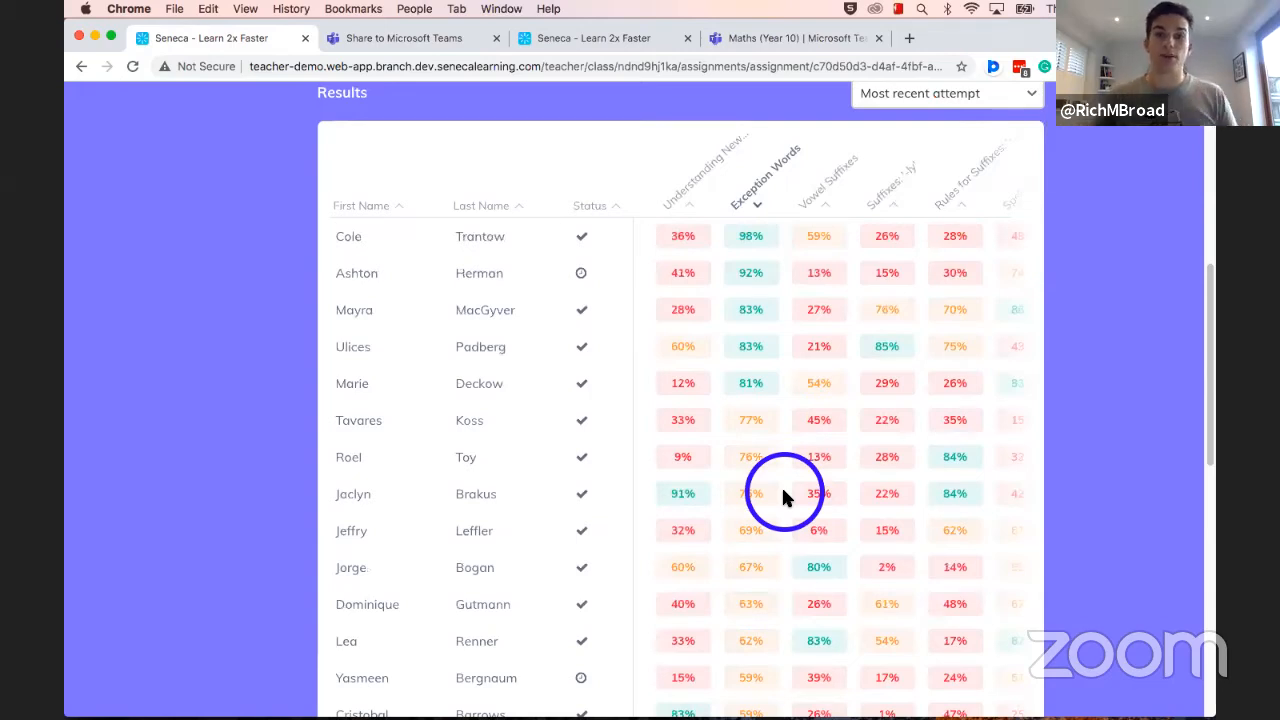
{"action": "scroll", "coordinate": [781, 485], "scroll_direction": "up", "scroll_amount": 1}
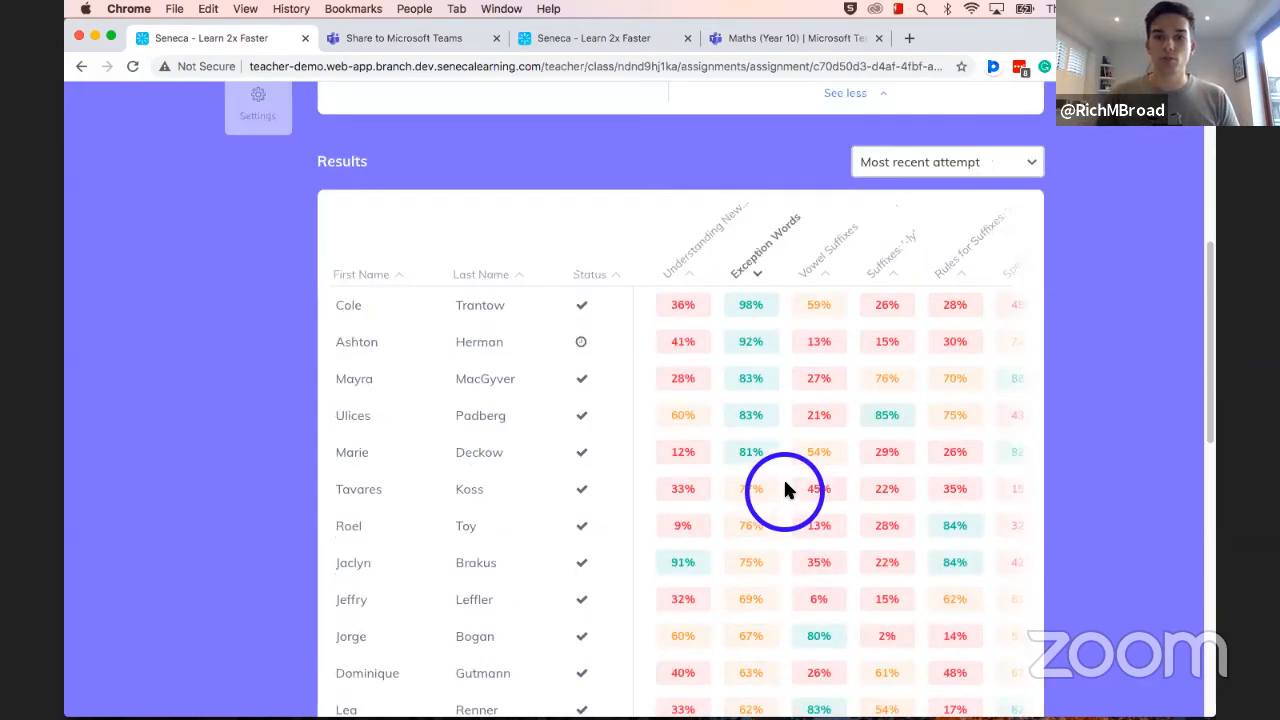
Step: Start a smart re-assign of the sections that are incomplete or have a best score below 50%
{"action": "scroll", "coordinate": [783, 477], "scroll_direction": "up", "scroll_amount": 5}
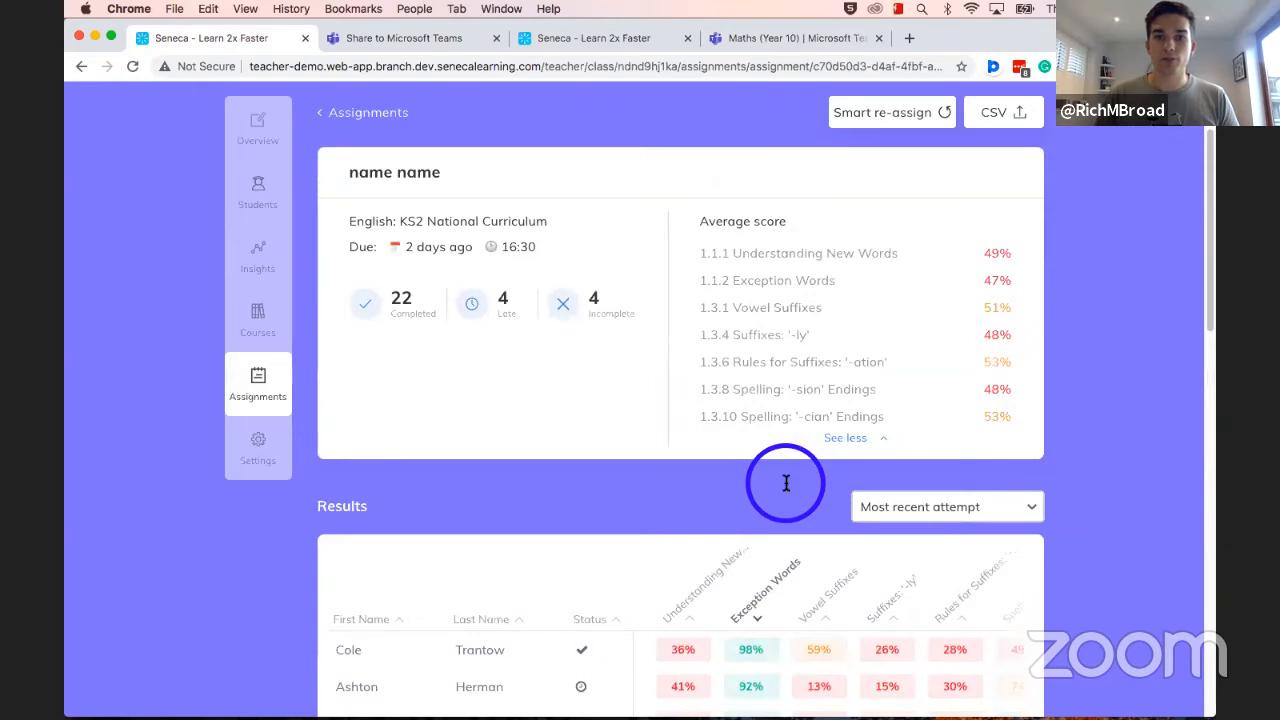
{"action": "left_click", "coordinate": [884, 115]}
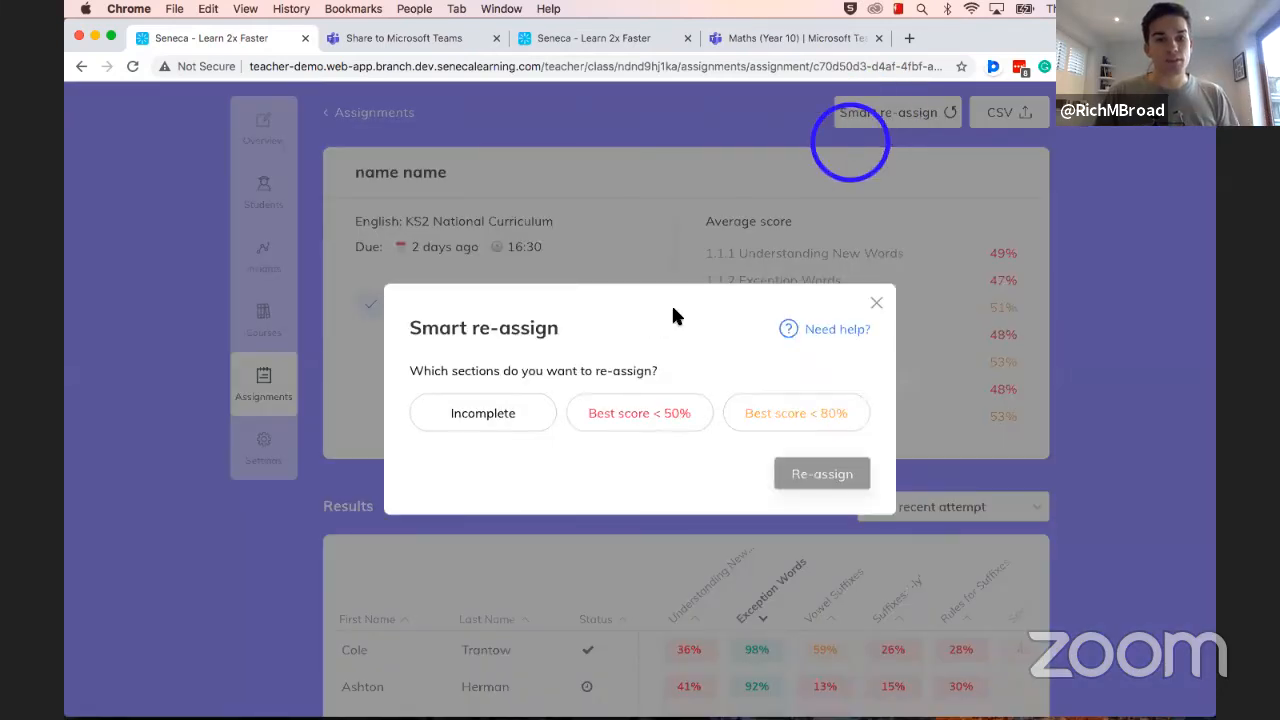
{"action": "left_click", "coordinate": [483, 438]}
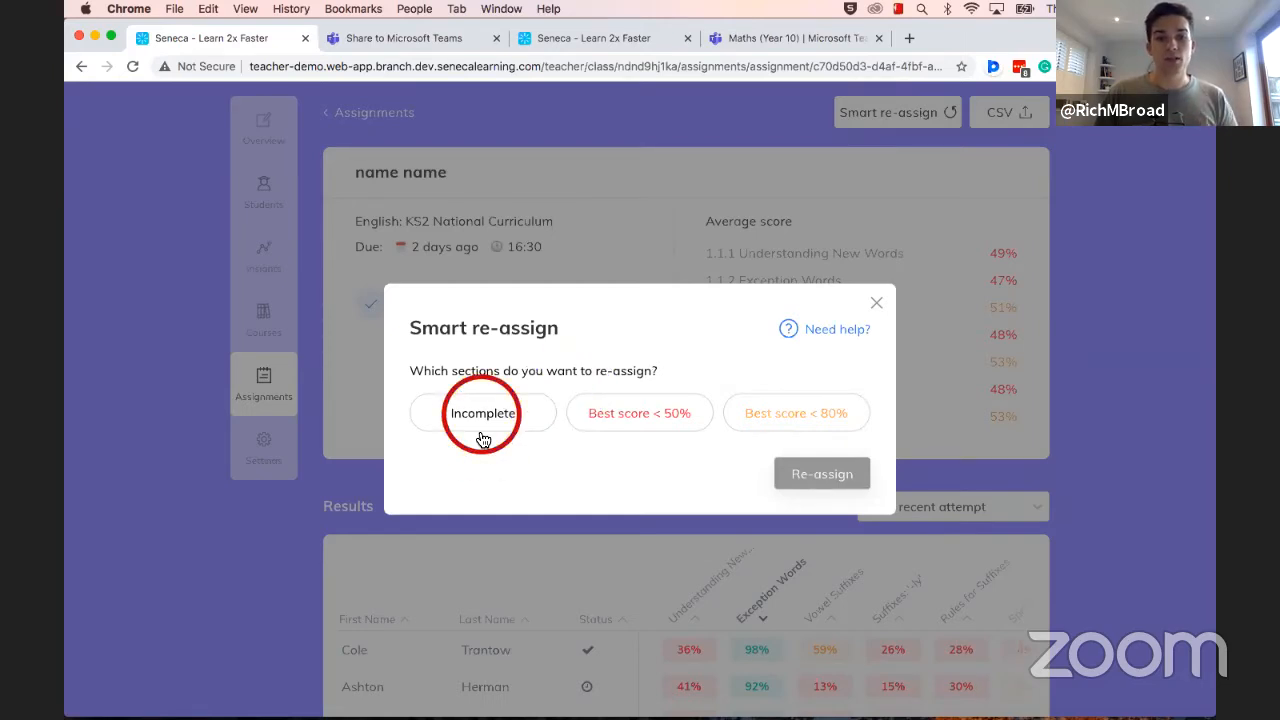
{"action": "left_click", "coordinate": [645, 415]}
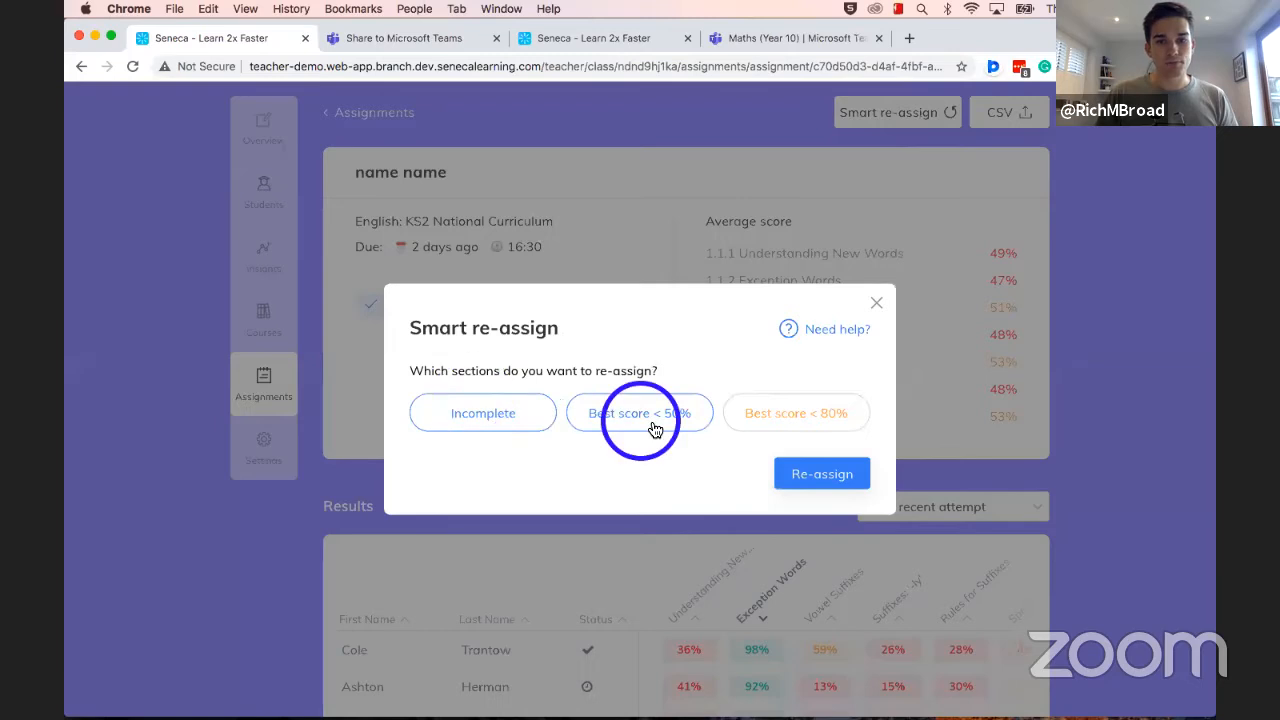
{"action": "left_click", "coordinate": [822, 476]}
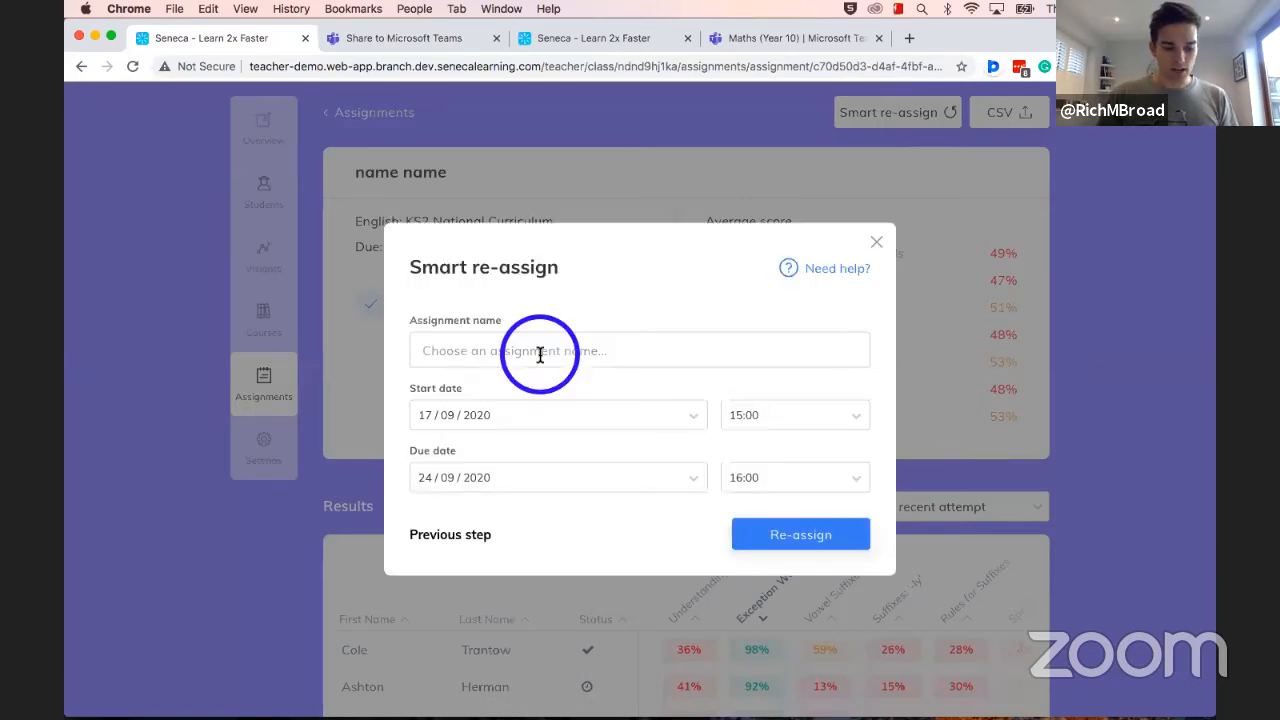
Step: Name the new assignment "reassign name", re-assign it with the preset dates, and dismiss the link-sharing options
{"action": "left_click", "coordinate": [540, 352]}
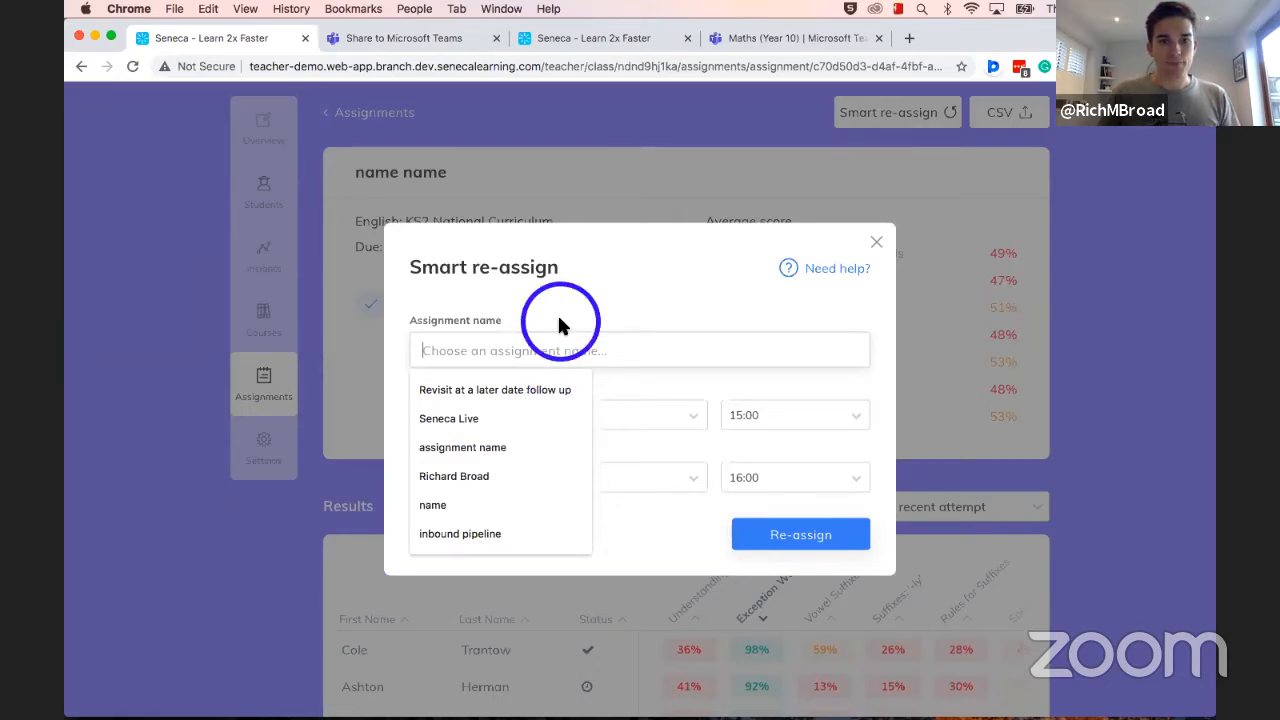
{"action": "type", "text": "reassign name"}
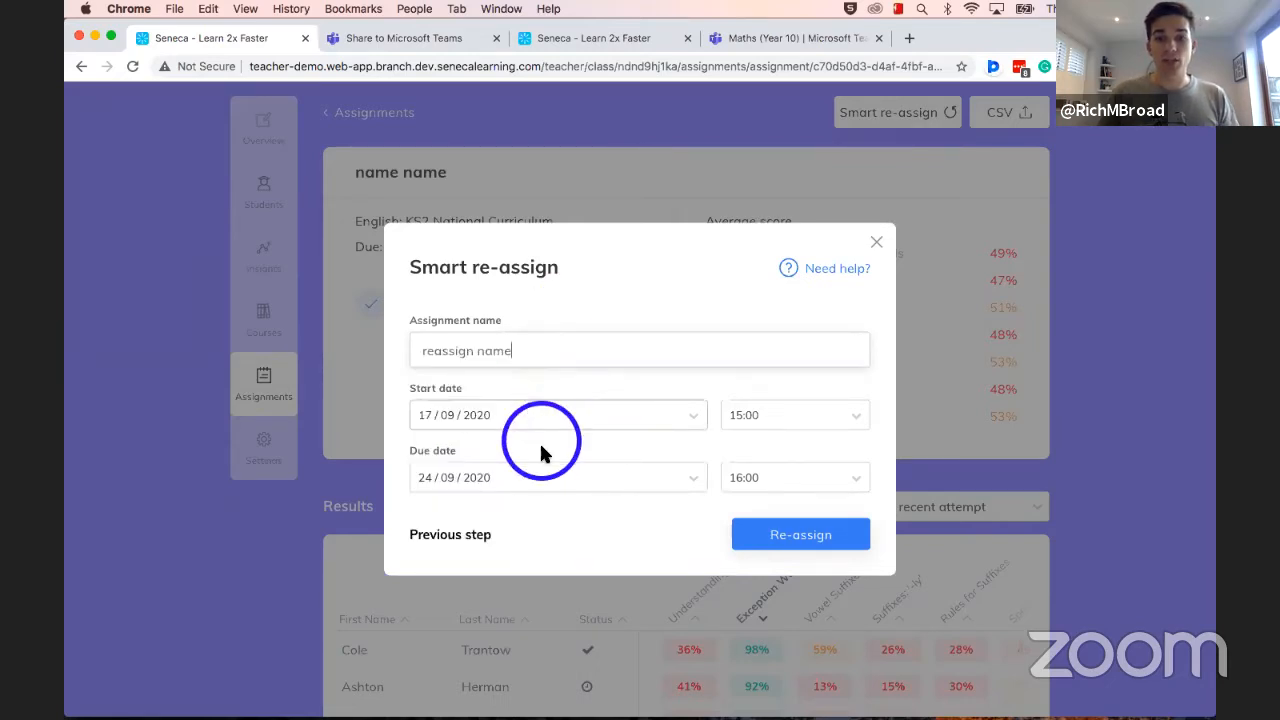
{"action": "left_click", "coordinate": [800, 539]}
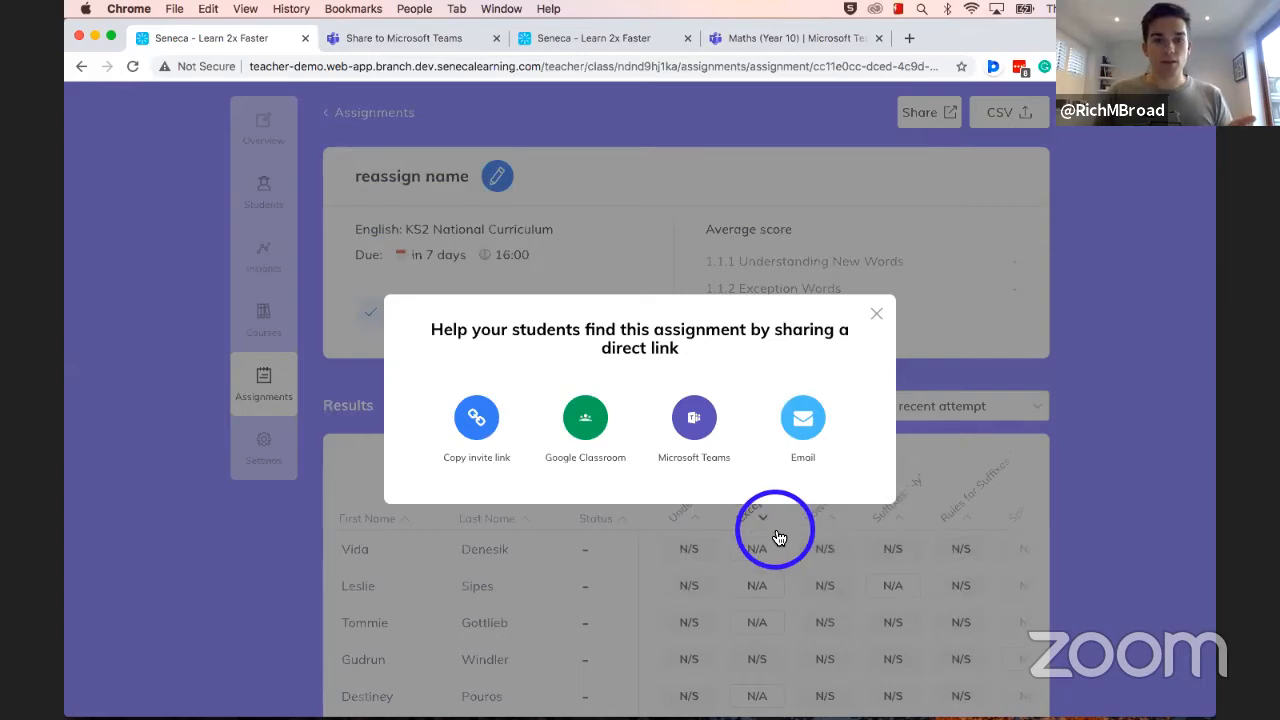
{"action": "left_click", "coordinate": [876, 316]}
Step: Examine the re-assigned assignment's results table to see which topics apply to each student
{"action": "scroll", "coordinate": [897, 420], "scroll_direction": "down", "scroll_amount": 5}
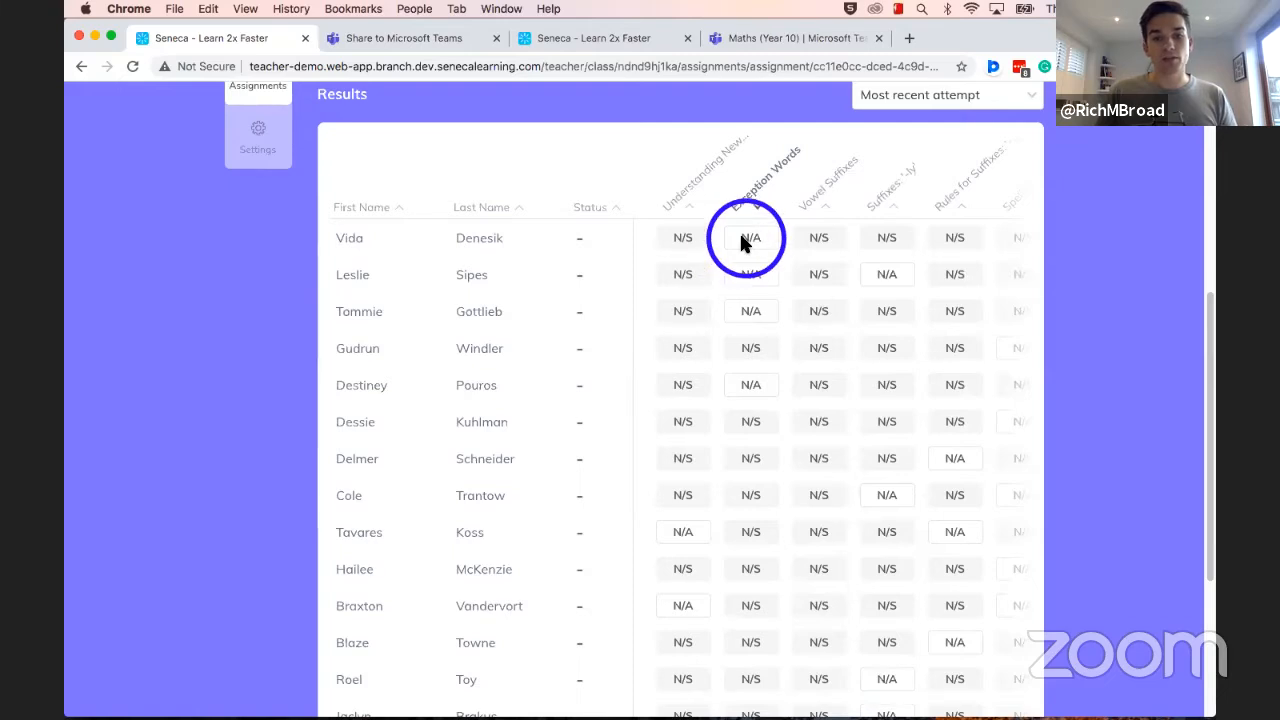
{"action": "scroll", "coordinate": [749, 354], "scroll_direction": "down", "scroll_amount": 3}
{"action": "scroll", "coordinate": [751, 360], "scroll_direction": "up", "scroll_amount": 4}
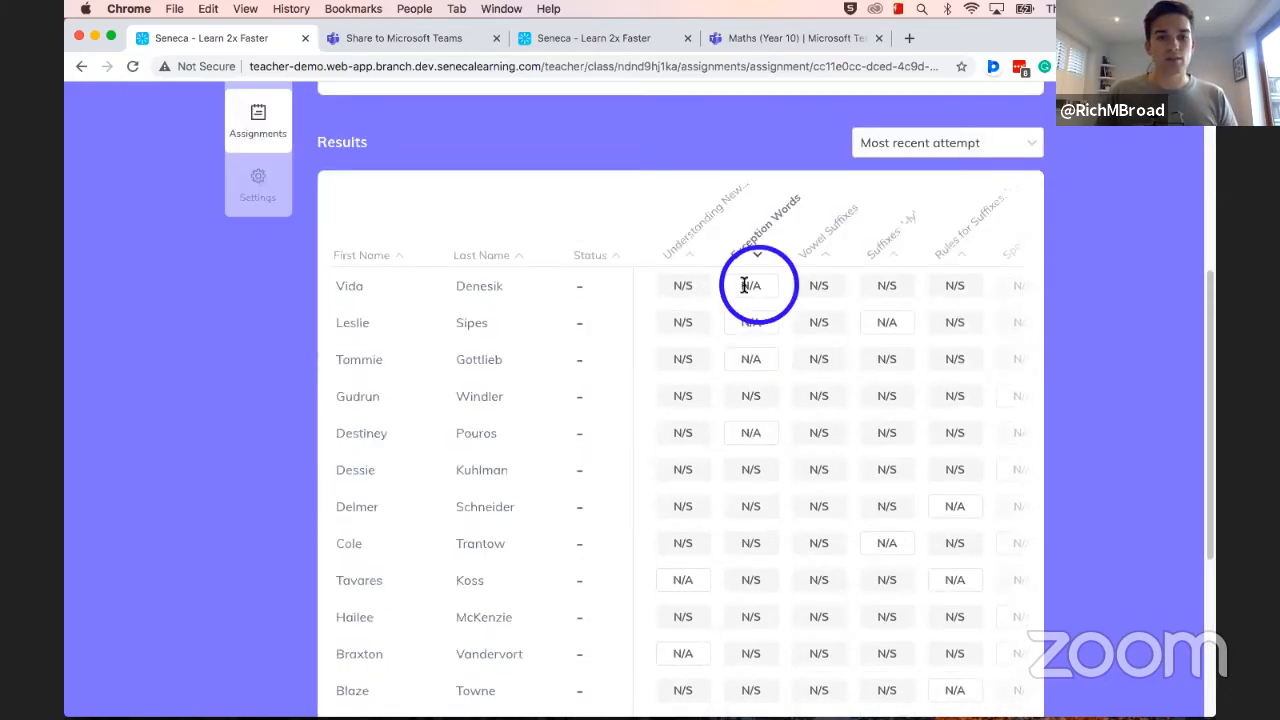
{"action": "scroll", "coordinate": [744, 286], "scroll_direction": "down", "scroll_amount": 3}
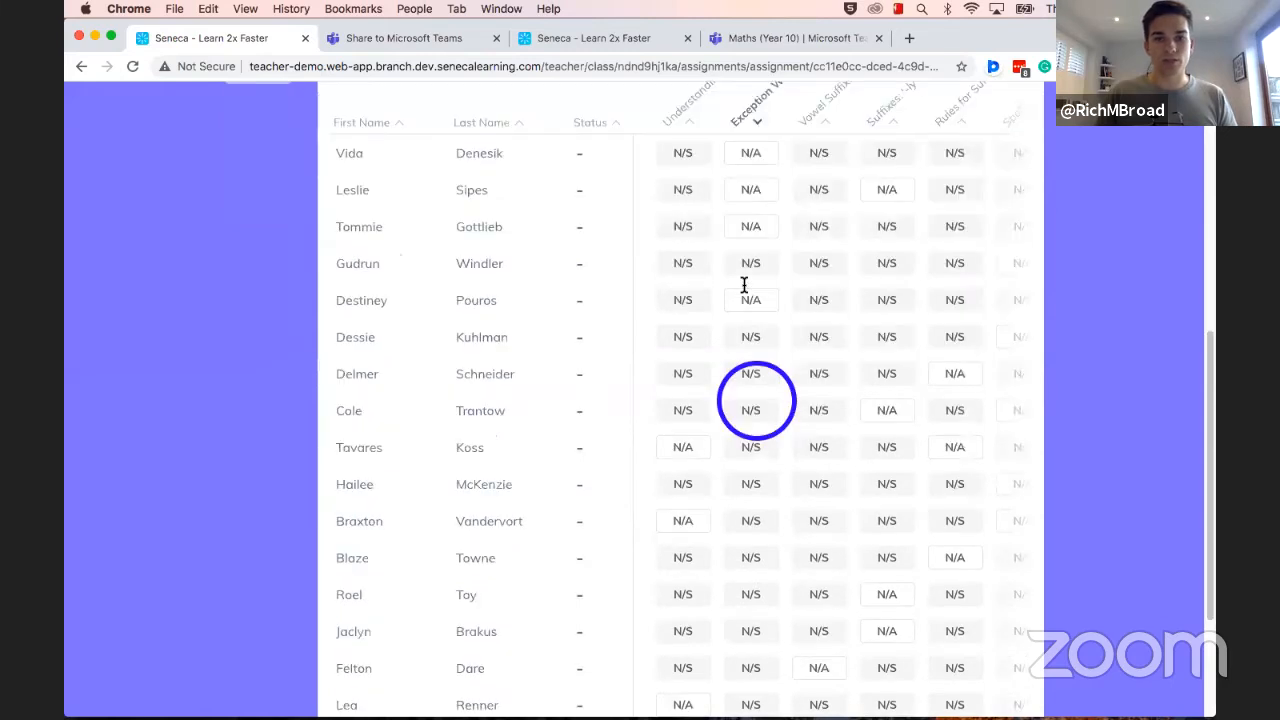
{"action": "scroll", "coordinate": [744, 286], "scroll_direction": "up", "scroll_amount": 2}
{"action": "scroll", "coordinate": [753, 400], "scroll_direction": "down", "scroll_amount": 4}
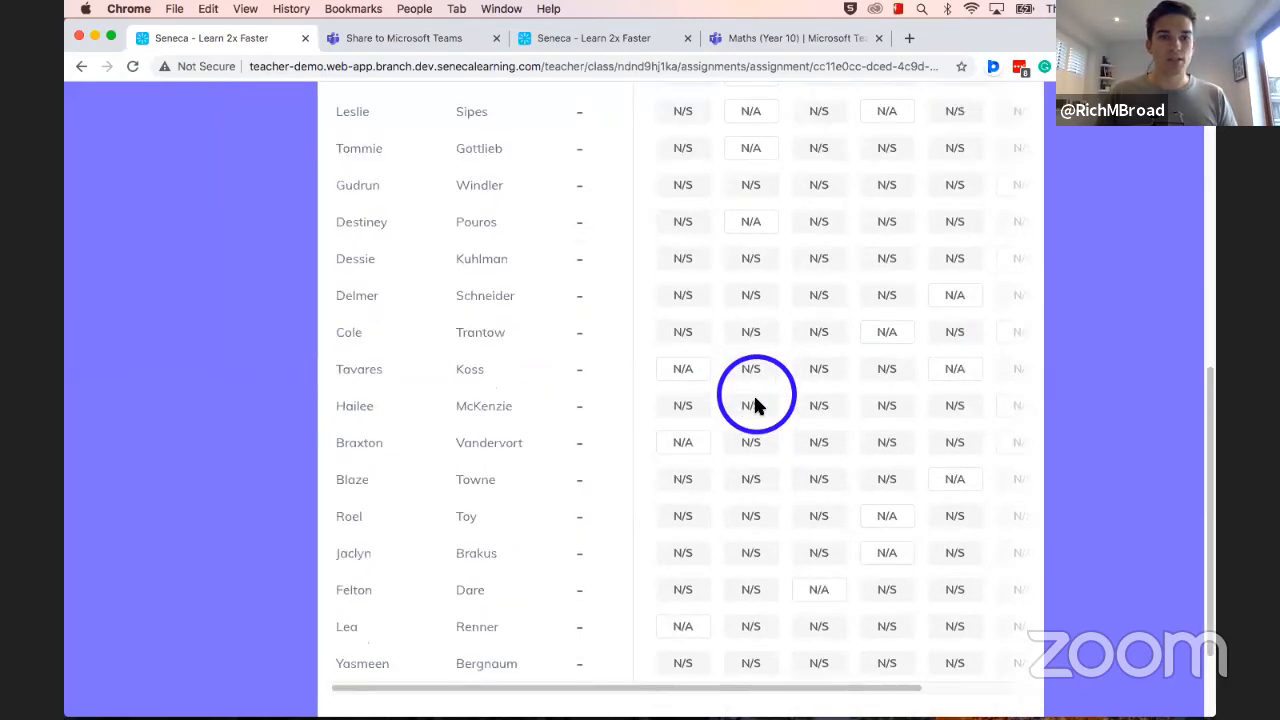
{"action": "scroll", "coordinate": [755, 401], "scroll_direction": "up", "scroll_amount": 2}
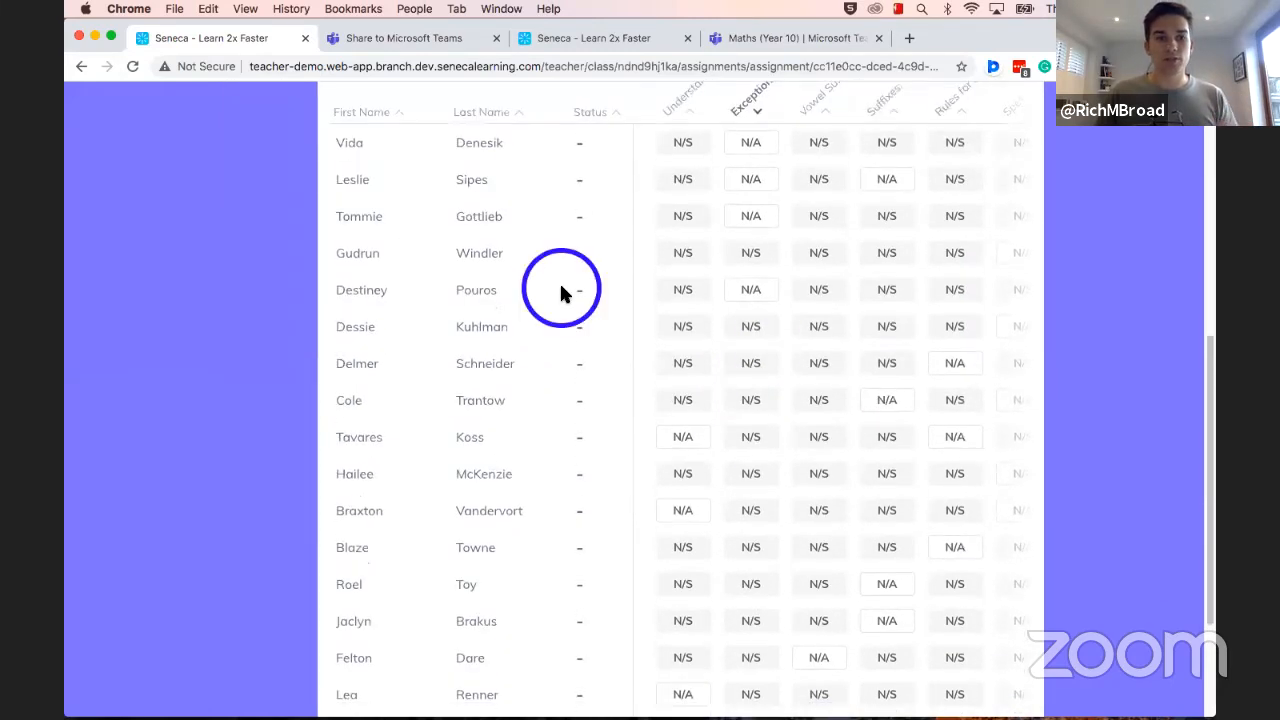
{"action": "scroll", "coordinate": [561, 290], "scroll_direction": "down", "scroll_amount": 1}
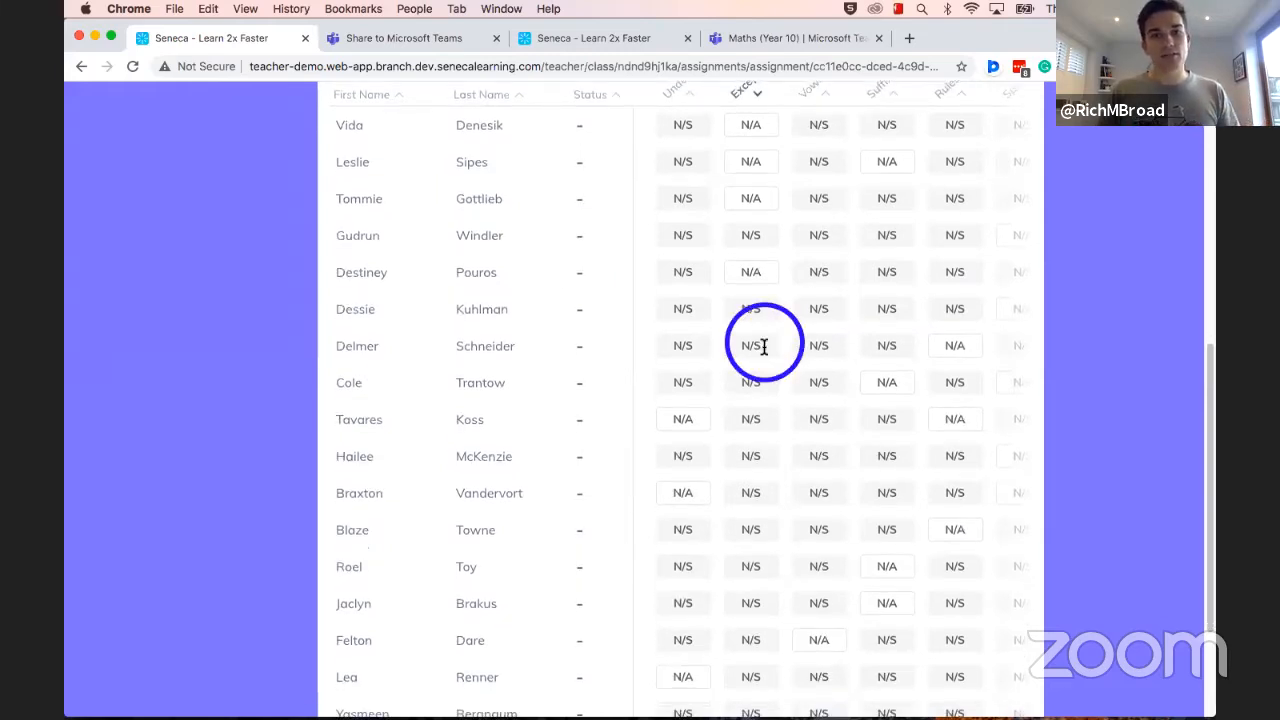
{"action": "scroll", "coordinate": [763, 346], "scroll_direction": "up", "scroll_amount": 3}
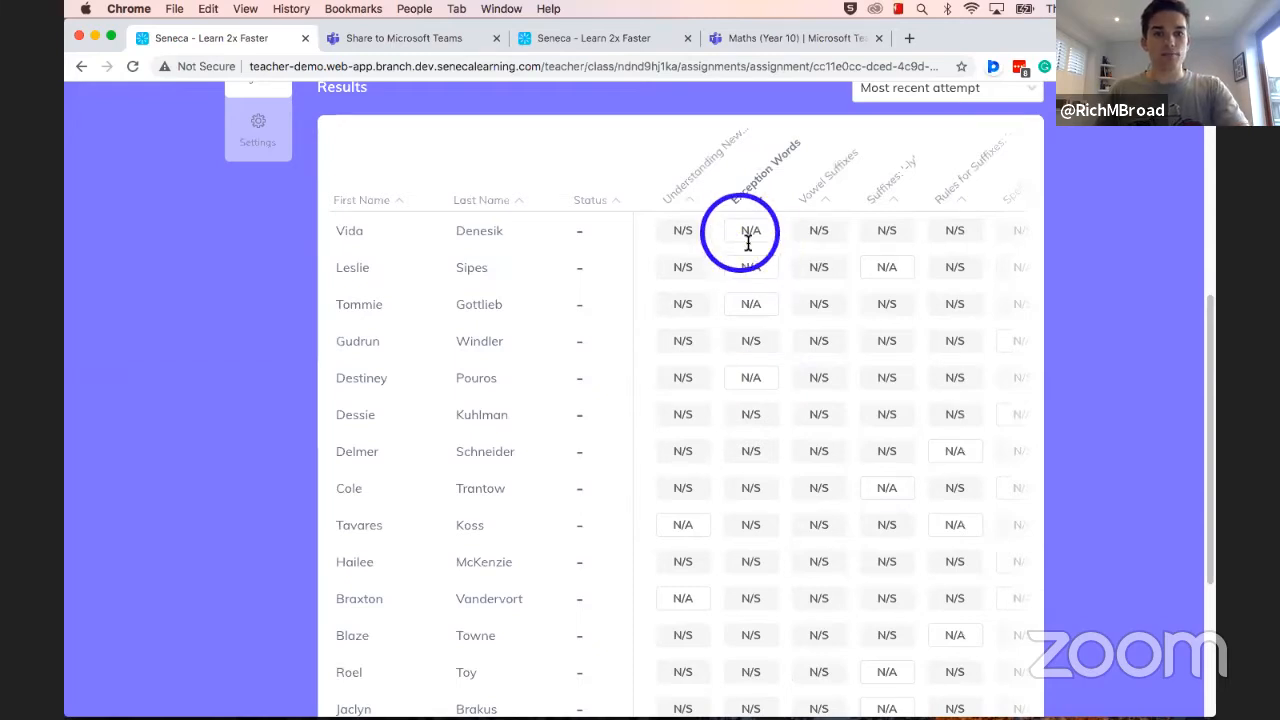
{"action": "scroll", "coordinate": [737, 228], "scroll_direction": "right", "scroll_amount": 2}
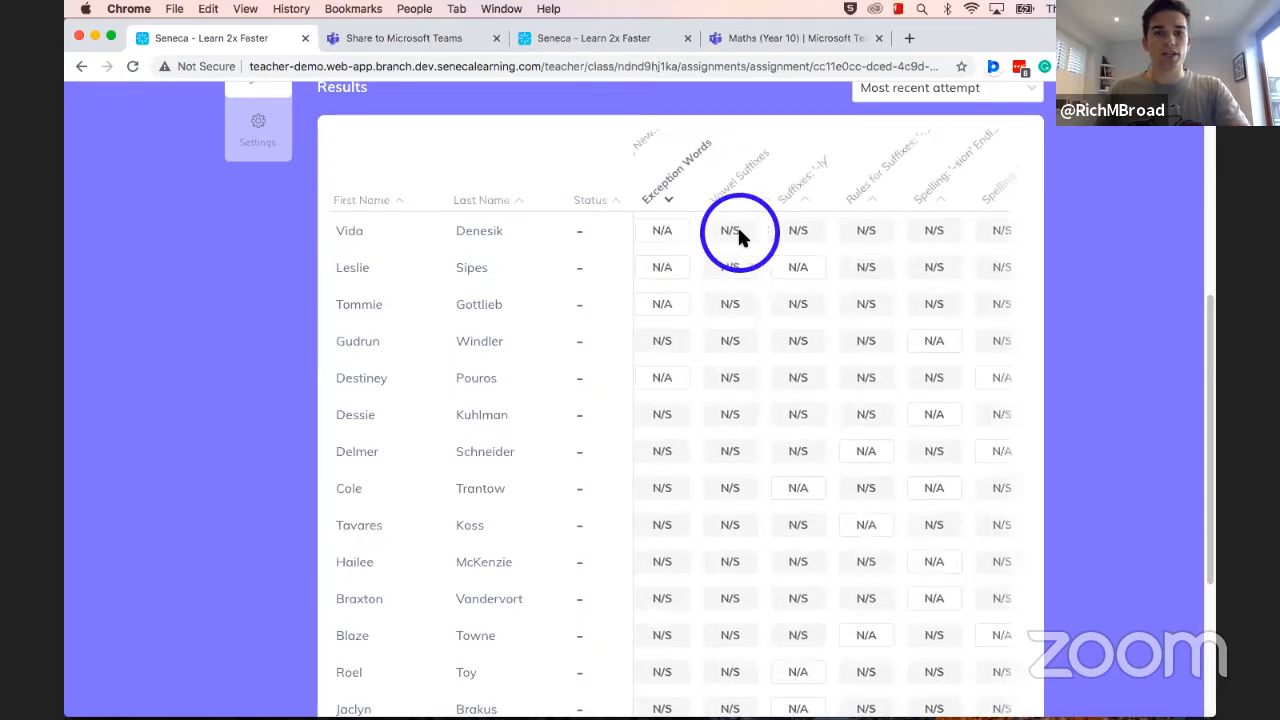
Step: Review the first topic columns and the remaining student rows of the re-assigned assignment's results
{"action": "scroll", "coordinate": [740, 232], "scroll_direction": "left", "scroll_amount": 2}
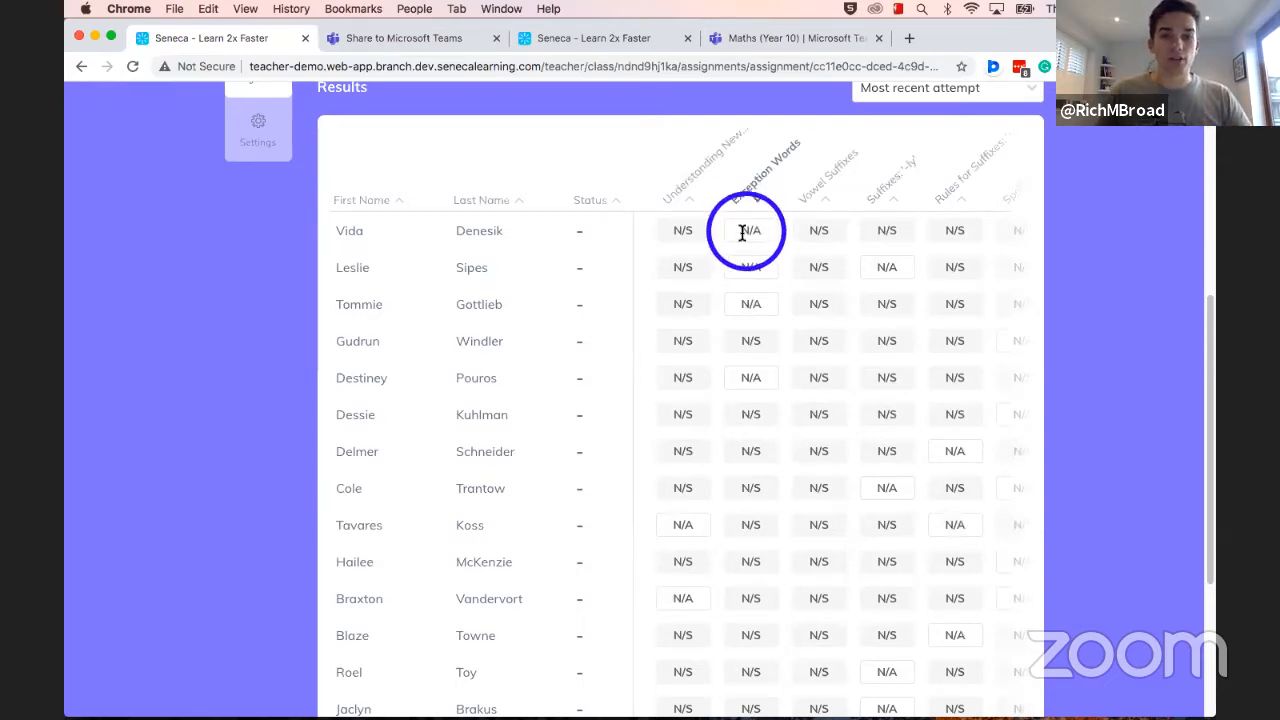
{"action": "scroll", "coordinate": [761, 363], "scroll_direction": "down", "scroll_amount": 3}
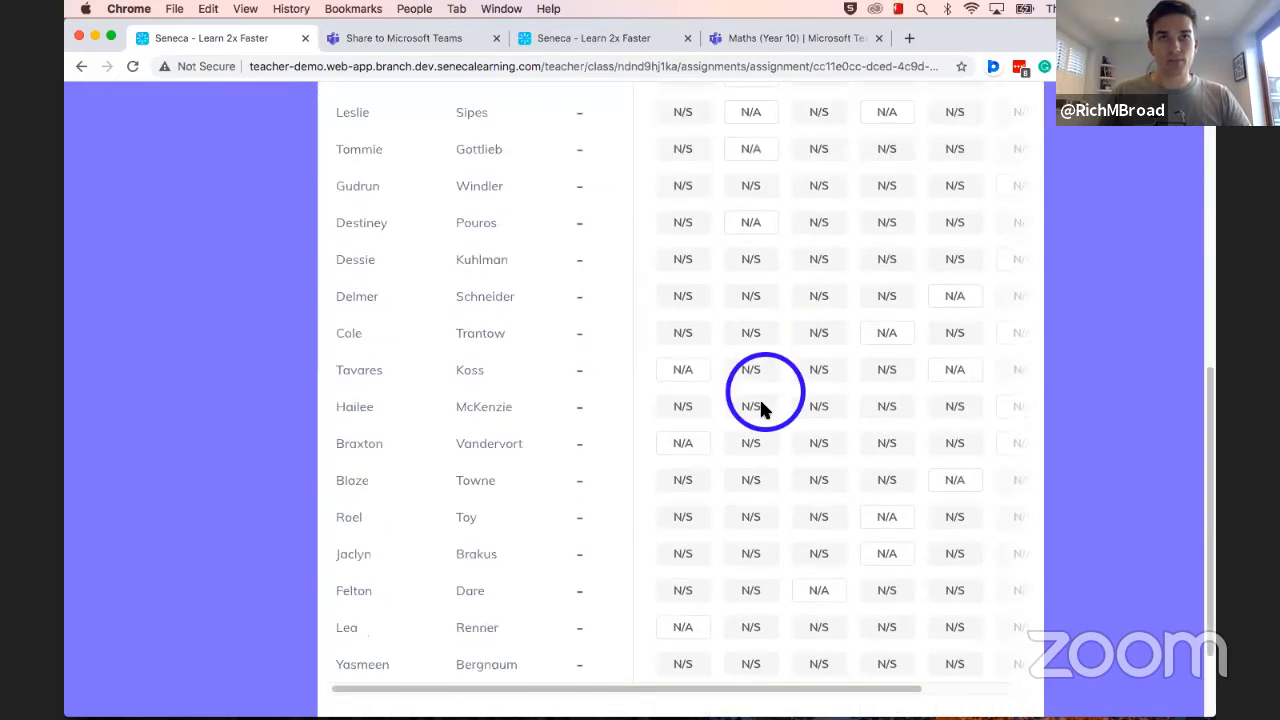
{"action": "scroll", "coordinate": [761, 409], "scroll_direction": "up", "scroll_amount": 3}
{"action": "scroll", "coordinate": [761, 409], "scroll_direction": "up", "scroll_amount": 5}
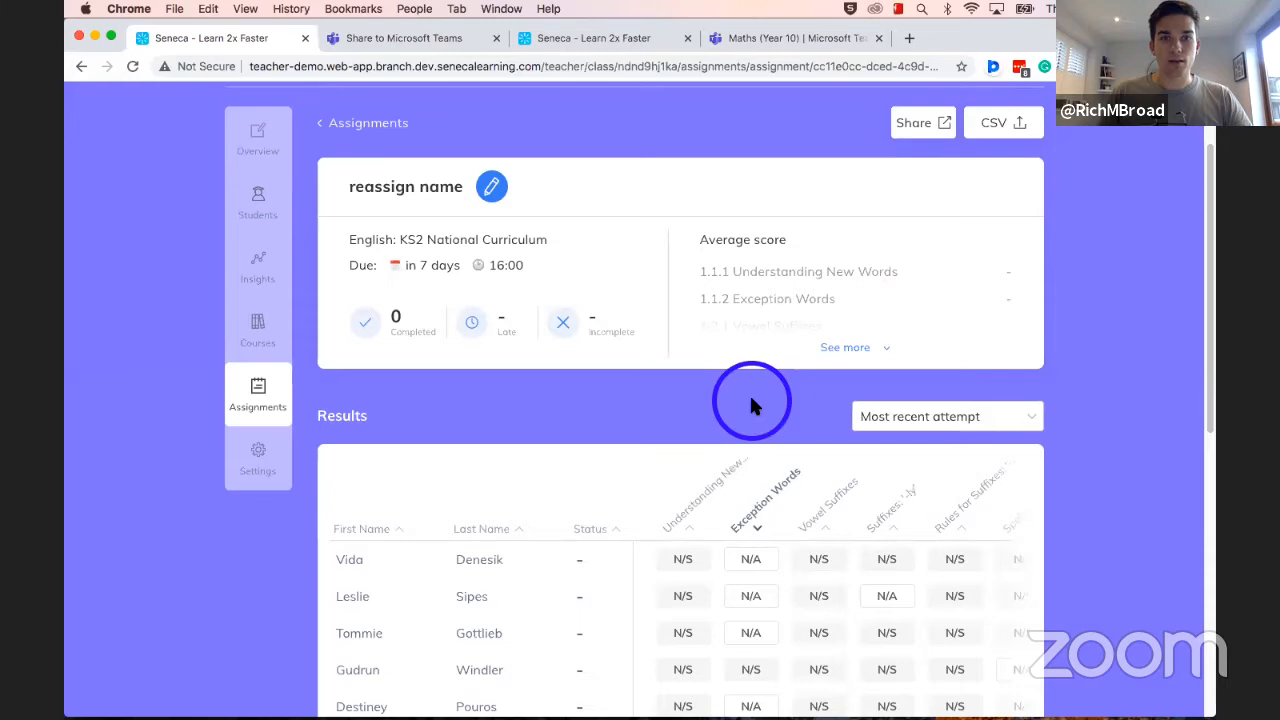
Step: Open the "reassign name" assignment for editing and update it with its existing name, start date and due date
{"action": "scroll", "coordinate": [752, 405], "scroll_direction": "up", "scroll_amount": 1}
{"action": "scroll", "coordinate": [753, 406], "scroll_direction": "up", "scroll_amount": 1}
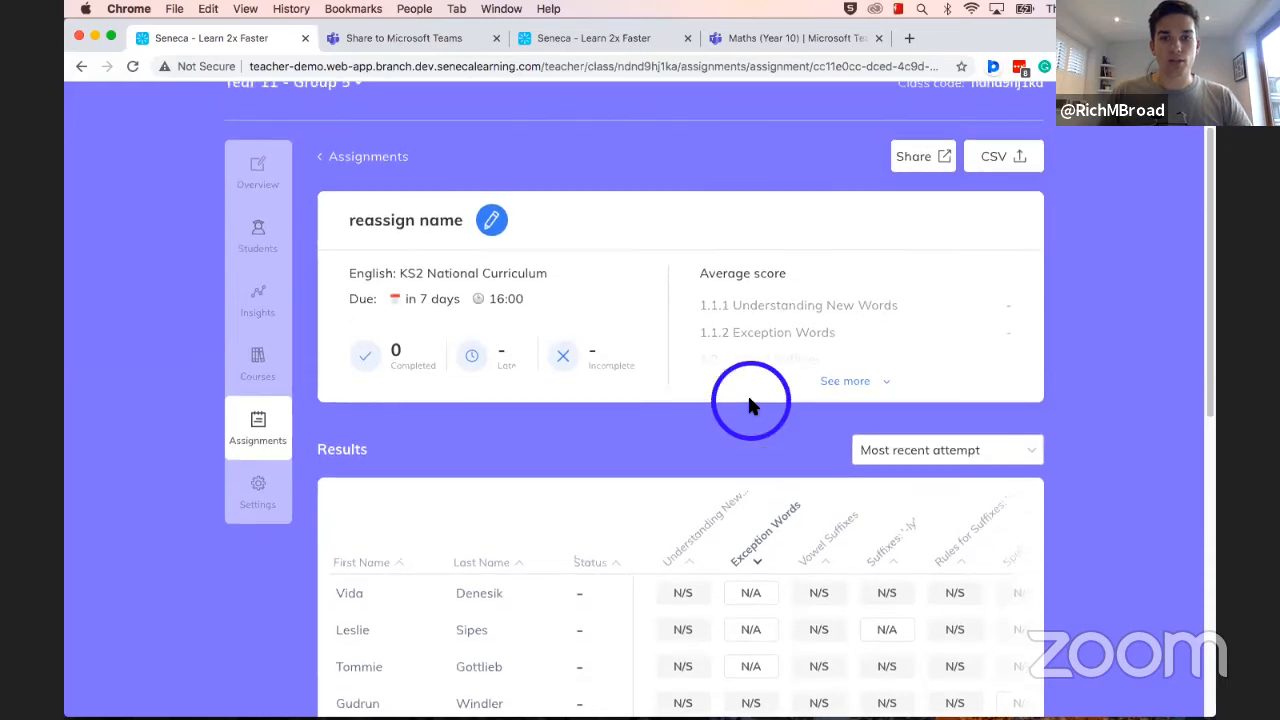
{"action": "scroll", "coordinate": [750, 405], "scroll_direction": "down", "scroll_amount": 1}
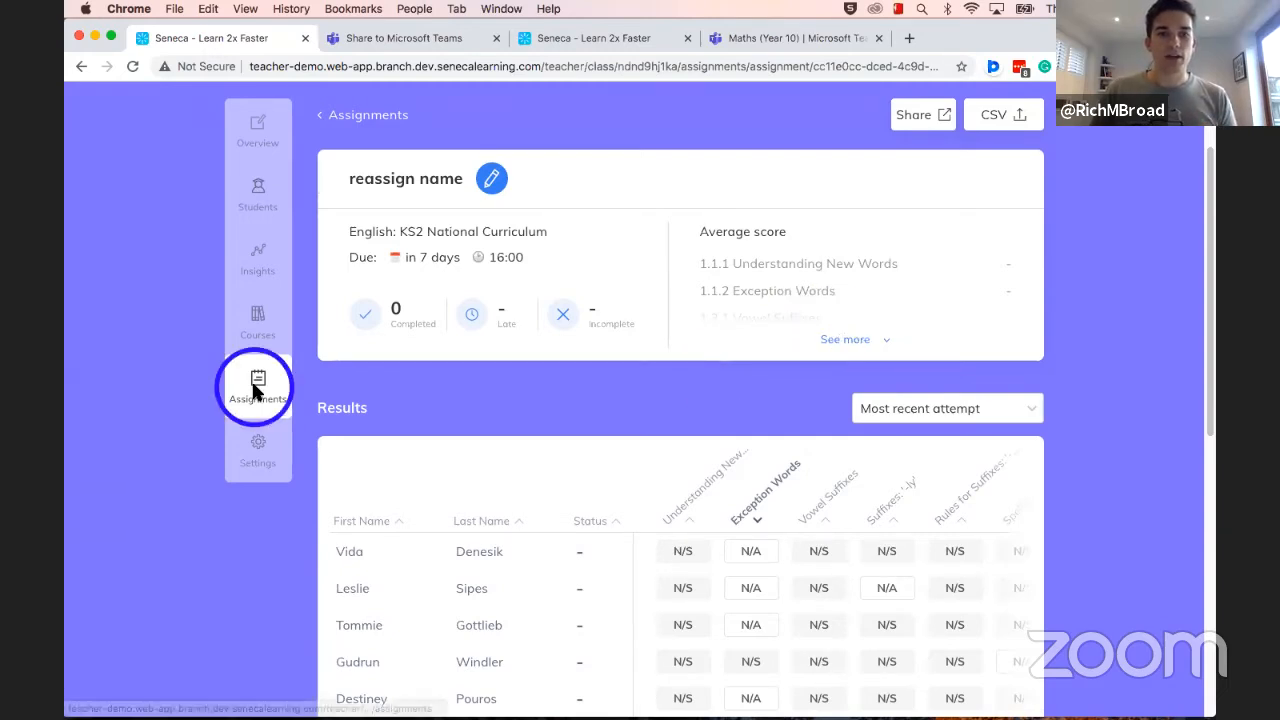
{"action": "left_click", "coordinate": [495, 178]}
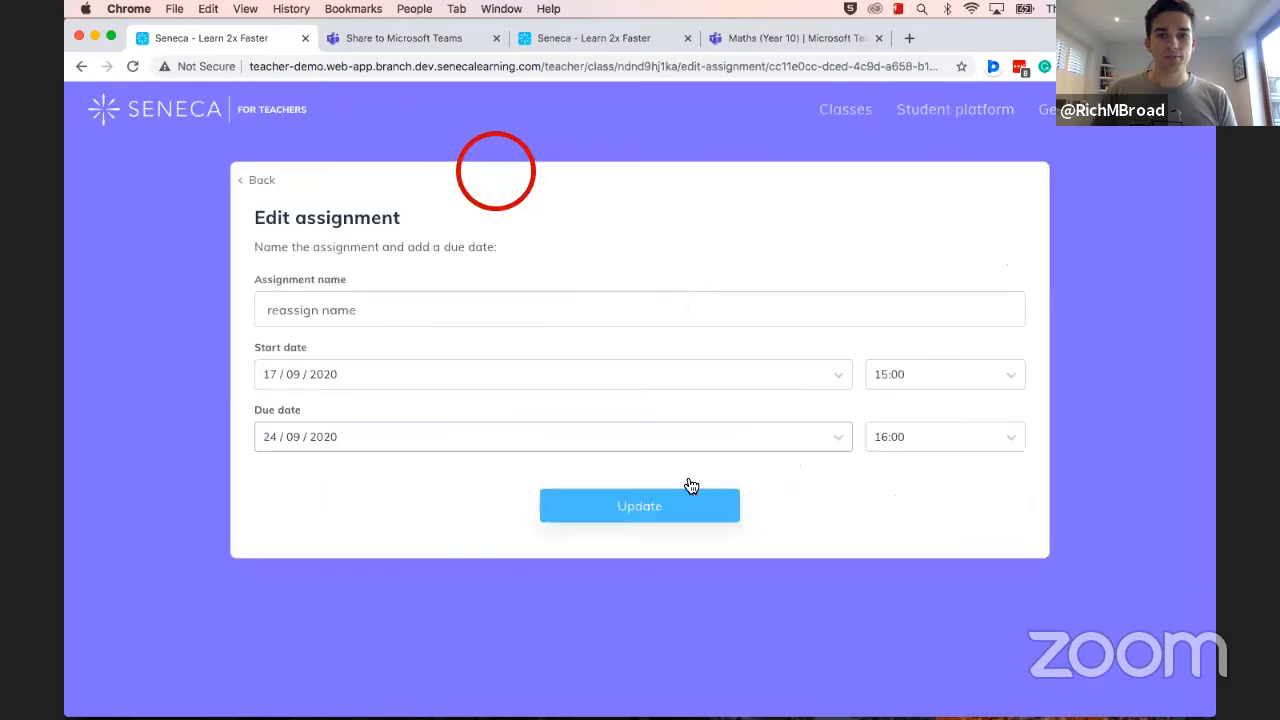
{"action": "left_click", "coordinate": [640, 505]}
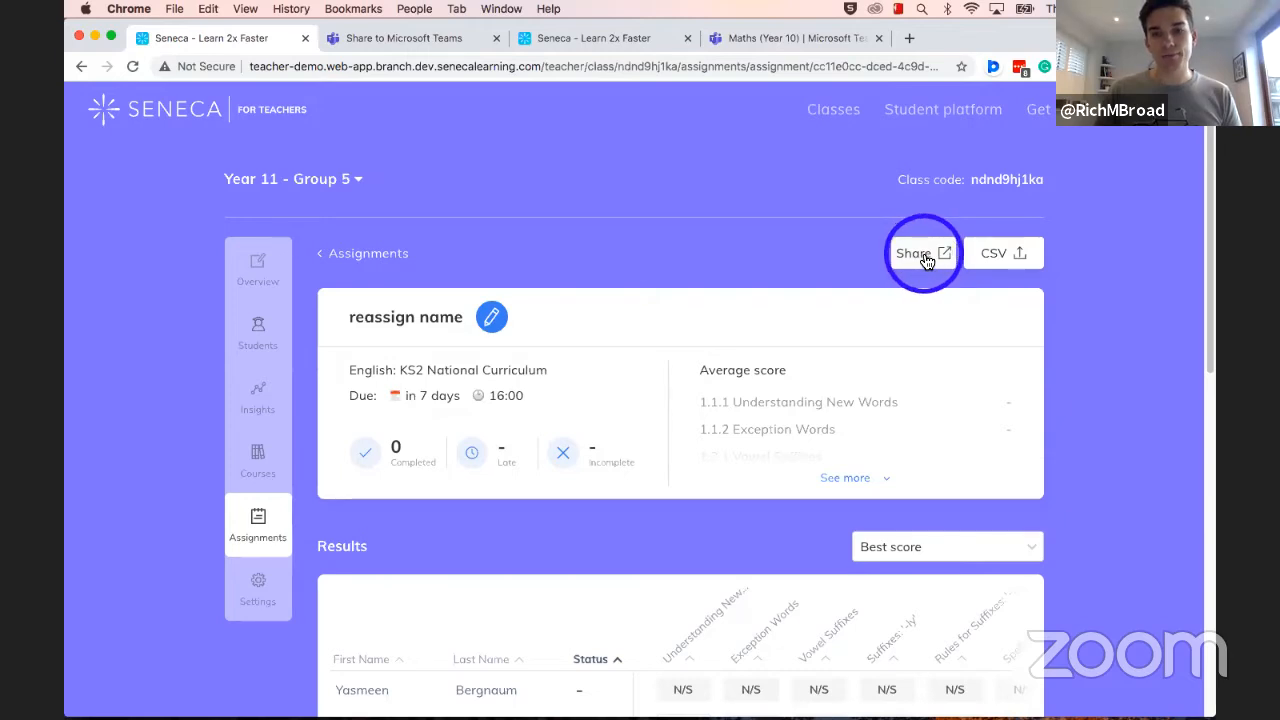
Step: Share the assignment to the Google Classroom class 10En4 using the Create assignment action
{"action": "left_click", "coordinate": [927, 261]}
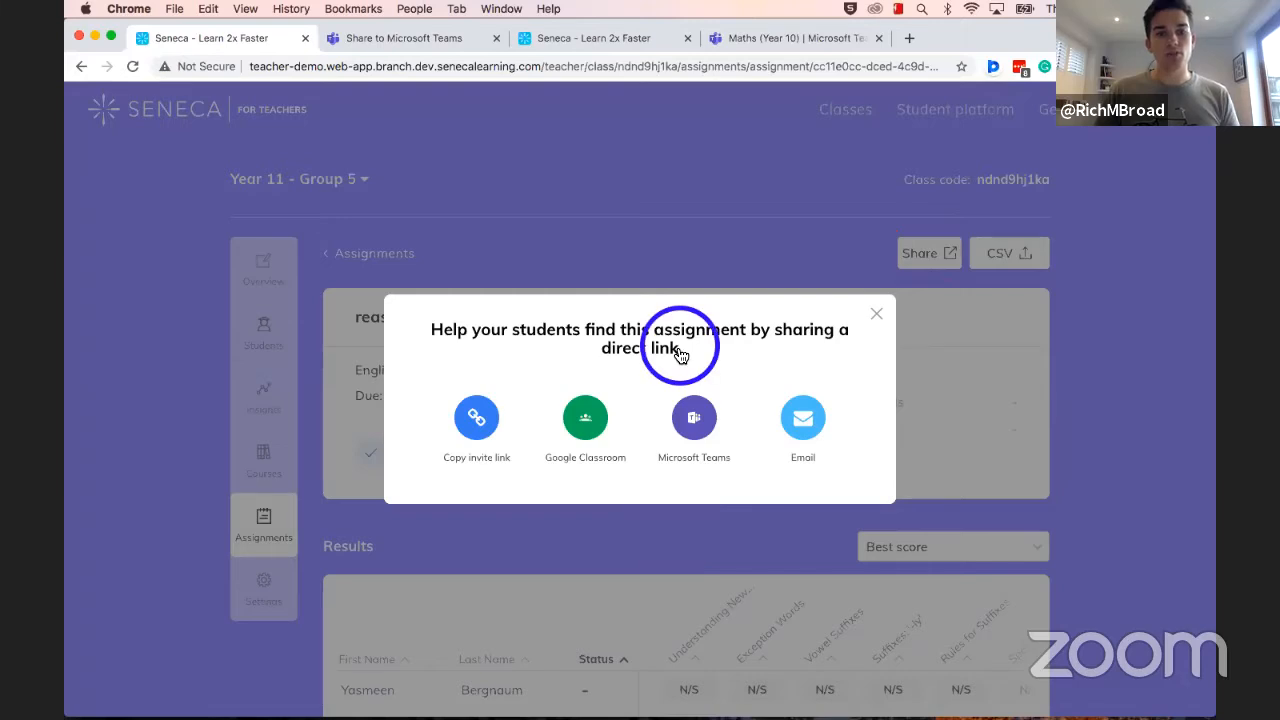
{"action": "left_click", "coordinate": [588, 426]}
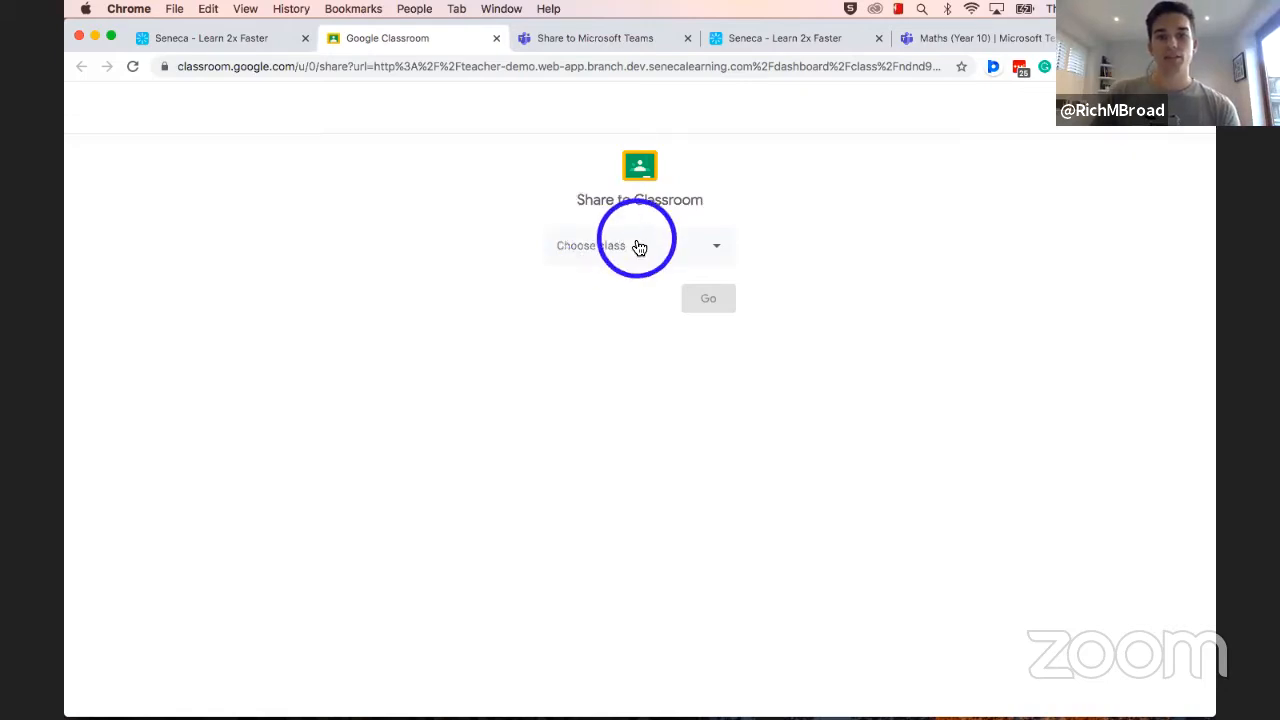
{"action": "left_click", "coordinate": [635, 254]}
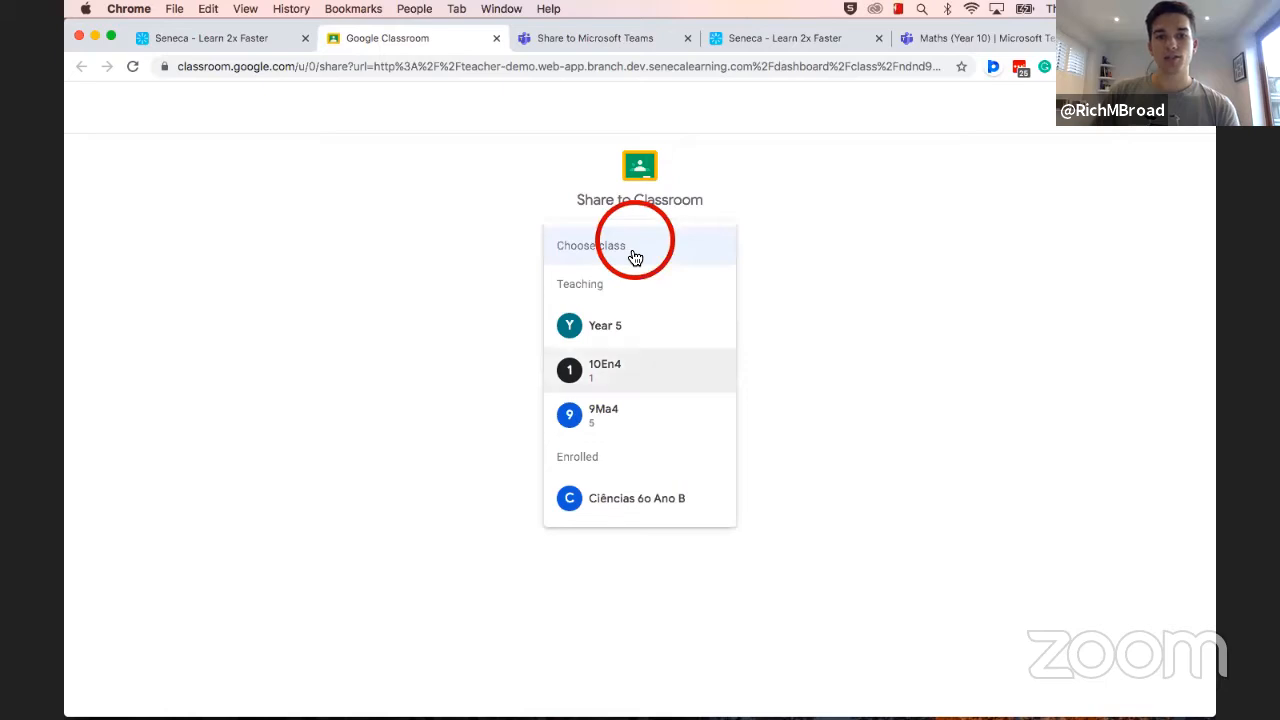
{"action": "left_click", "coordinate": [612, 367]}
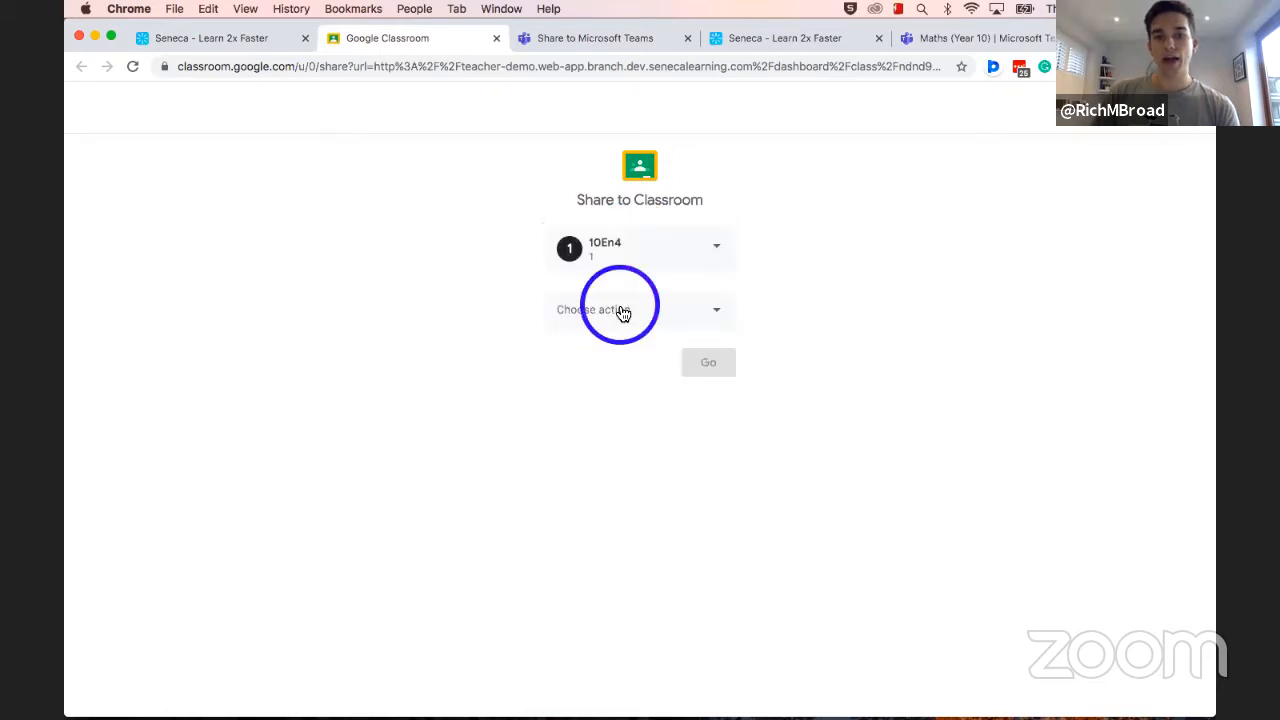
{"action": "left_click", "coordinate": [621, 311]}
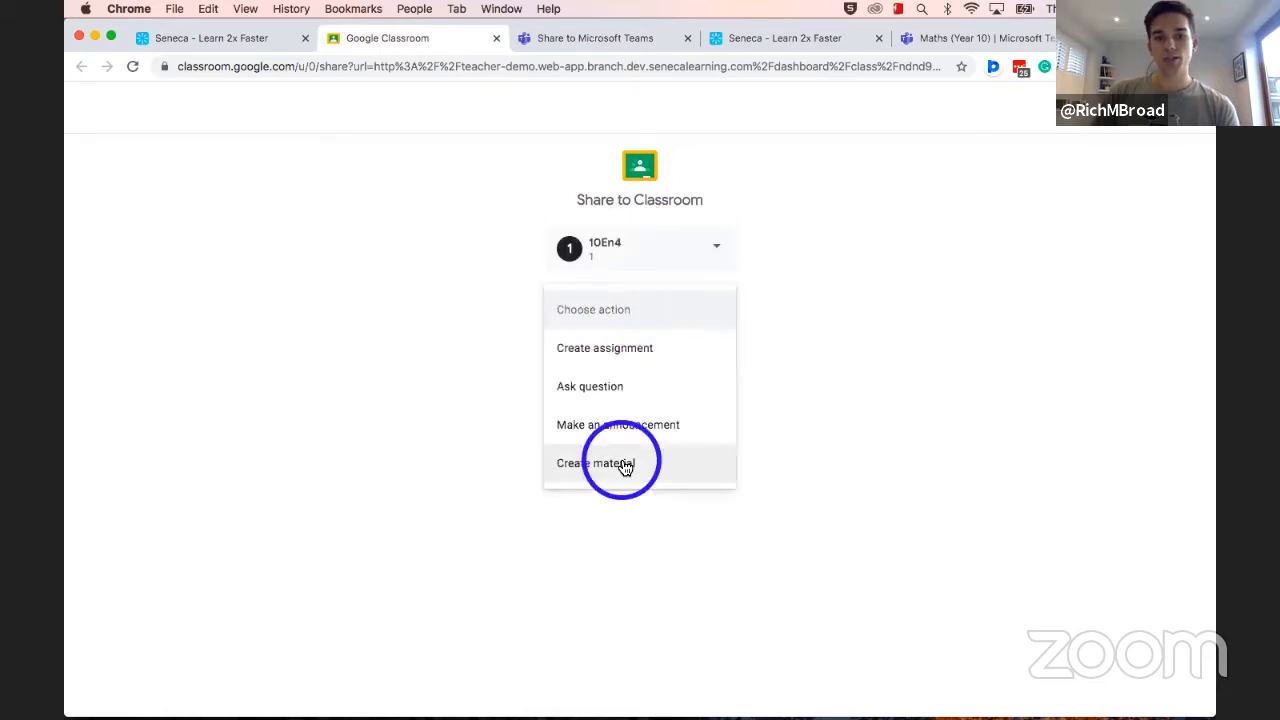
{"action": "left_click", "coordinate": [595, 354]}
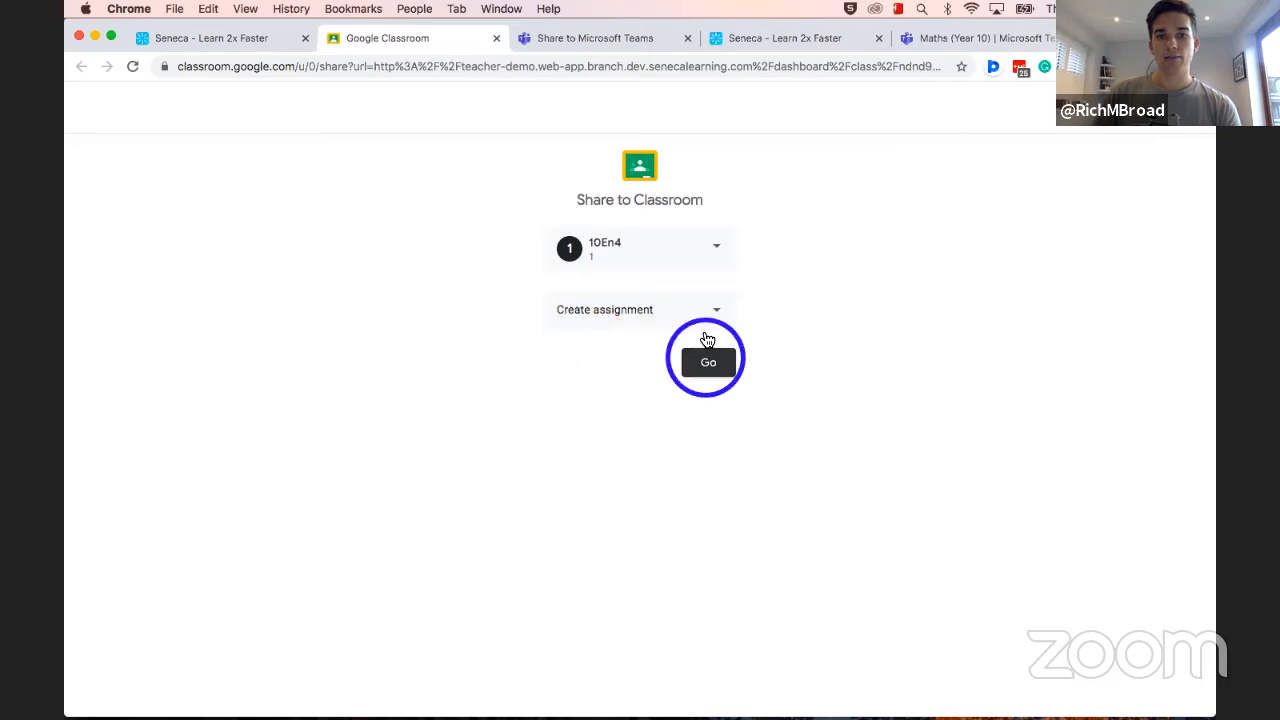
{"action": "left_click", "coordinate": [708, 362]}
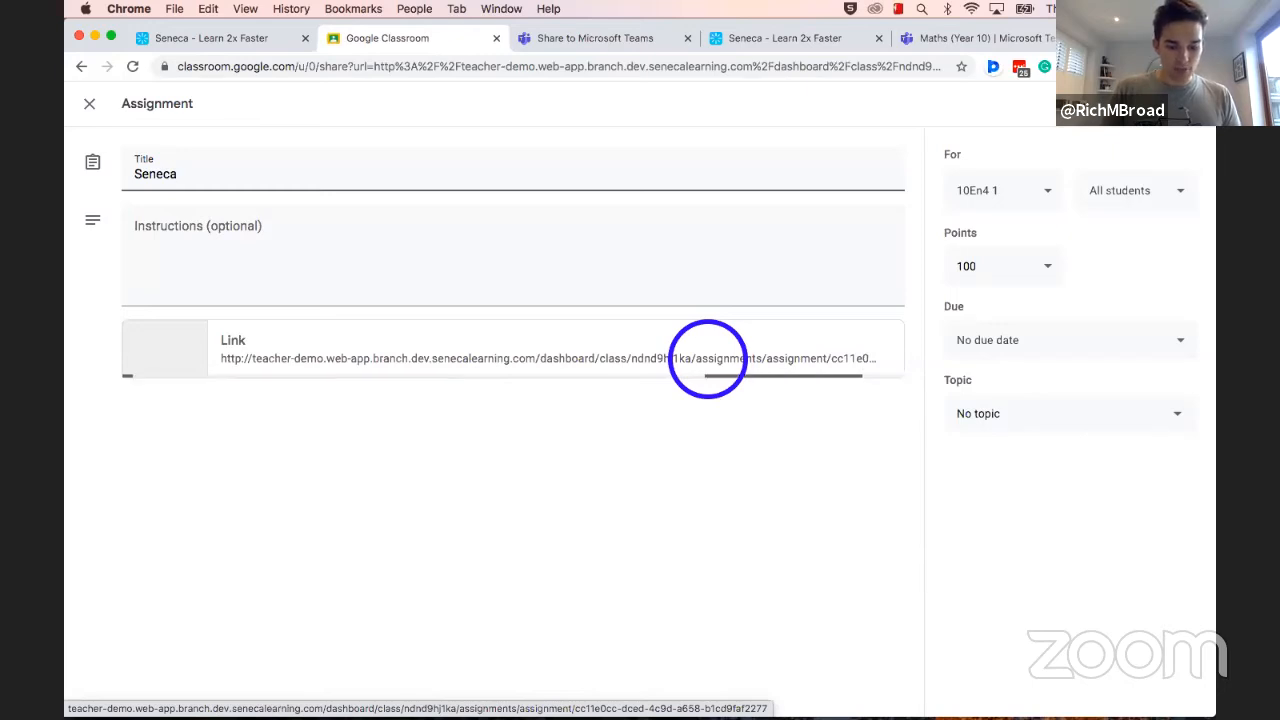
Step: Title the Classroom assignment "Seneca Assignment" and enter the instructions "Click the link to access the assignment"
{"action": "type", "text": "Assignment"}
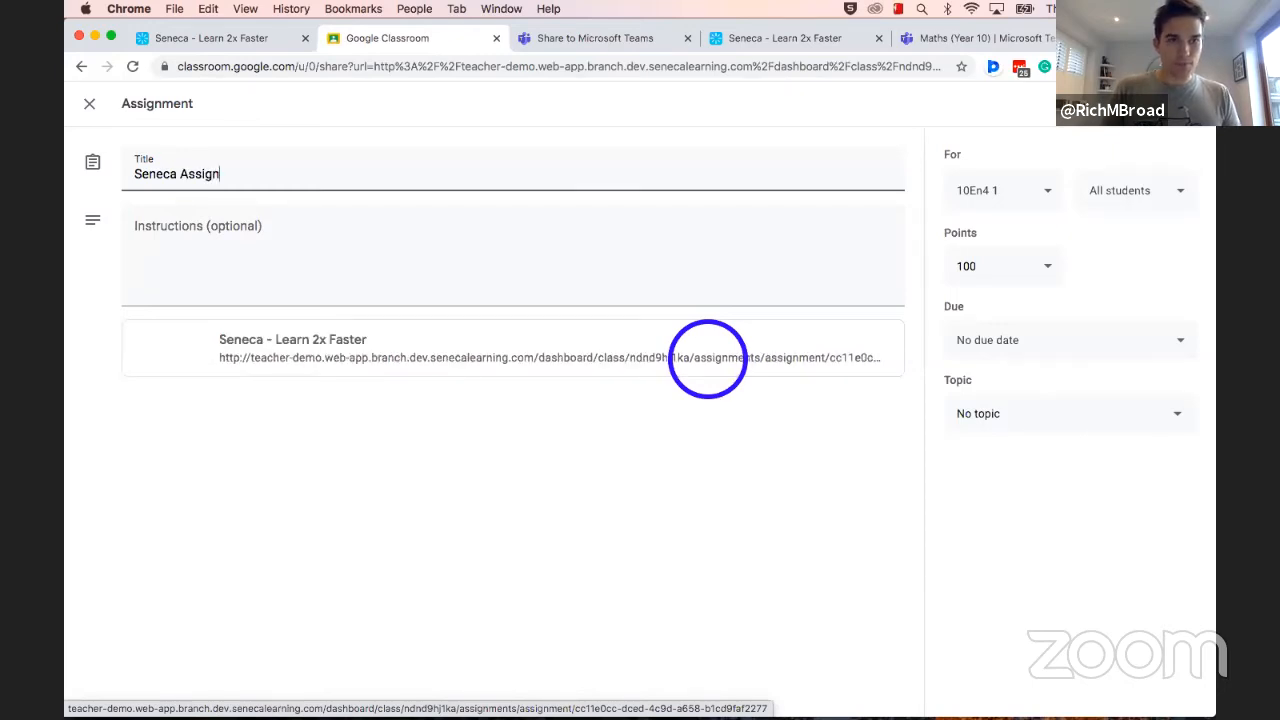
{"action": "key", "text": "Tab"}
{"action": "type", "text": "Click the"}
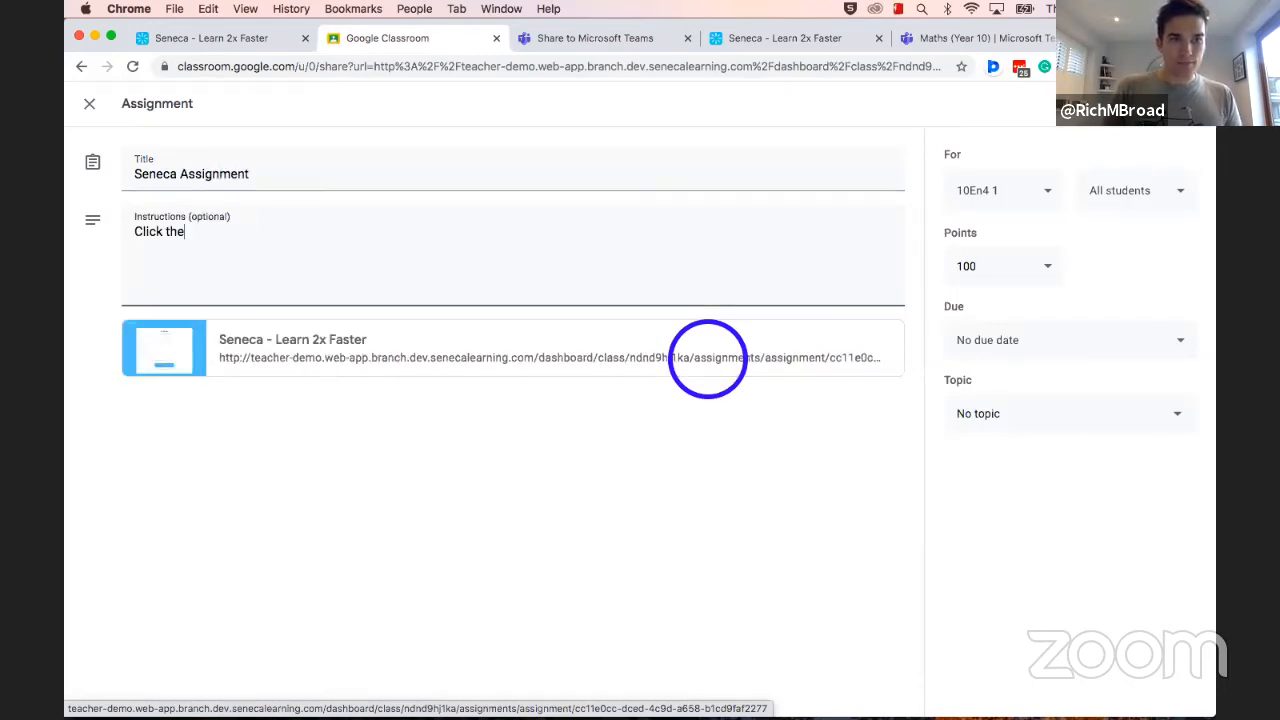
{"action": "type", "text": " link to a"}
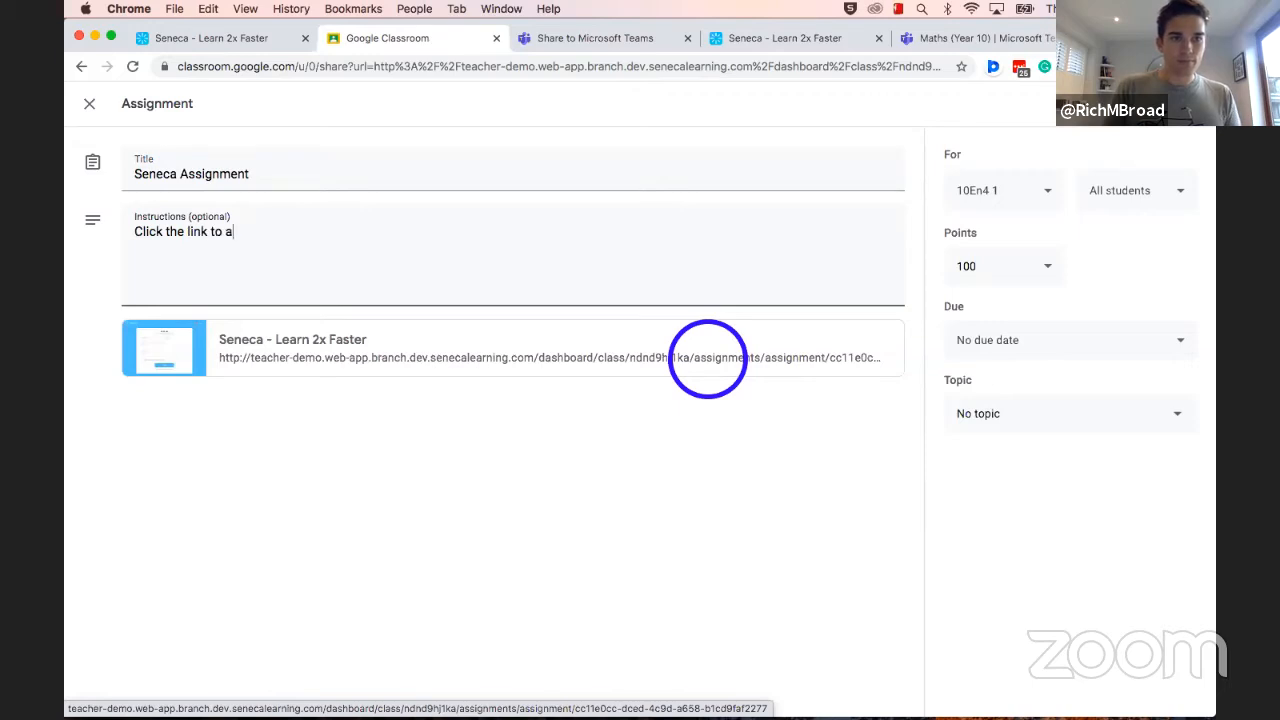
{"action": "type", "text": "ccess the assignment"}
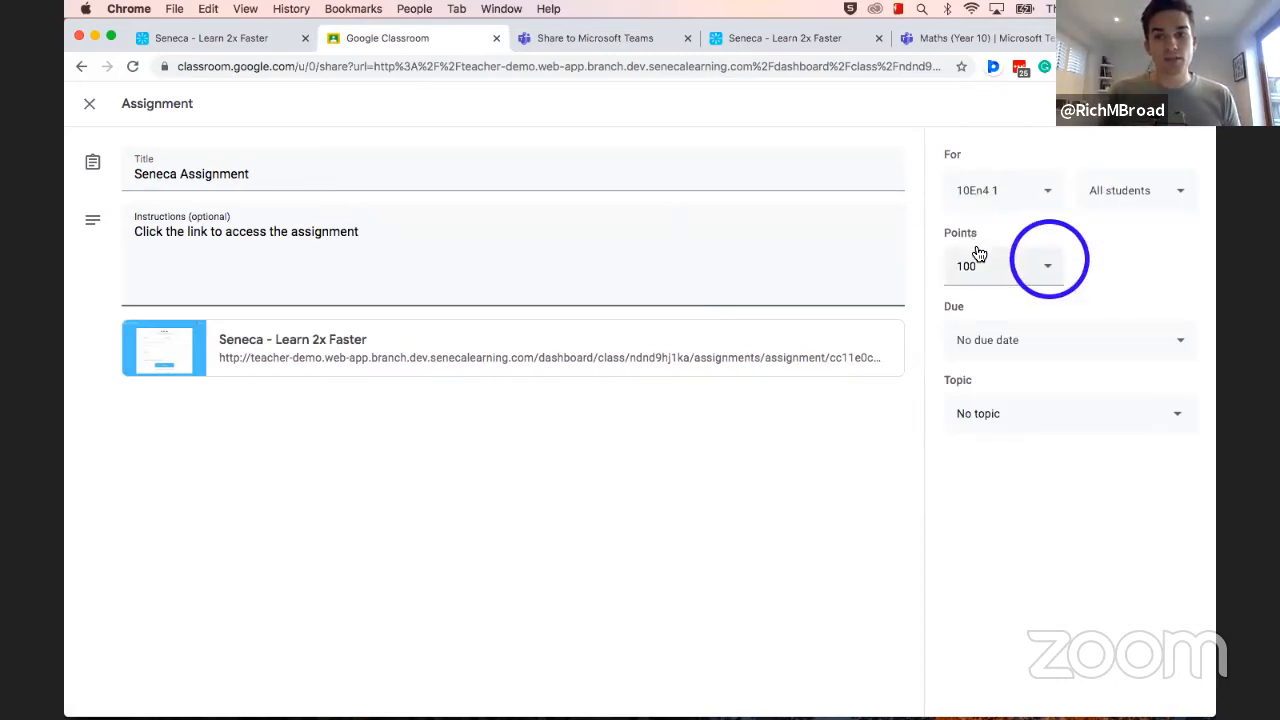
Step: Review the points and topic options of the Classroom assignment, and choose No topic
{"action": "left_click", "coordinate": [1048, 264]}
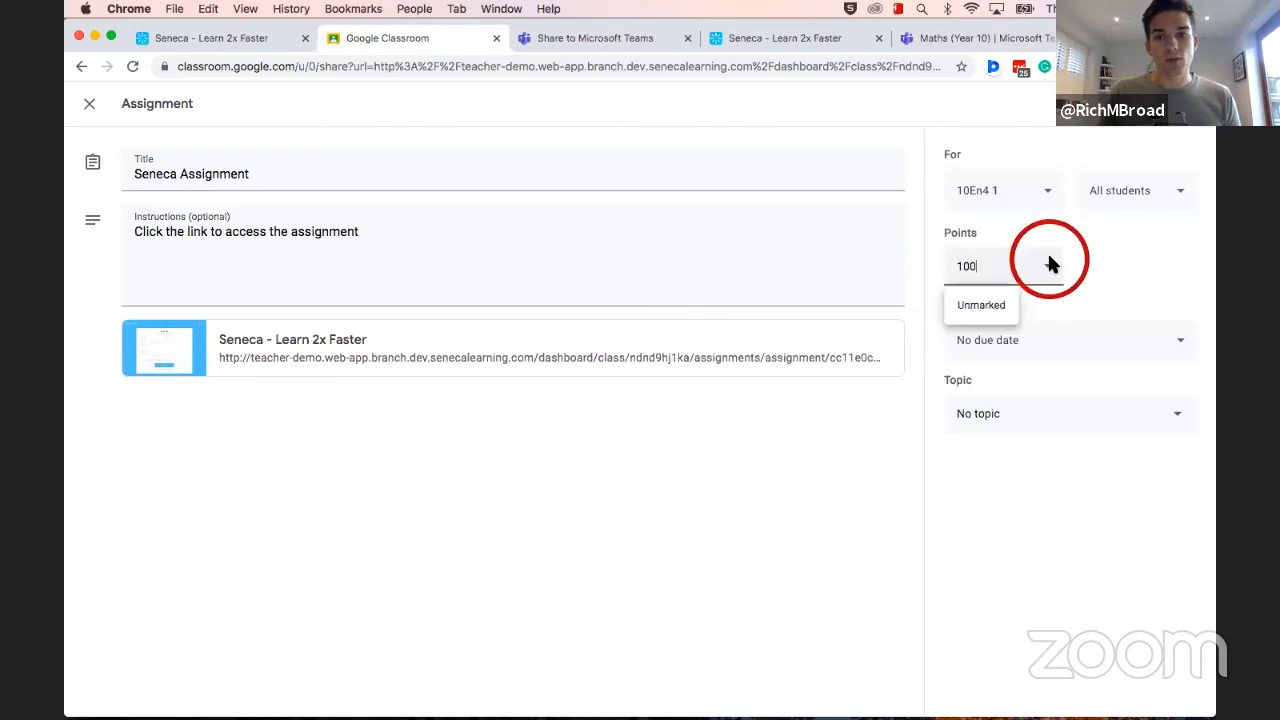
{"action": "left_click", "coordinate": [1108, 292]}
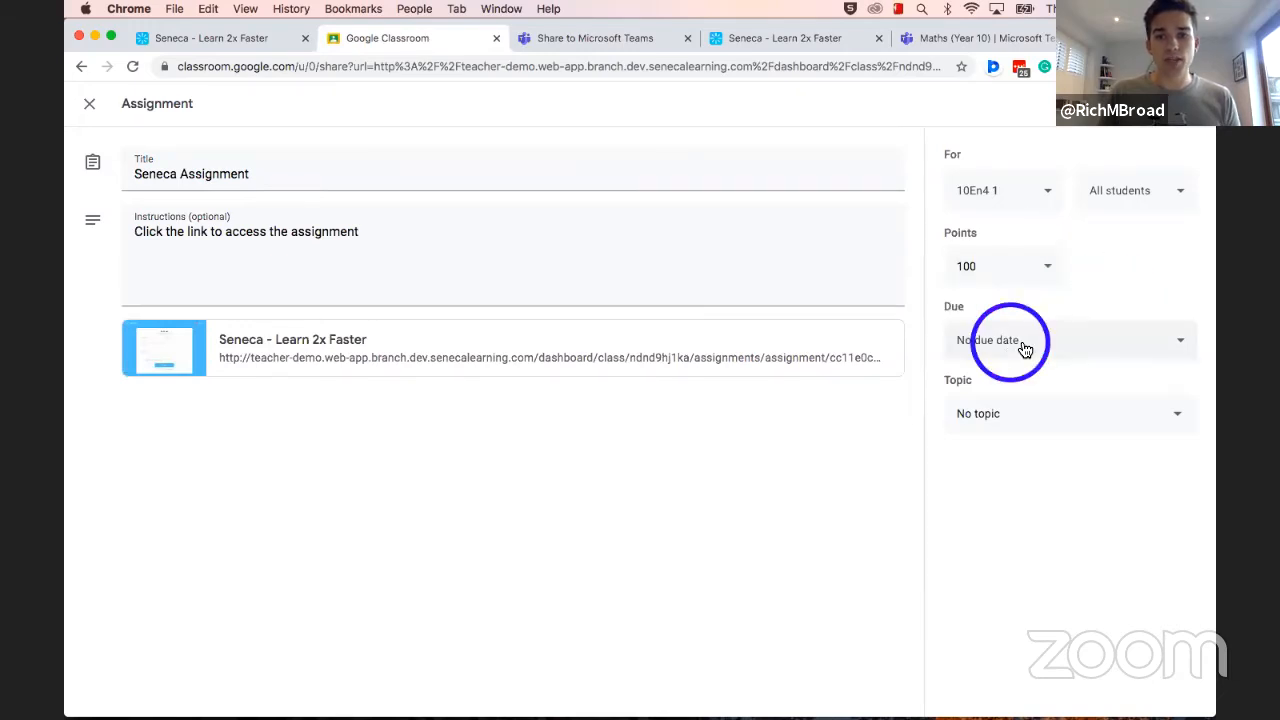
{"action": "left_click", "coordinate": [1125, 518]}
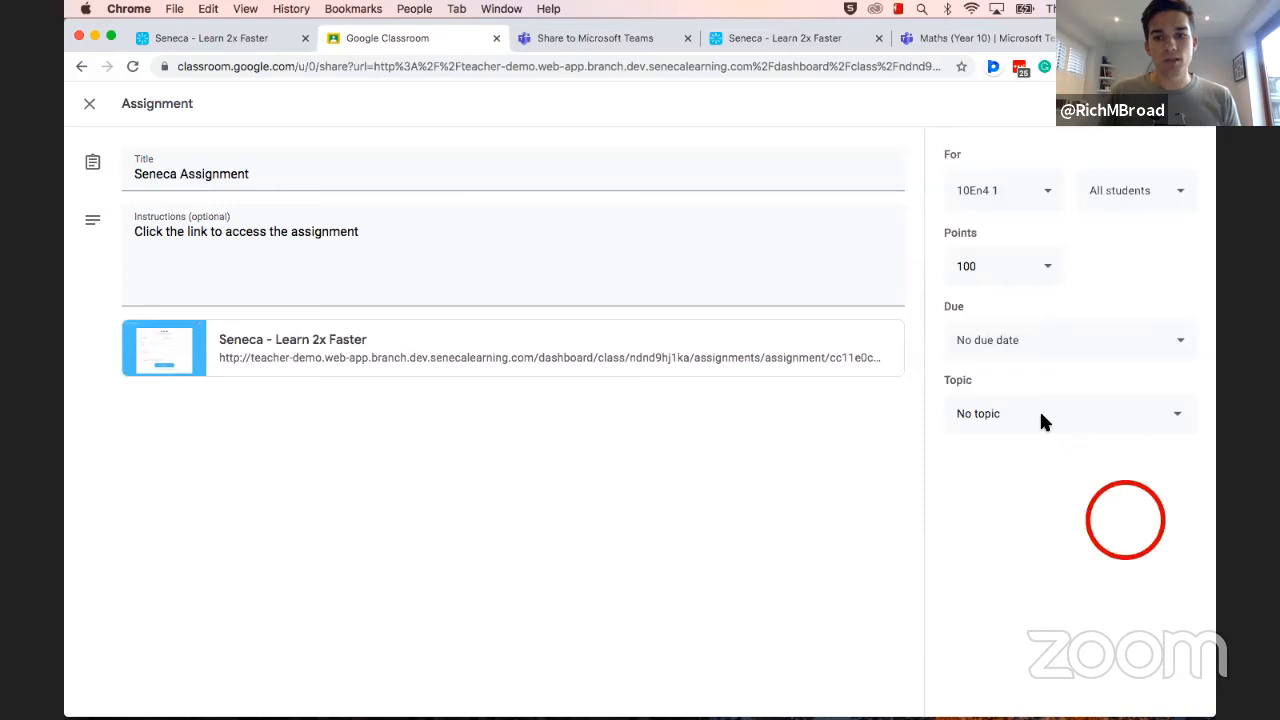
{"action": "left_click", "coordinate": [994, 411]}
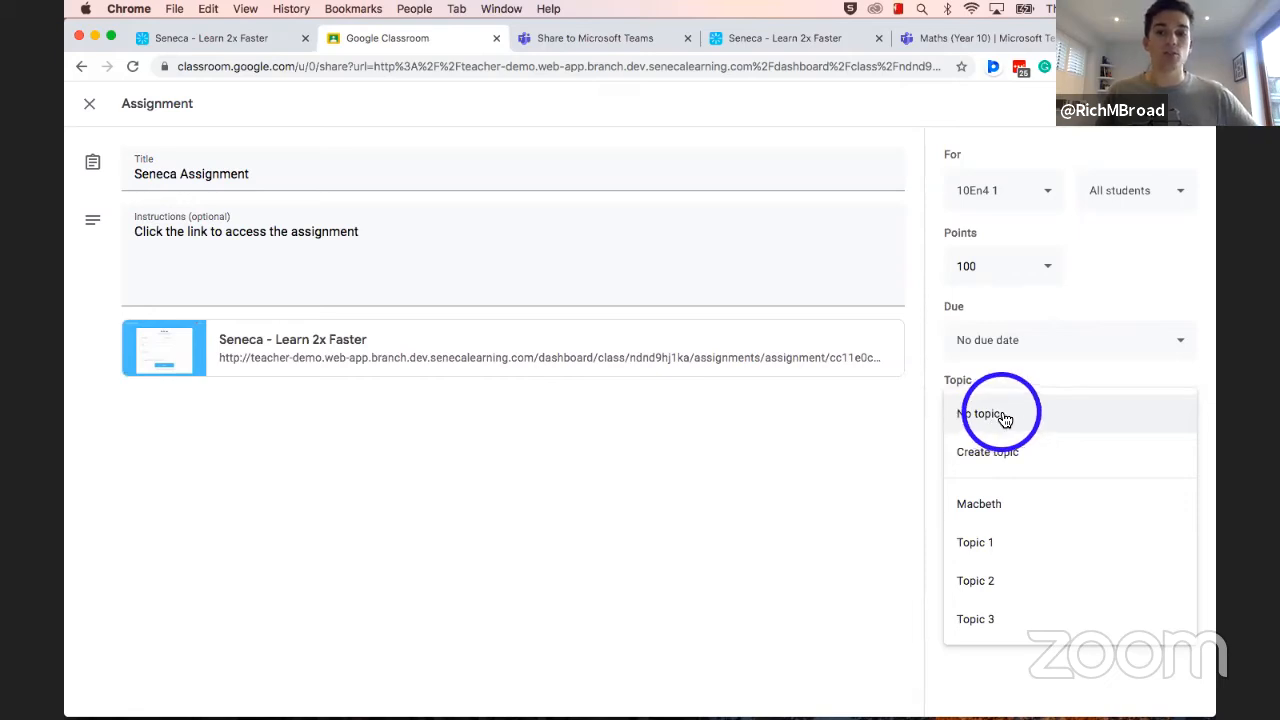
{"action": "left_click", "coordinate": [1000, 412]}
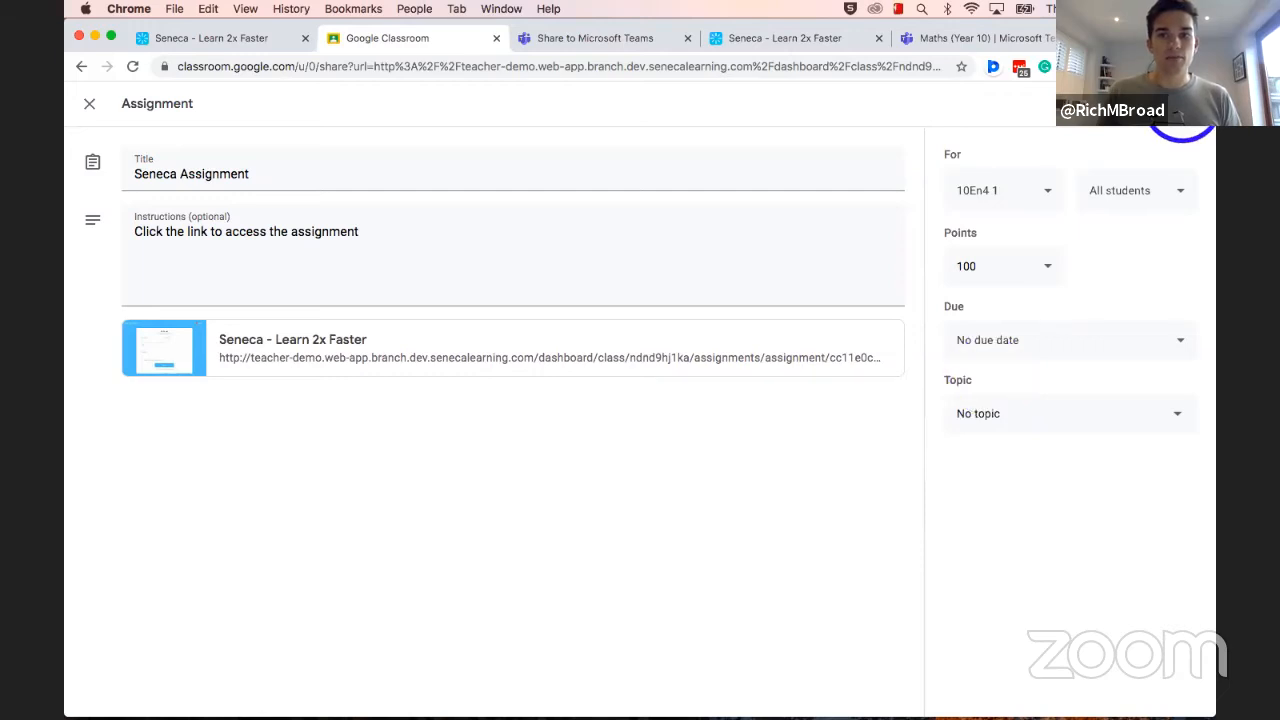
Step: Check the alternative posting options such as Schedule and Save draft, and assign the Seneca Assignment to the class immediately
{"action": "left_click", "coordinate": [1183, 108]}
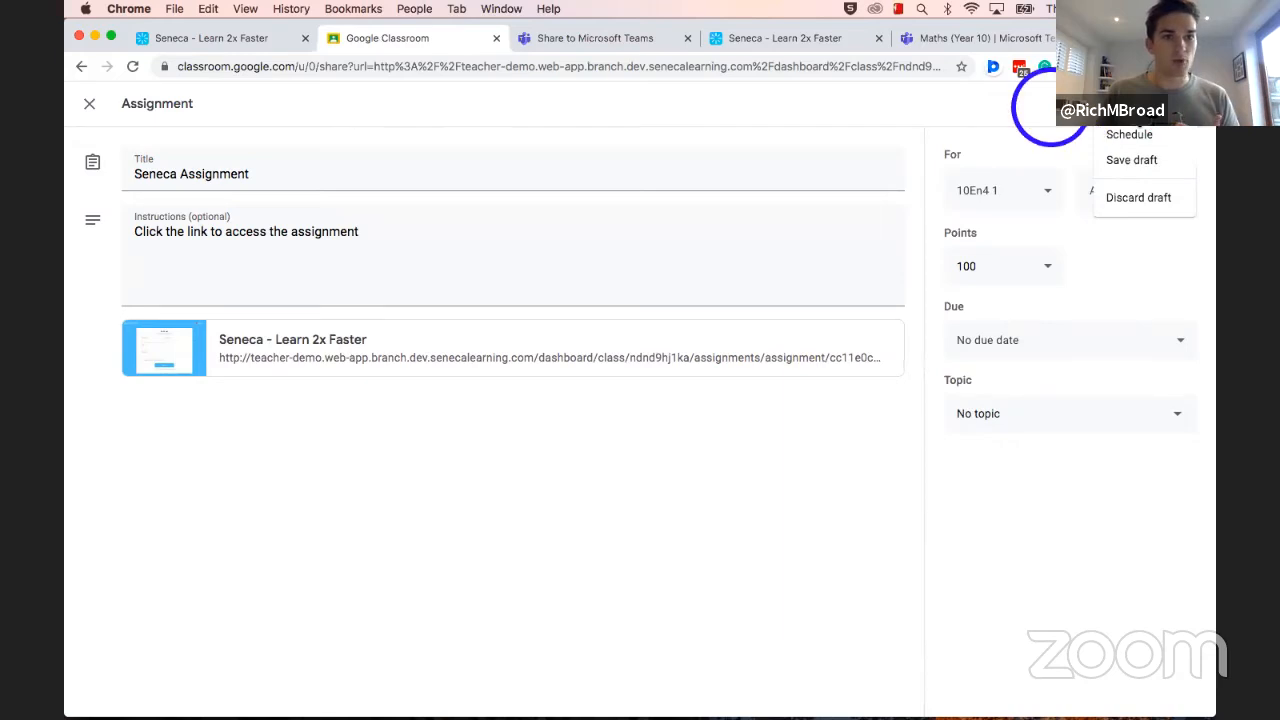
{"action": "left_click", "coordinate": [1049, 109]}
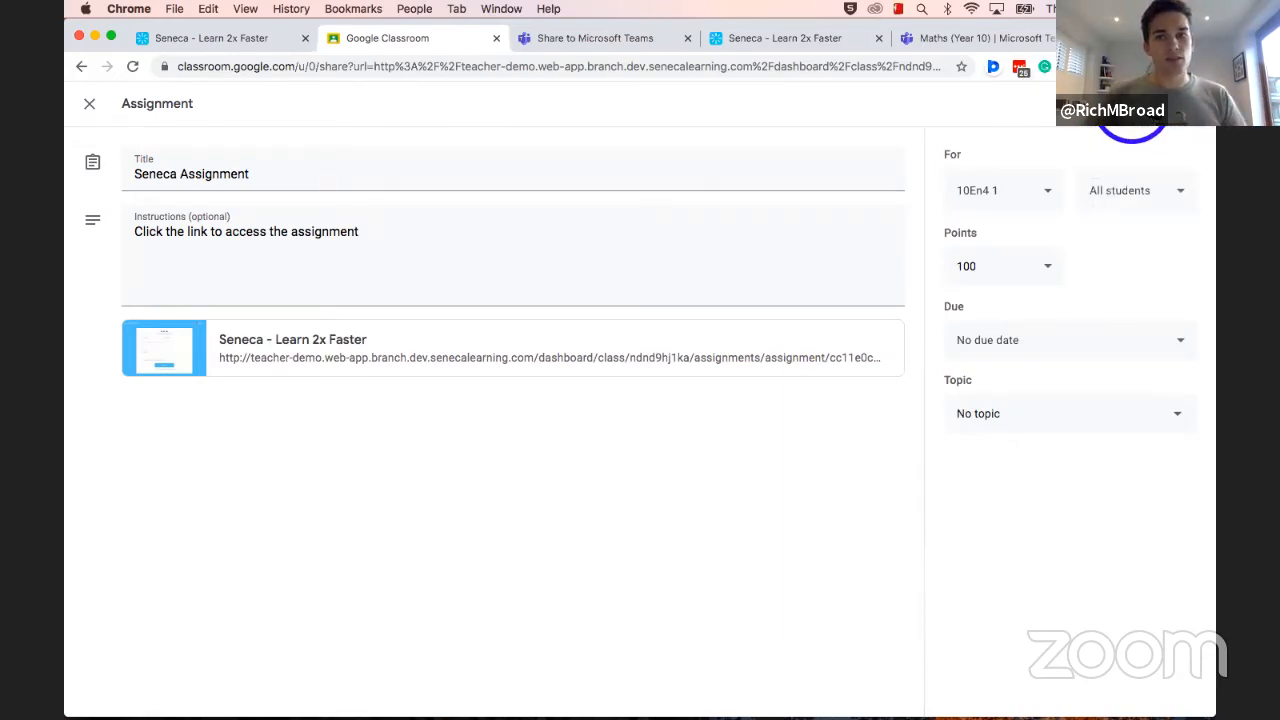
{"action": "left_click", "coordinate": [1132, 115]}
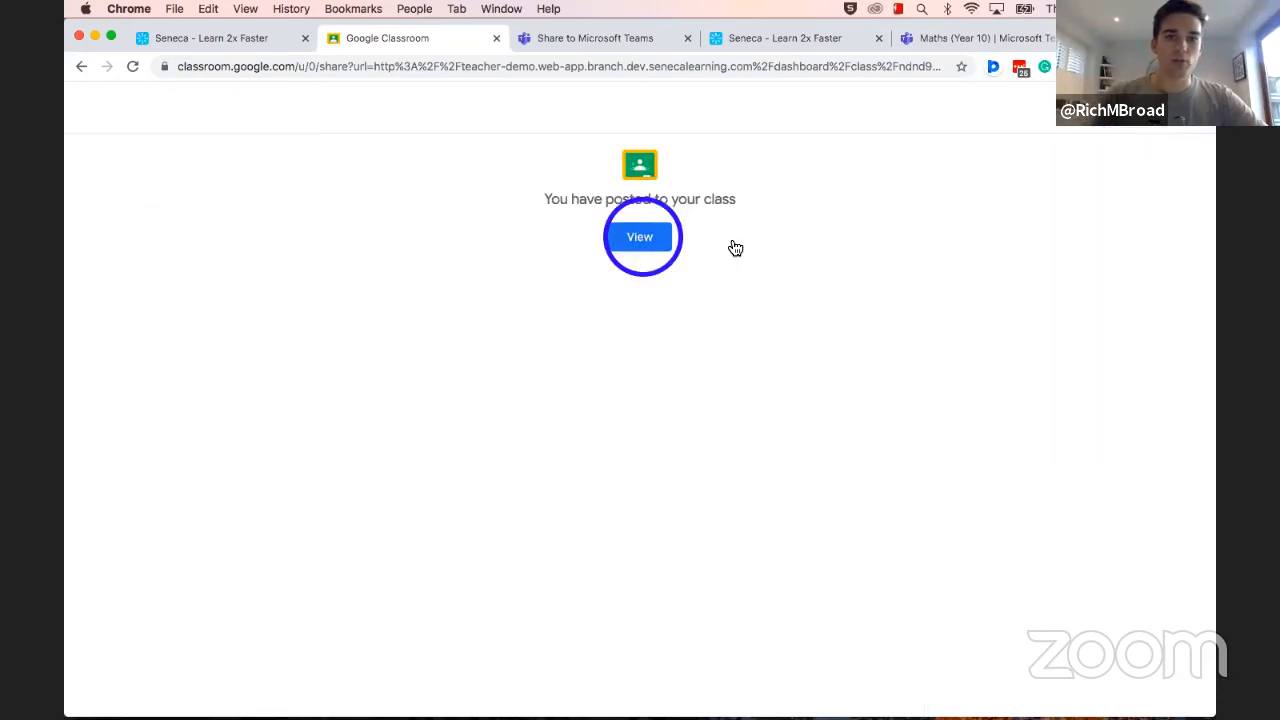
Step: View the 10En4 class stream in place of the sharing page, and try to open the new Seneca Assignment post
{"action": "left_click", "coordinate": [640, 237]}
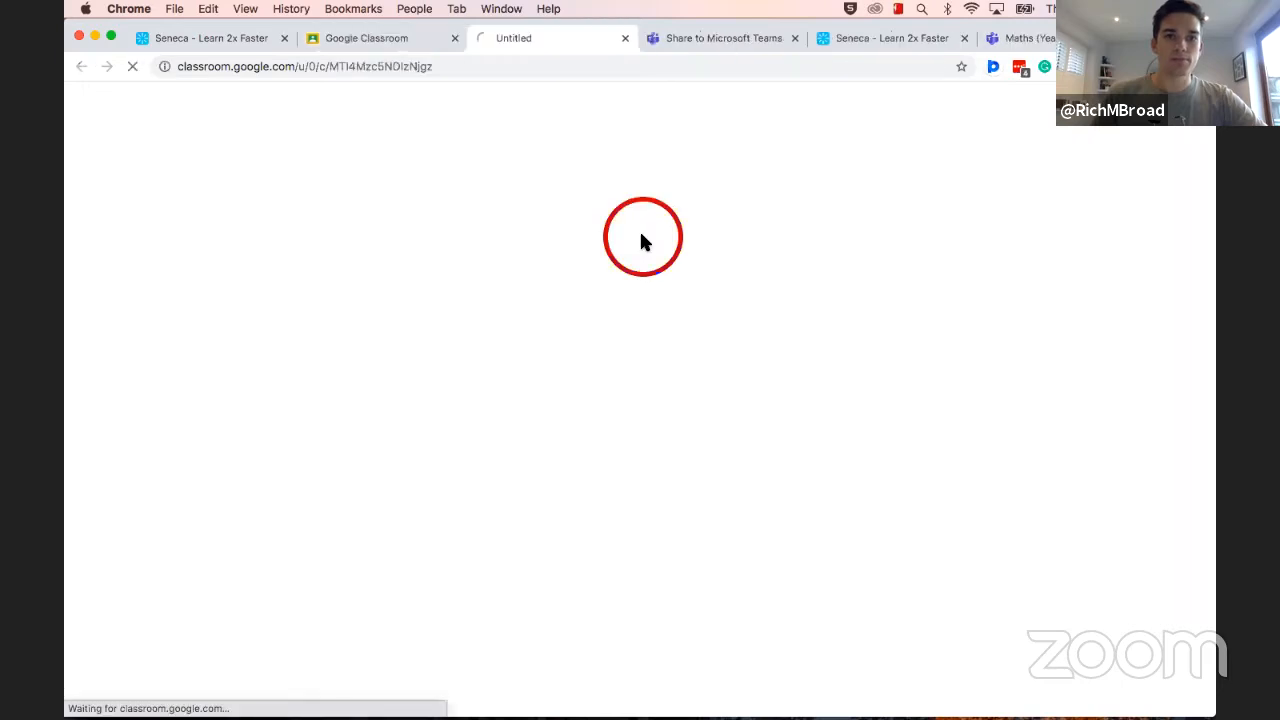
{"action": "left_click", "coordinate": [452, 38]}
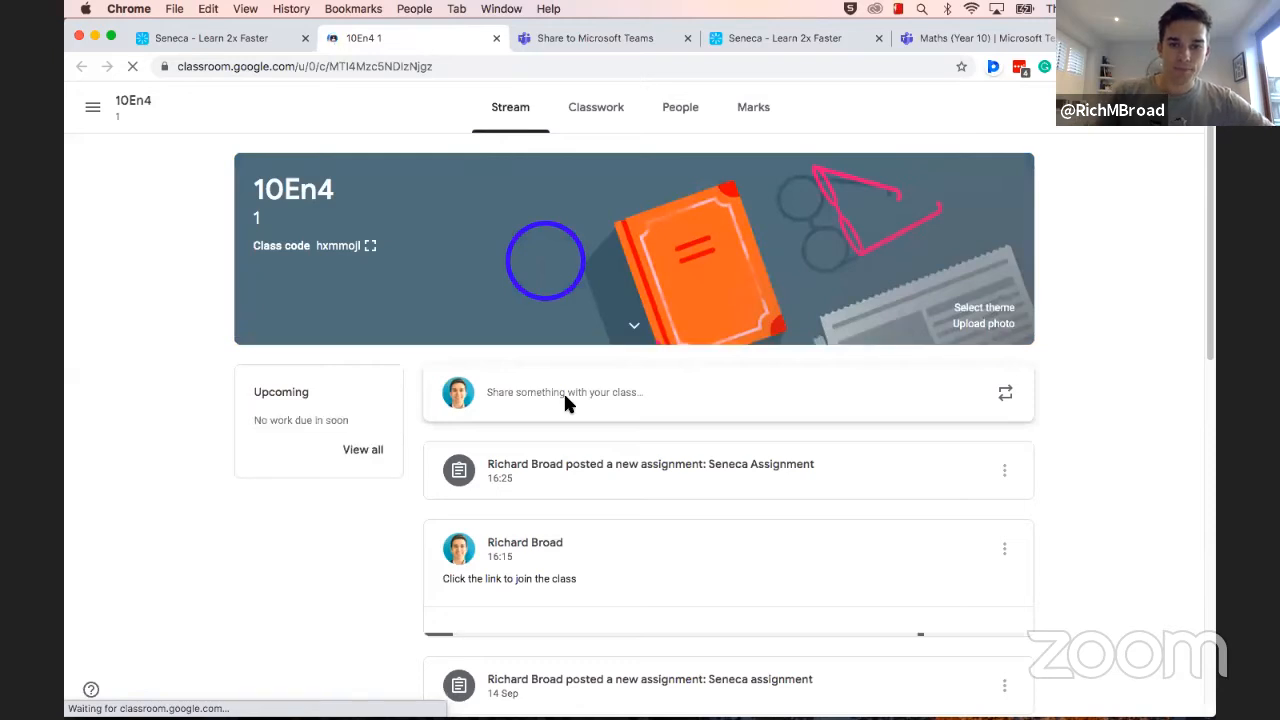
{"action": "left_click", "coordinate": [688, 476]}
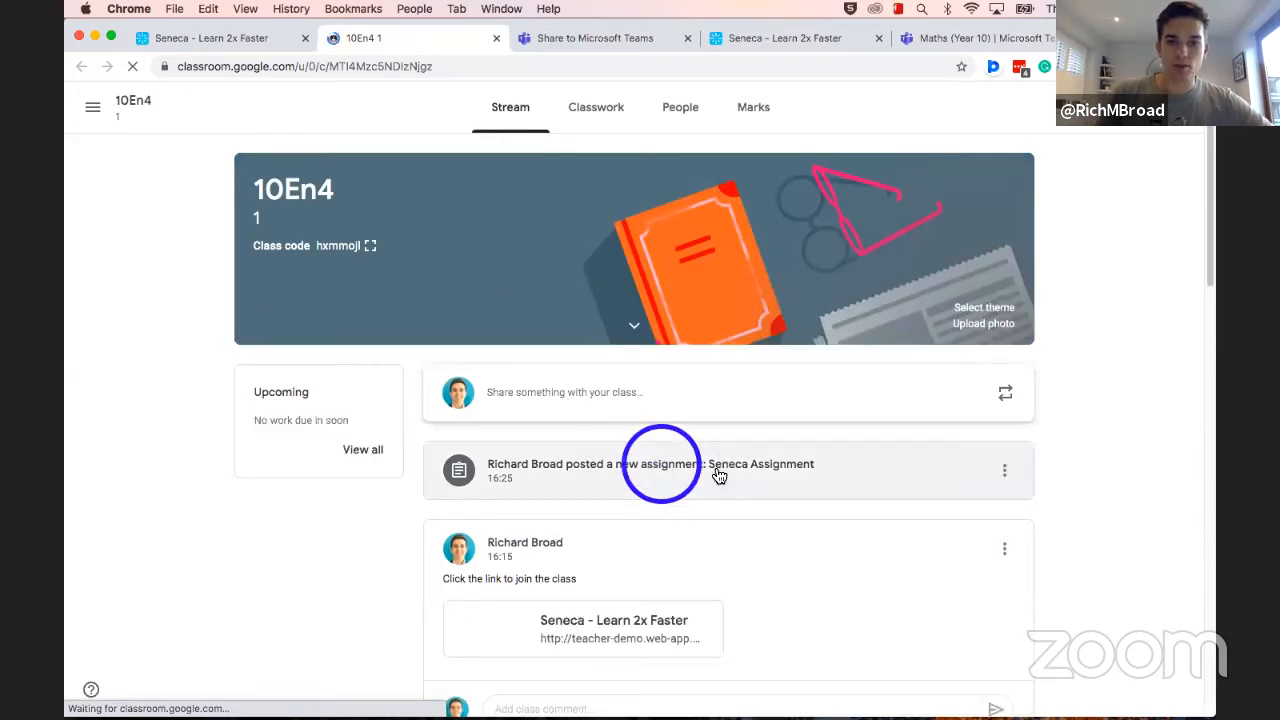
{"action": "left_click", "coordinate": [781, 467]}
{"action": "left_click", "coordinate": [670, 476]}
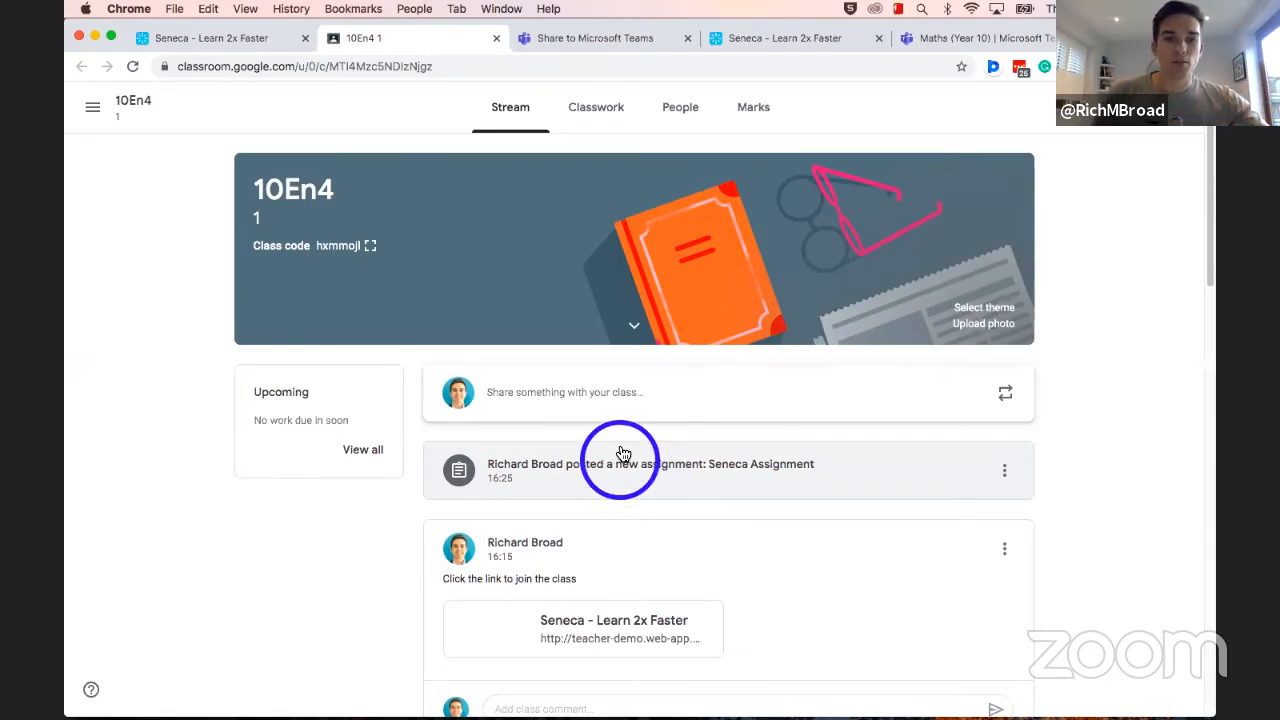
Step: Look through the class's classwork to see where the new Seneca Assignment sits relative to the topics
{"action": "left_click", "coordinate": [600, 117]}
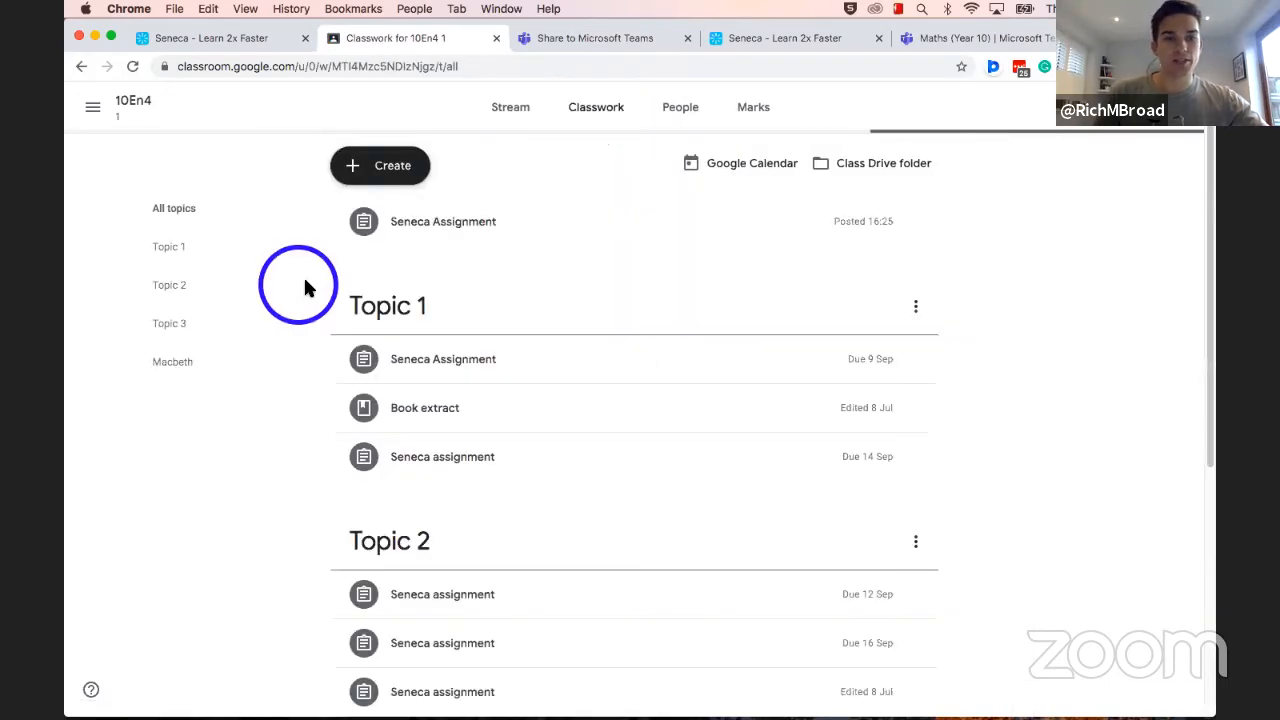
{"action": "scroll", "coordinate": [308, 288], "scroll_direction": "down", "scroll_amount": 1}
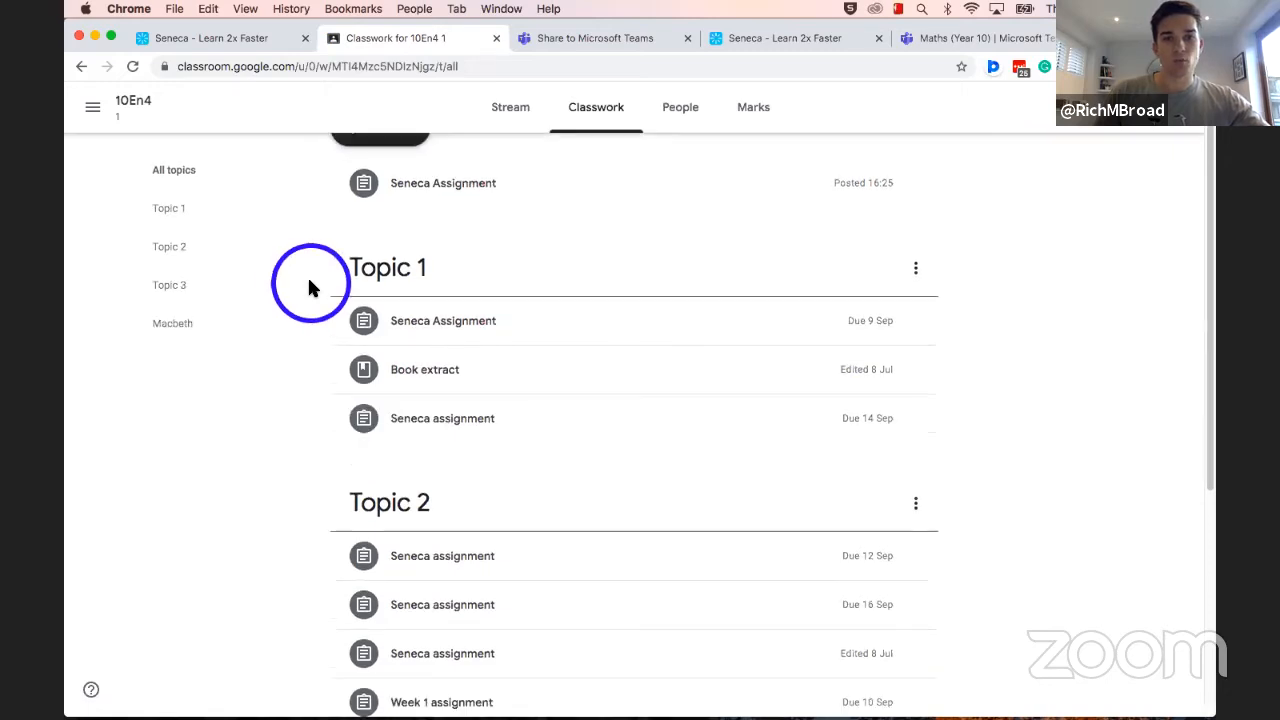
{"action": "scroll", "coordinate": [313, 291], "scroll_direction": "up", "scroll_amount": 1}
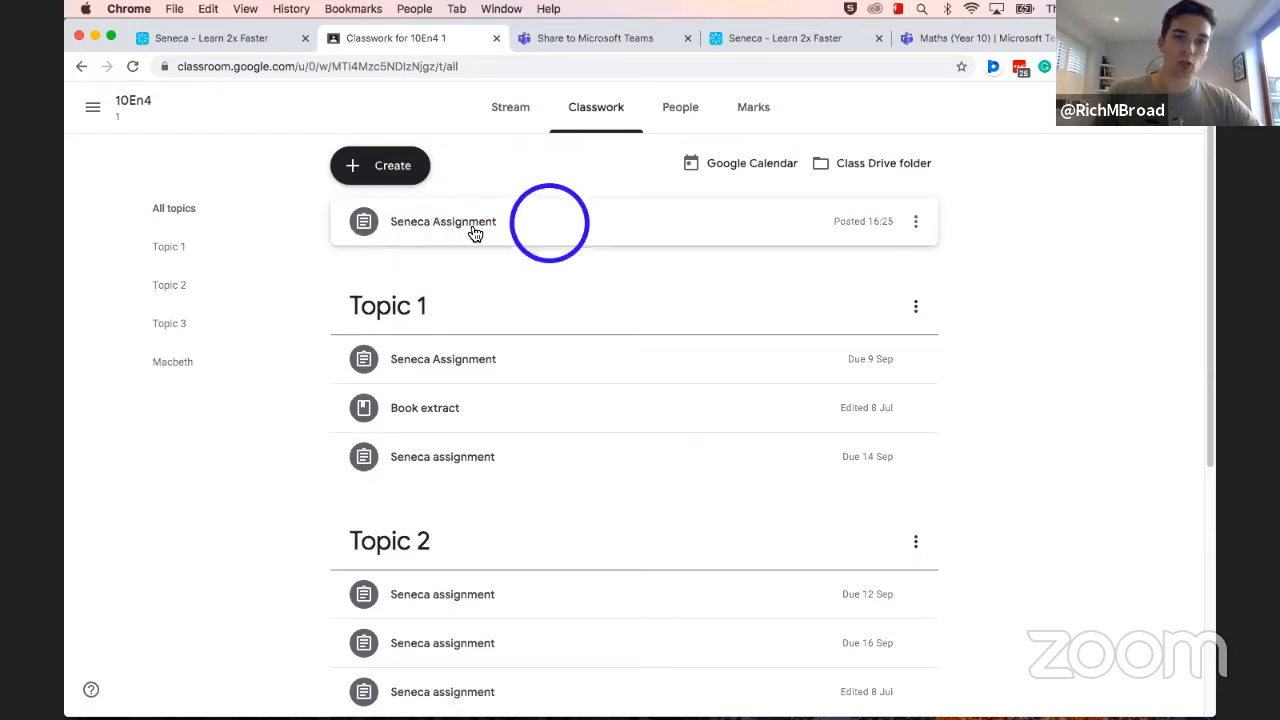
{"action": "scroll", "coordinate": [420, 450], "scroll_direction": "down", "scroll_amount": 1}
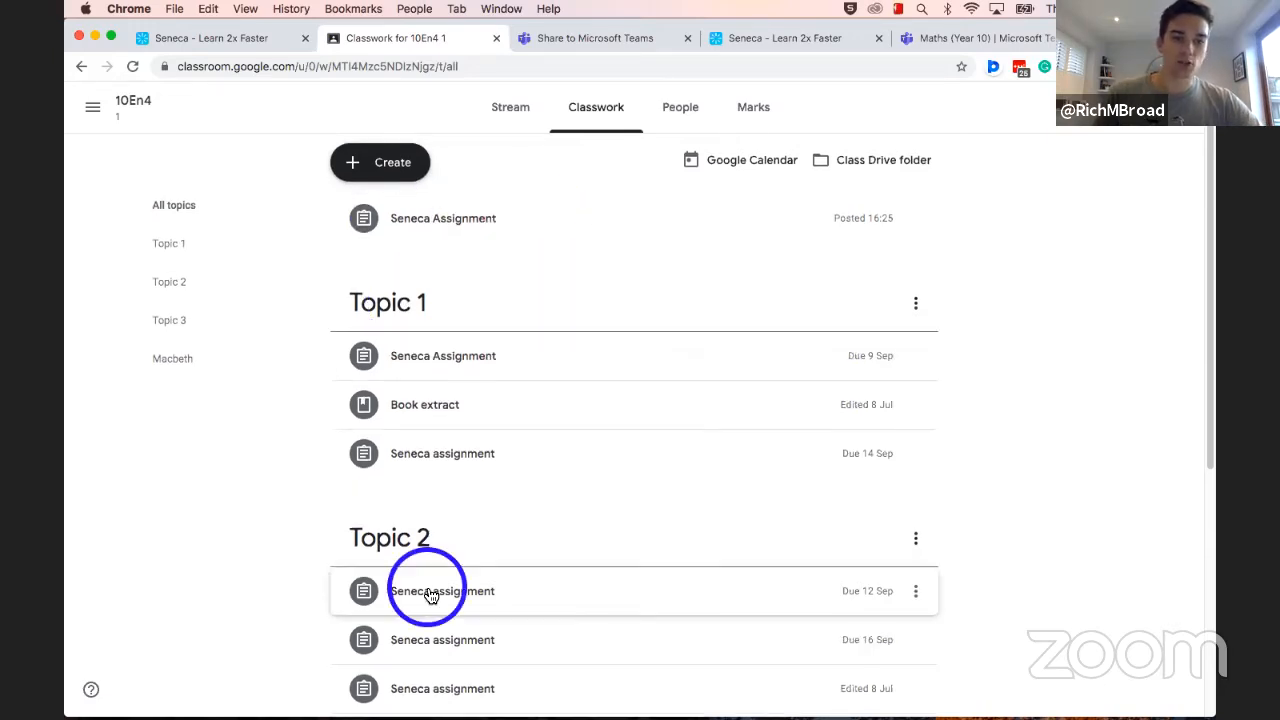
{"action": "scroll", "coordinate": [430, 596], "scroll_direction": "down", "scroll_amount": 5}
{"action": "scroll", "coordinate": [500, 343], "scroll_direction": "up", "scroll_amount": 5}
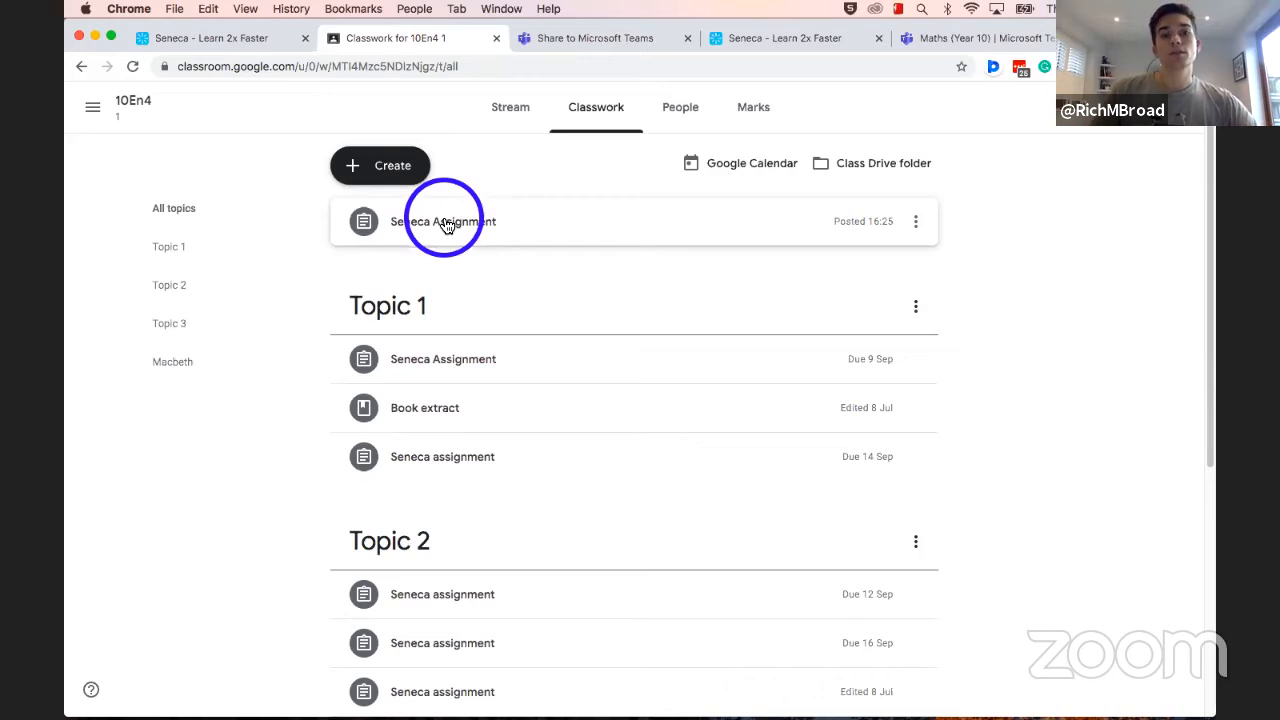
Step: Move the newly posted Seneca Assignment into the Macbeth topic, and check the options for creating classwork and topics
{"action": "left_click", "coordinate": [450, 222]}
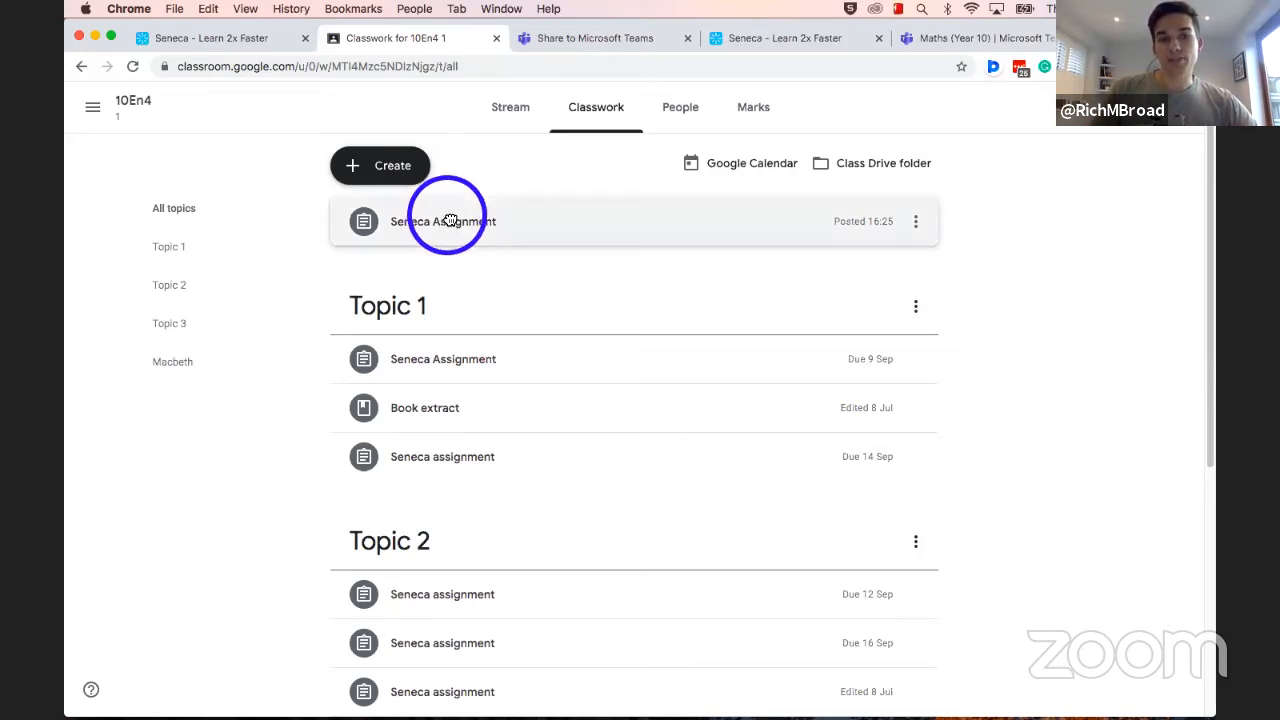
{"action": "left_click_drag", "start_coordinate": [450, 221], "coordinate": [451, 566]}
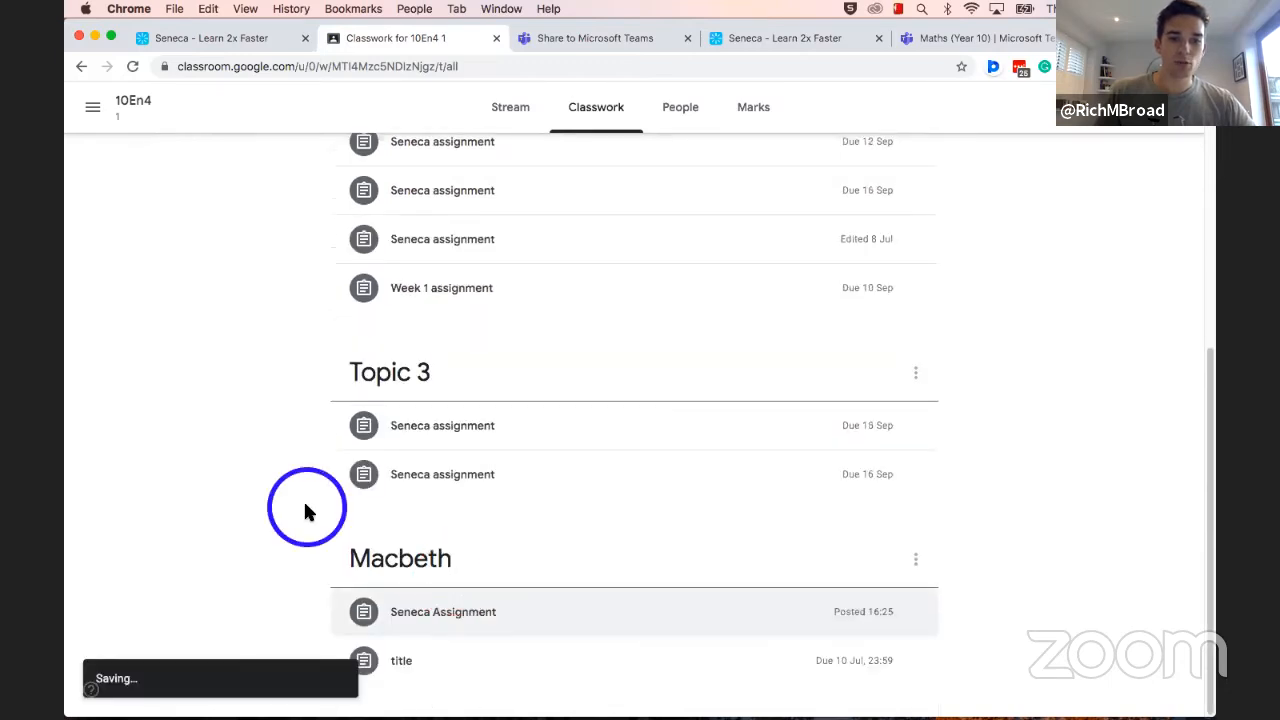
{"action": "scroll", "coordinate": [315, 508], "scroll_direction": "up", "scroll_amount": 4}
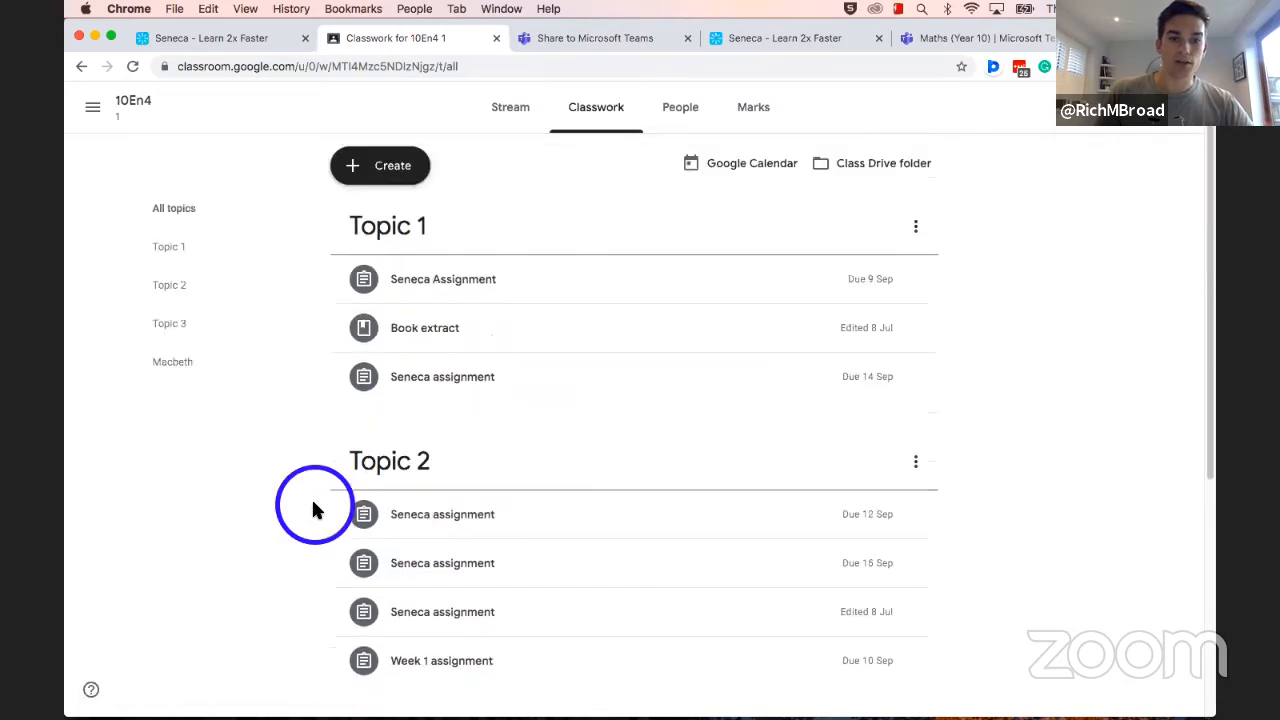
{"action": "scroll", "coordinate": [313, 510], "scroll_direction": "down", "scroll_amount": 4}
{"action": "scroll", "coordinate": [313, 508], "scroll_direction": "up", "scroll_amount": 4}
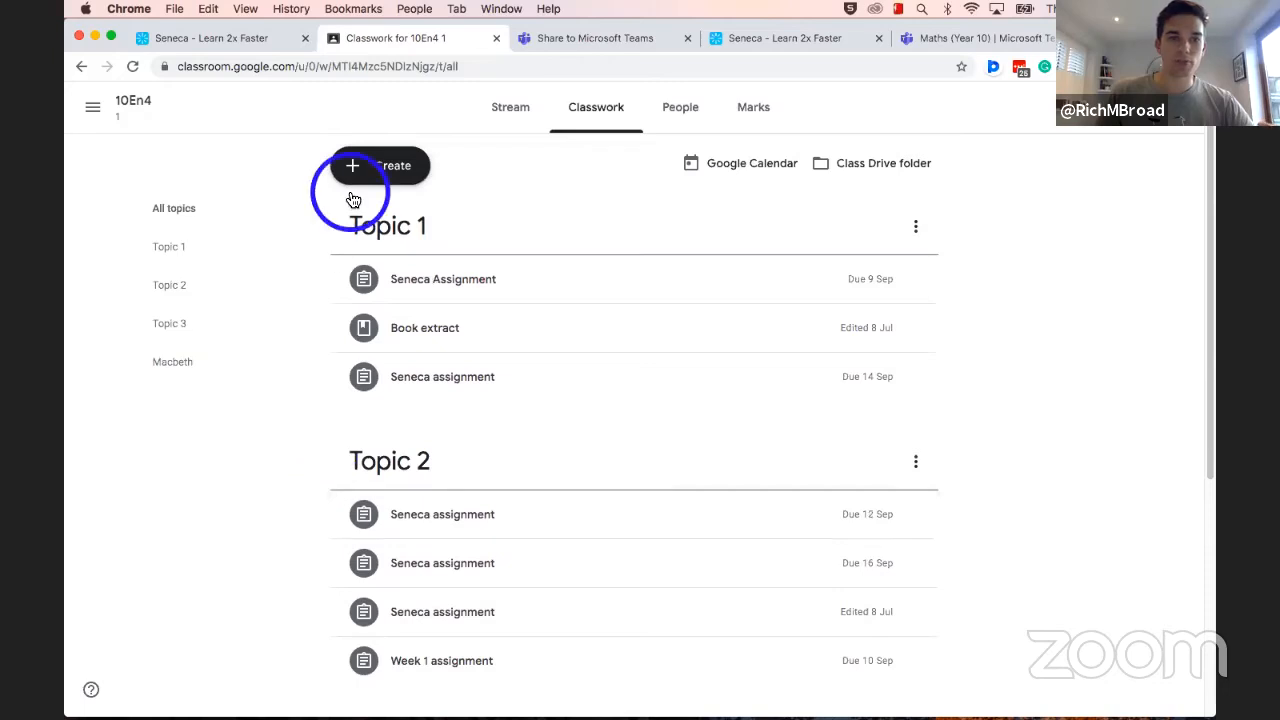
{"action": "left_click", "coordinate": [383, 181]}
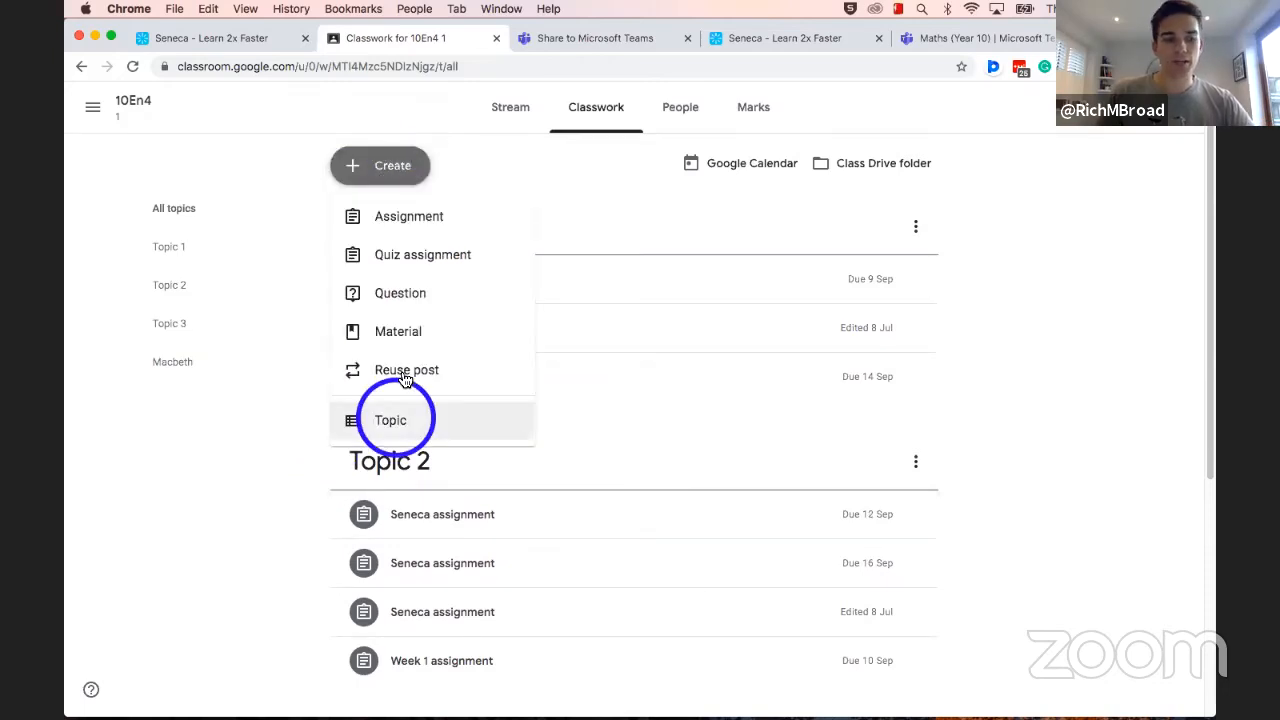
{"action": "left_click", "coordinate": [592, 172]}
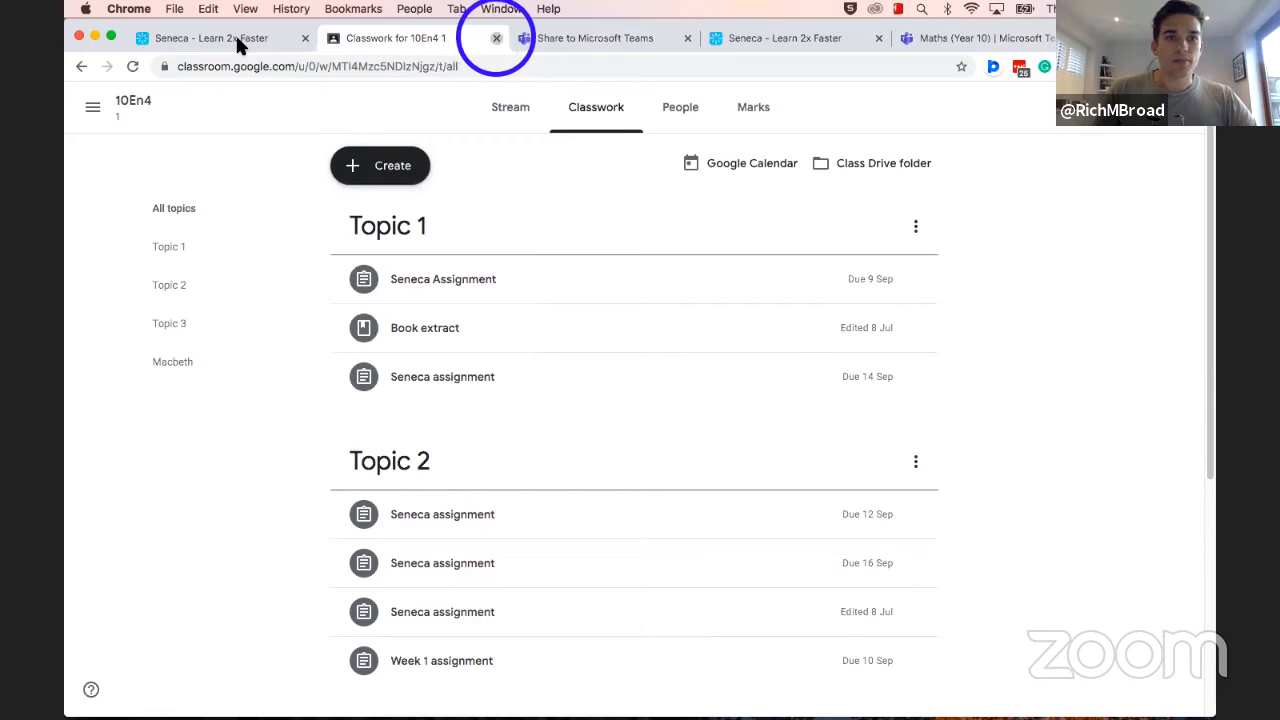
Step: Close the Classroom page and start sharing the Seneca assignment to Microsoft Teams, choosing the Year 10 > Maths channel
{"action": "left_click", "coordinate": [496, 39]}
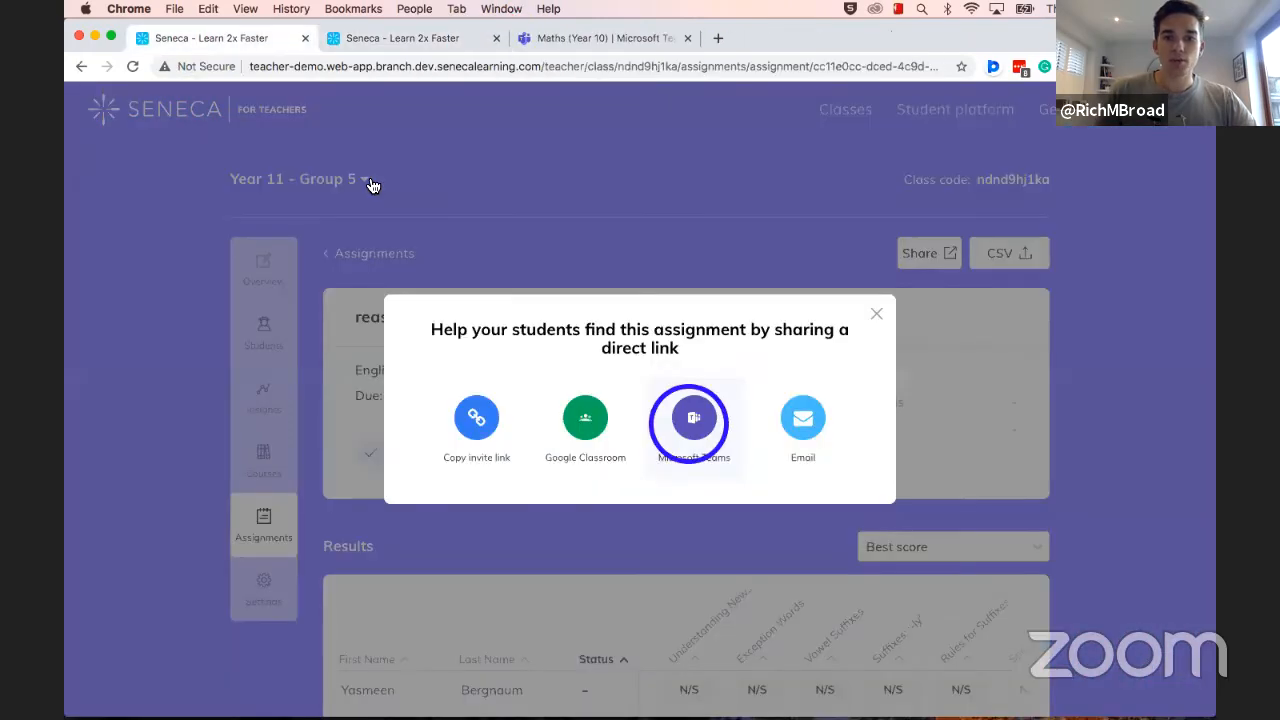
{"action": "left_click", "coordinate": [693, 418]}
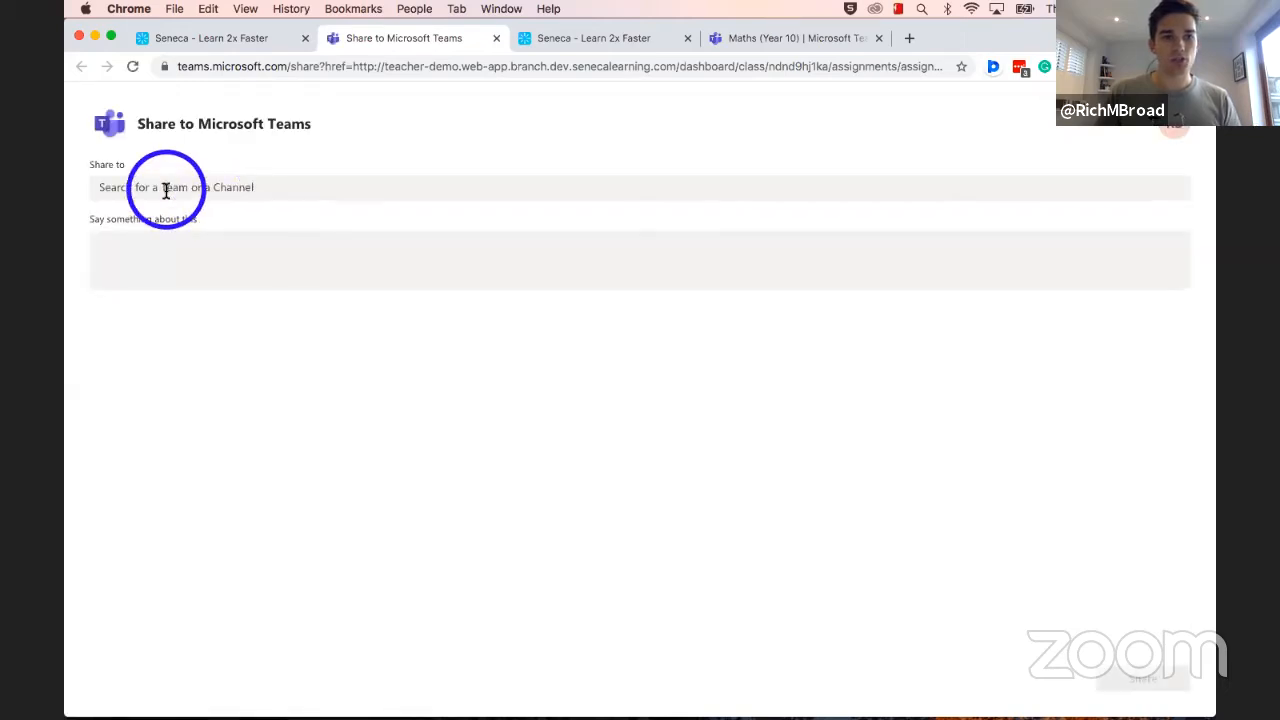
{"action": "left_click", "coordinate": [166, 188]}
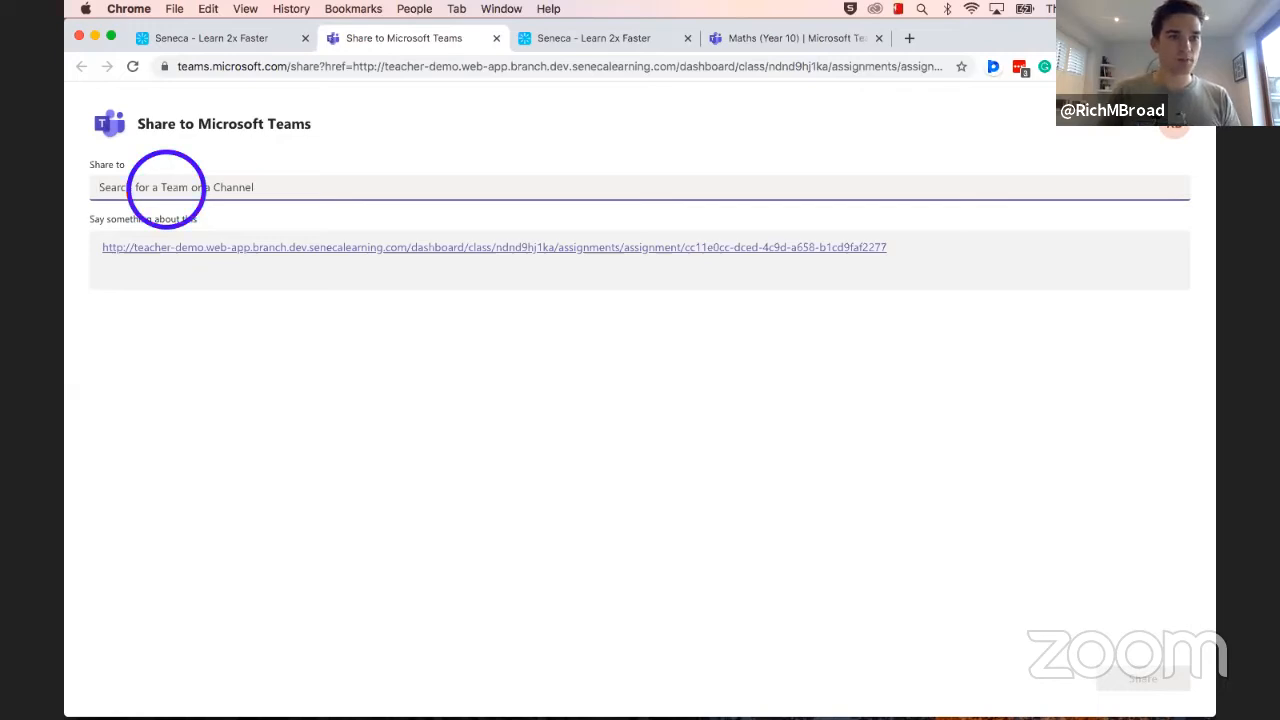
{"action": "type", "text": "math"}
{"action": "left_click", "coordinate": [166, 216]}
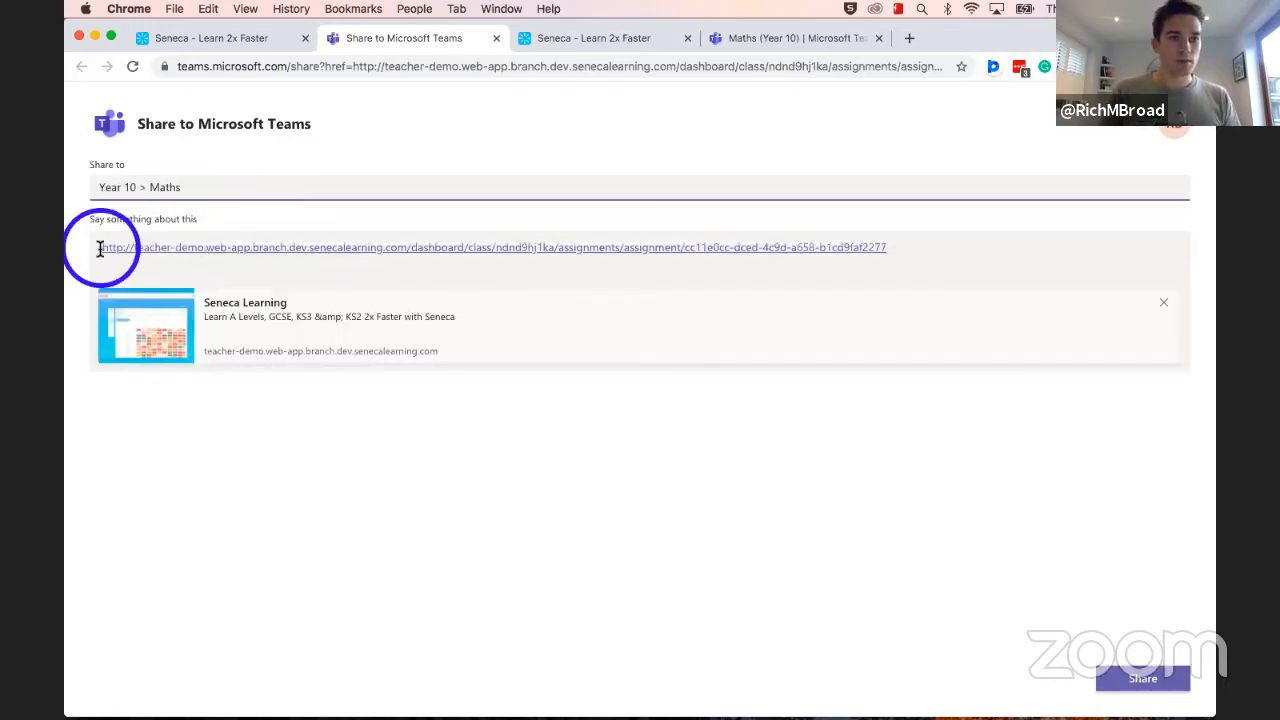
Step: Add the message "Click the link to access the assignment" before the assignment link, and share it to the channel
{"action": "left_click", "coordinate": [101, 247]}
{"action": "type", "text": "Click "}
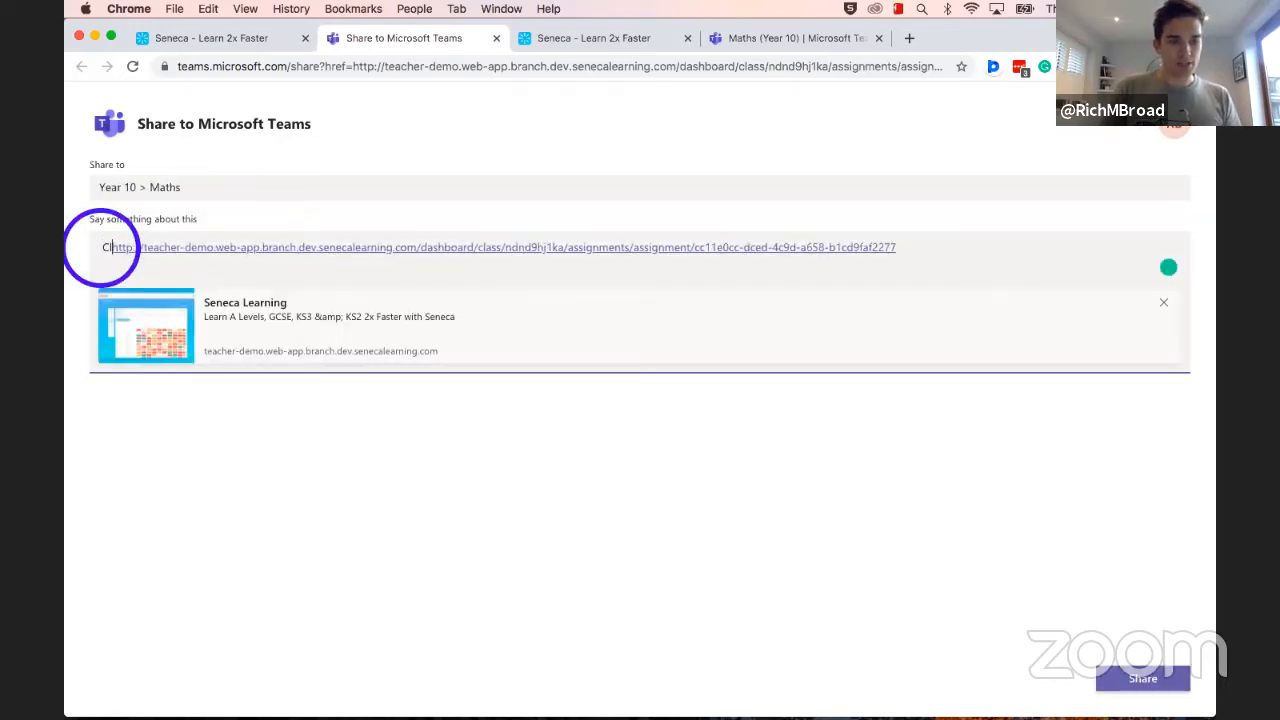
{"action": "type", "text": "the link to "}
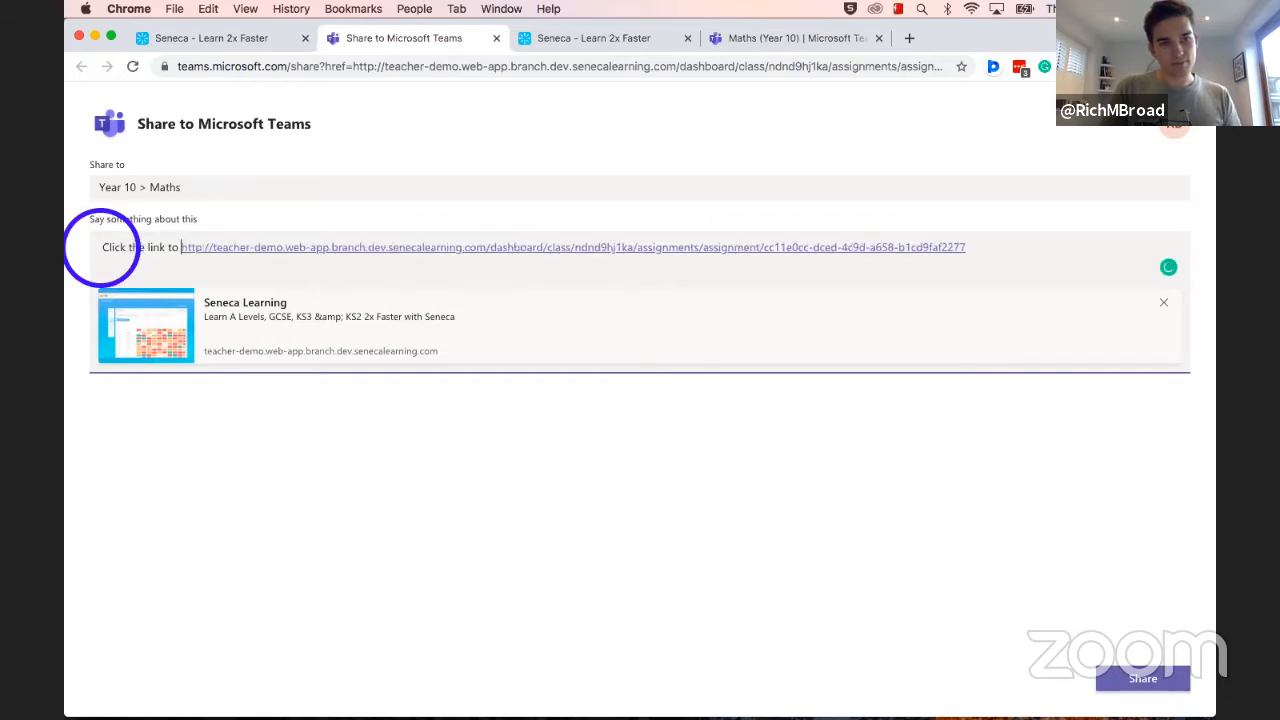
{"action": "type", "text": "access the assign"}
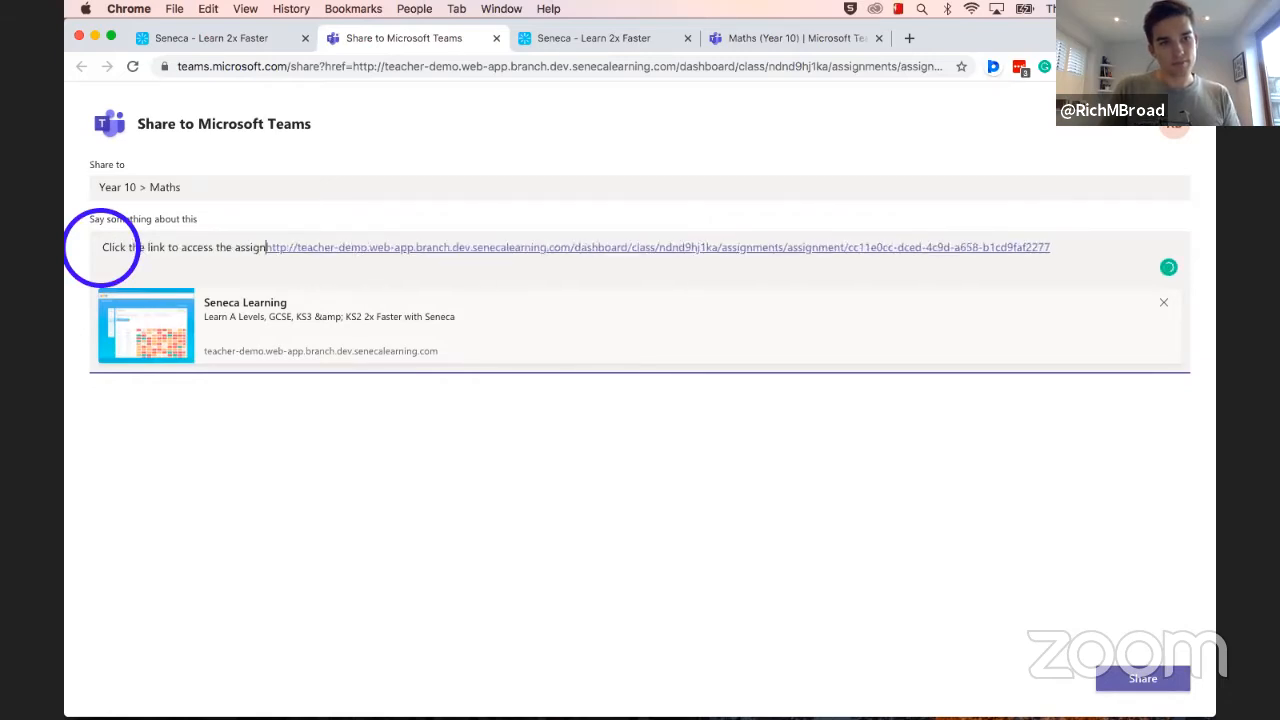
{"action": "type", "text": "ment"}
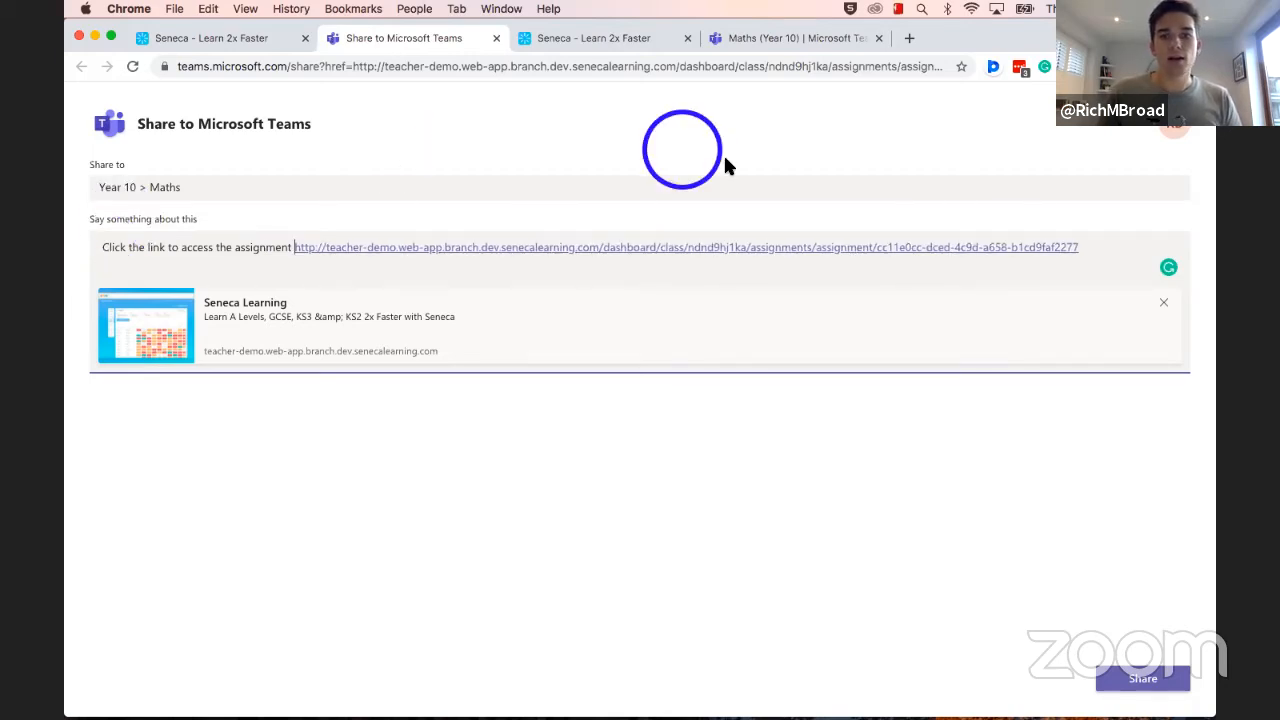
{"action": "left_click", "coordinate": [1143, 678]}
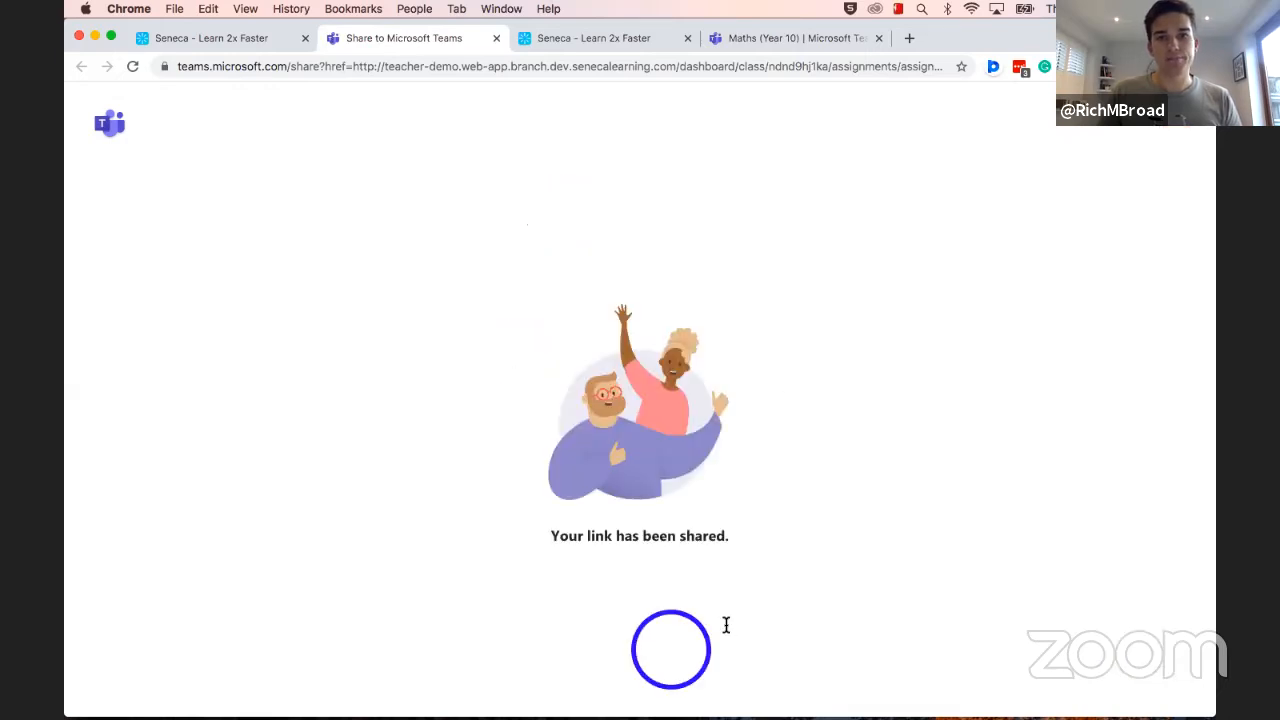
Step: Check the shared assignment post in the Teams Maths channel, and return to the Seneca assignment page without the sharing dialog
{"action": "left_click", "coordinate": [812, 38]}
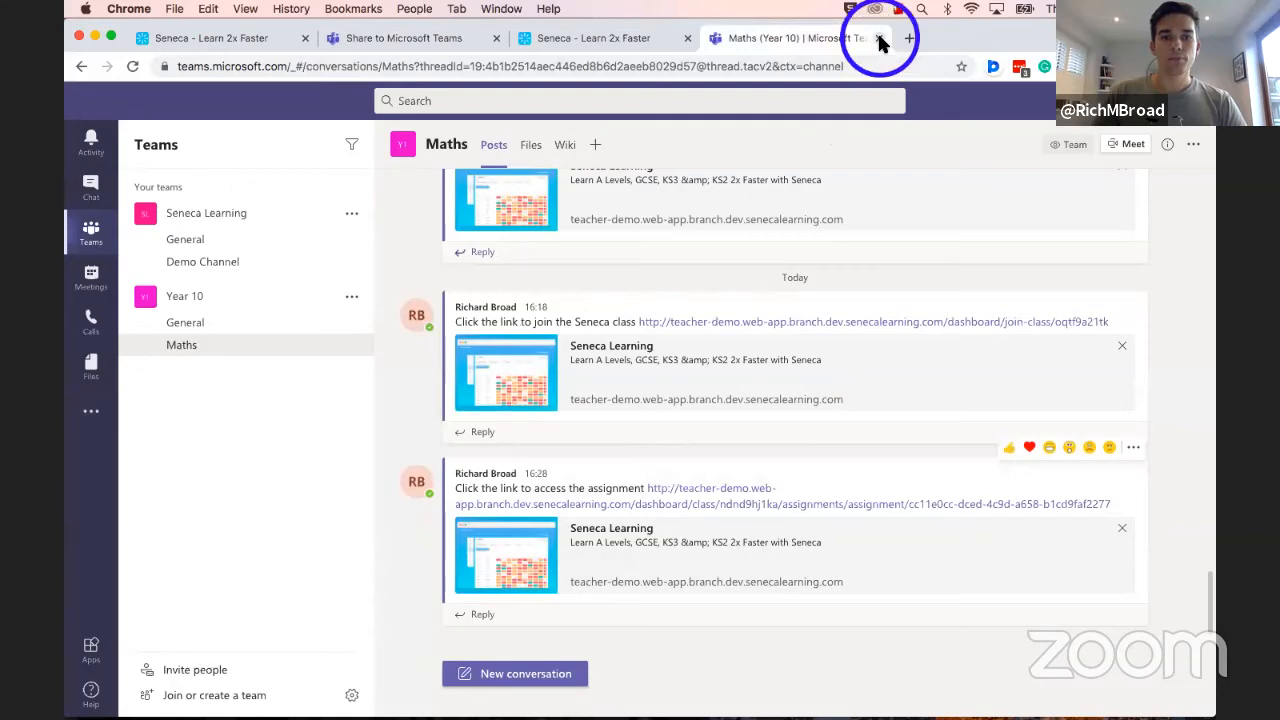
{"action": "left_click", "coordinate": [221, 37]}
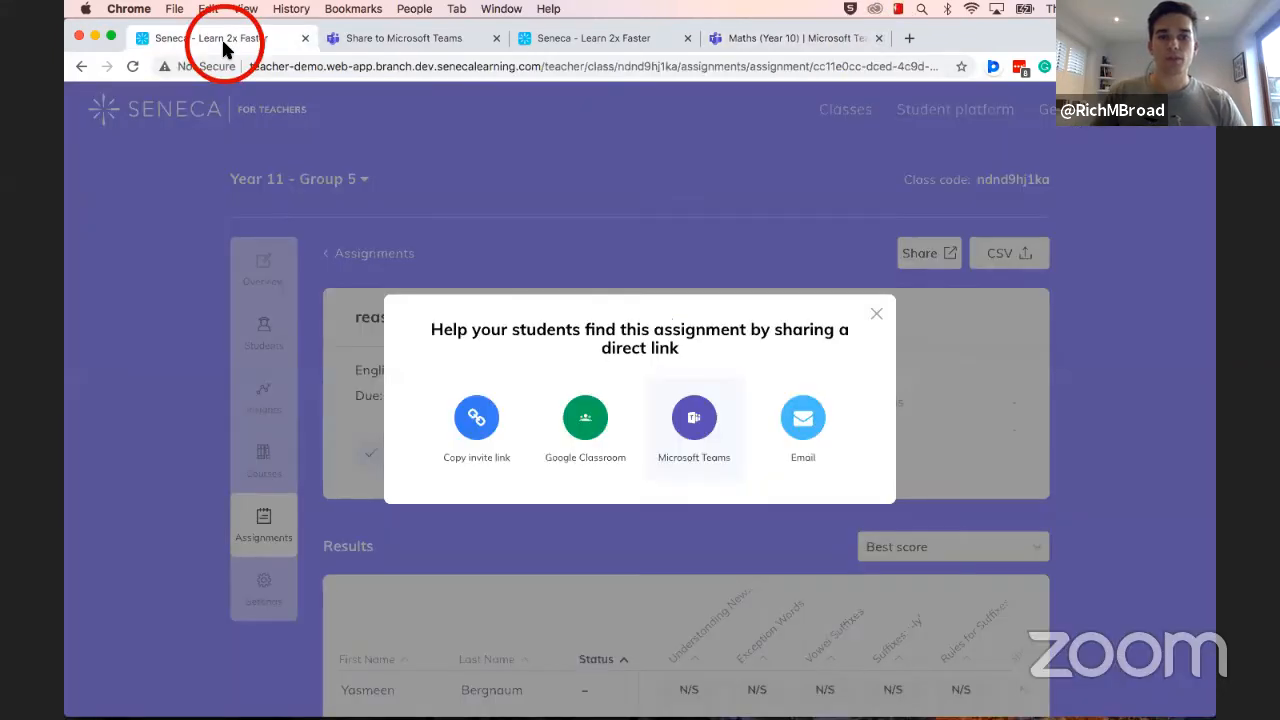
{"action": "left_click", "coordinate": [866, 317]}
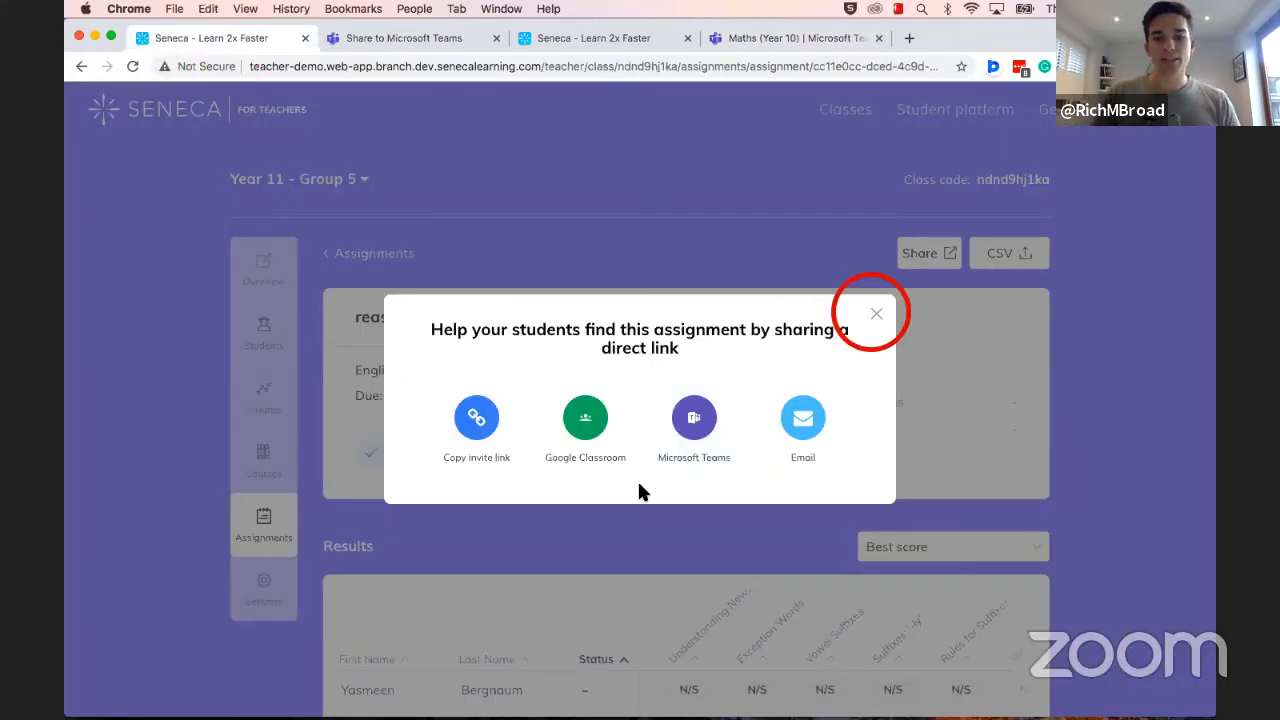
{"action": "scroll", "coordinate": [688, 503], "scroll_direction": "up", "scroll_amount": 3}
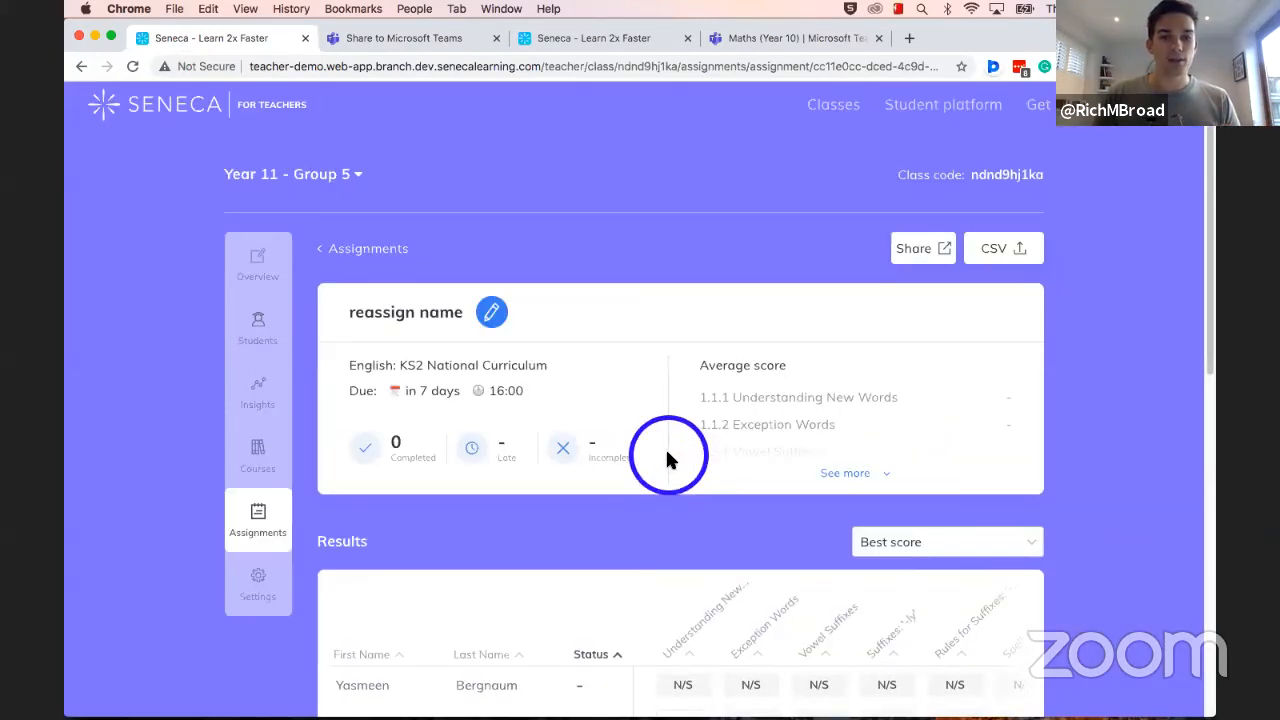
{"action": "scroll", "coordinate": [667, 453], "scroll_direction": "up", "scroll_amount": 1}
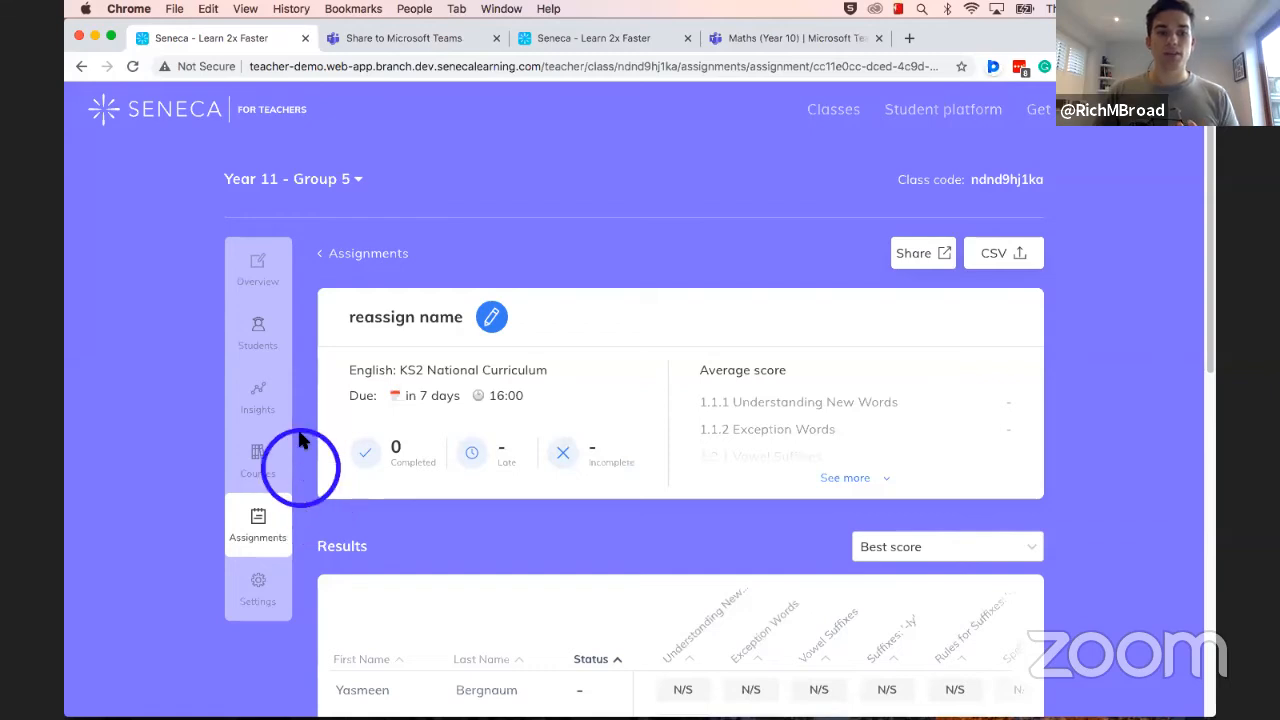
Step: Open the class insights for the English: KS2 National Curriculum course, and review the available metric options
{"action": "left_click", "coordinate": [259, 397]}
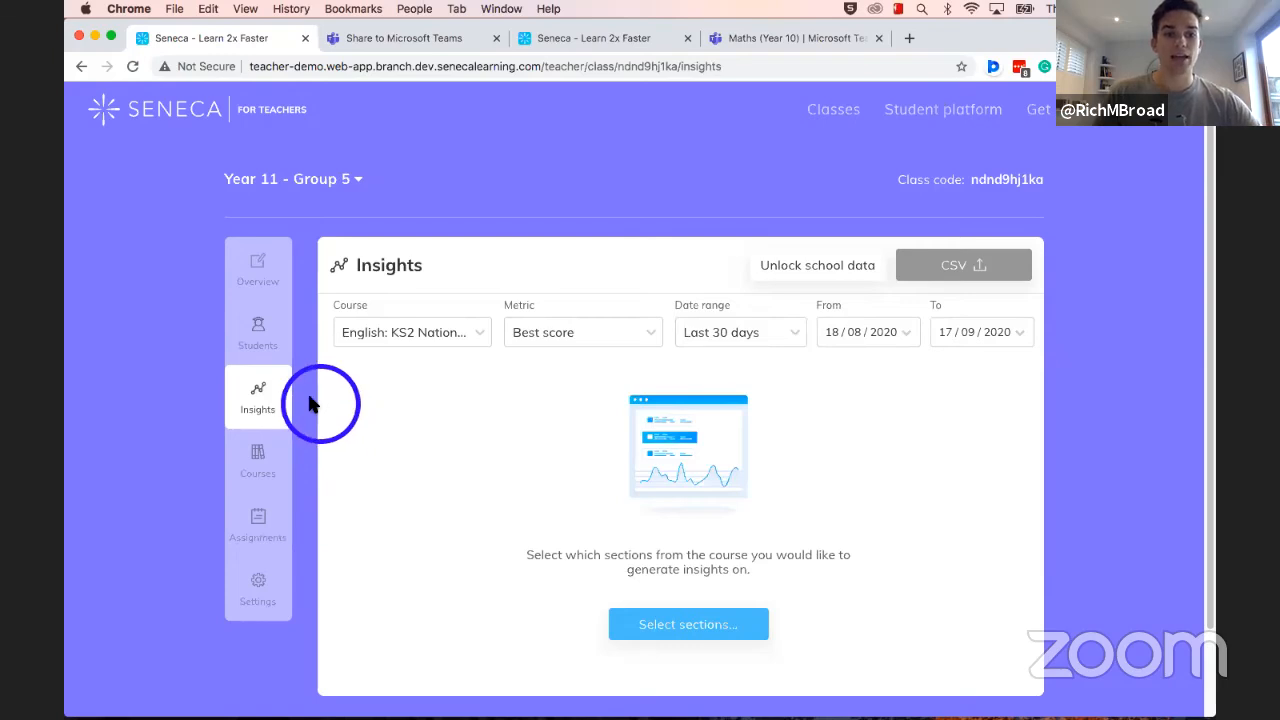
{"action": "left_click", "coordinate": [405, 336]}
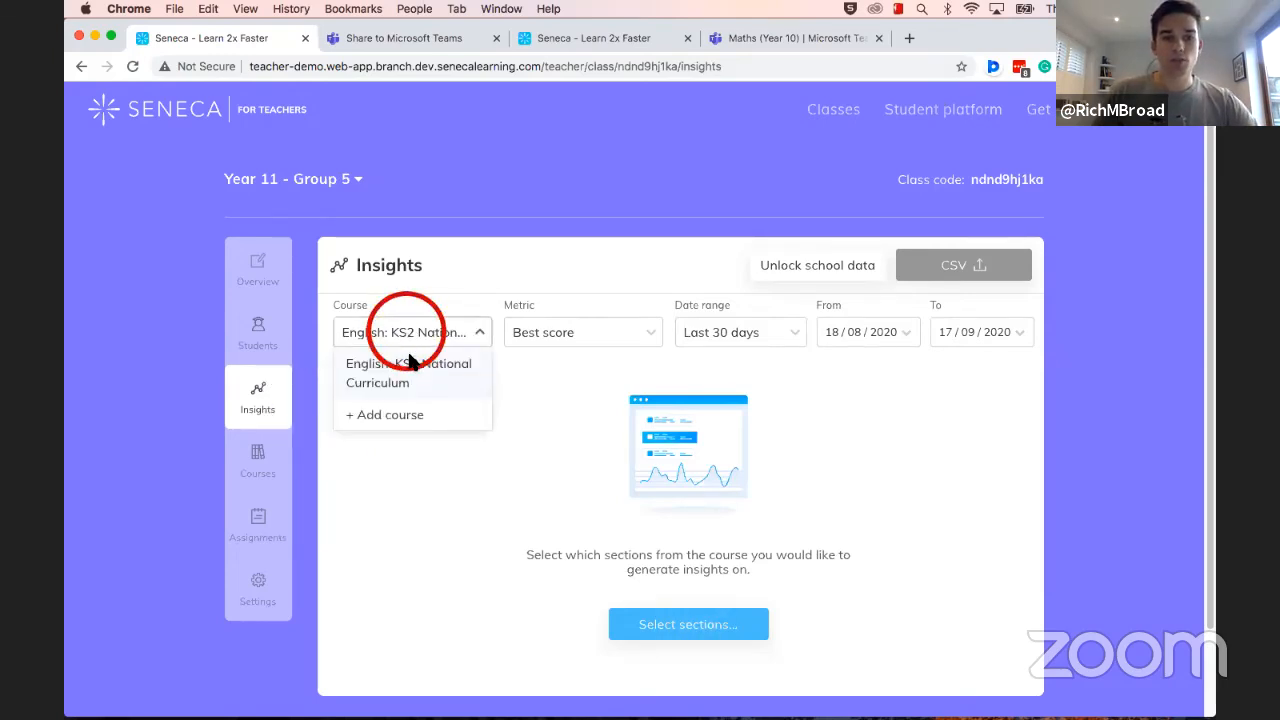
{"action": "left_click", "coordinate": [399, 366]}
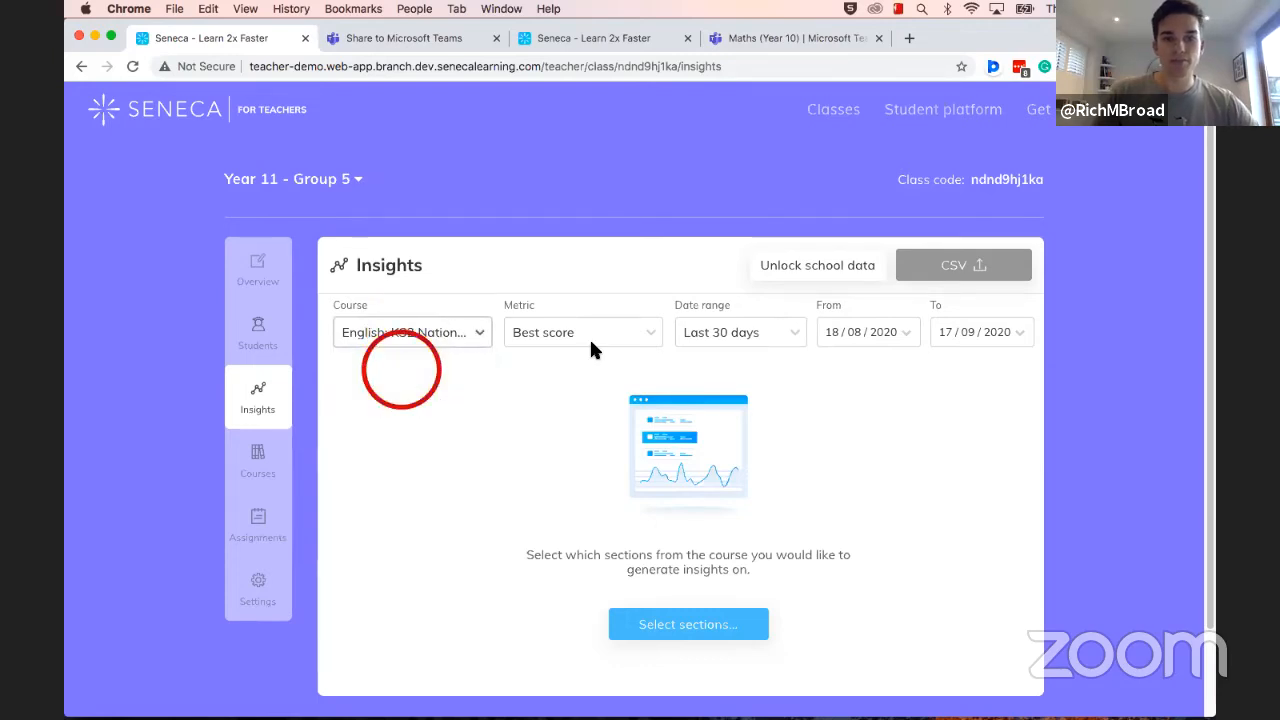
{"action": "left_click", "coordinate": [647, 342]}
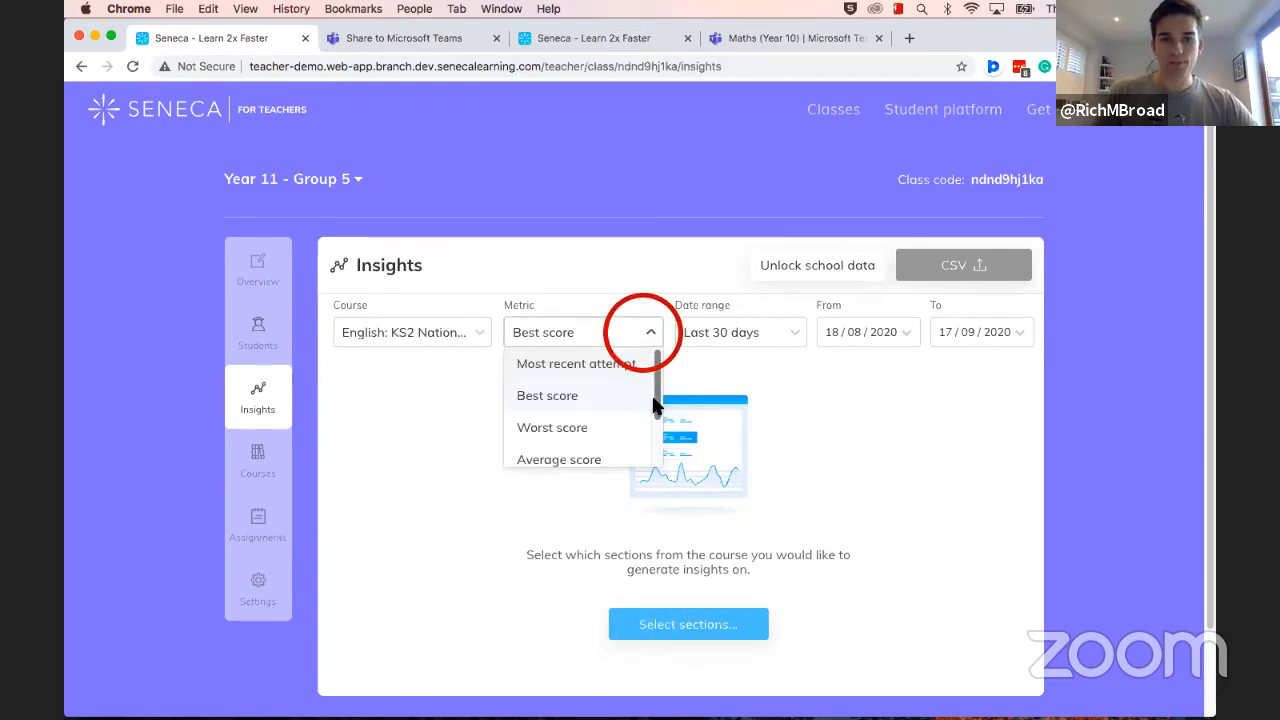
{"action": "left_click_drag", "start_coordinate": [651, 378], "coordinate": [650, 371]}
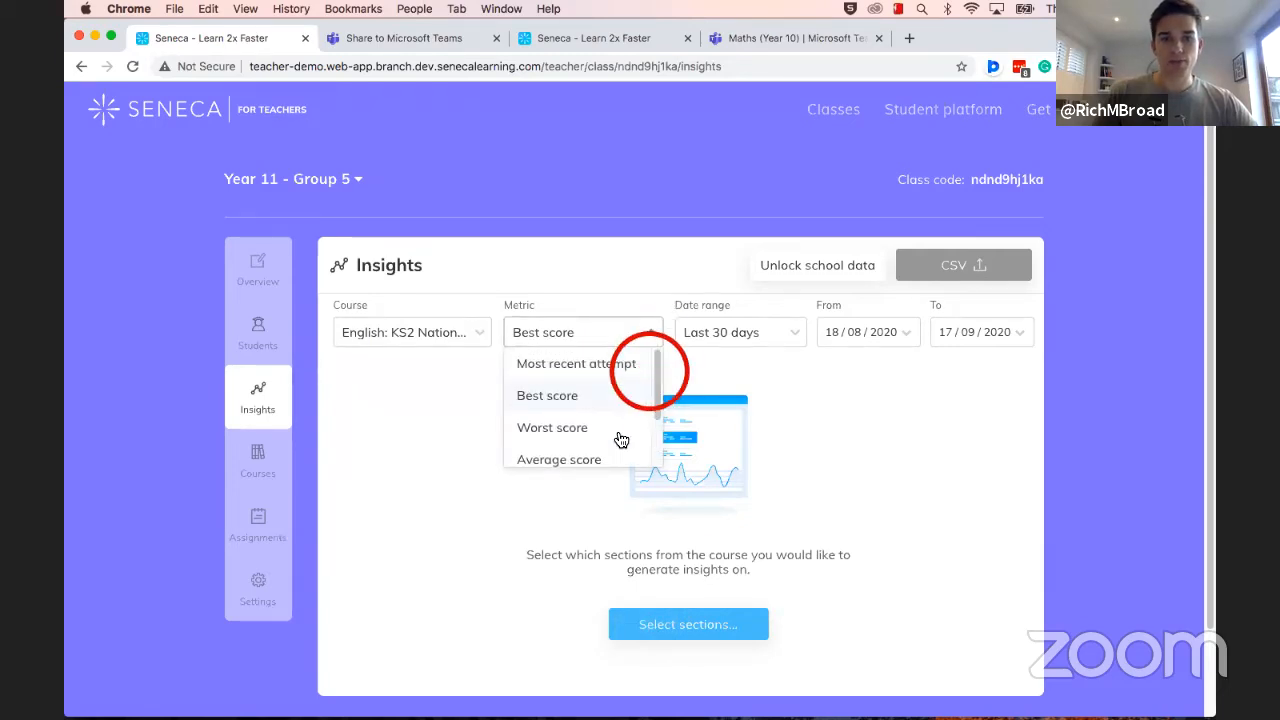
Step: Set the date range of the class insights to Last year
{"action": "left_click", "coordinate": [743, 337]}
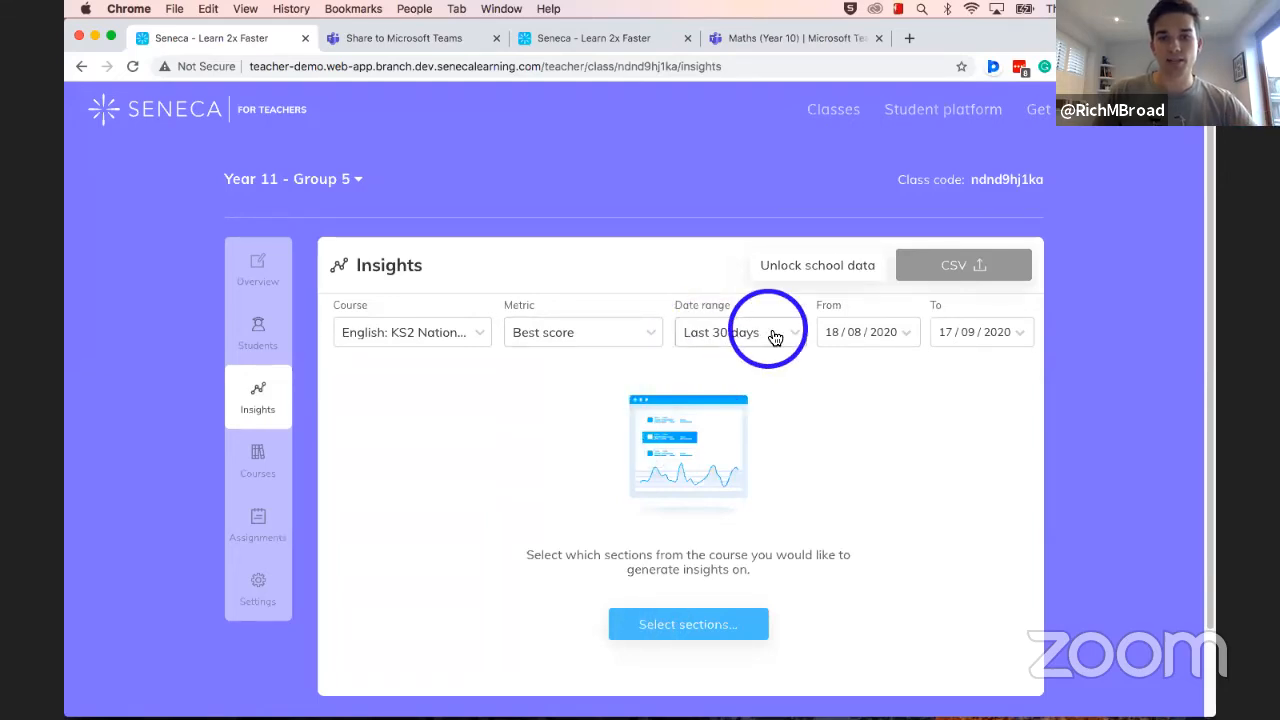
{"action": "left_click", "coordinate": [775, 337]}
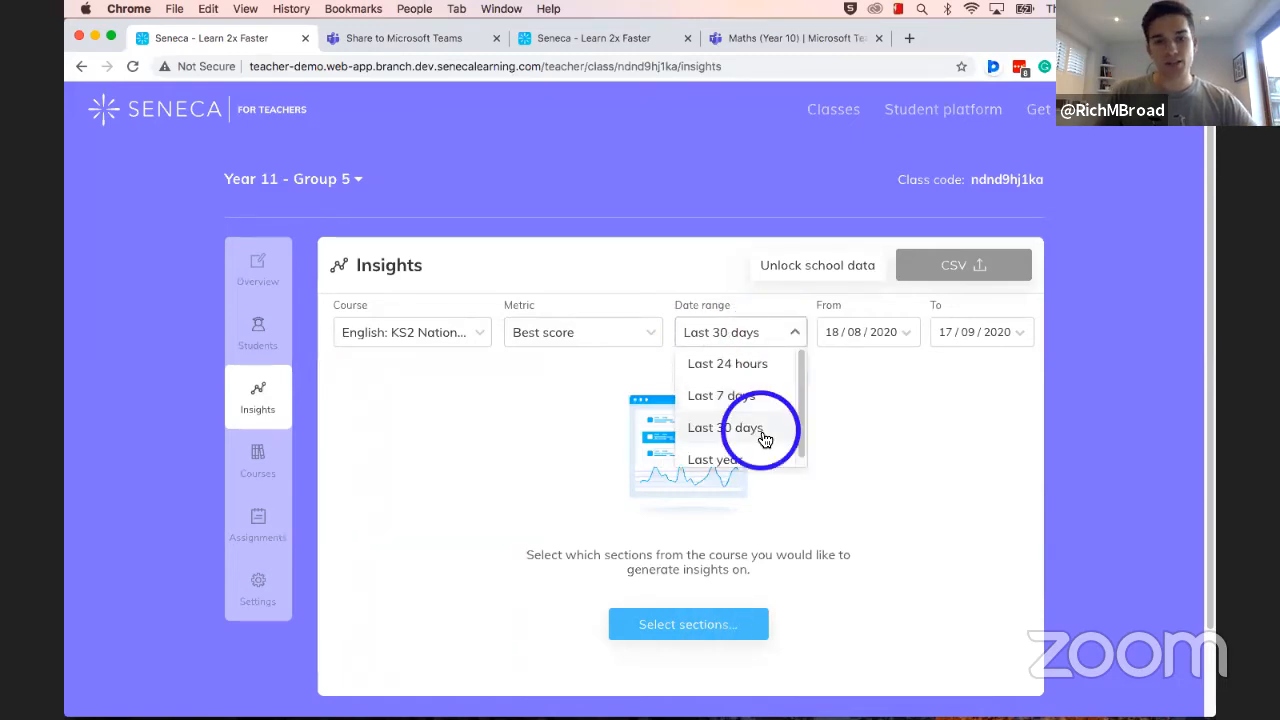
{"action": "left_click", "coordinate": [752, 460]}
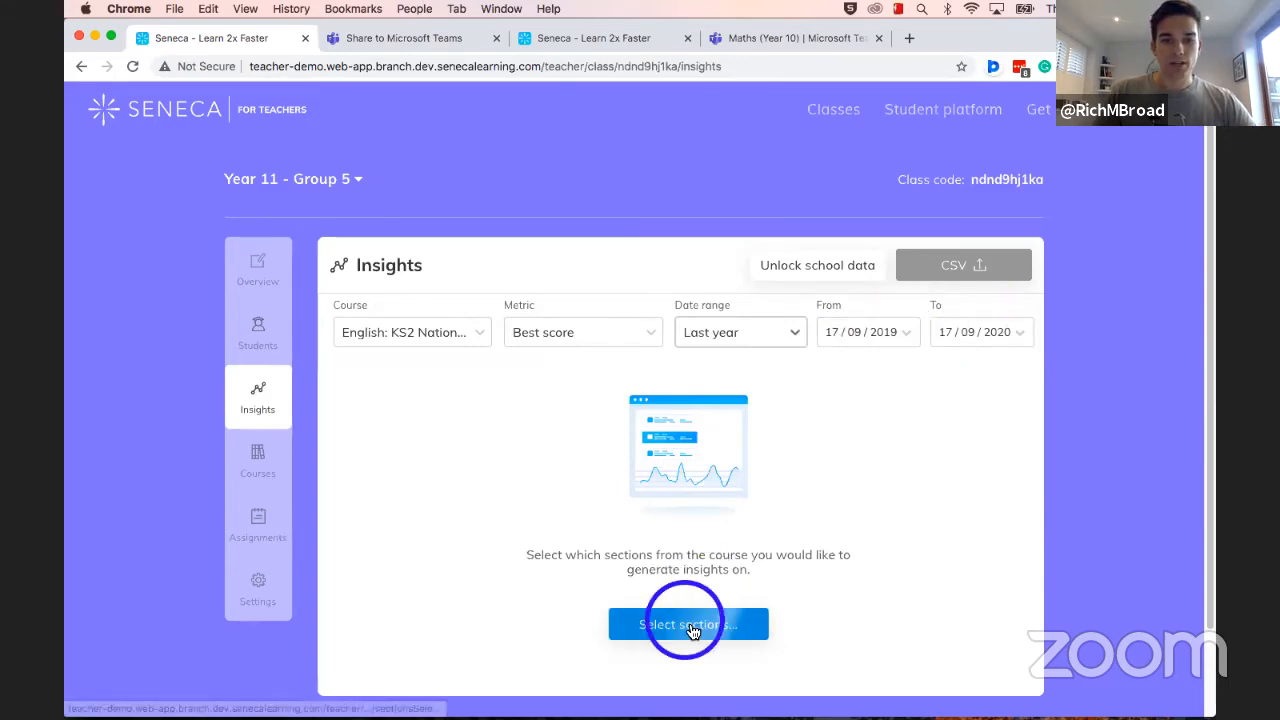
Step: Choose both Root Words sections and Prefixes sections 1.2.1, 1.2.3 and 1.2.5 for the class insights
{"action": "left_click", "coordinate": [690, 626]}
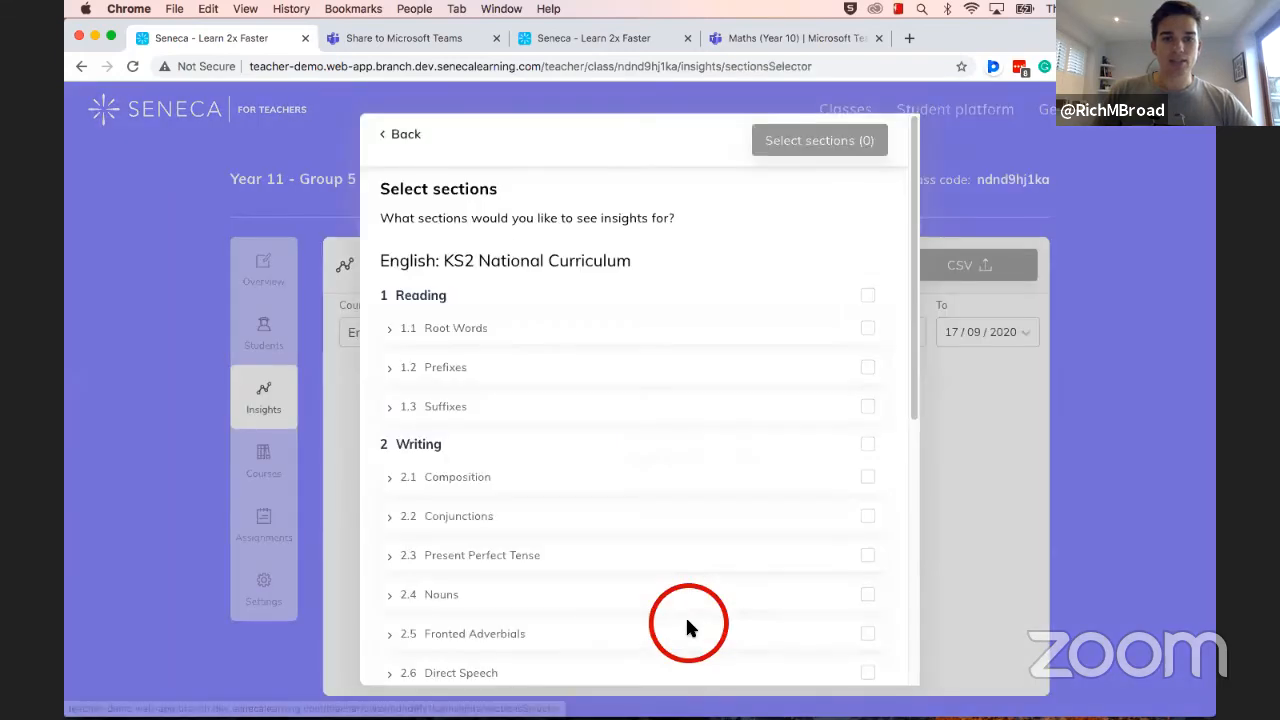
{"action": "left_click", "coordinate": [535, 332]}
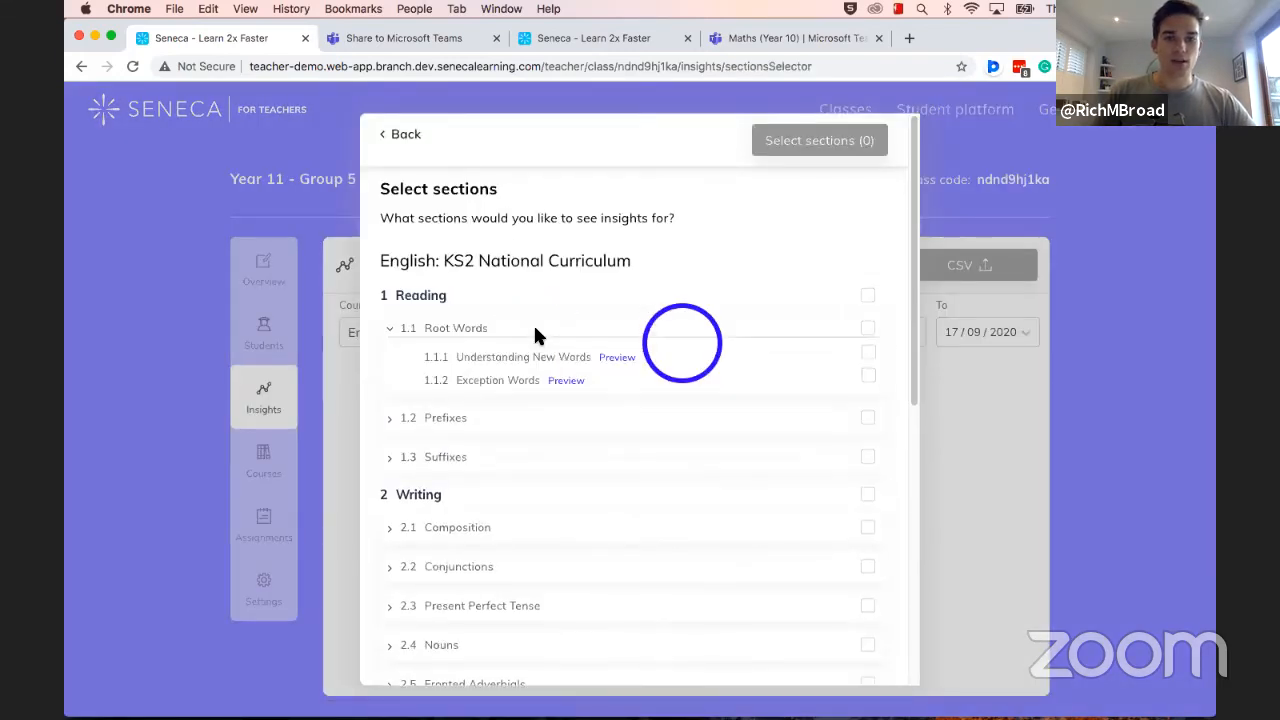
{"action": "left_click", "coordinate": [864, 354]}
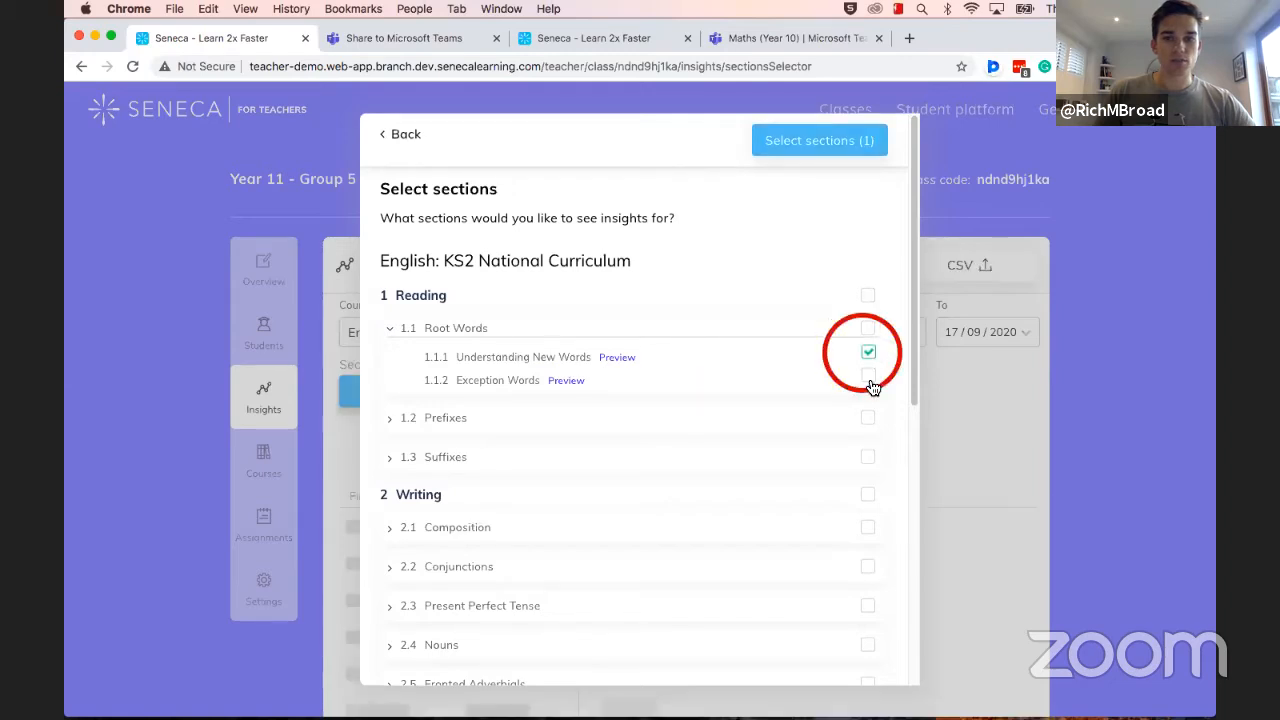
{"action": "left_click", "coordinate": [867, 377]}
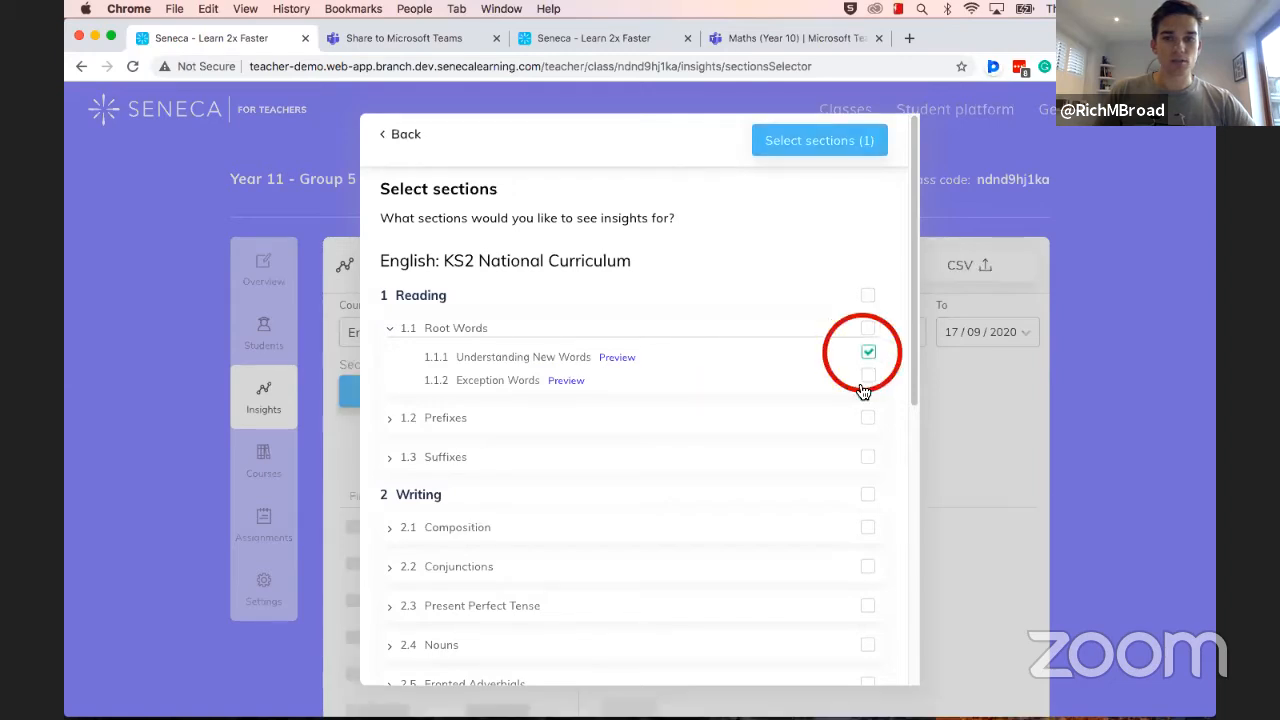
{"action": "left_click", "coordinate": [710, 430]}
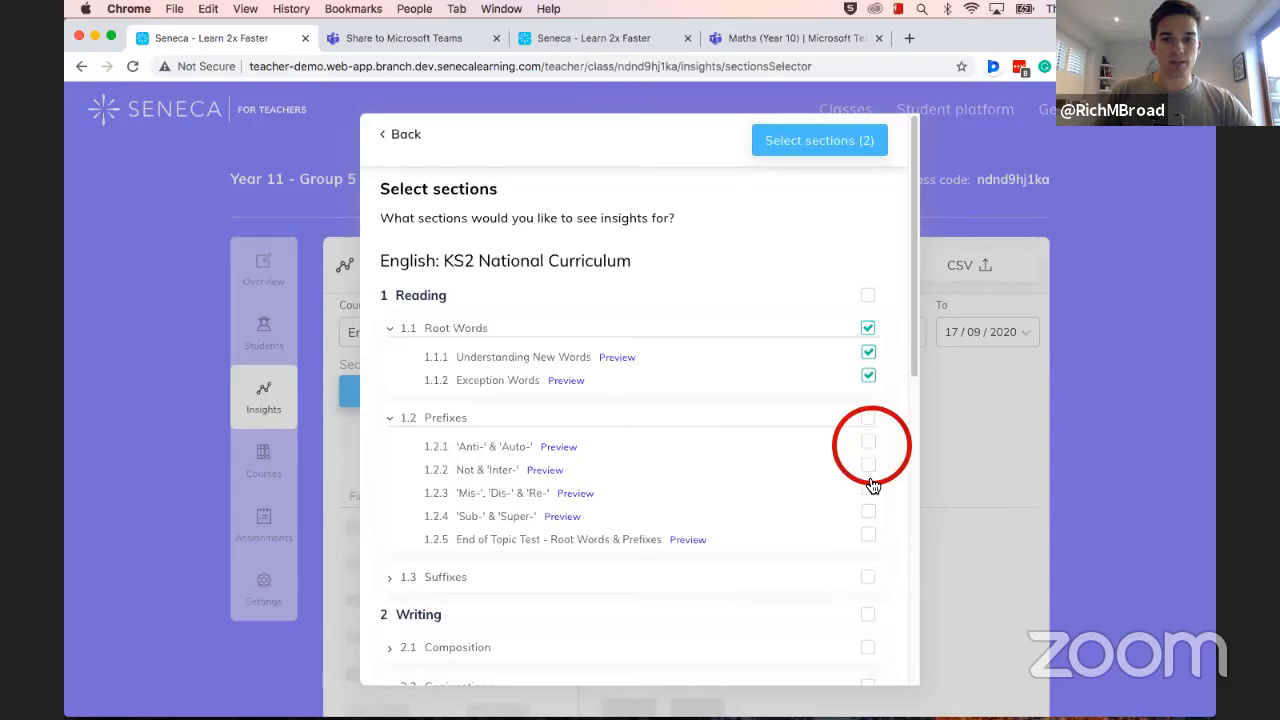
{"action": "left_click", "coordinate": [868, 535]}
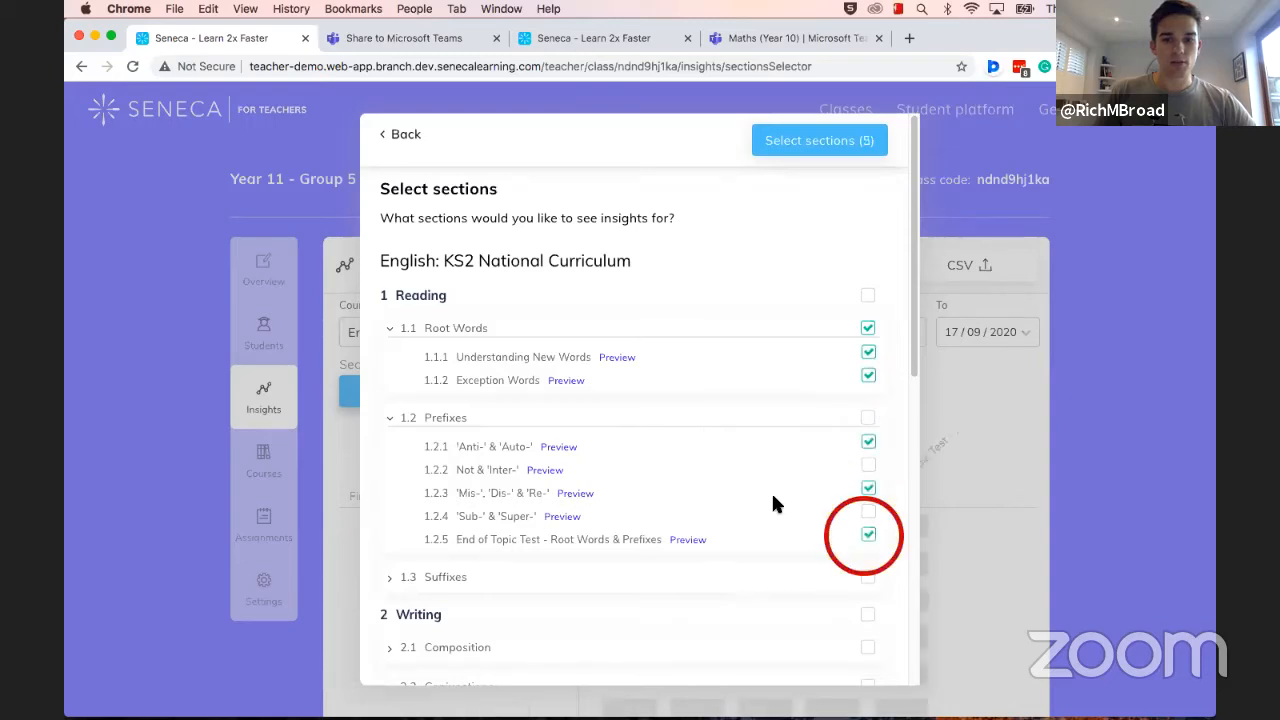
Step: Add Conjunctions sections 2.2.1, 2.2.3 and 2.2.5 plus all of Present Perfect Tense, and generate insights for the selected sections
{"action": "scroll", "coordinate": [671, 403], "scroll_direction": "down", "scroll_amount": 3}
{"action": "scroll", "coordinate": [671, 410], "scroll_direction": "down", "scroll_amount": 2}
{"action": "left_click", "coordinate": [667, 400]}
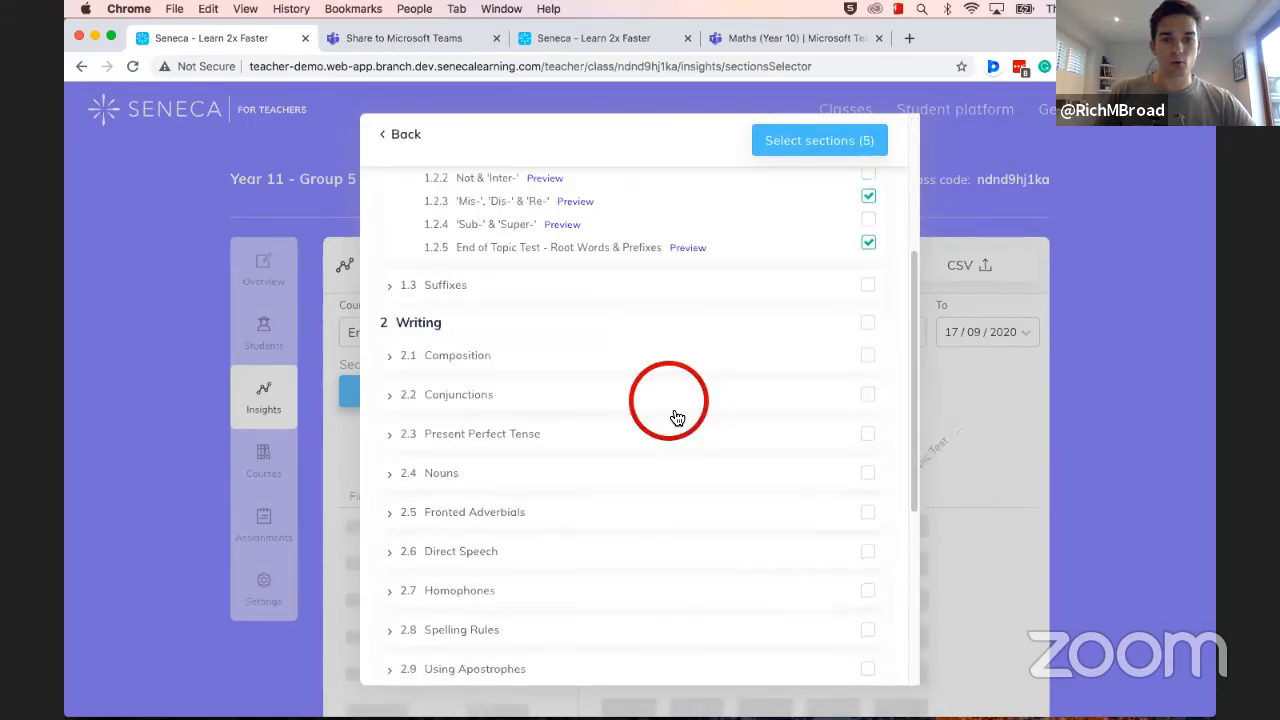
{"action": "left_click", "coordinate": [868, 419]}
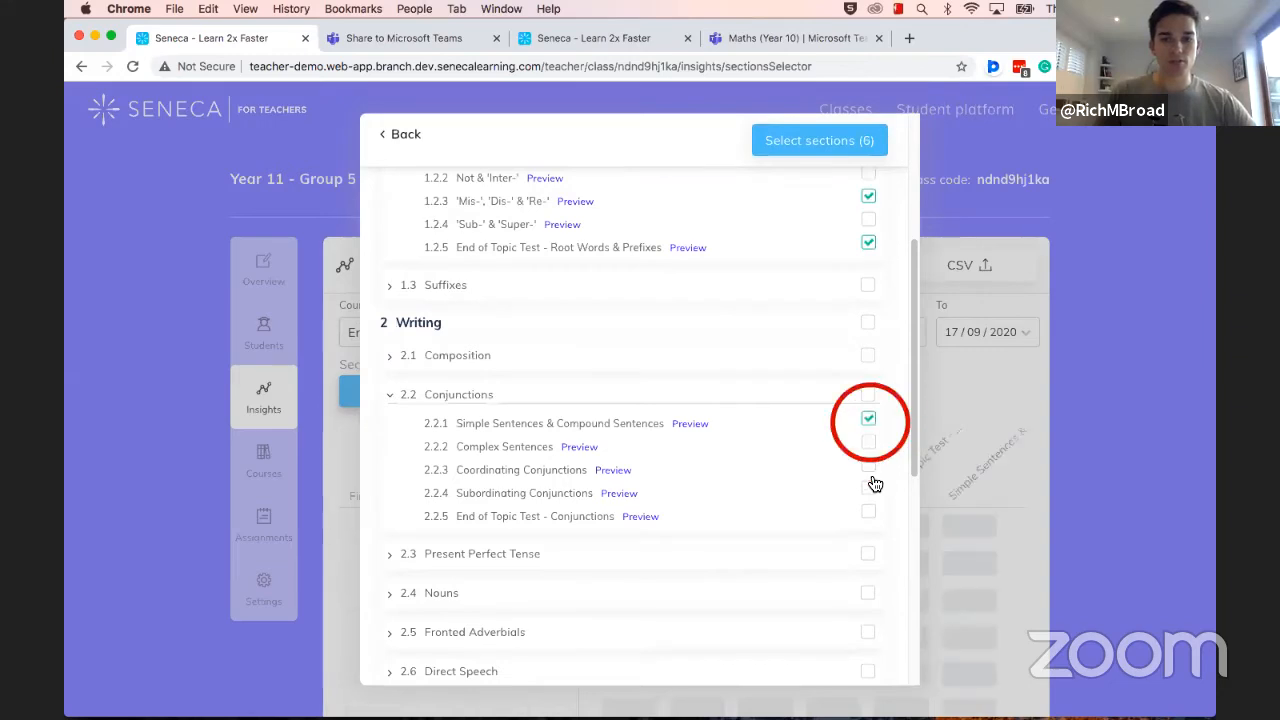
{"action": "left_click", "coordinate": [868, 465]}
{"action": "left_click", "coordinate": [868, 511]}
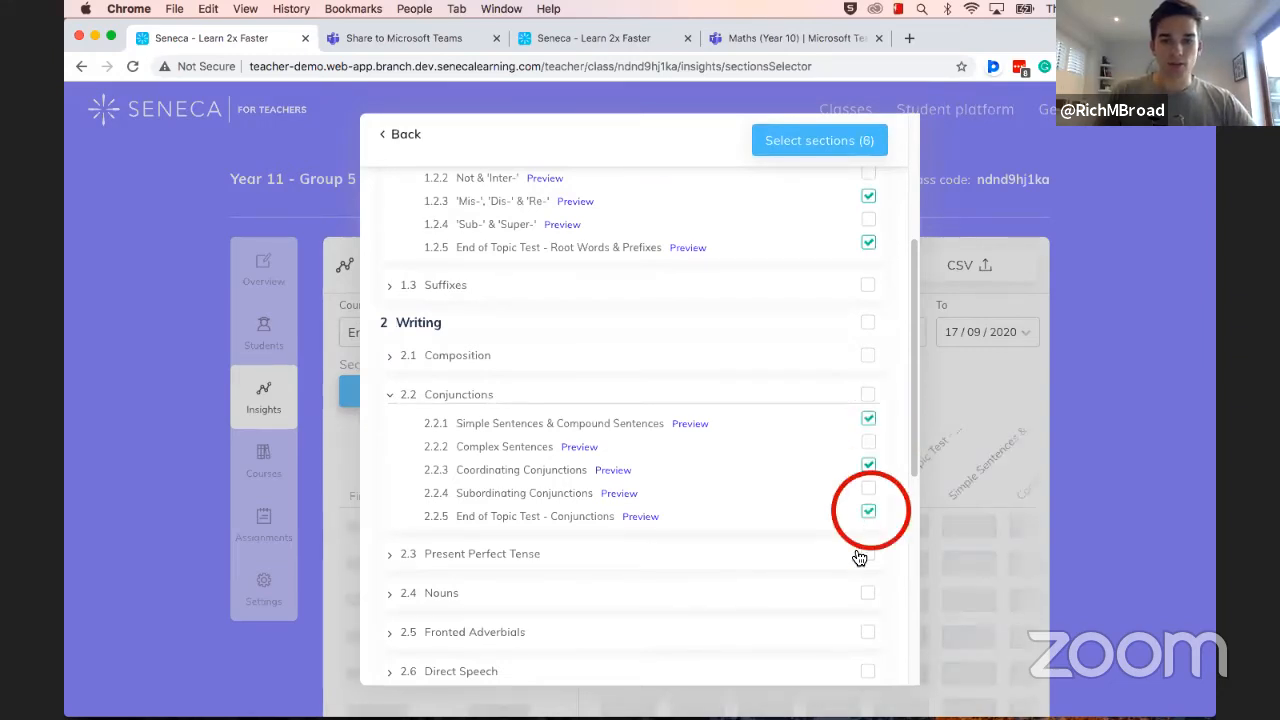
{"action": "left_click", "coordinate": [867, 553]}
{"action": "left_click", "coordinate": [818, 143]}
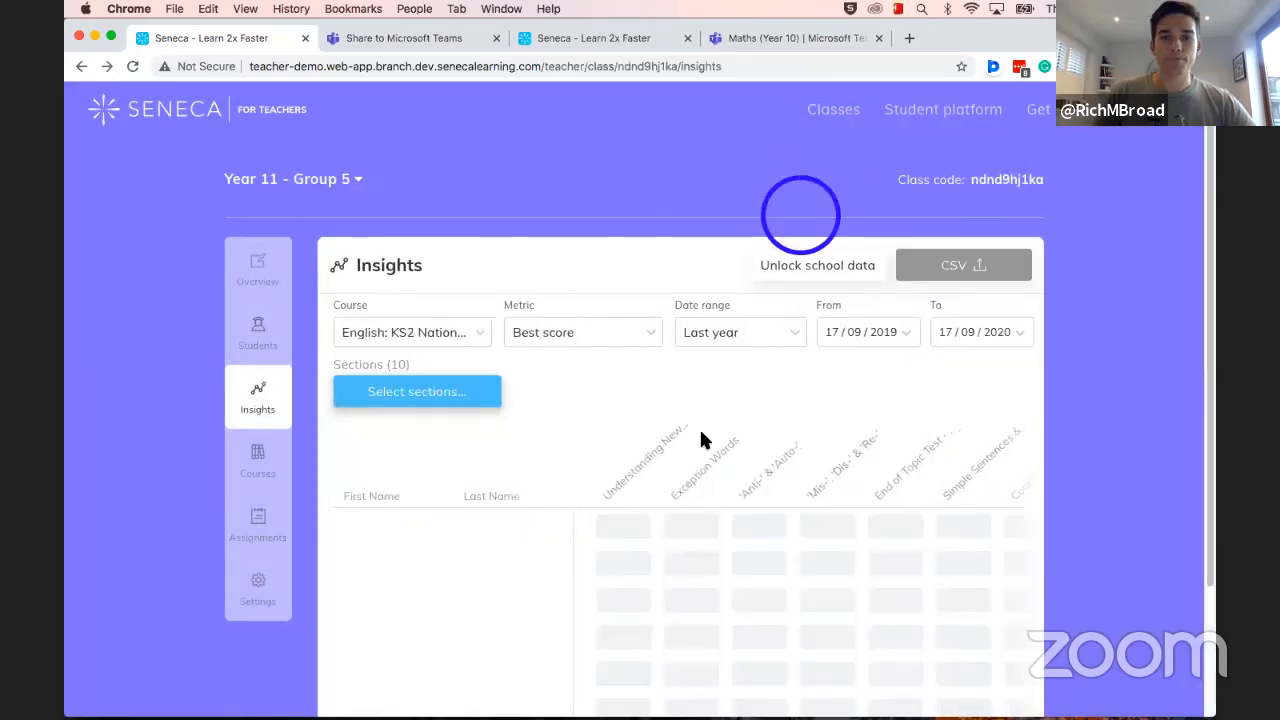
Step: Examine each student's best scores across the selected sections in the class insights table
{"action": "scroll", "coordinate": [1065, 365], "scroll_direction": "down", "scroll_amount": 1}
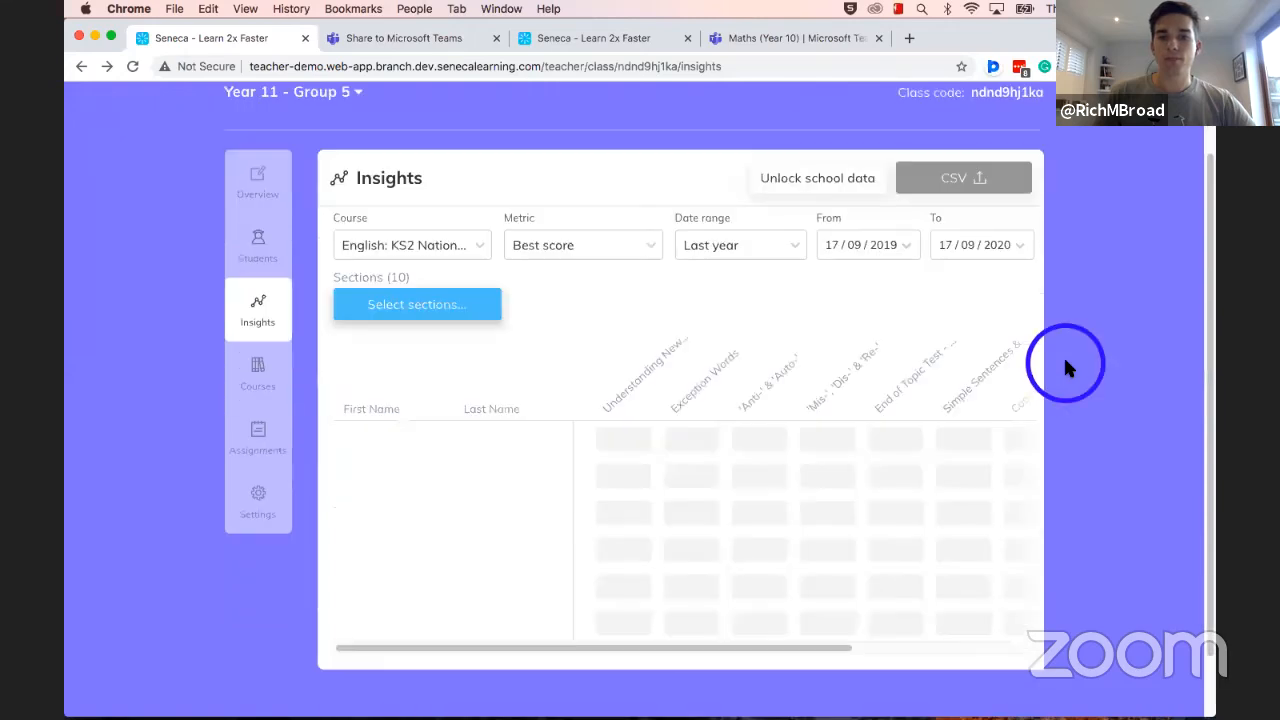
{"action": "scroll", "coordinate": [1065, 368], "scroll_direction": "down", "scroll_amount": 2}
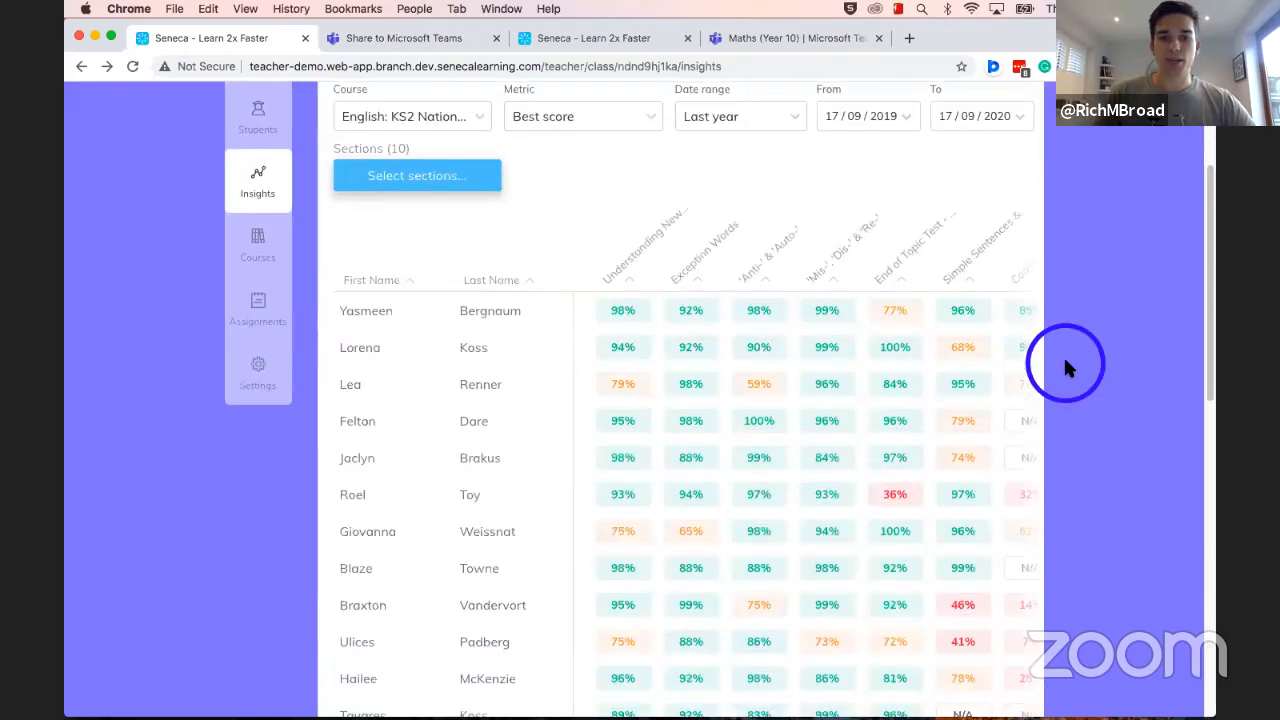
{"action": "scroll", "coordinate": [1065, 368], "scroll_direction": "down", "scroll_amount": 2}
{"action": "scroll", "coordinate": [1065, 368], "scroll_direction": "down", "scroll_amount": 3}
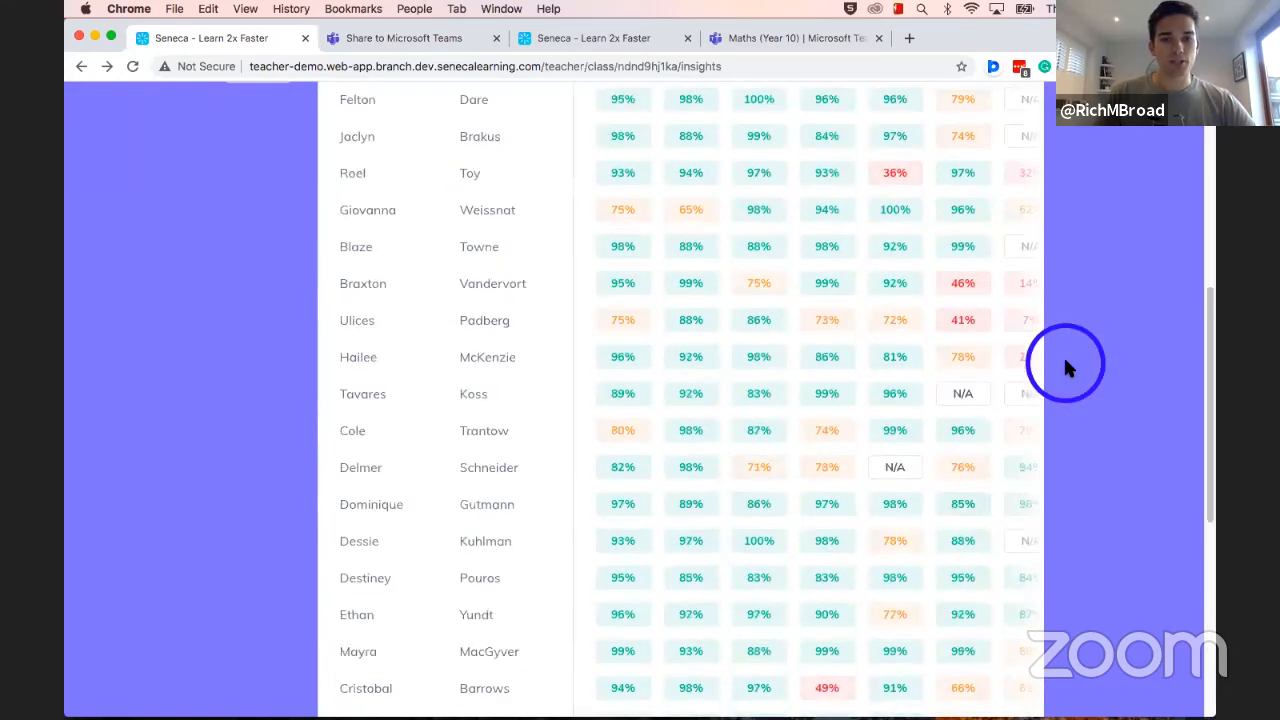
{"action": "scroll", "coordinate": [1065, 368], "scroll_direction": "down", "scroll_amount": 4}
{"action": "scroll", "coordinate": [1065, 368], "scroll_direction": "up", "scroll_amount": 10}
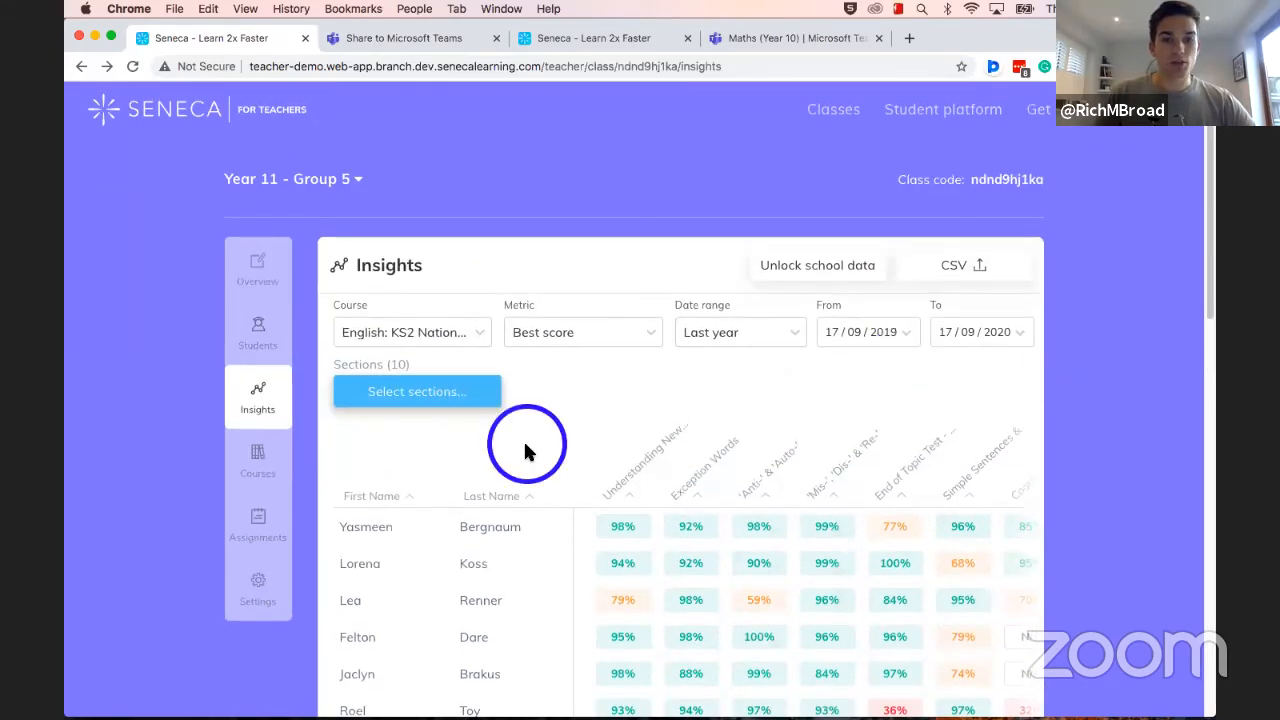
{"action": "scroll", "coordinate": [567, 440], "scroll_direction": "down", "scroll_amount": 2}
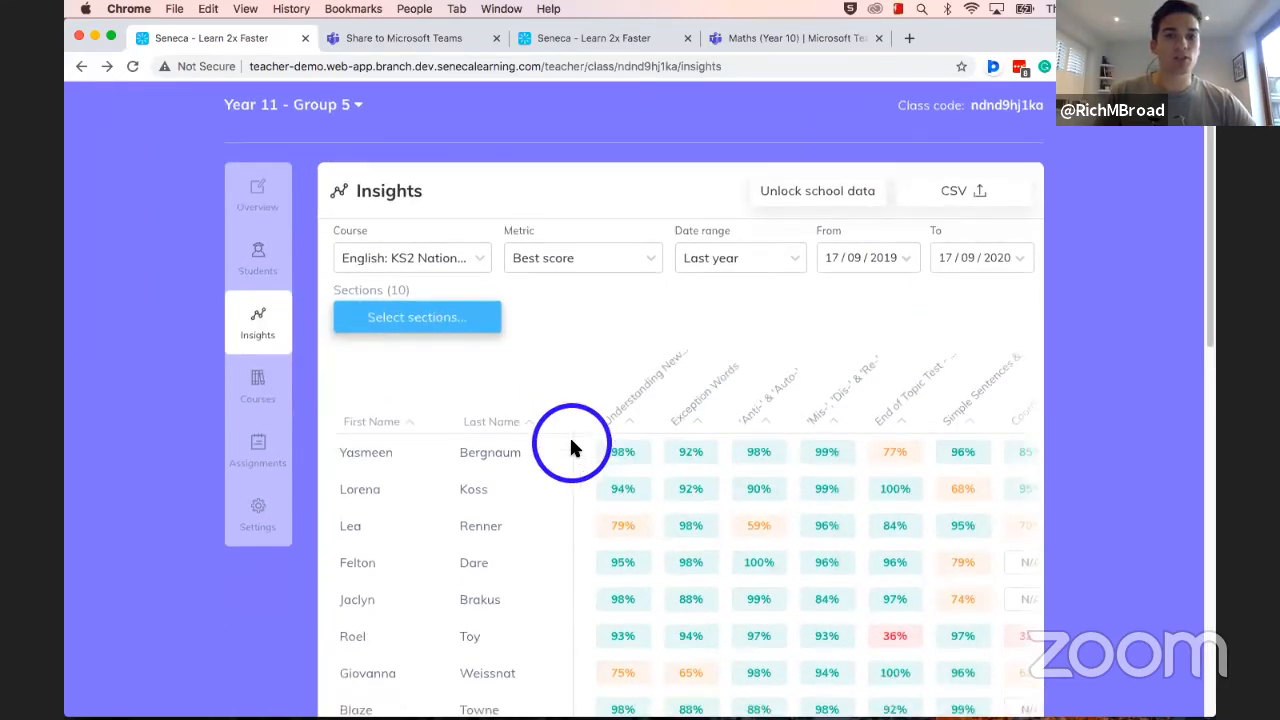
{"action": "scroll", "coordinate": [727, 259], "scroll_direction": "down", "scroll_amount": 1}
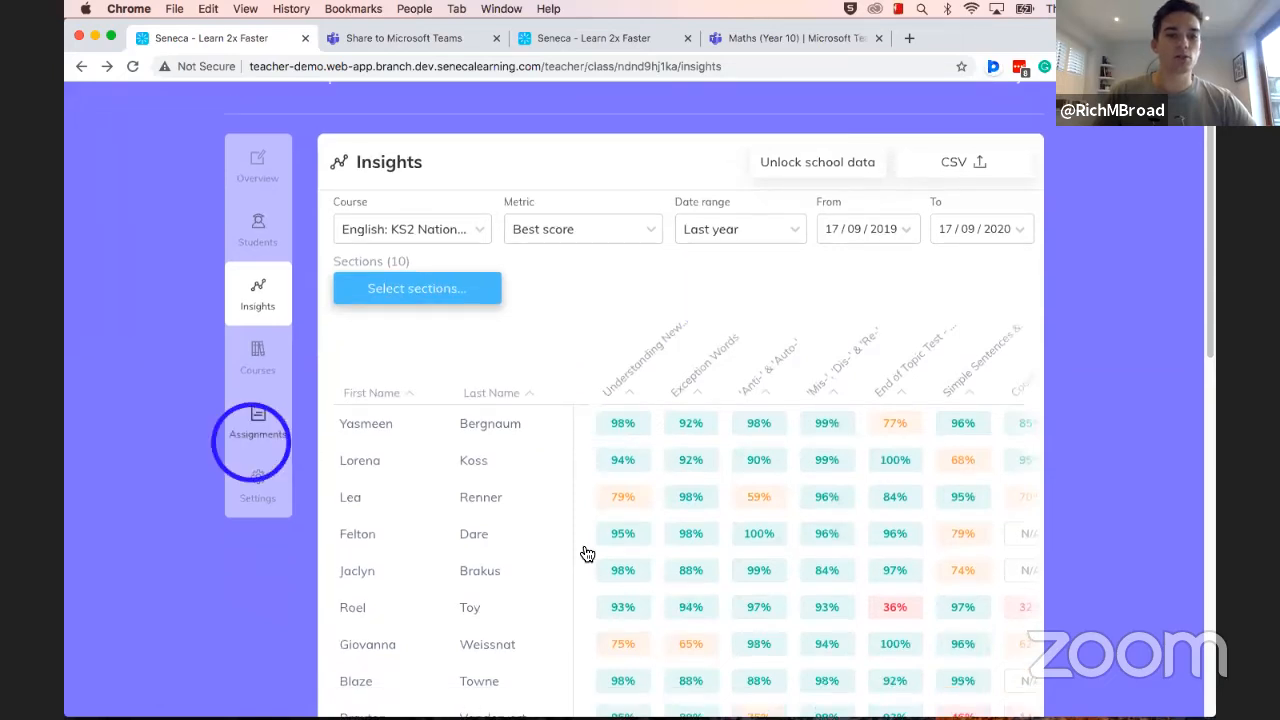
{"action": "scroll", "coordinate": [700, 400], "scroll_direction": "up", "scroll_amount": 3}
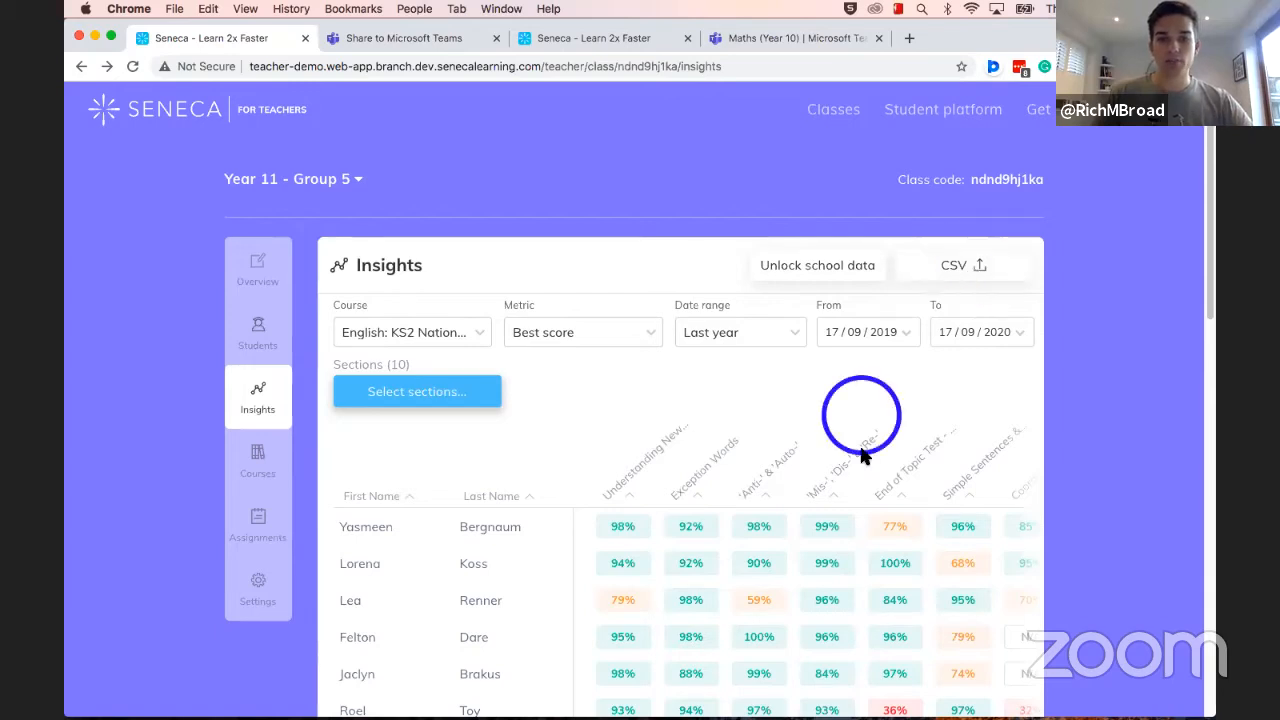
{"action": "scroll", "coordinate": [769, 349], "scroll_direction": "down", "scroll_amount": 2}
{"action": "scroll", "coordinate": [769, 349], "scroll_direction": "up", "scroll_amount": 1}
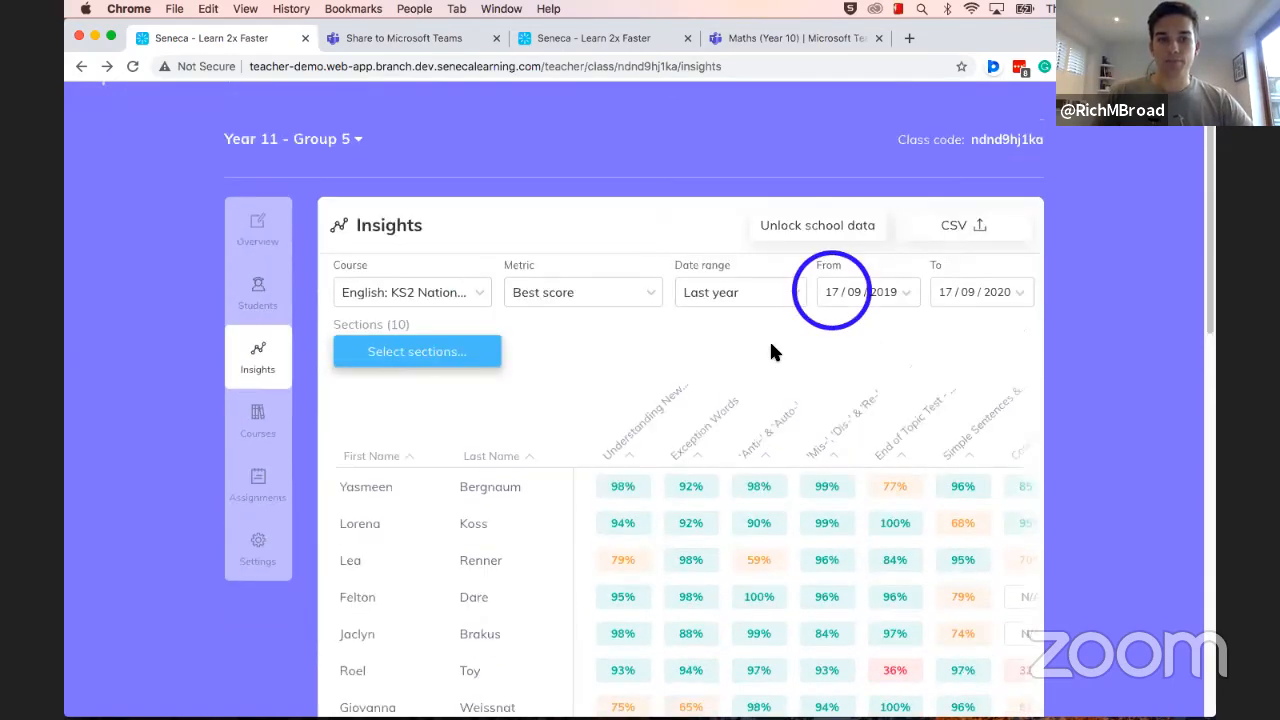
{"action": "scroll", "coordinate": [769, 352], "scroll_direction": "up", "scroll_amount": 1}
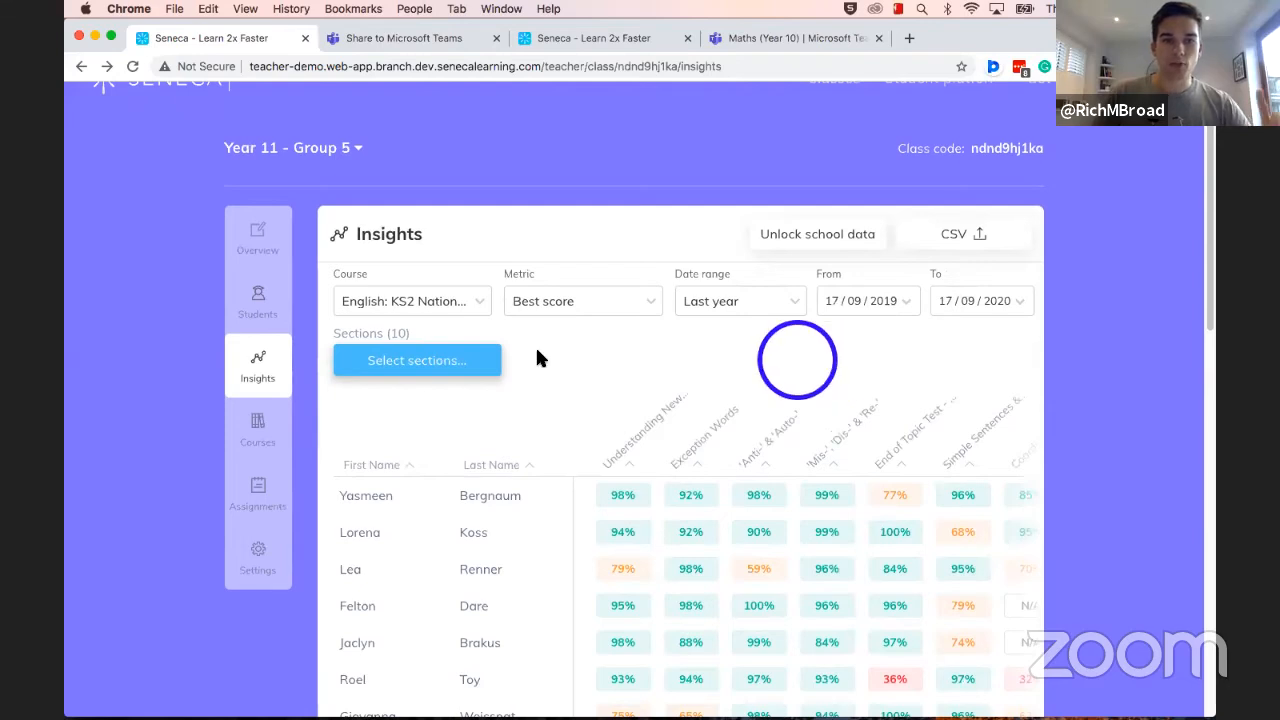
Step: Open the class's student list and review its learning time, score and session columns and the export option
{"action": "left_click", "coordinate": [259, 313]}
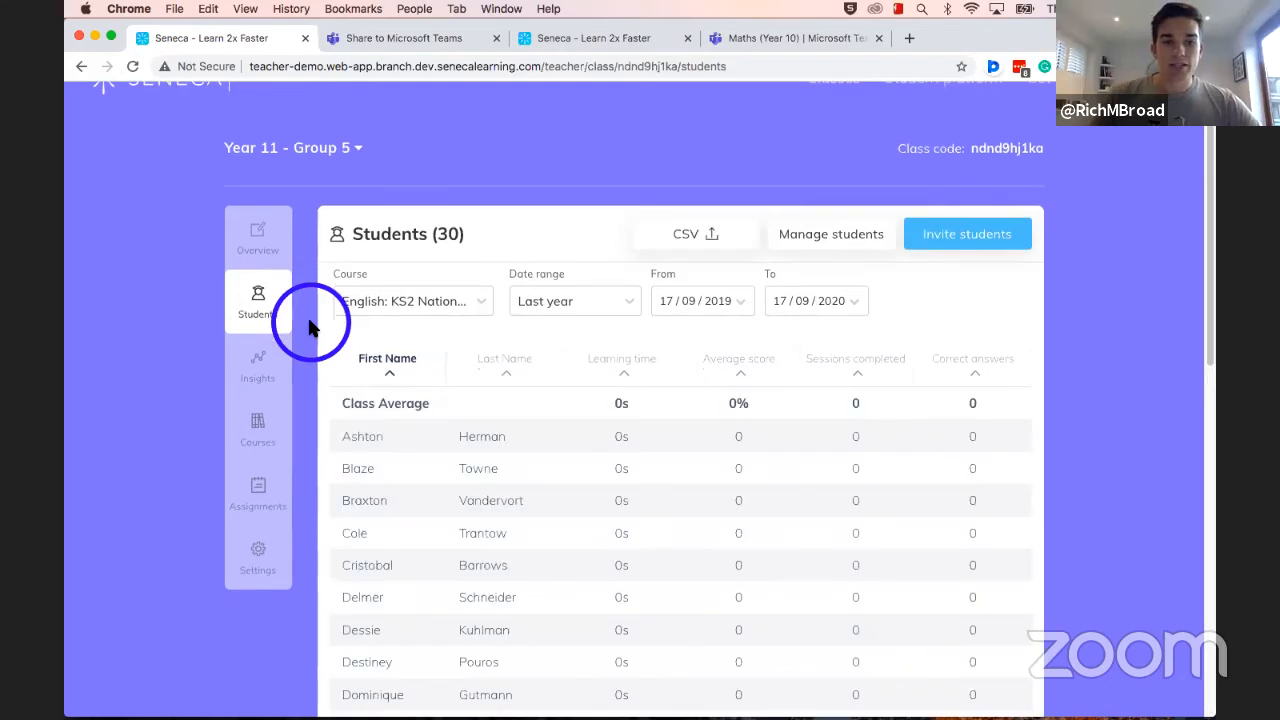
{"action": "scroll", "coordinate": [400, 415], "scroll_direction": "down", "scroll_amount": 3}
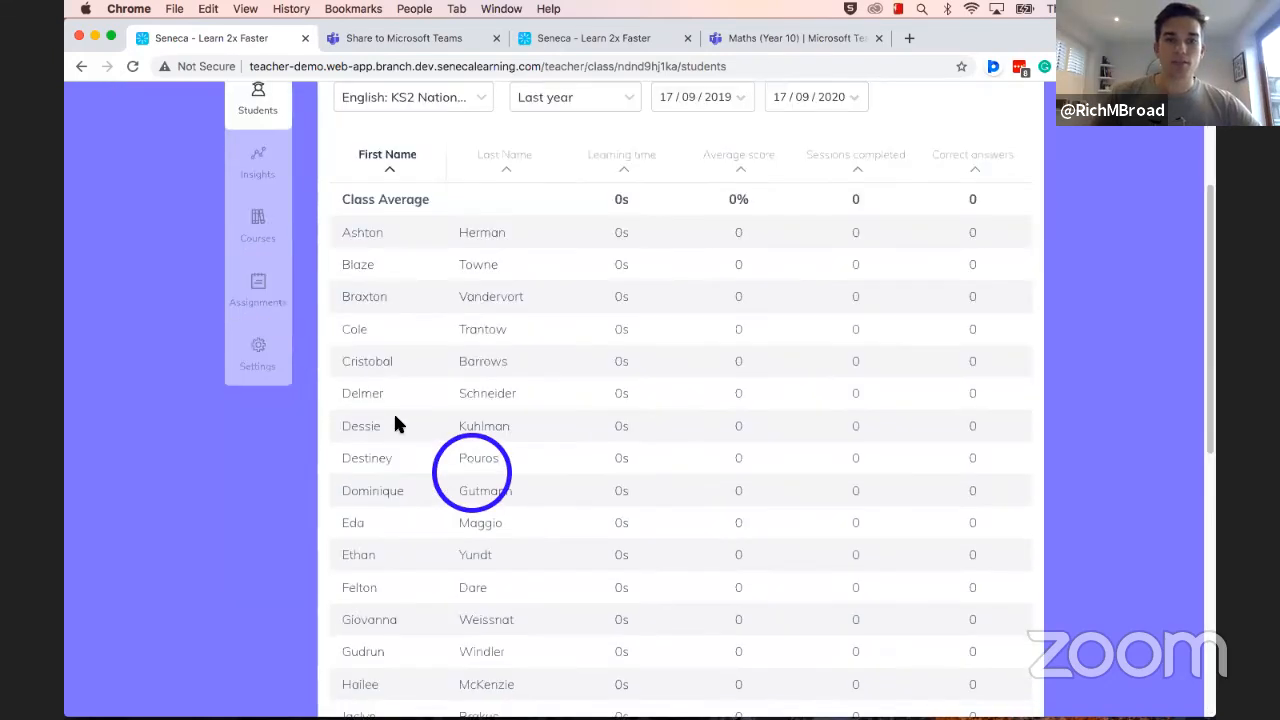
{"action": "scroll", "coordinate": [594, 337], "scroll_direction": "up", "scroll_amount": 2}
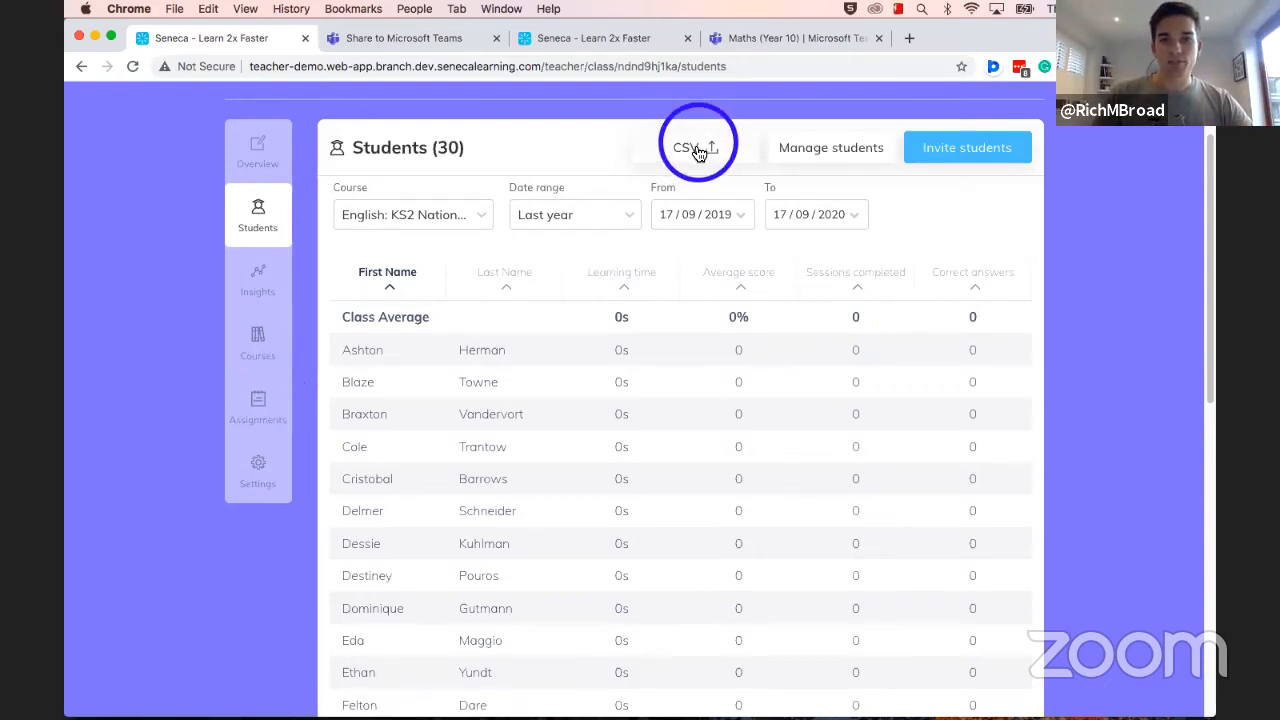
{"action": "scroll", "coordinate": [694, 257], "scroll_direction": "up", "scroll_amount": 2}
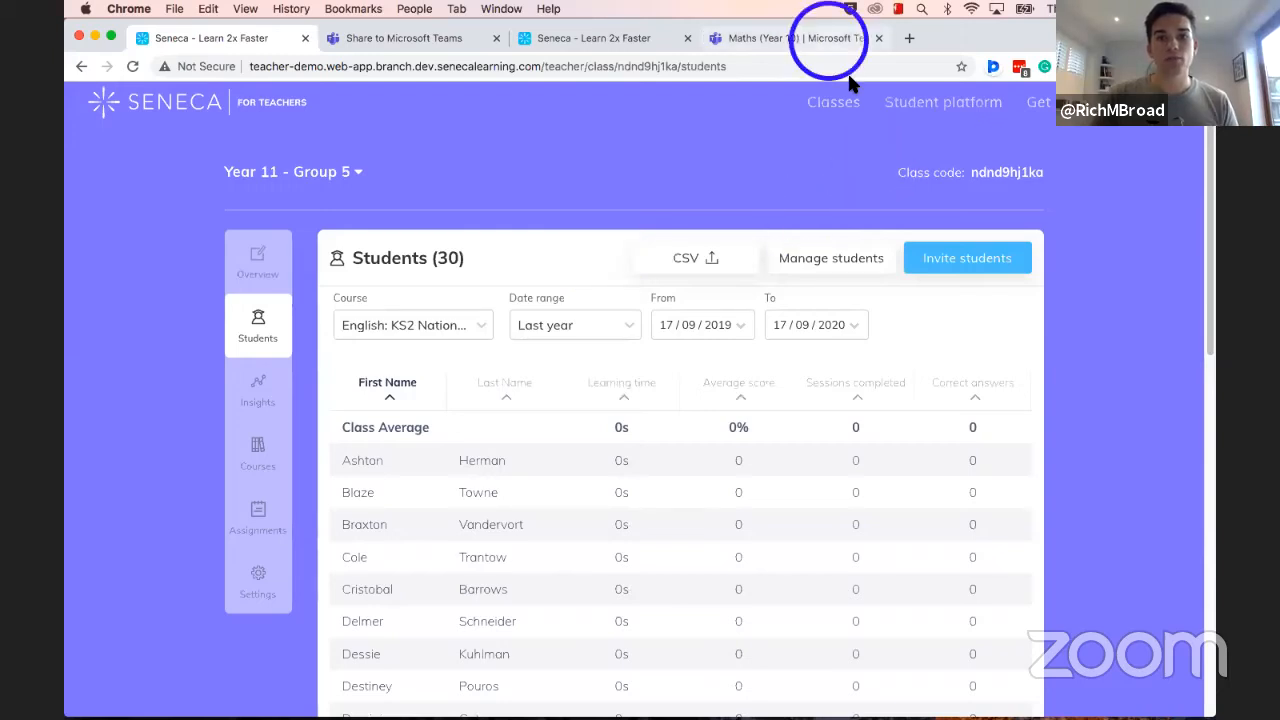
Step: Switch to the Maths channel in Microsoft Teams and start adding a Website tab named "Seneca"
{"action": "left_click", "coordinate": [781, 39]}
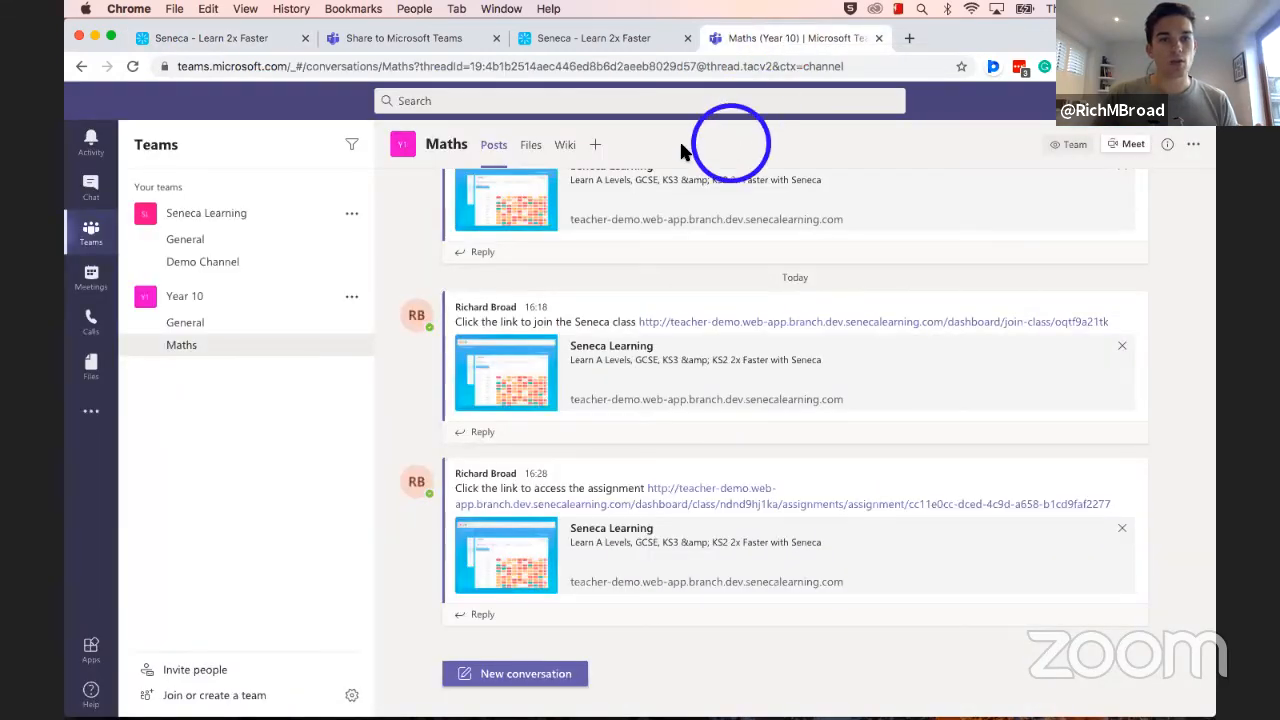
{"action": "left_click", "coordinate": [597, 148]}
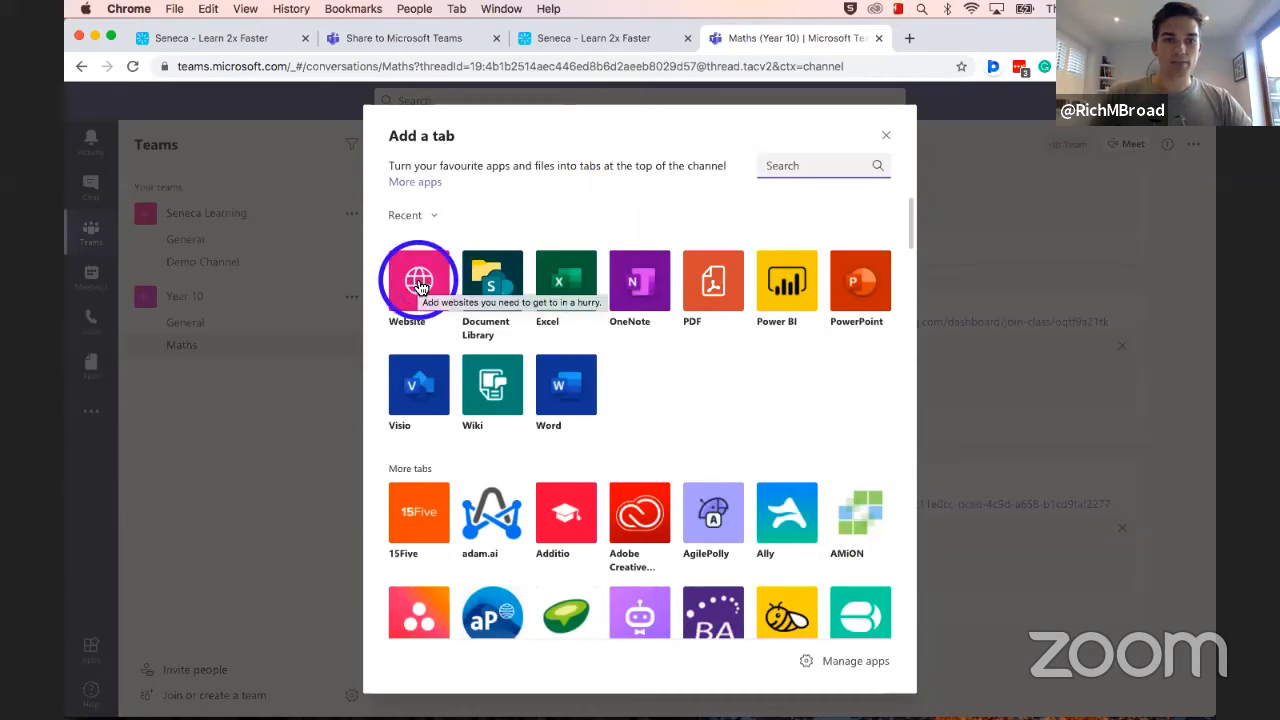
{"action": "left_click", "coordinate": [419, 283]}
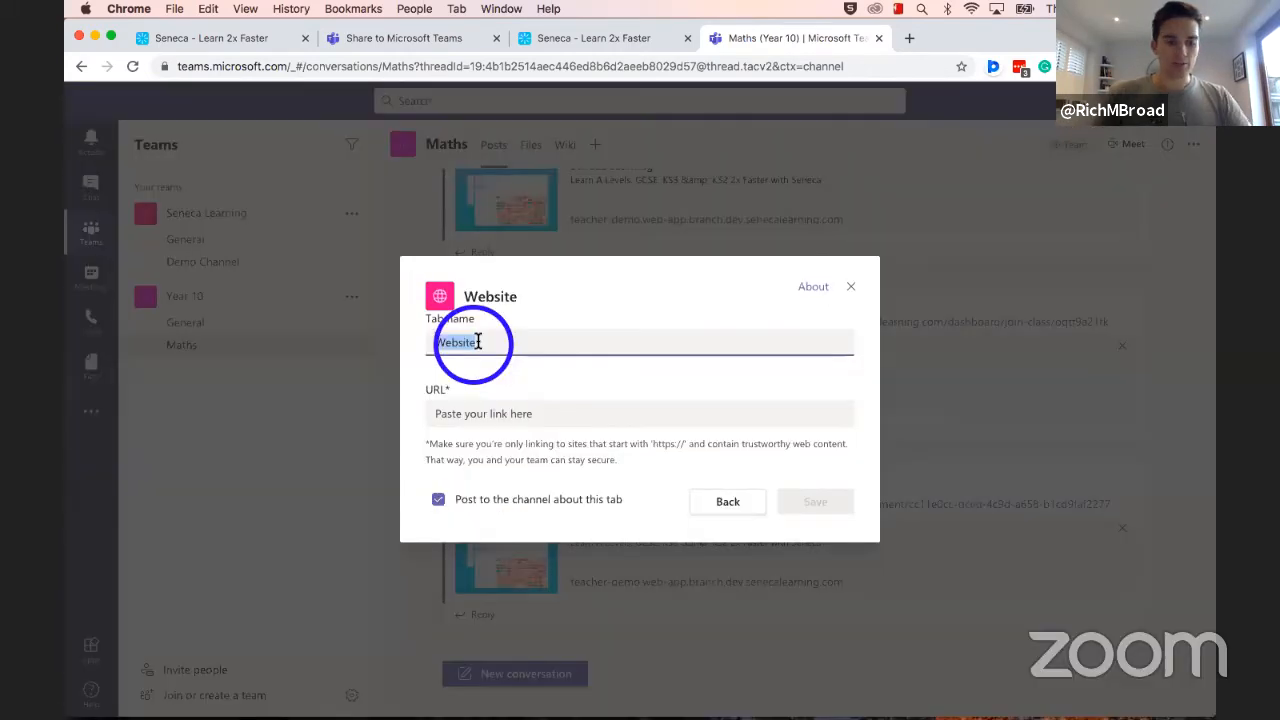
{"action": "type", "text": "Seneca"}
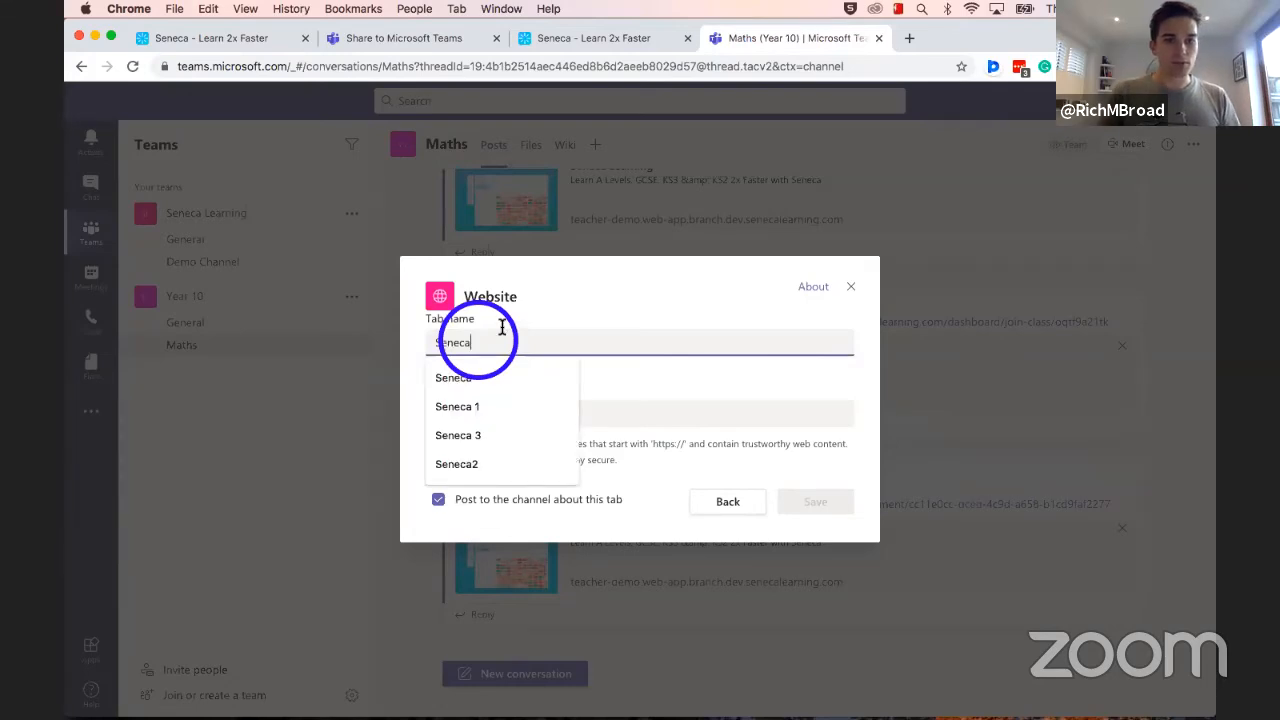
{"action": "left_click", "coordinate": [550, 300]}
{"action": "left_click", "coordinate": [494, 414]}
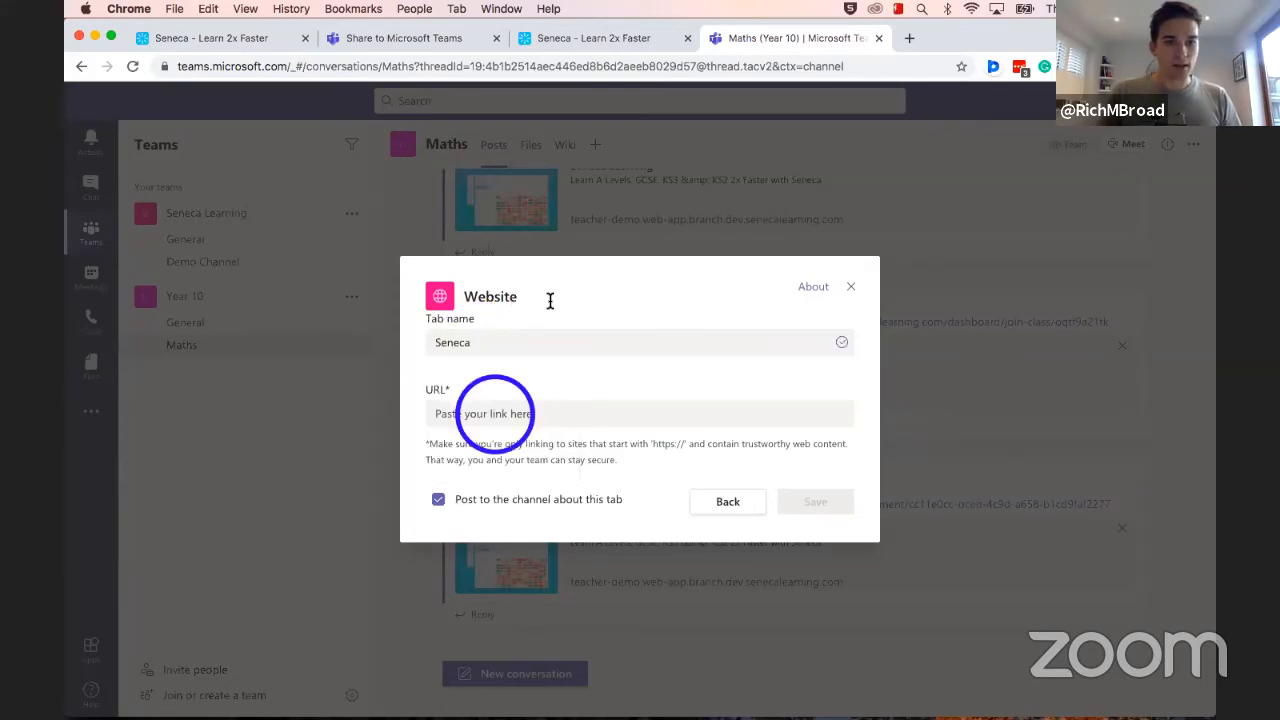
{"action": "left_click", "coordinate": [477, 452]}
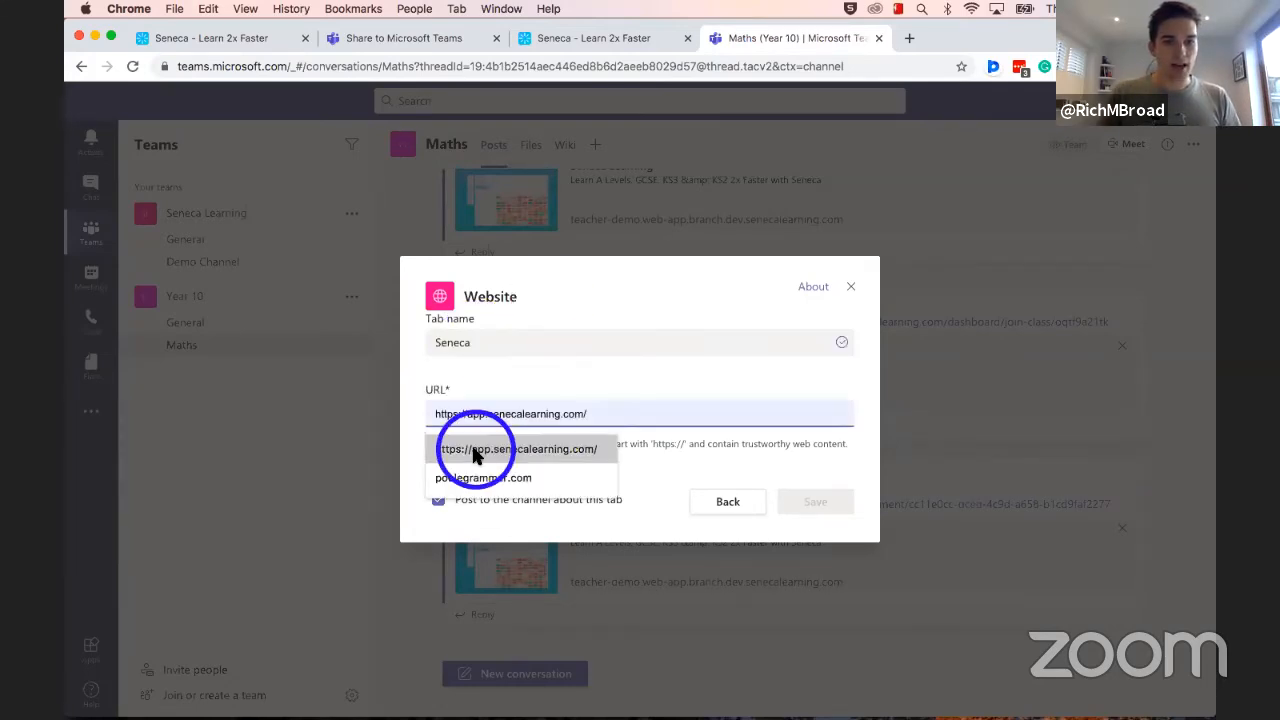
{"action": "left_click", "coordinate": [547, 452]}
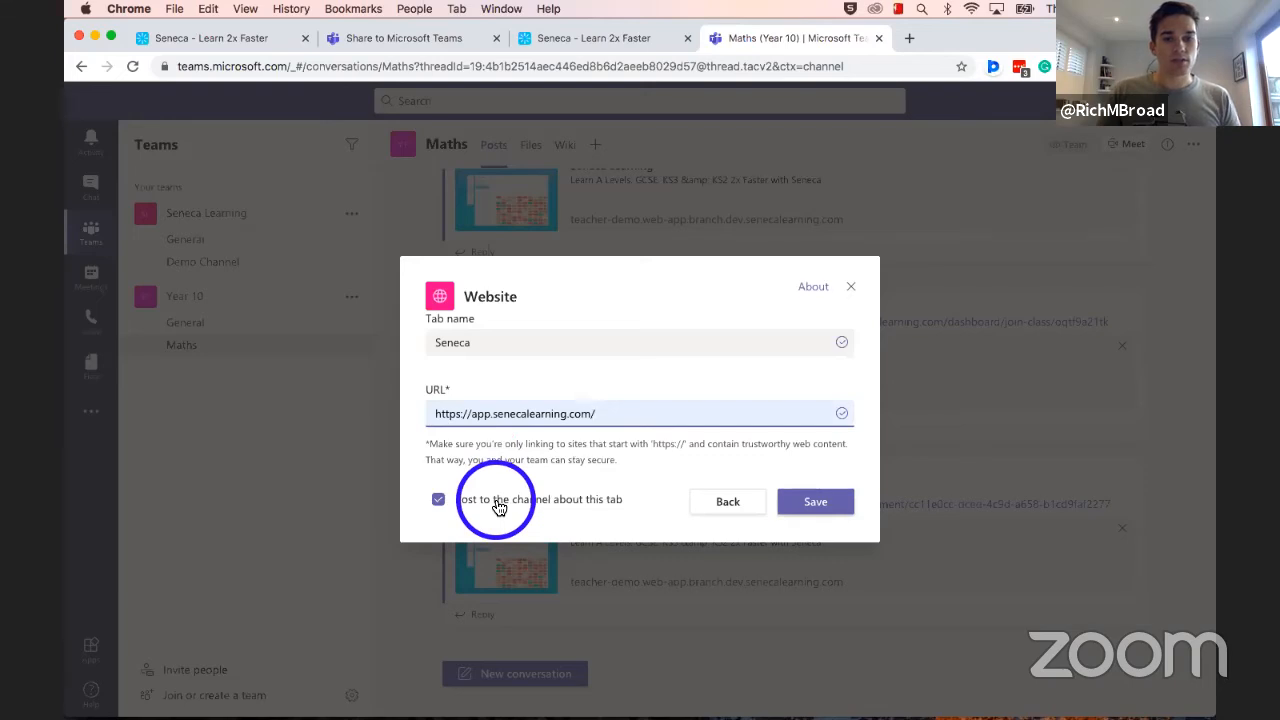
{"action": "left_click", "coordinate": [495, 503]}
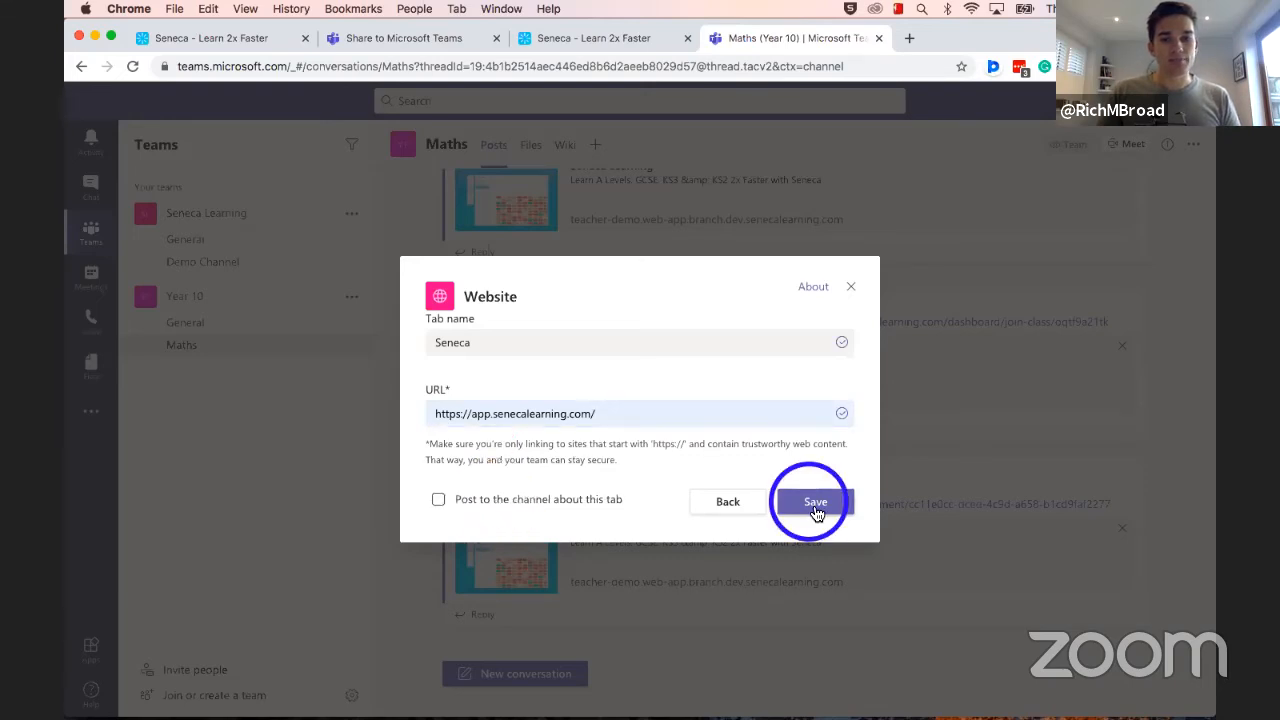
{"action": "left_click", "coordinate": [815, 505]}
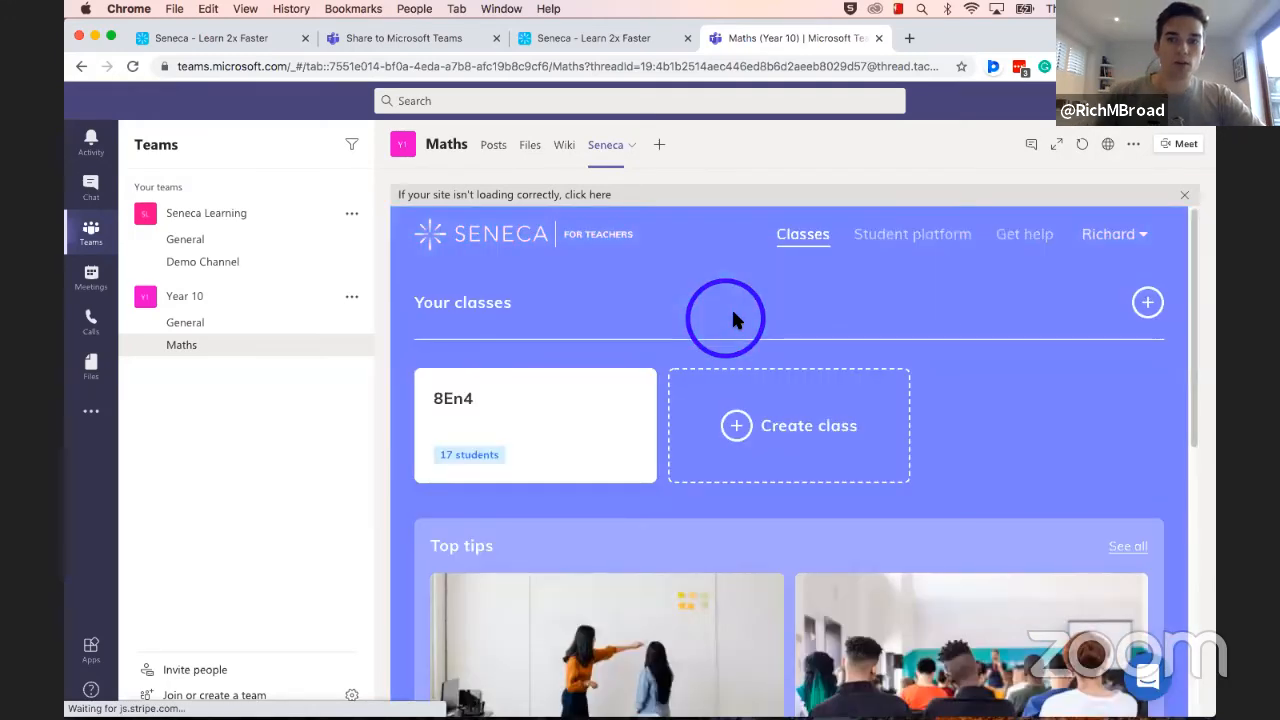
Step: Dismiss the site-loading notice in the channel's Seneca tab, and look over the embedded classes page and top tips
{"action": "left_click", "coordinate": [1182, 196]}
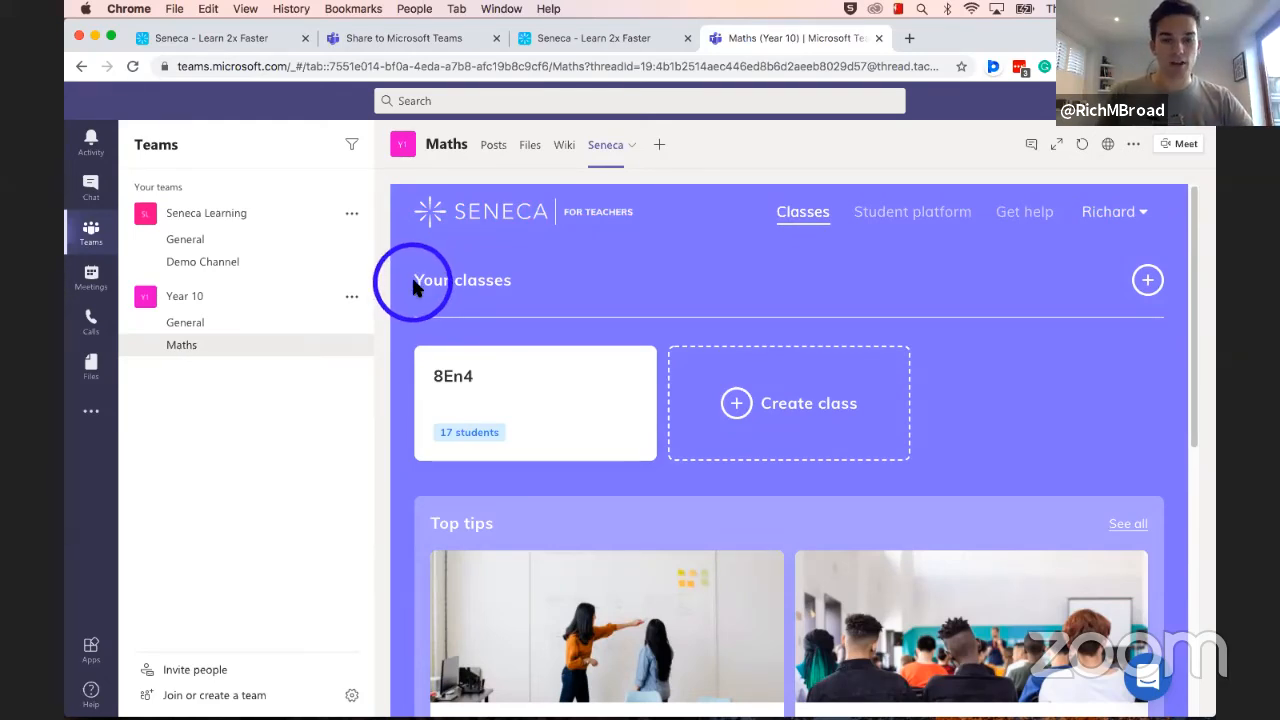
{"action": "scroll", "coordinate": [757, 298], "scroll_direction": "down", "scroll_amount": 3}
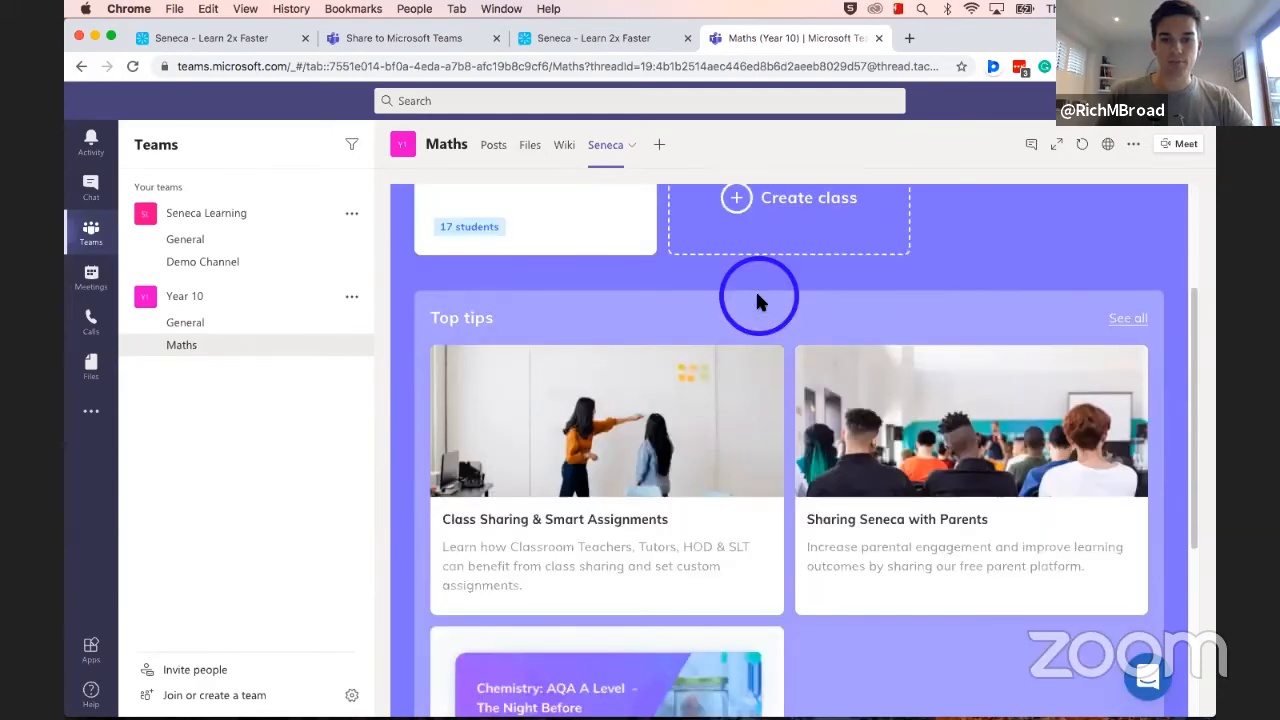
{"action": "scroll", "coordinate": [757, 298], "scroll_direction": "up", "scroll_amount": 3}
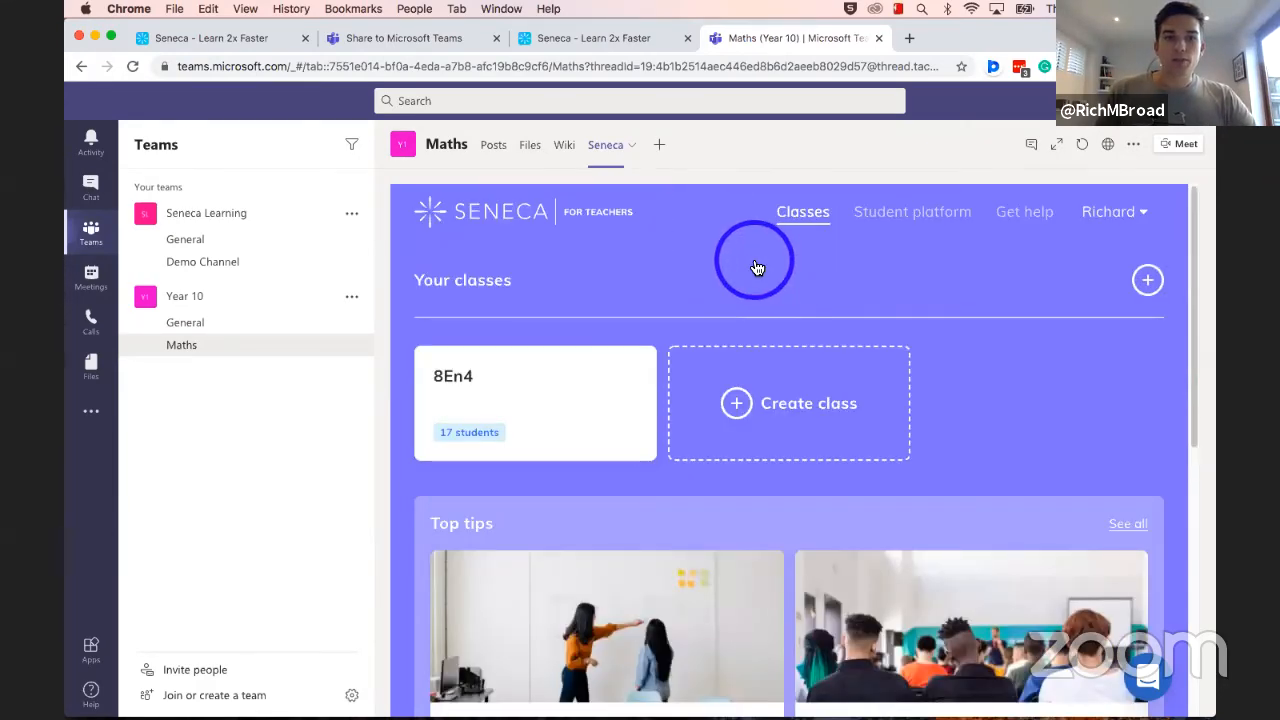
Step: Switch to the Seneca for Parents monitoring overview and dismiss the Free Google Classroom CPD pop-up
{"action": "left_click", "coordinate": [575, 38]}
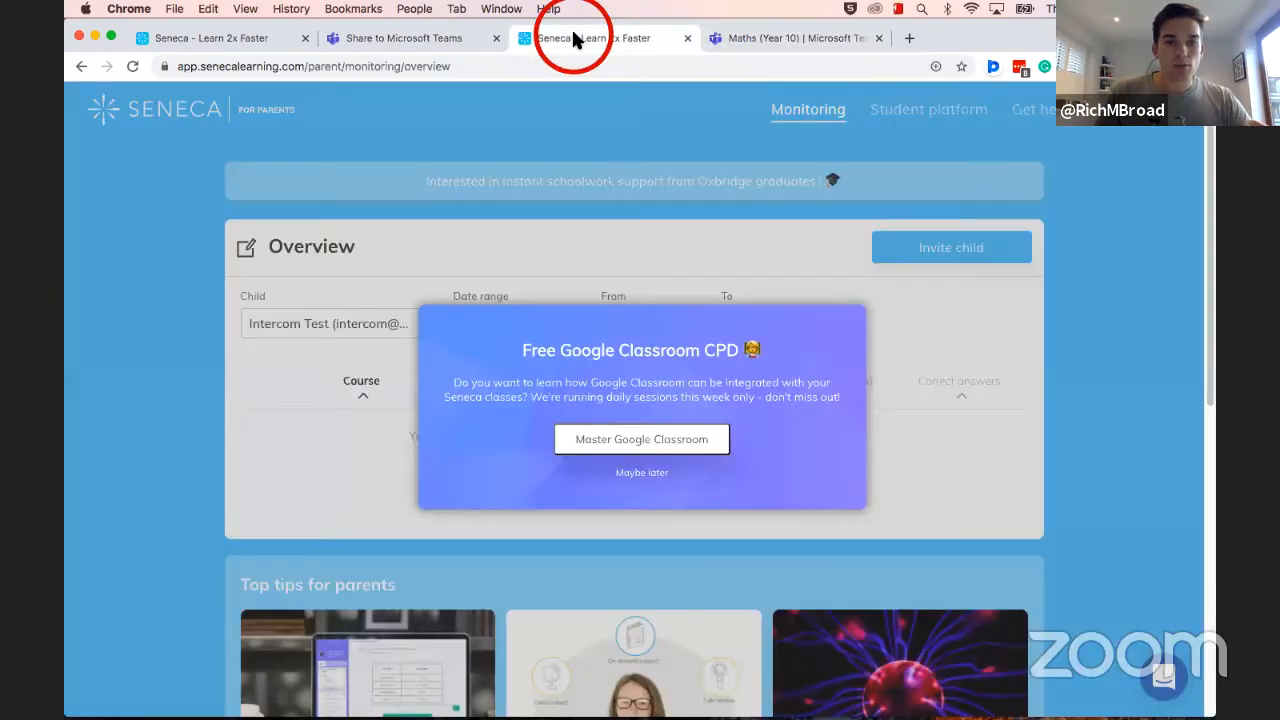
{"action": "left_click", "coordinate": [642, 474]}
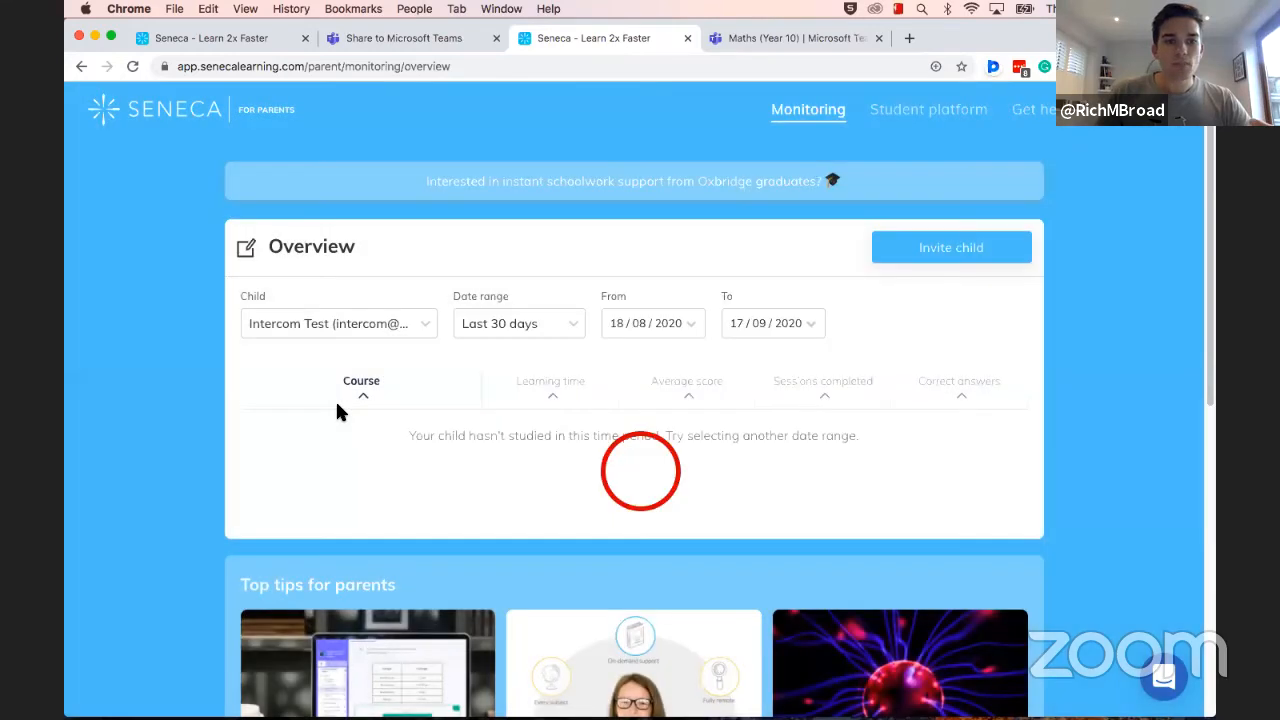
{"action": "left_click", "coordinate": [605, 300]}
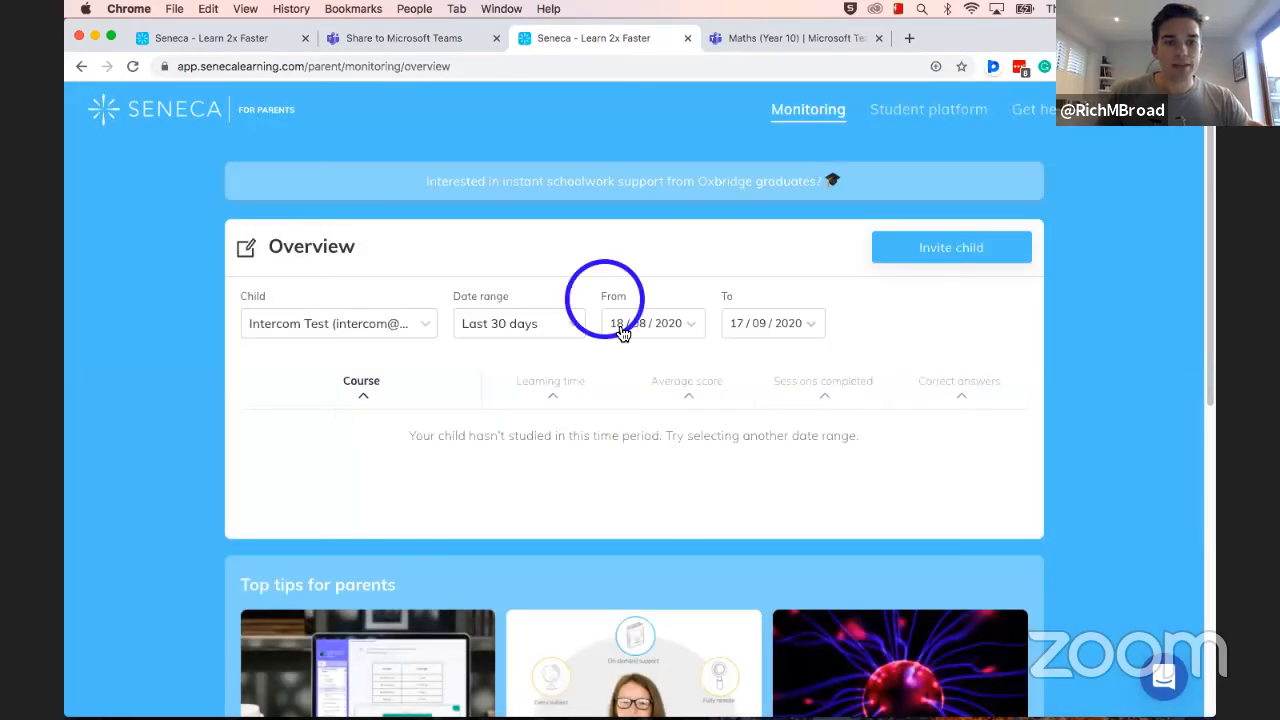
Step: Show the second listed child's results in the monitoring overview and review learning time, average score, sessions and correct answers per course
{"action": "left_click", "coordinate": [342, 328]}
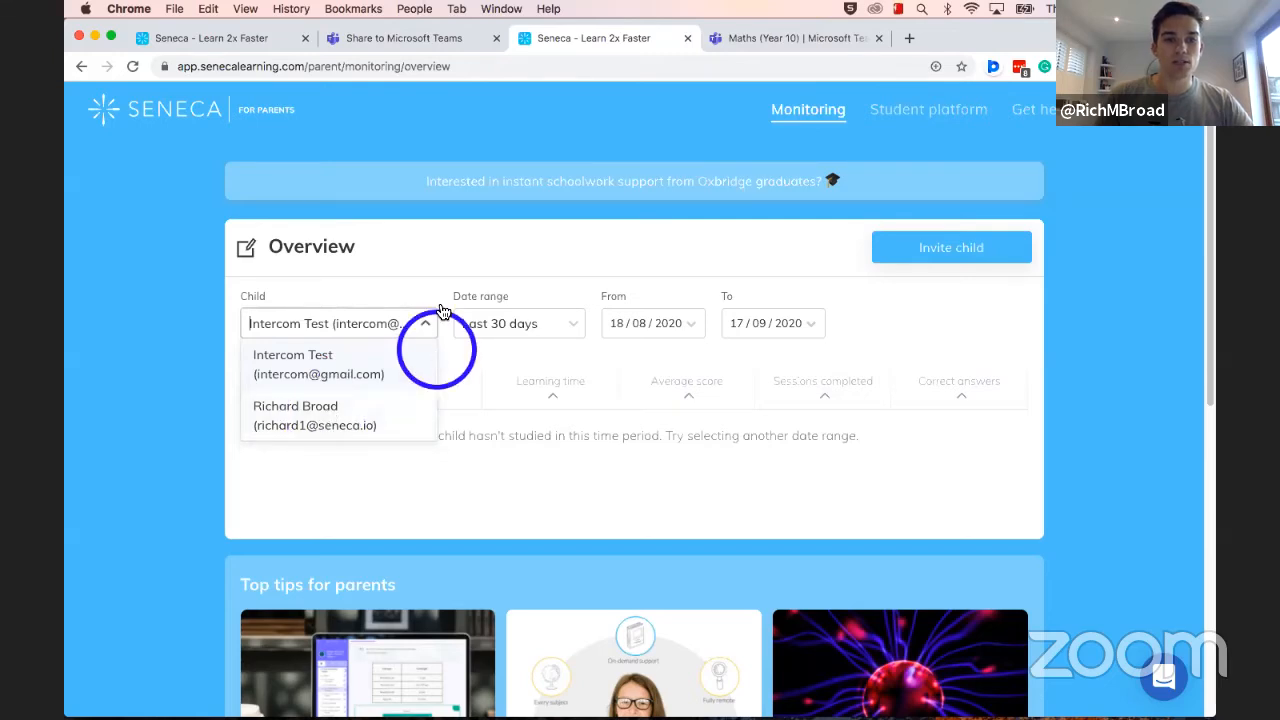
{"action": "left_click", "coordinate": [343, 422]}
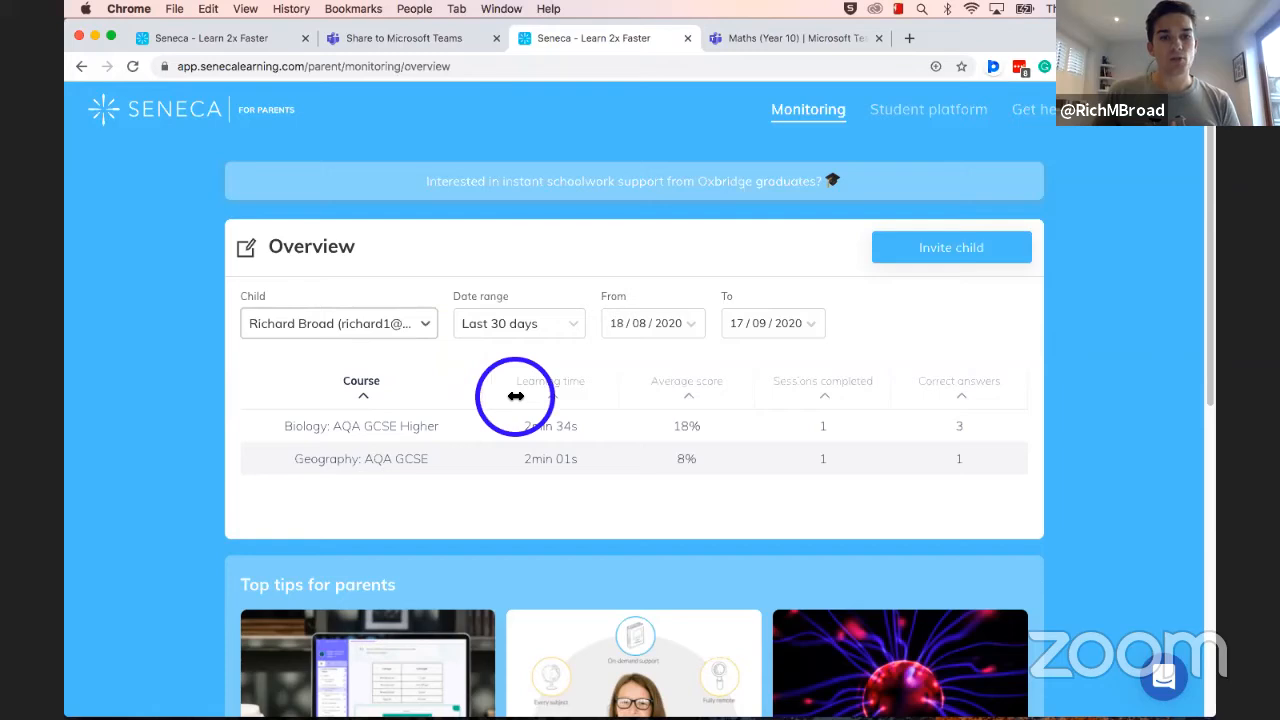
{"action": "left_click", "coordinate": [467, 378]}
{"action": "left_click_drag", "start_coordinate": [467, 378], "coordinate": [477, 364]}
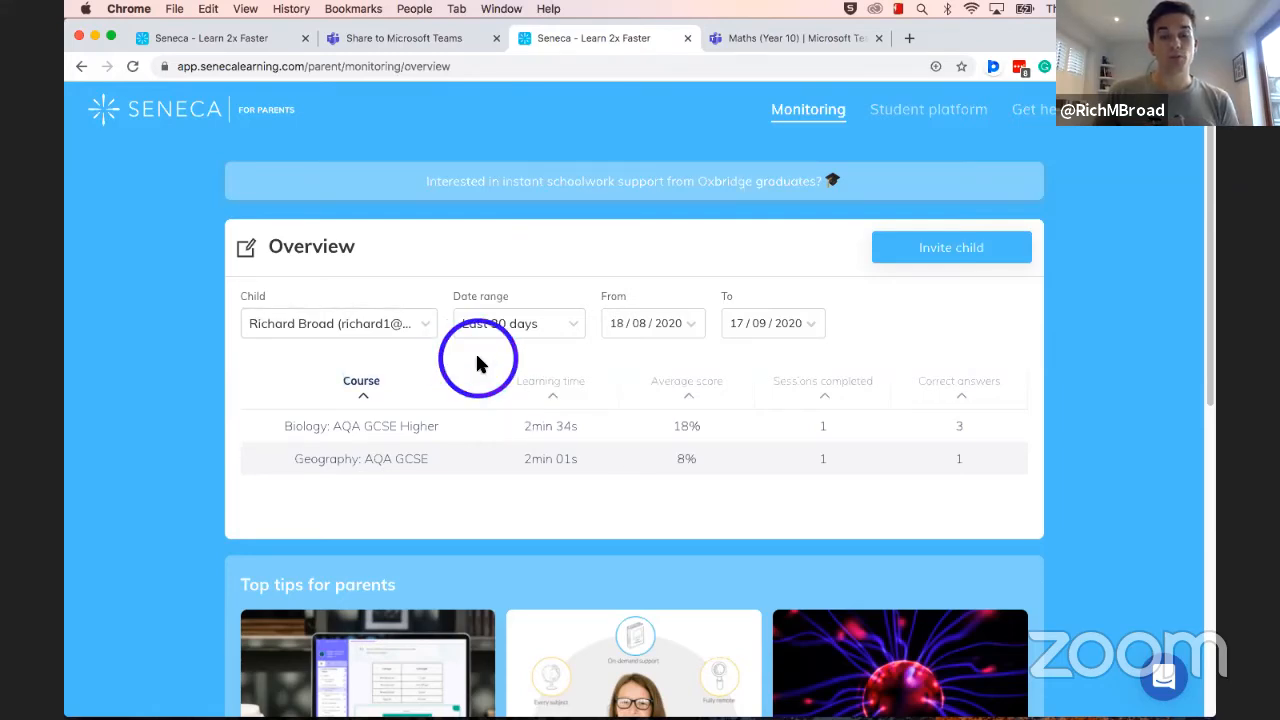